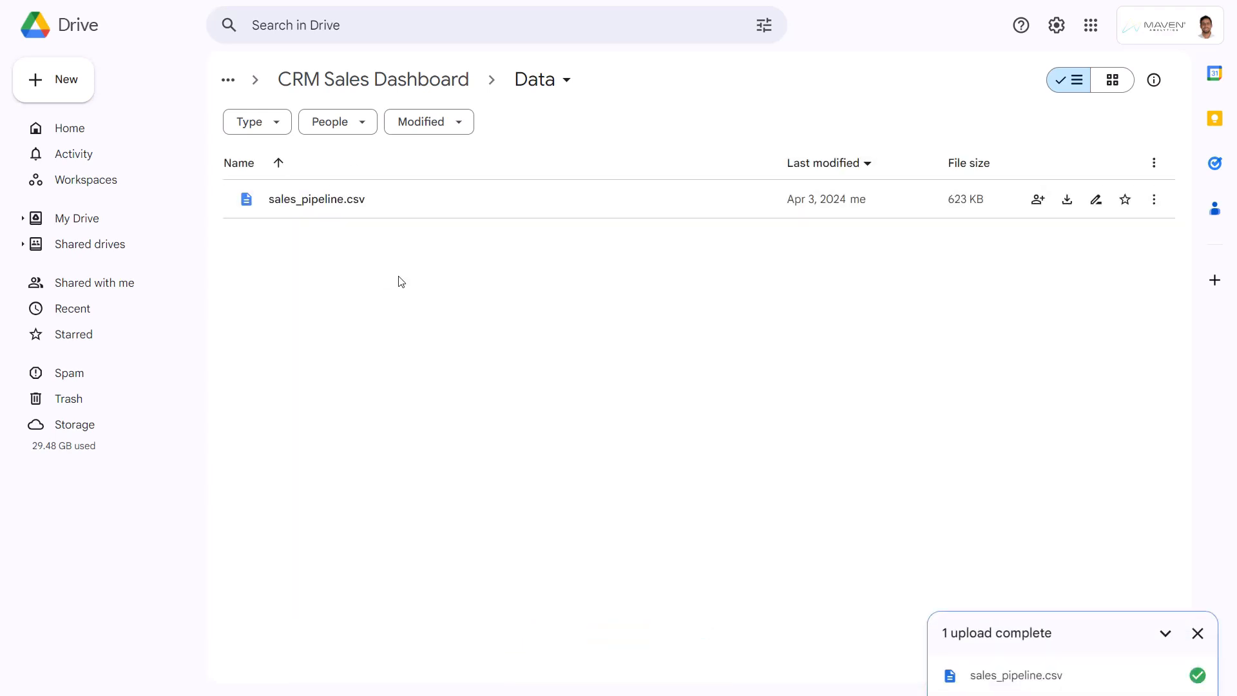
# Step: Open the sales_pipeline.csv file from the Data folder in Google Sheets
pyautogui.click(338, 197)
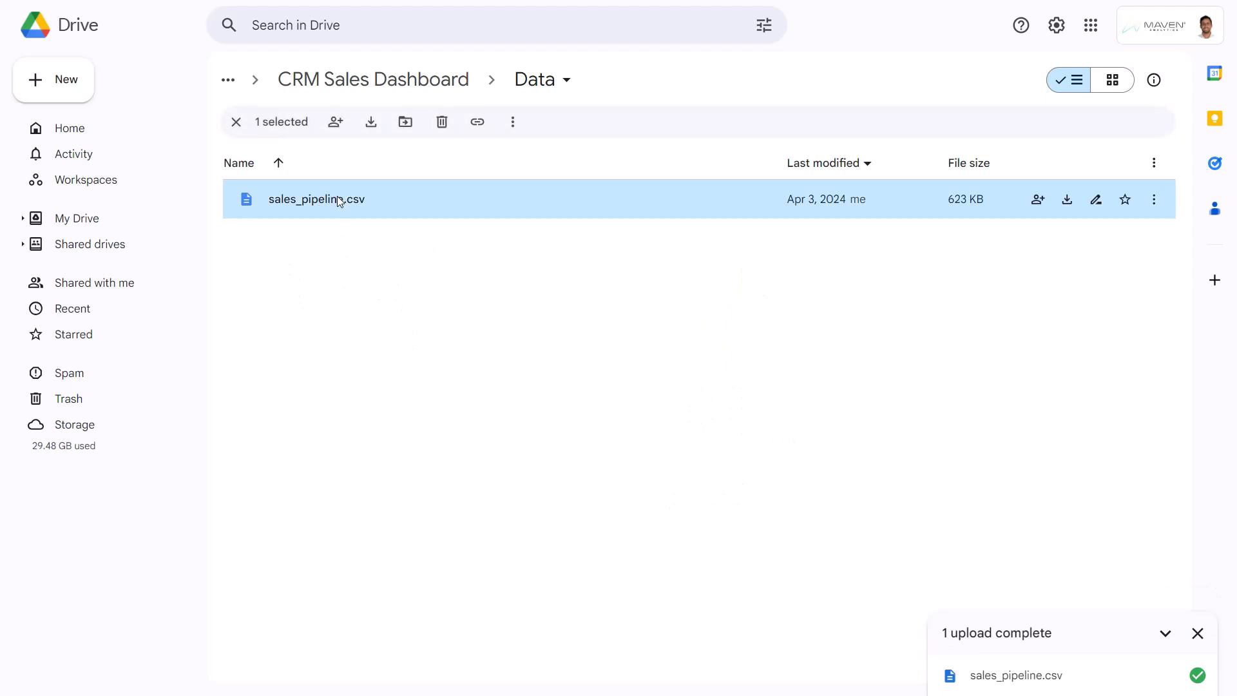
pyautogui.rightClick(337, 198)
pyautogui.moveTo(519, 216)
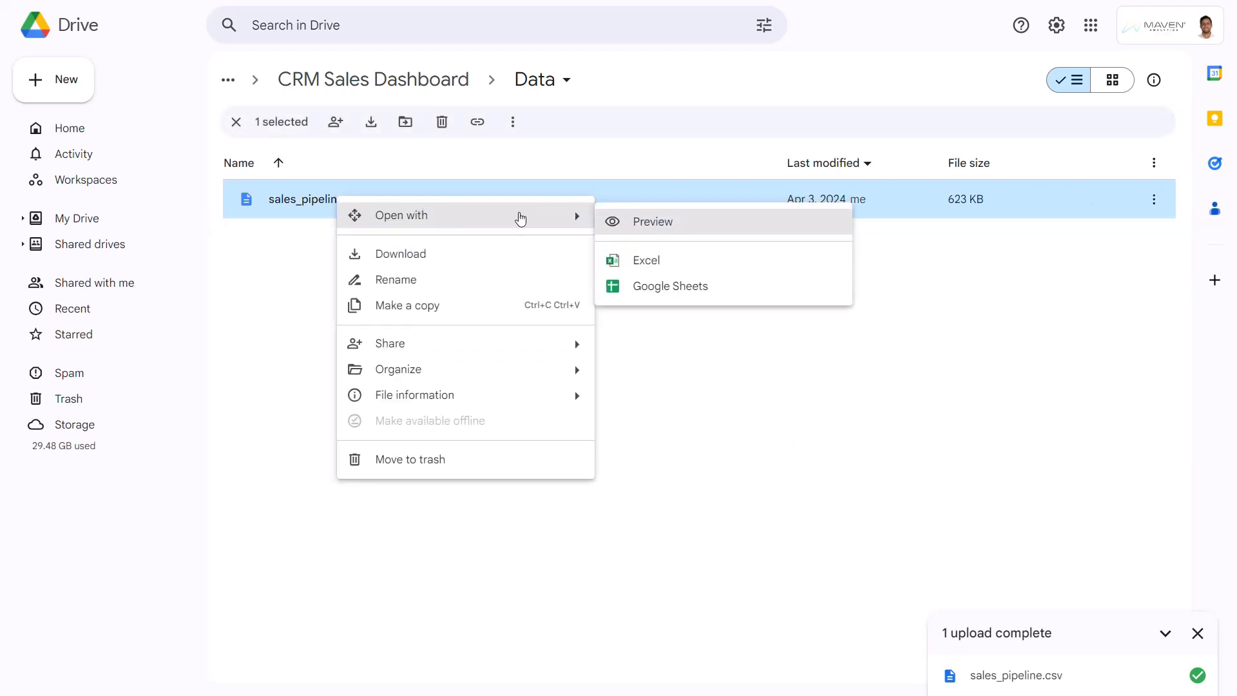
pyautogui.click(680, 297)
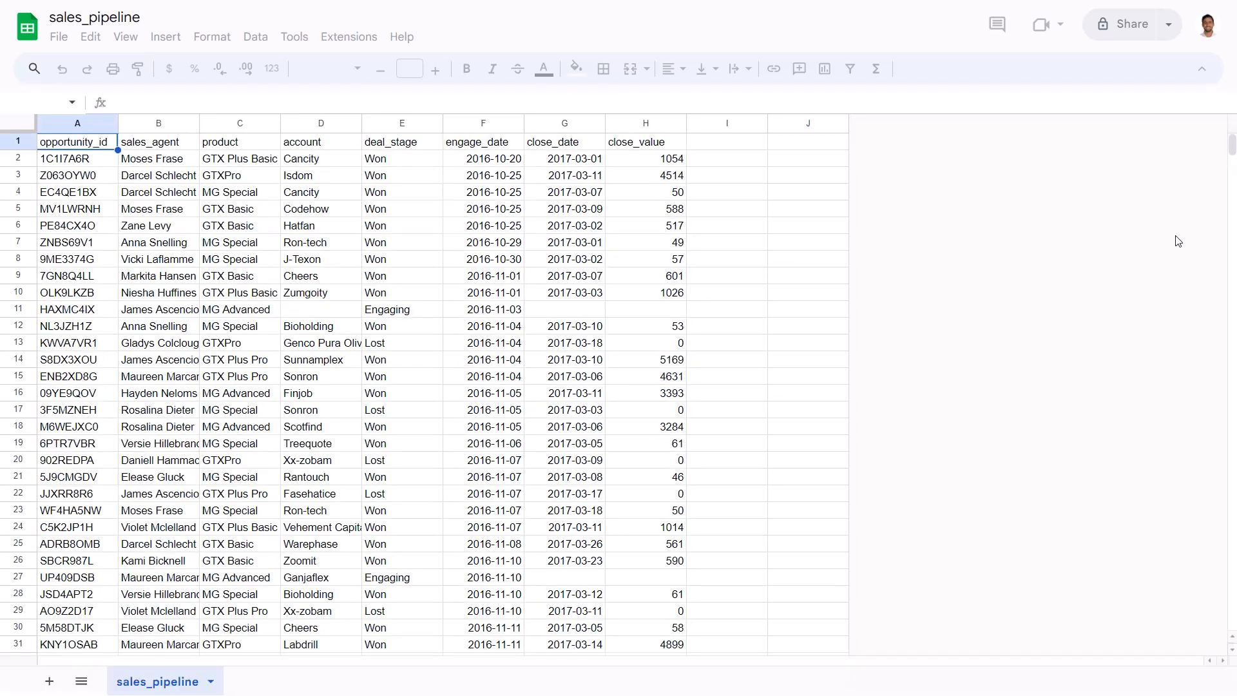
# Step: Rename the spreadsheet as CRM Sales Dashboard
pyautogui.click(119, 20)
pyautogui.doubleClick(123, 25)
pyautogui.write('CRM SAles')
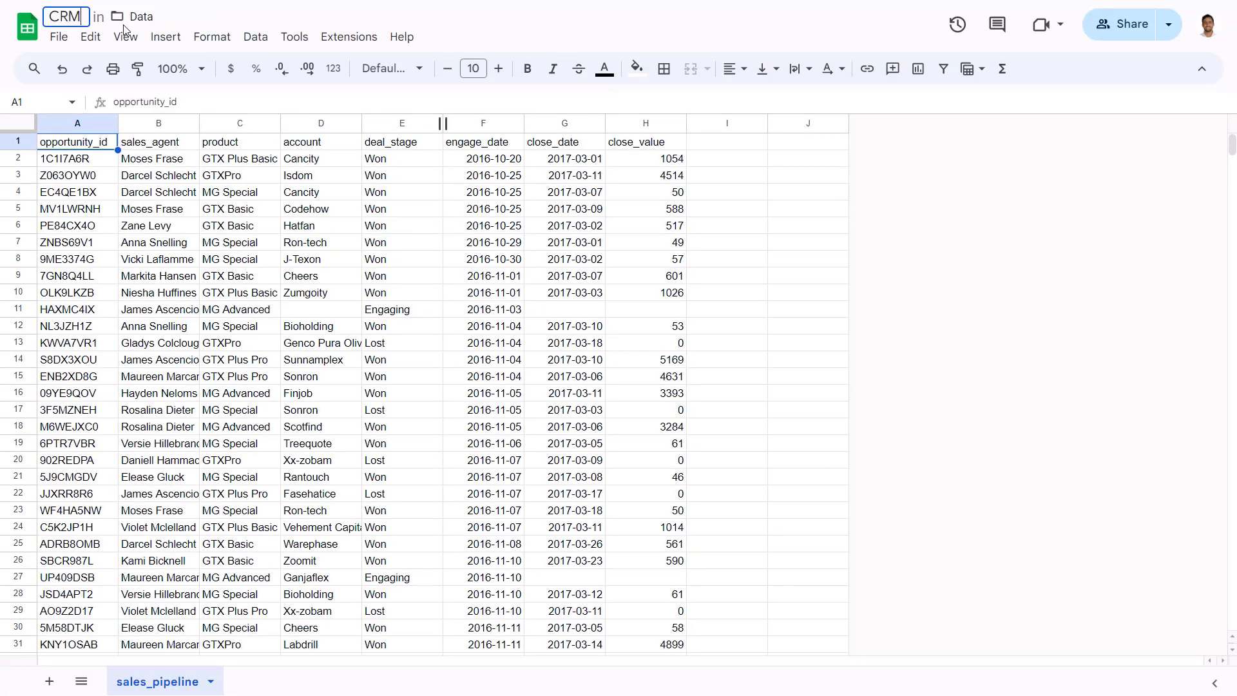
pyautogui.press('BackSpace')
pyautogui.press('BackSpace')
pyautogui.press('BackSpace')
pyautogui.press('BackSpace')
pyautogui.write('ales Dashboard')
pyautogui.press('Return')
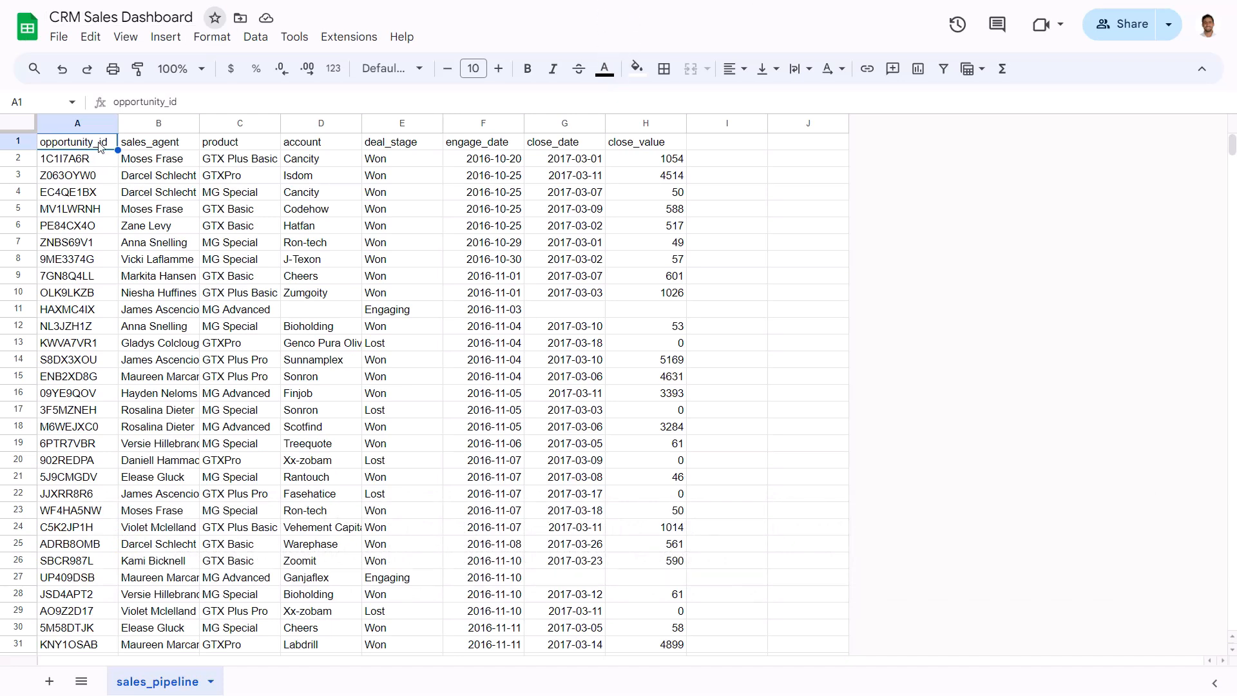
# Step: Review the header row, going through the fields from opportunity_id to deal_stage
pyautogui.moveTo(99, 147); pyautogui.dragTo(644, 143)
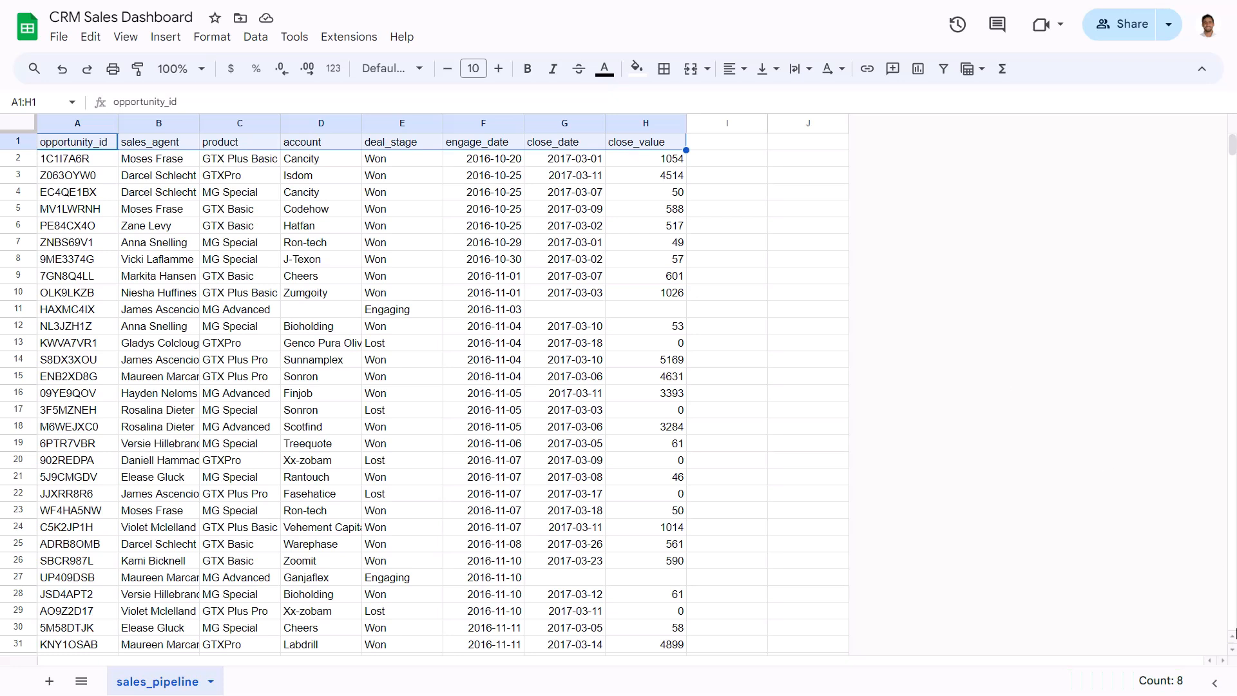
pyautogui.click(100, 147)
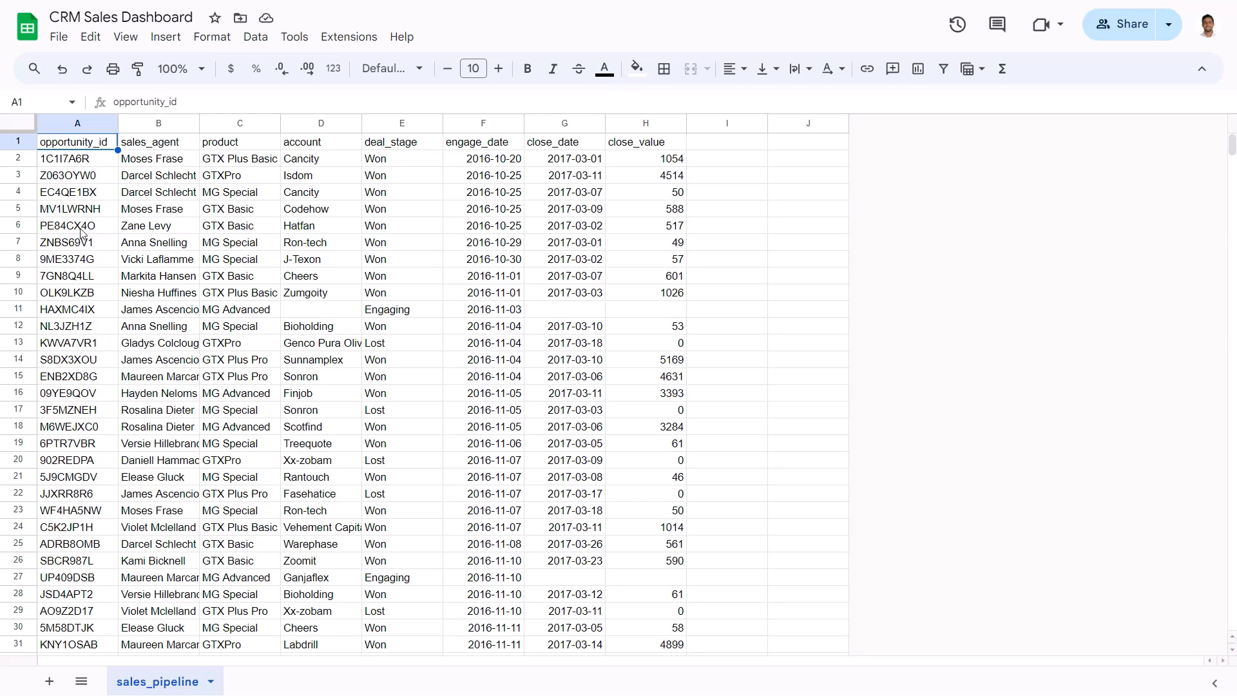
pyautogui.click(172, 148)
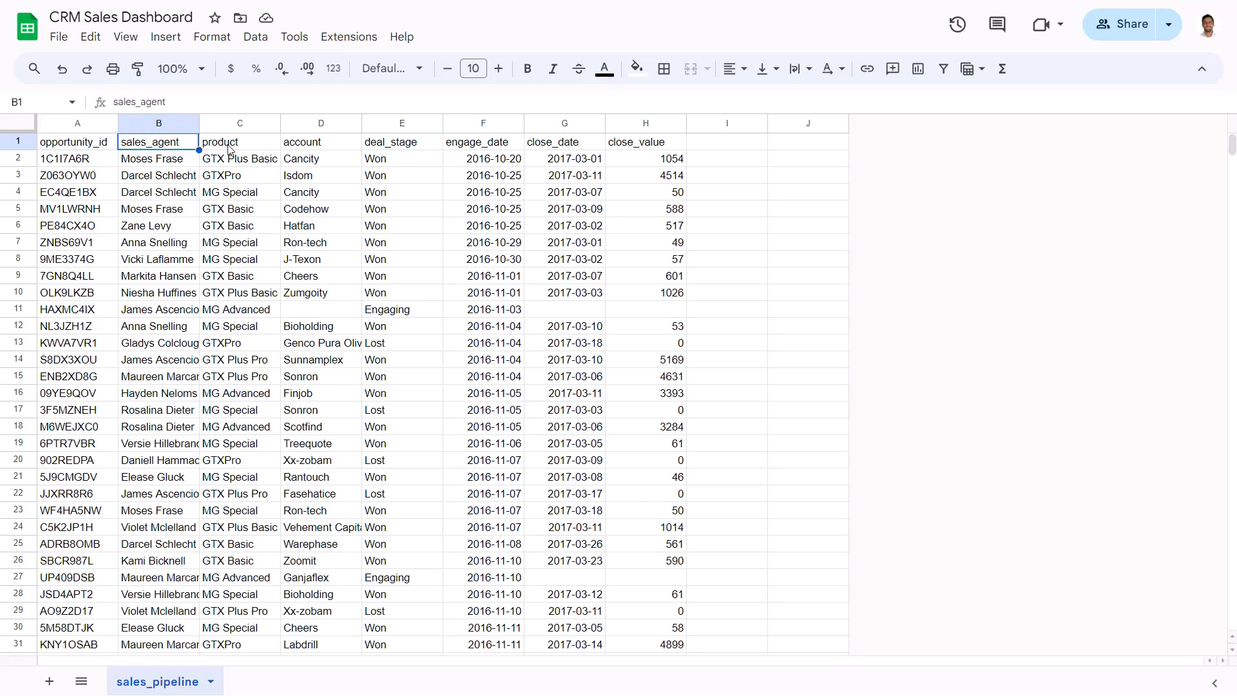
pyautogui.click(252, 146)
pyautogui.click(333, 144)
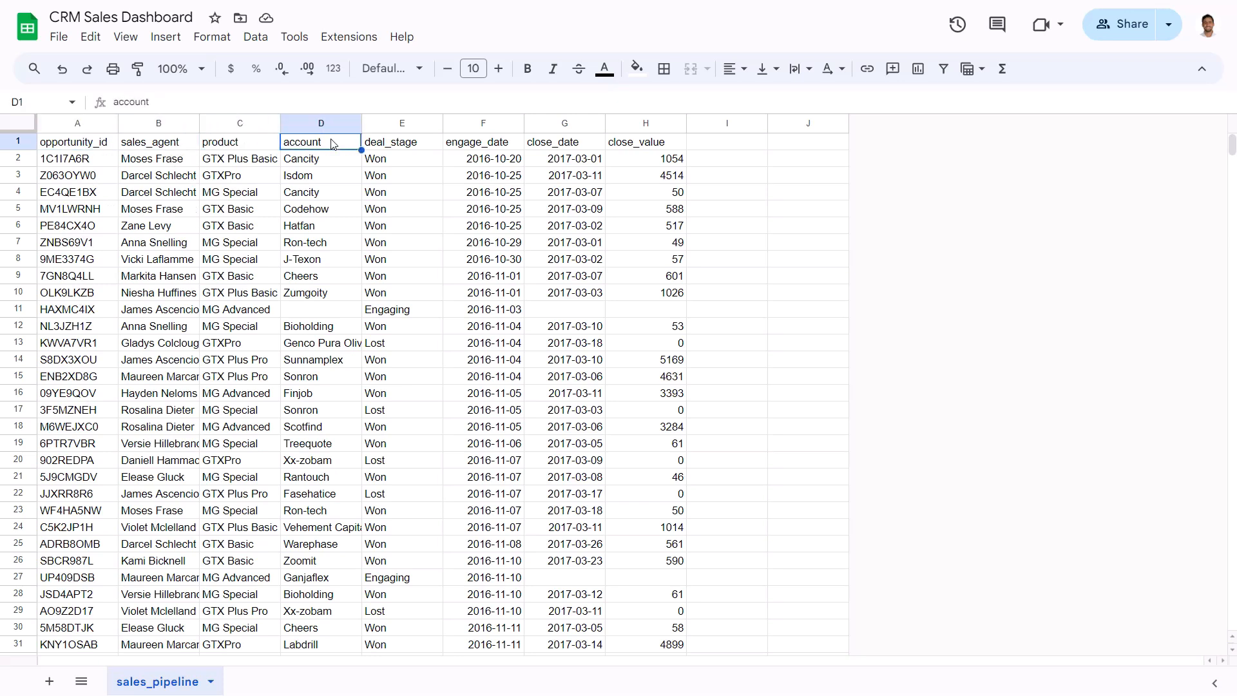
pyautogui.click(434, 148)
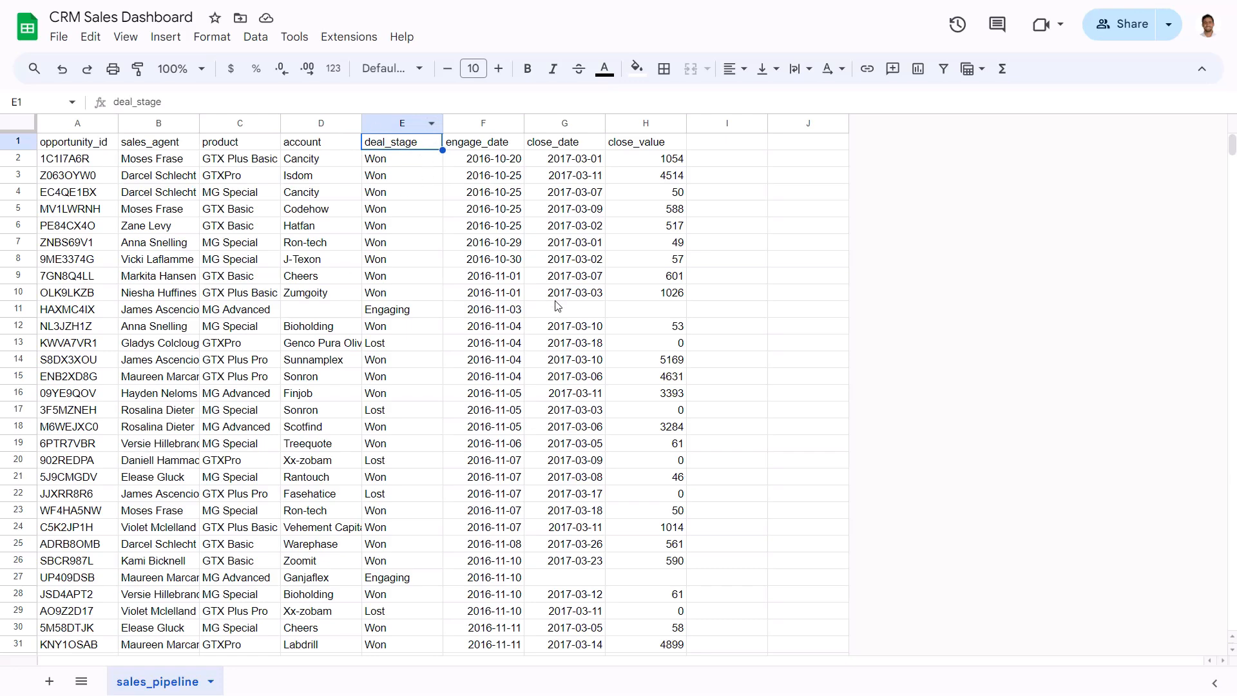
# Step: Examine the different entries in the deal_stage column and the engage_date and close_date fields
pyautogui.click(413, 163)
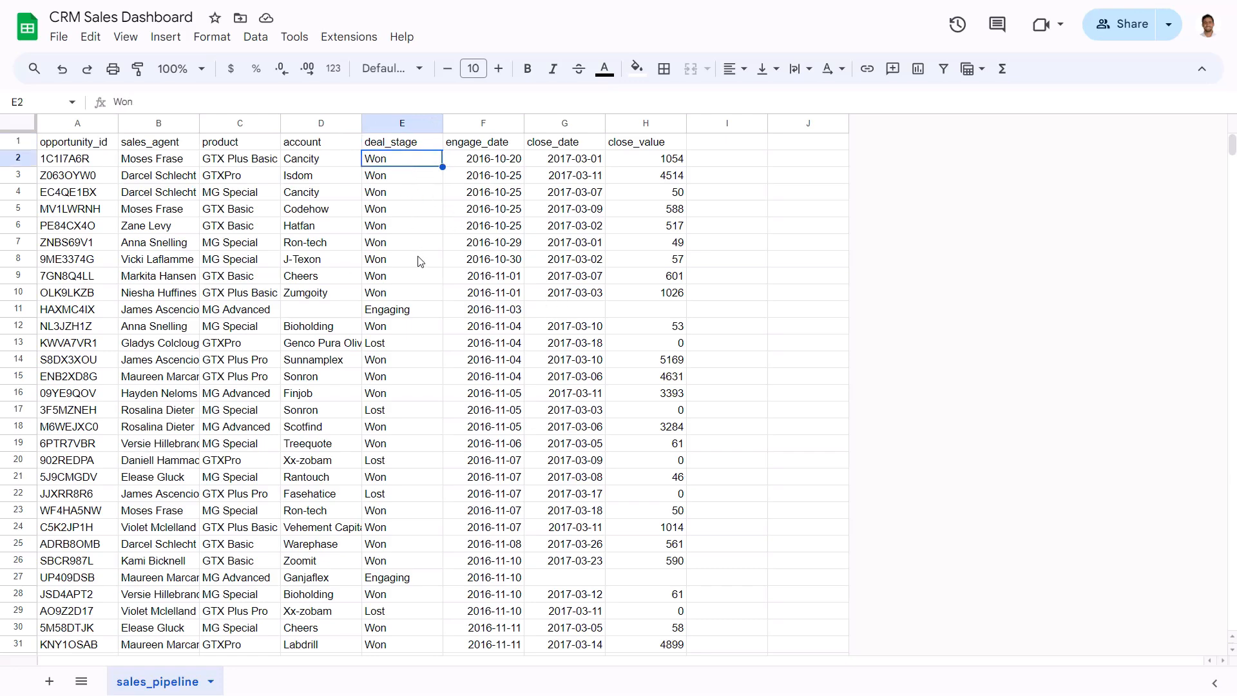
pyautogui.click(413, 311)
pyautogui.click(398, 348)
pyautogui.scroll(-10, 403, 367)
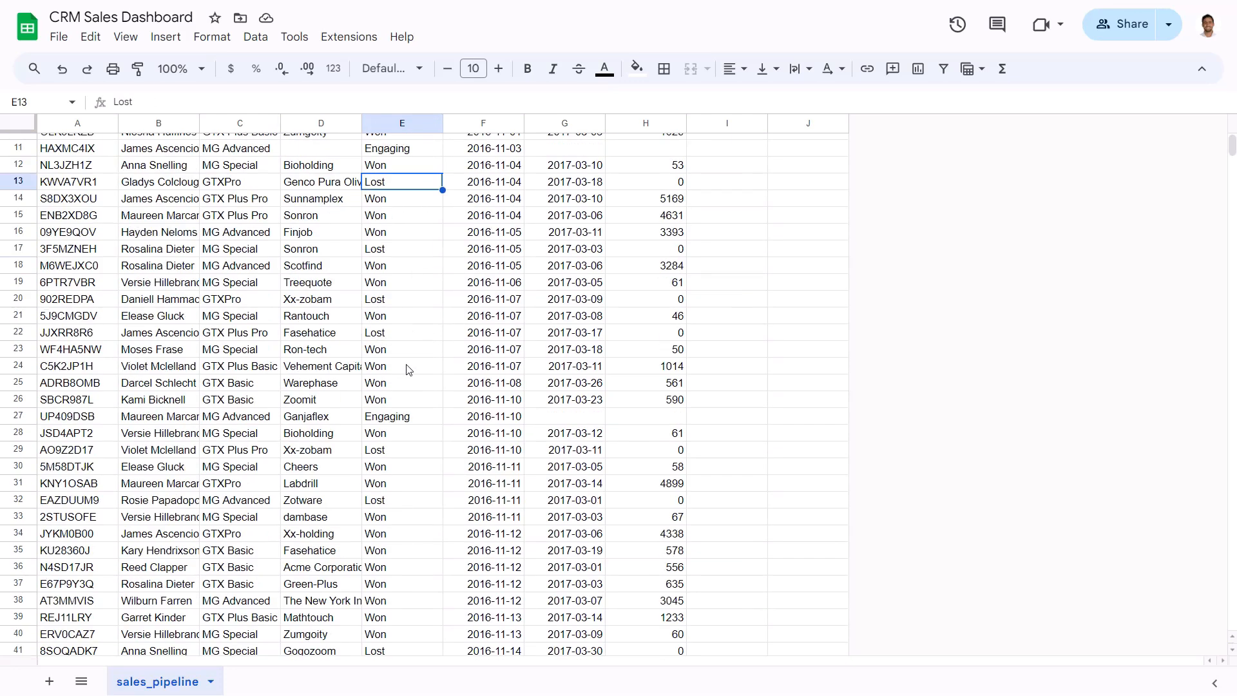
pyautogui.scroll(-5, 413, 405)
pyautogui.scroll(15, 414, 387)
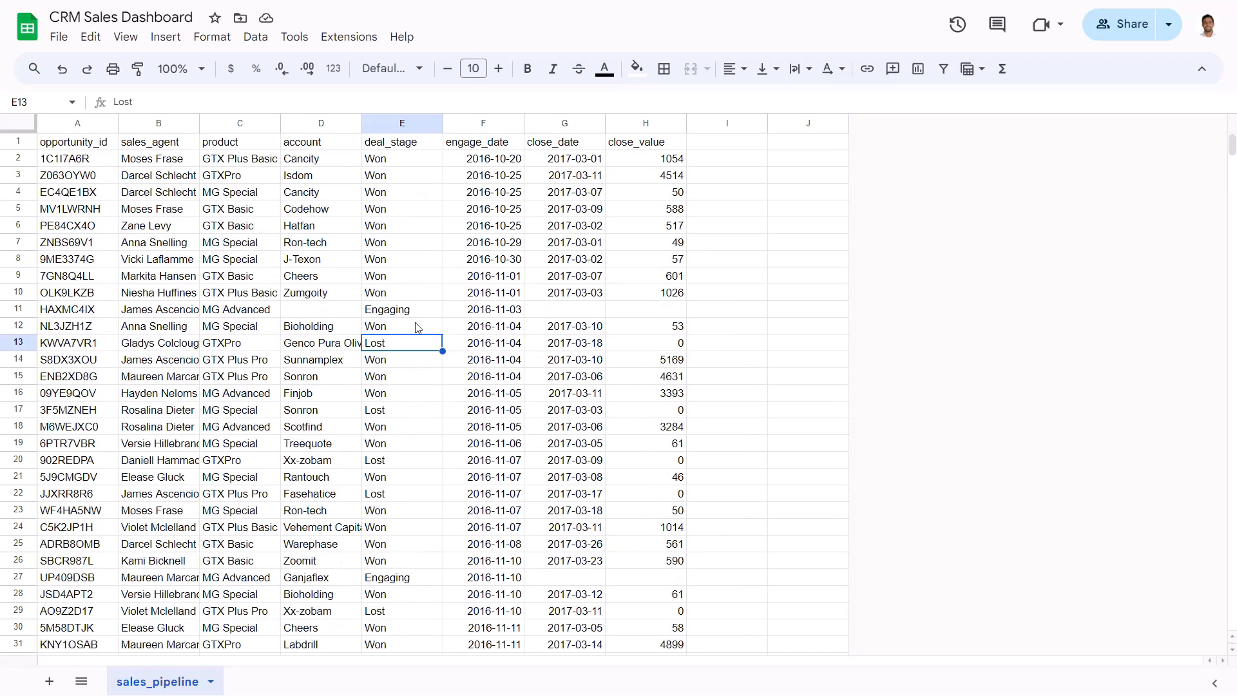
pyautogui.click(488, 146)
pyautogui.click(562, 147)
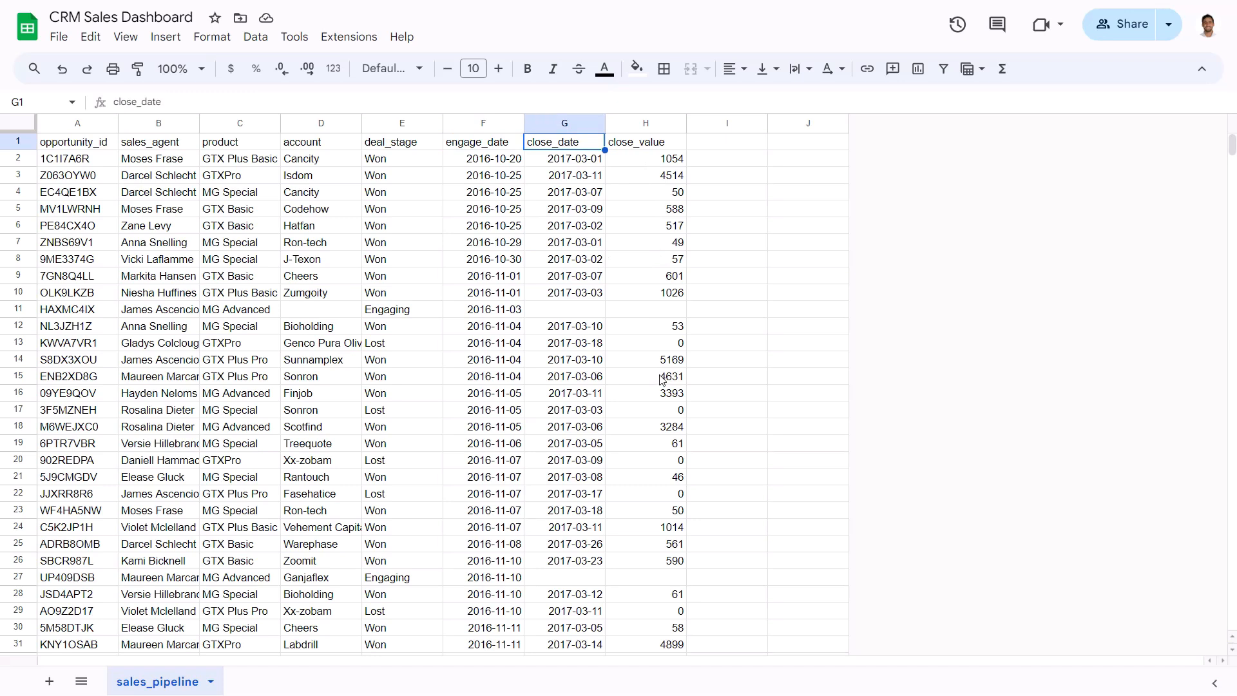
# Step: Temporarily add a filter to the table to review the distinct deal_stage and account values
pyautogui.click(943, 68)
pyautogui.click(322, 175)
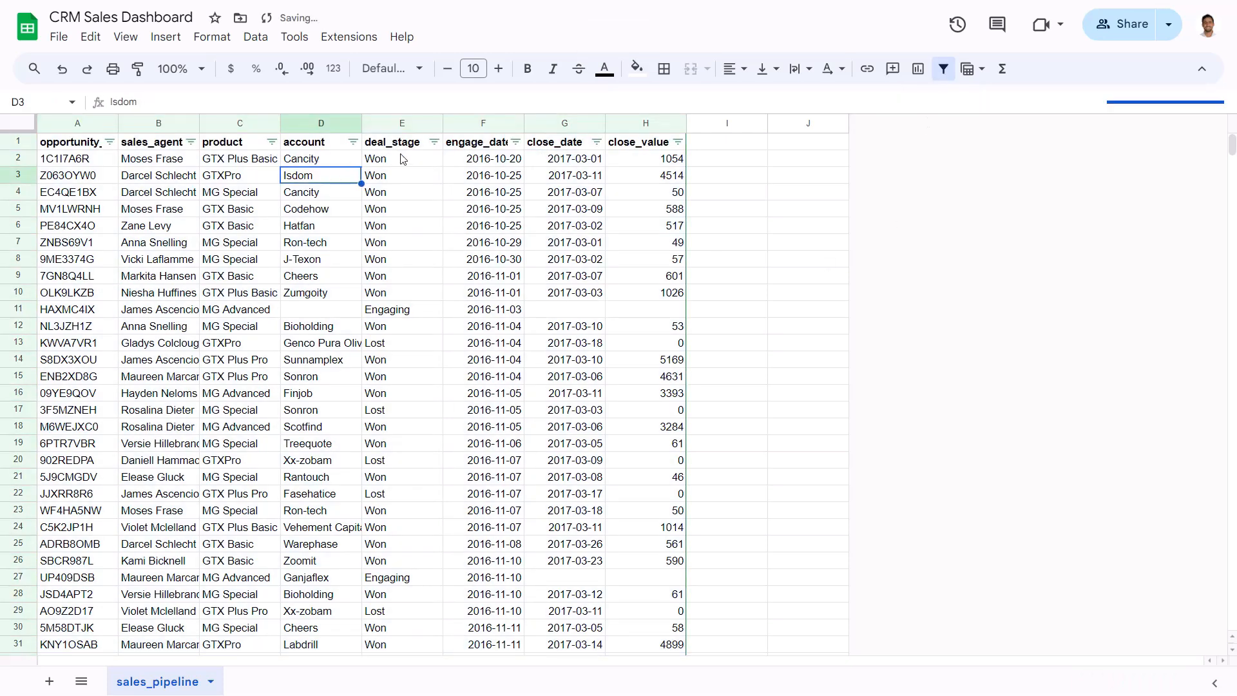
pyautogui.click(434, 142)
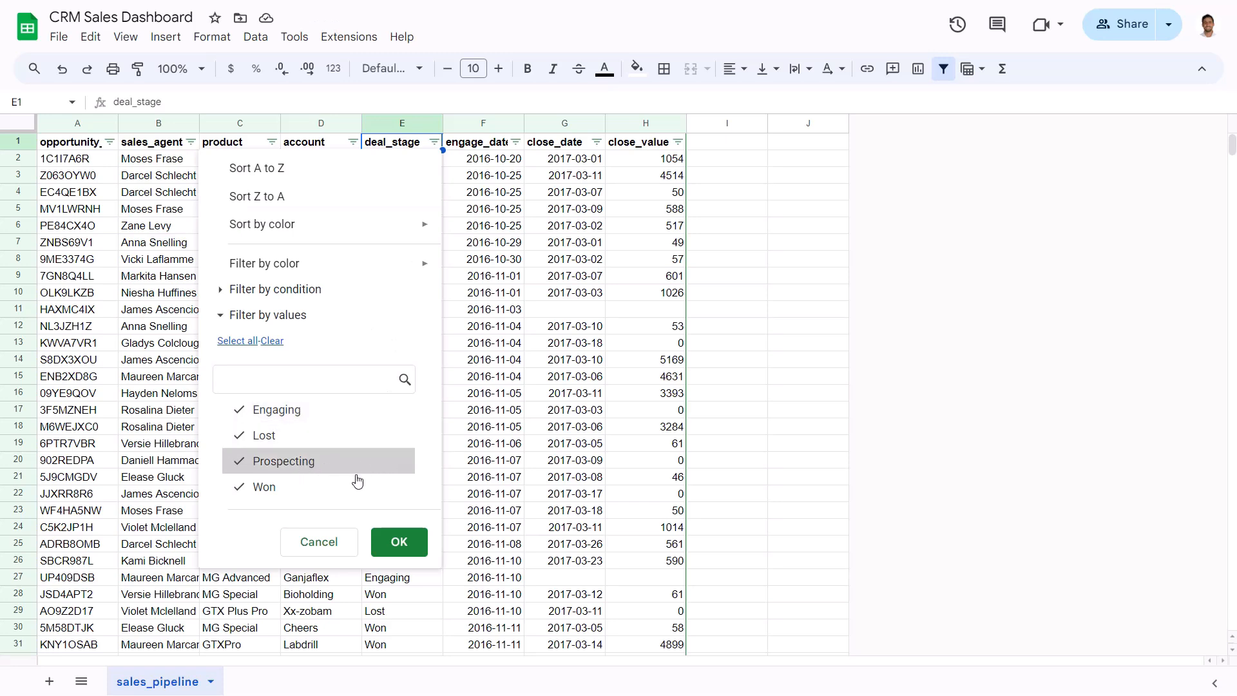
pyautogui.click(328, 548)
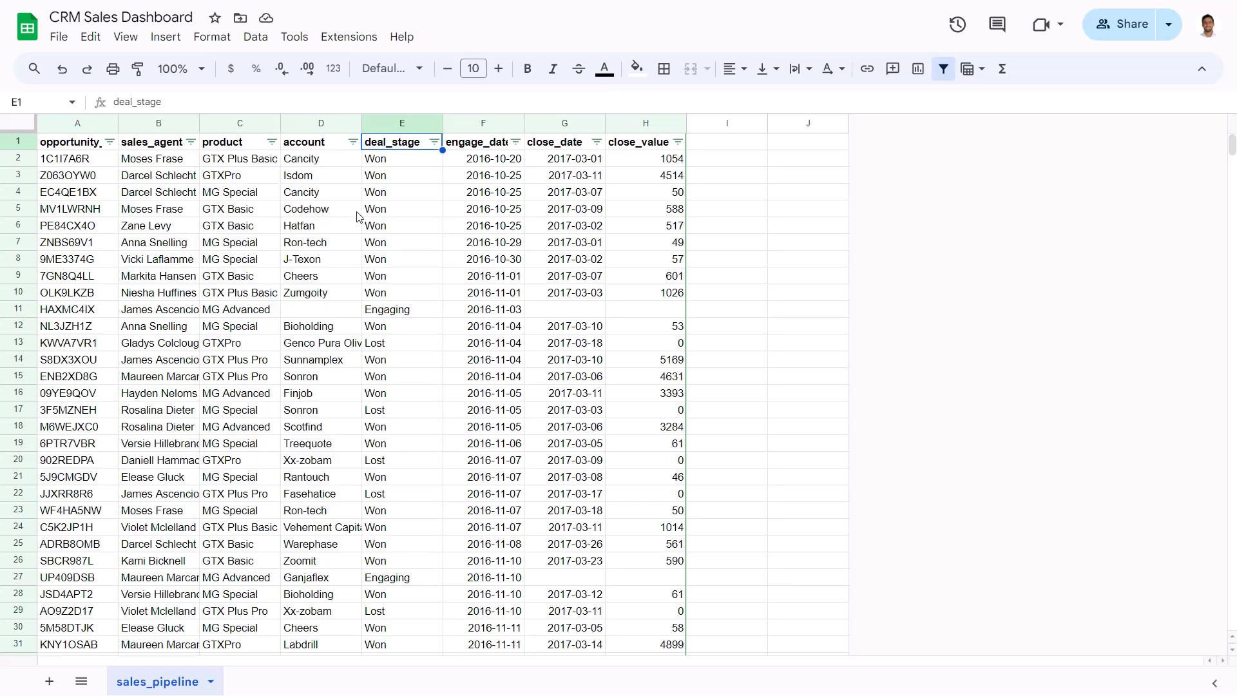
pyautogui.click(353, 141)
pyautogui.scroll(-15, 264, 445)
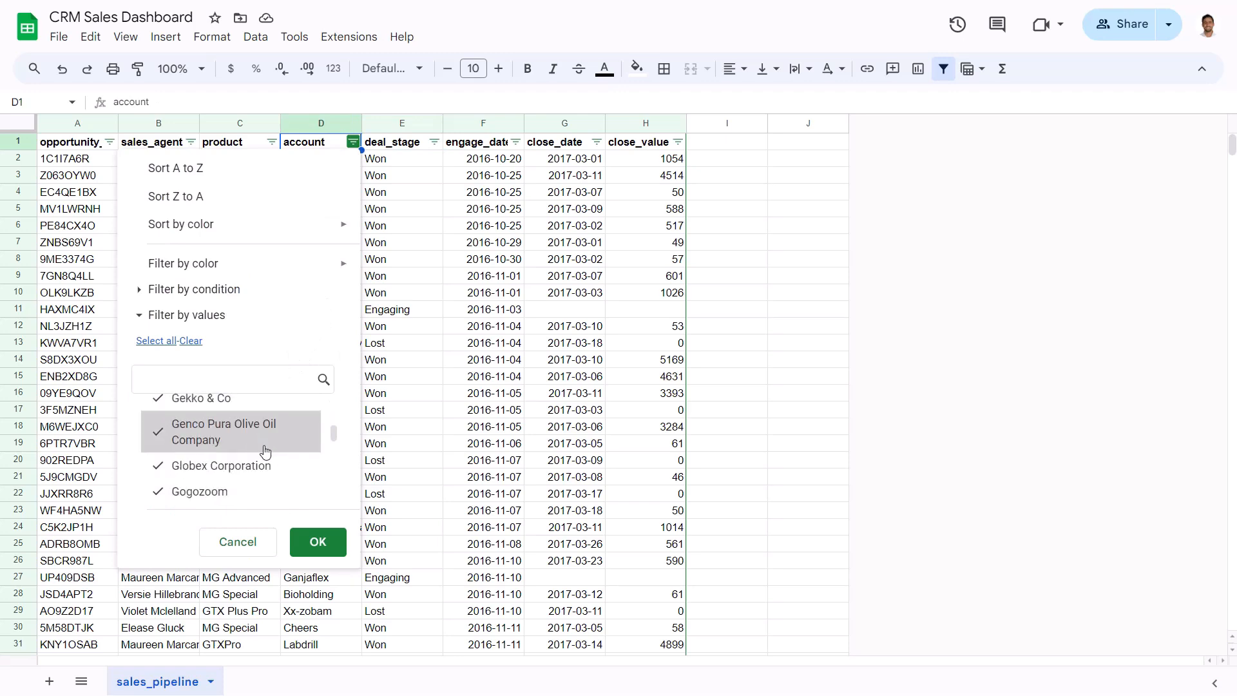
pyautogui.click(242, 542)
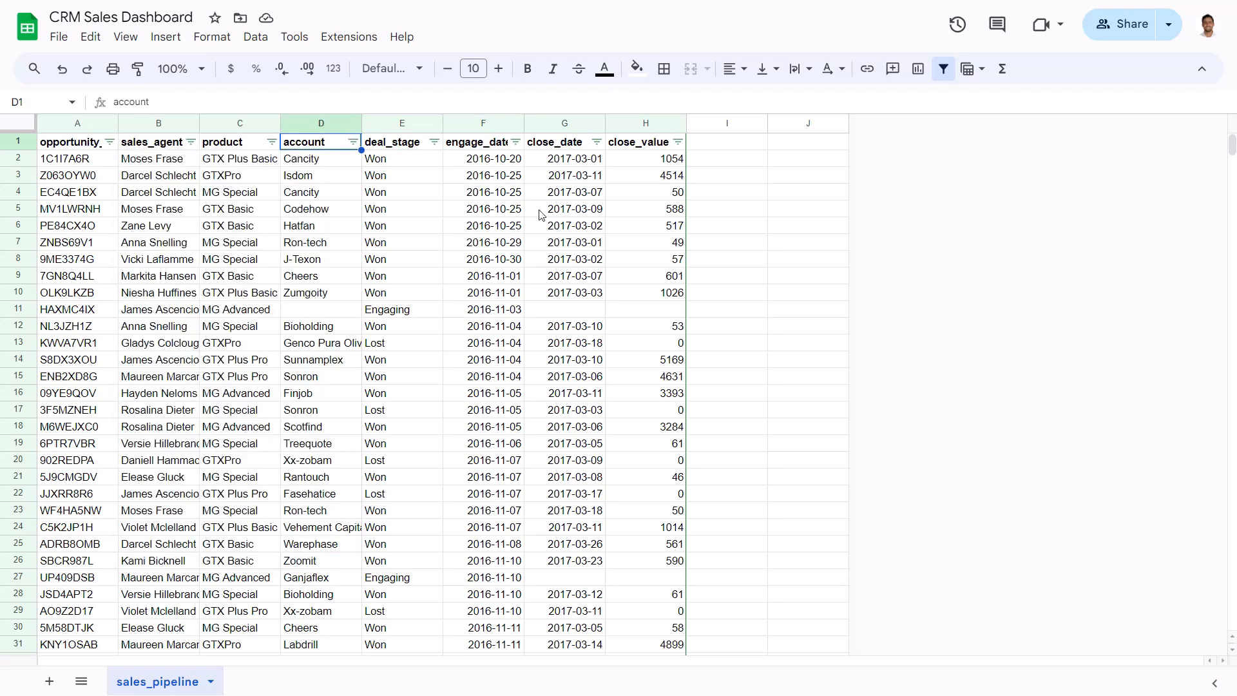
pyautogui.click(941, 71)
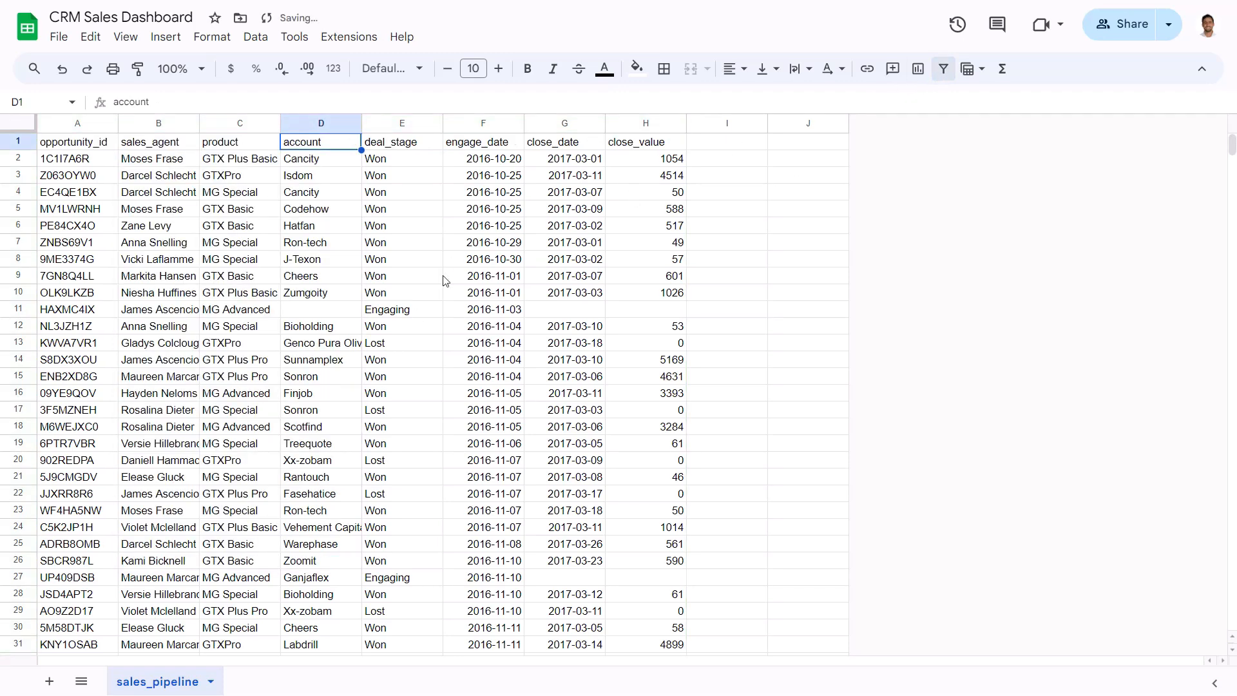
# Step: Show the column stats for opportunity_id, including its row, empty cell and unique value totals
pyautogui.click(113, 147)
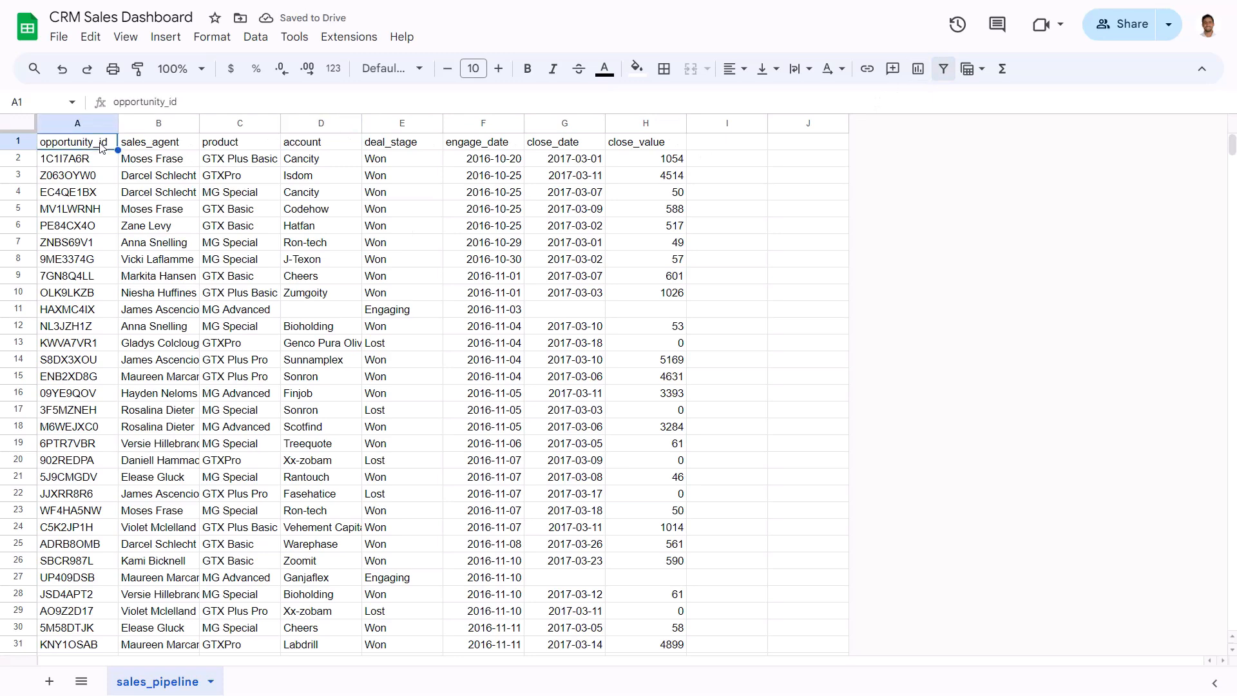
pyautogui.click(255, 37)
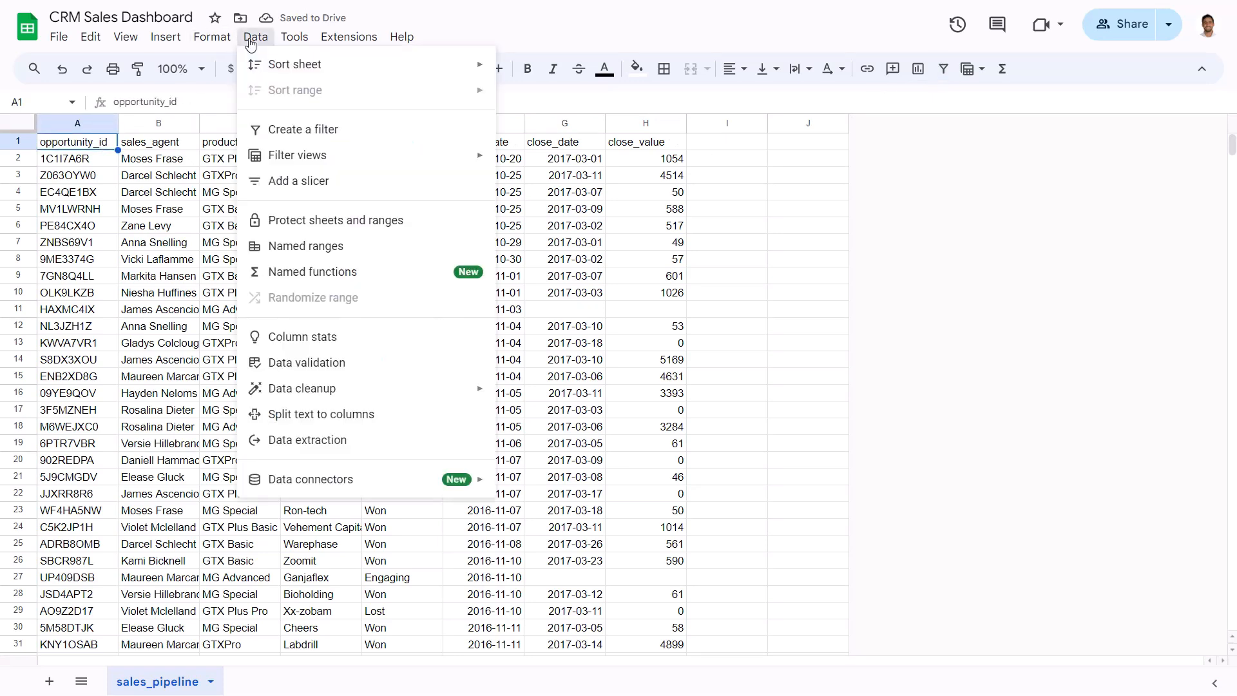
pyautogui.click(299, 338)
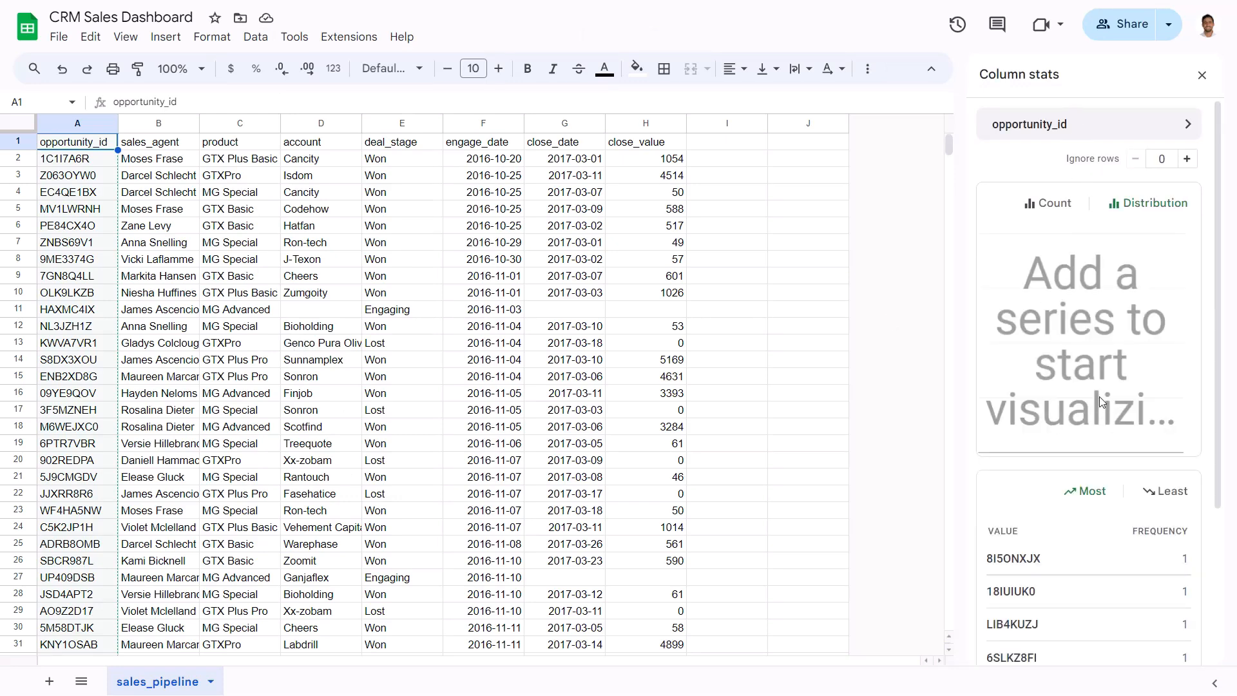
pyautogui.scroll(-4, 1102, 396)
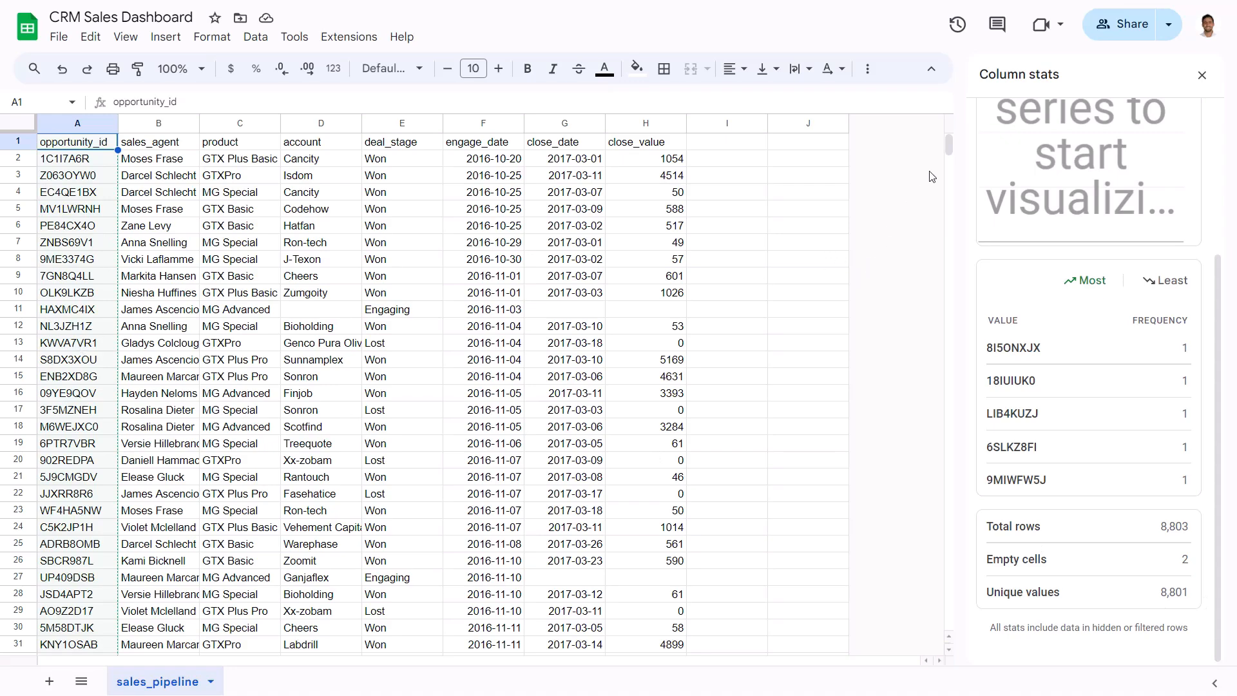
# Step: Check the end of the sheet for empty opportunity_id rows and return to the start of the data
pyautogui.moveTo(948, 151); pyautogui.dragTo(948, 621)
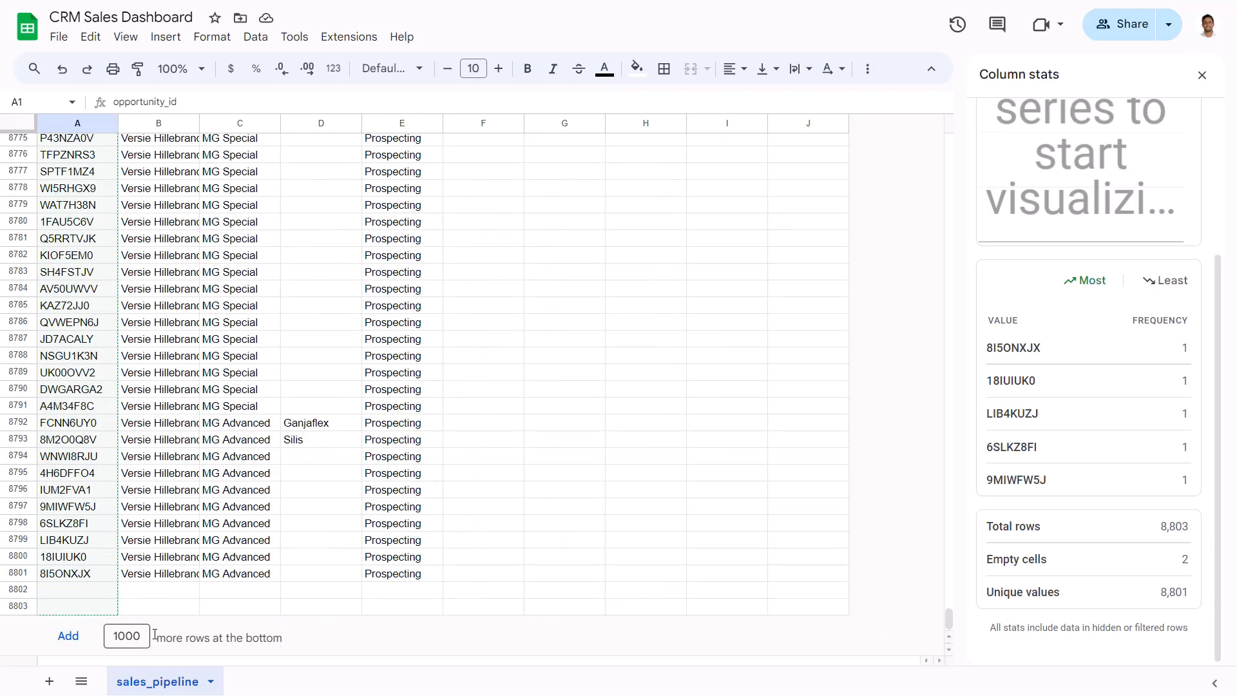
pyautogui.moveTo(948, 621); pyautogui.dragTo(948, 367)
pyautogui.moveTo(971, 319); pyautogui.dragTo(955, 138)
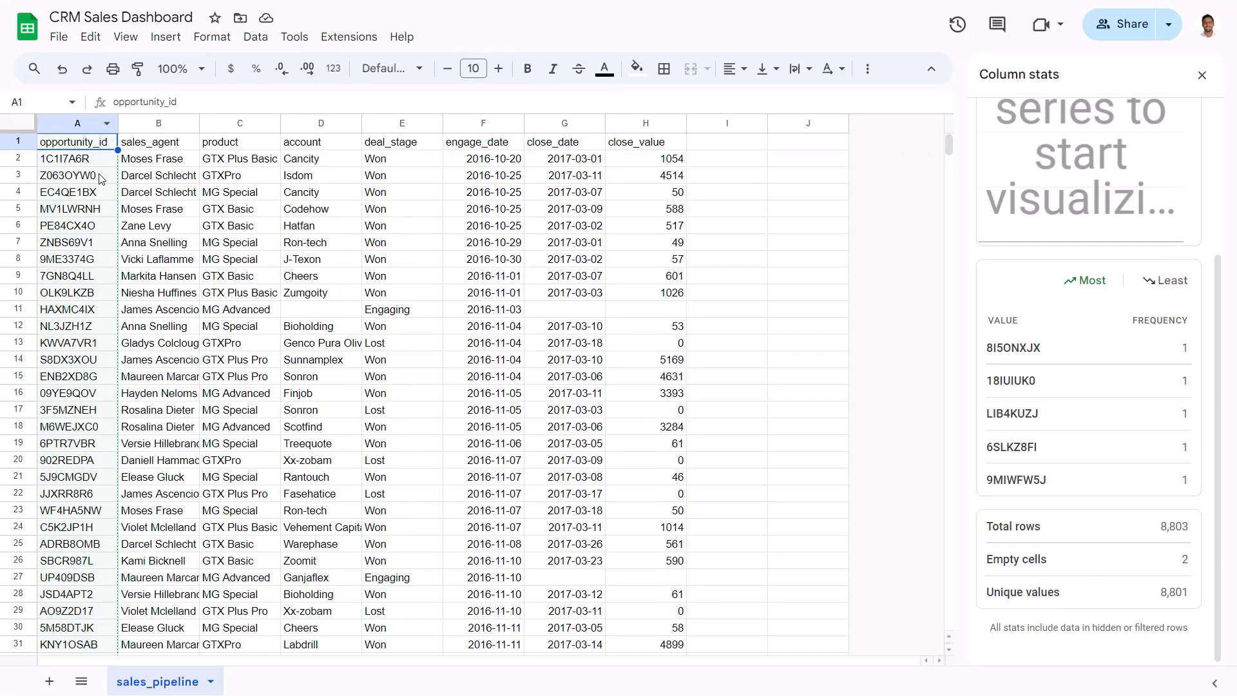
pyautogui.scroll(3, 1129, 344)
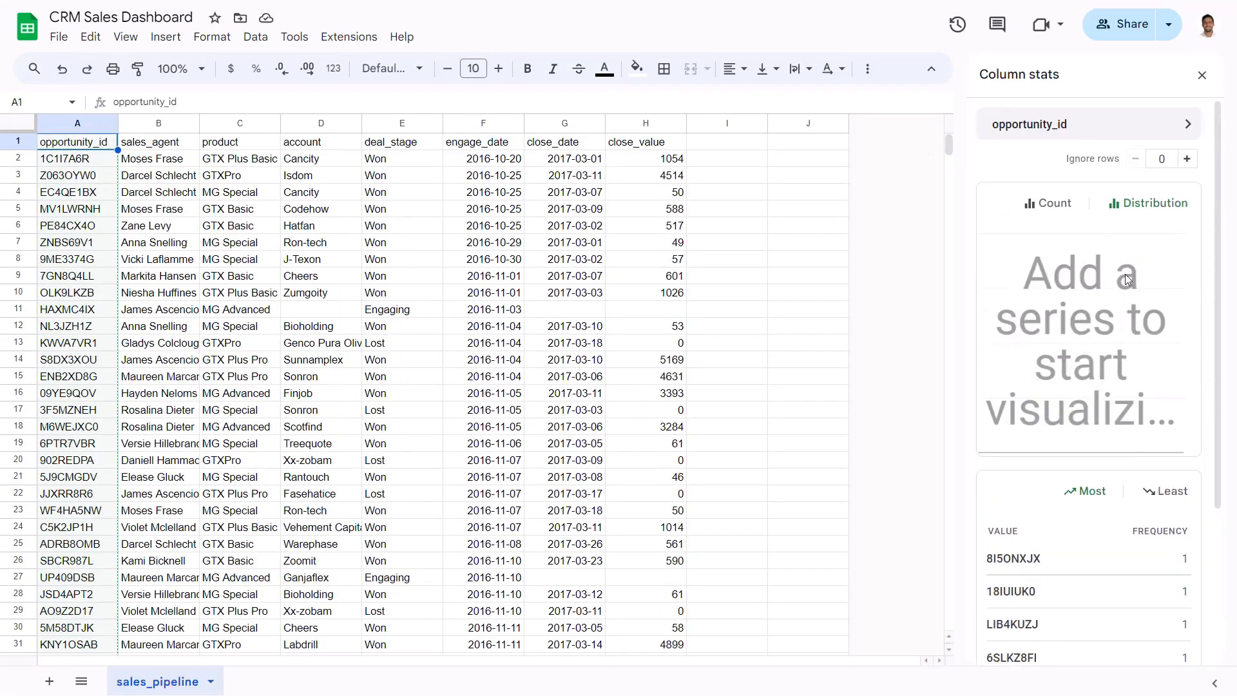
# Step: Switch the column stats to sales_agent, display the Count chart and inspect its bars across all agents
pyautogui.click(1187, 124)
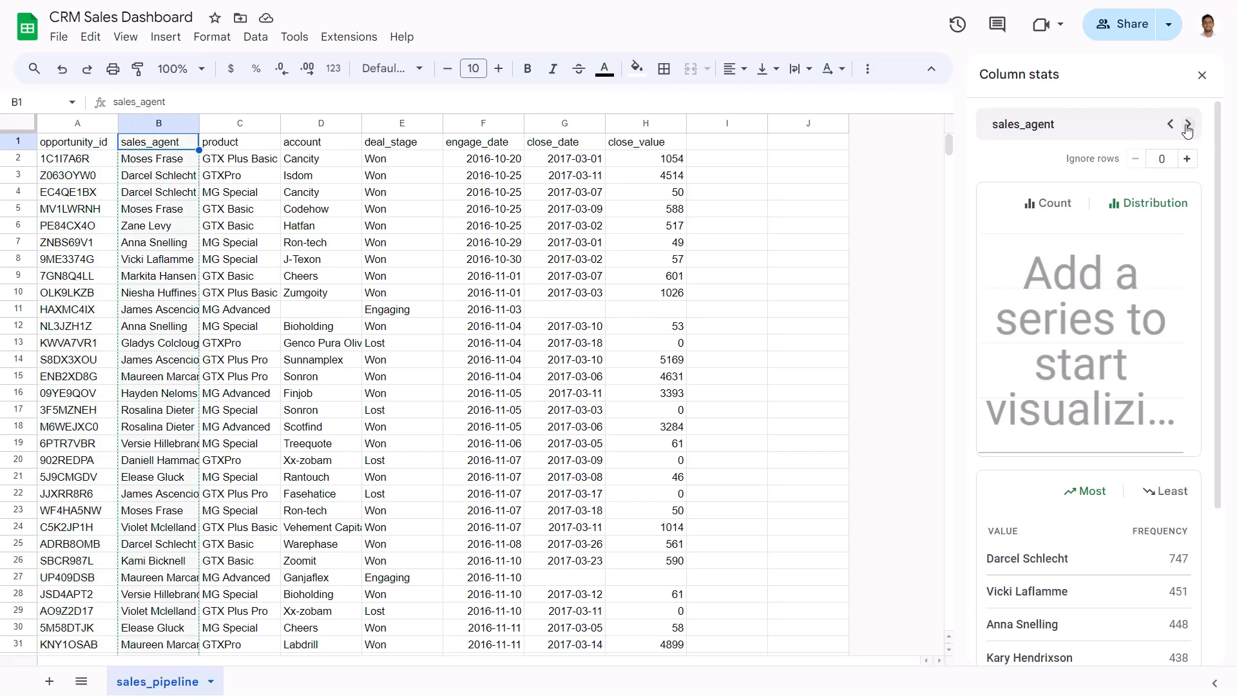
pyautogui.click(1051, 205)
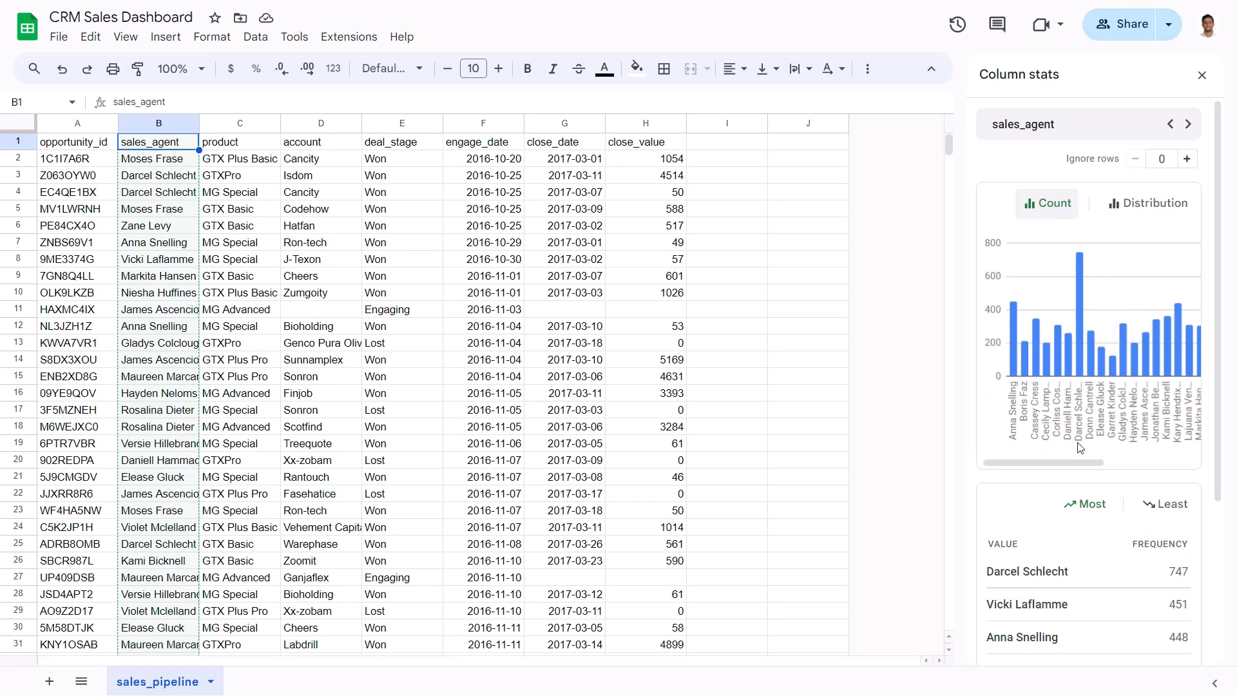
pyautogui.moveTo(1079, 326)
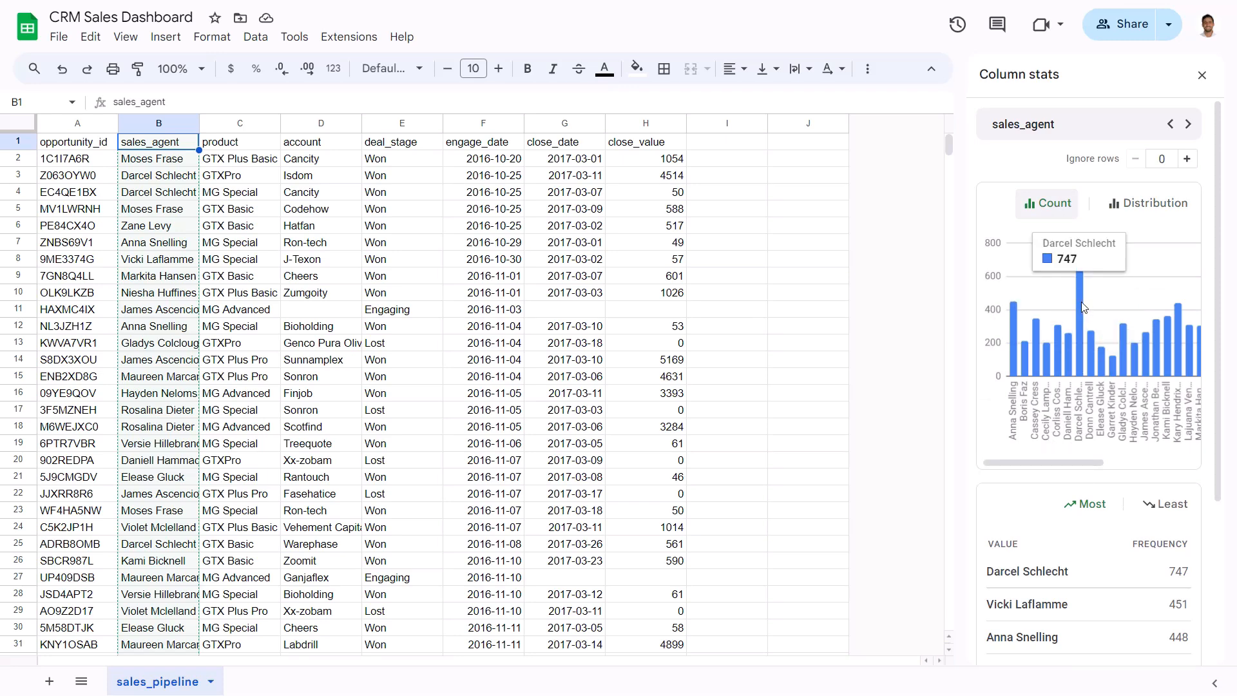
pyautogui.moveTo(1085, 464); pyautogui.dragTo(1192, 463)
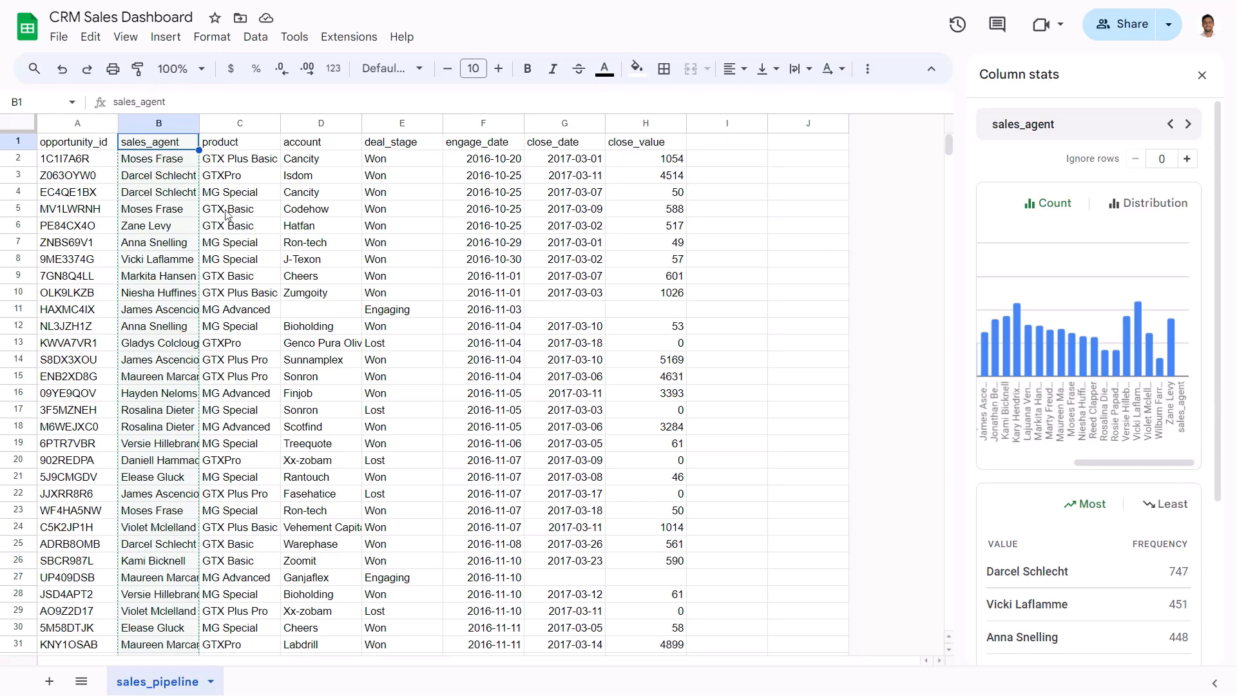
# Step: Ignore 1 row in the sales_agent column stats to exclude the header, and review the count chart across all agents
pyautogui.click(1185, 161)
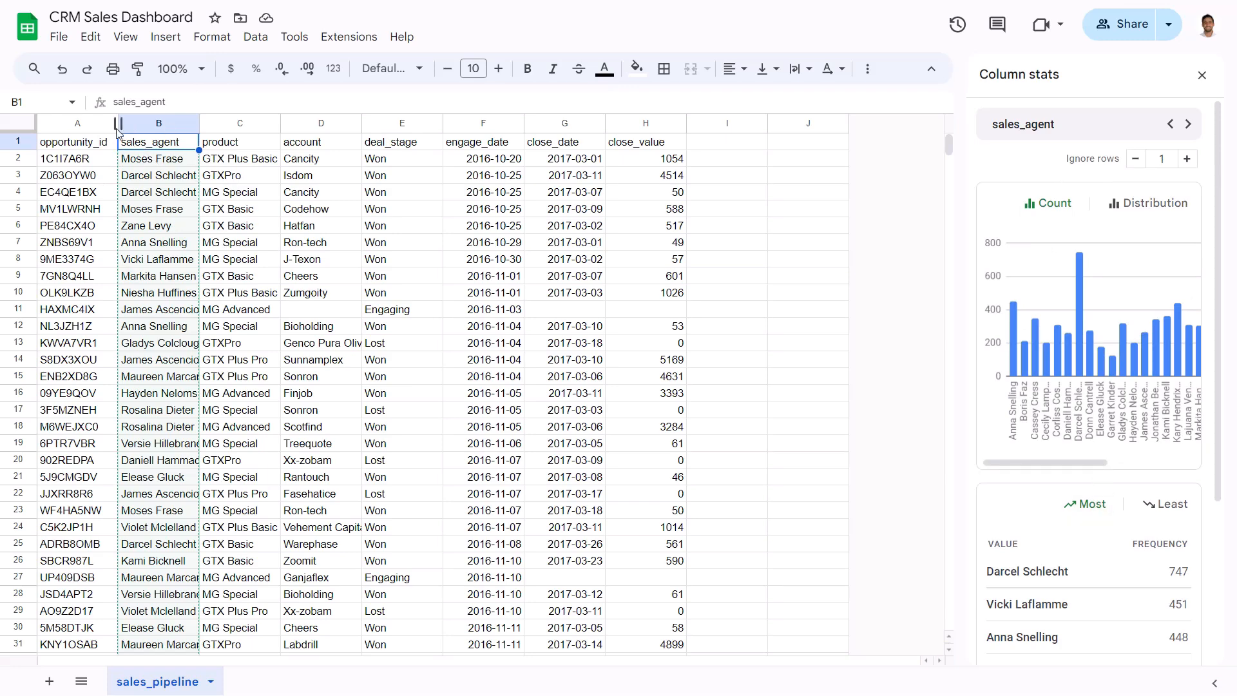
pyautogui.moveTo(1075, 459); pyautogui.dragTo(1162, 460)
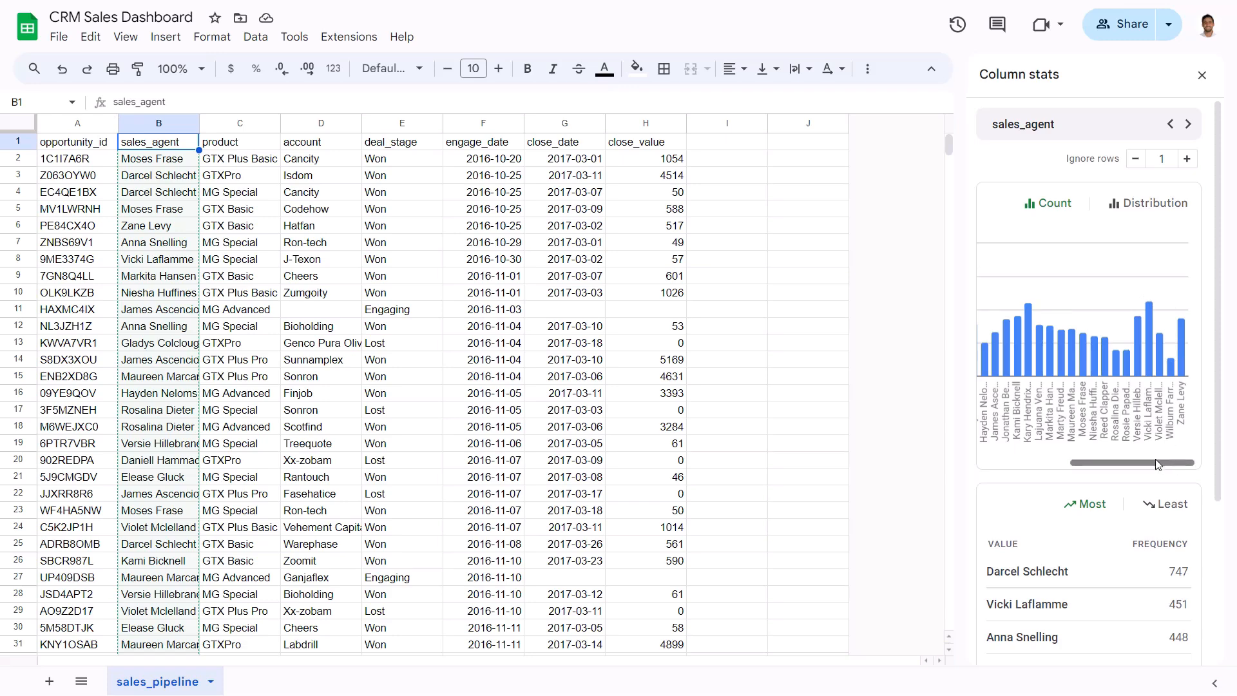
pyautogui.moveTo(1156, 463); pyautogui.dragTo(1027, 451)
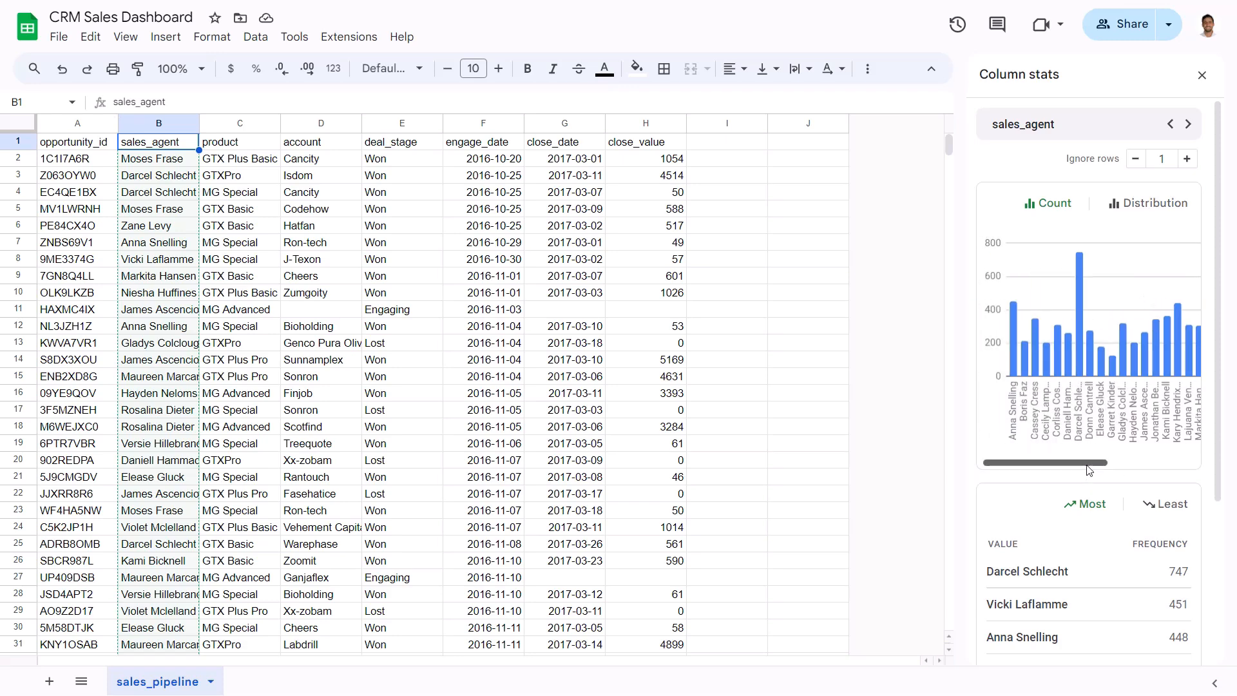
pyautogui.moveTo(1088, 464); pyautogui.dragTo(1132, 469)
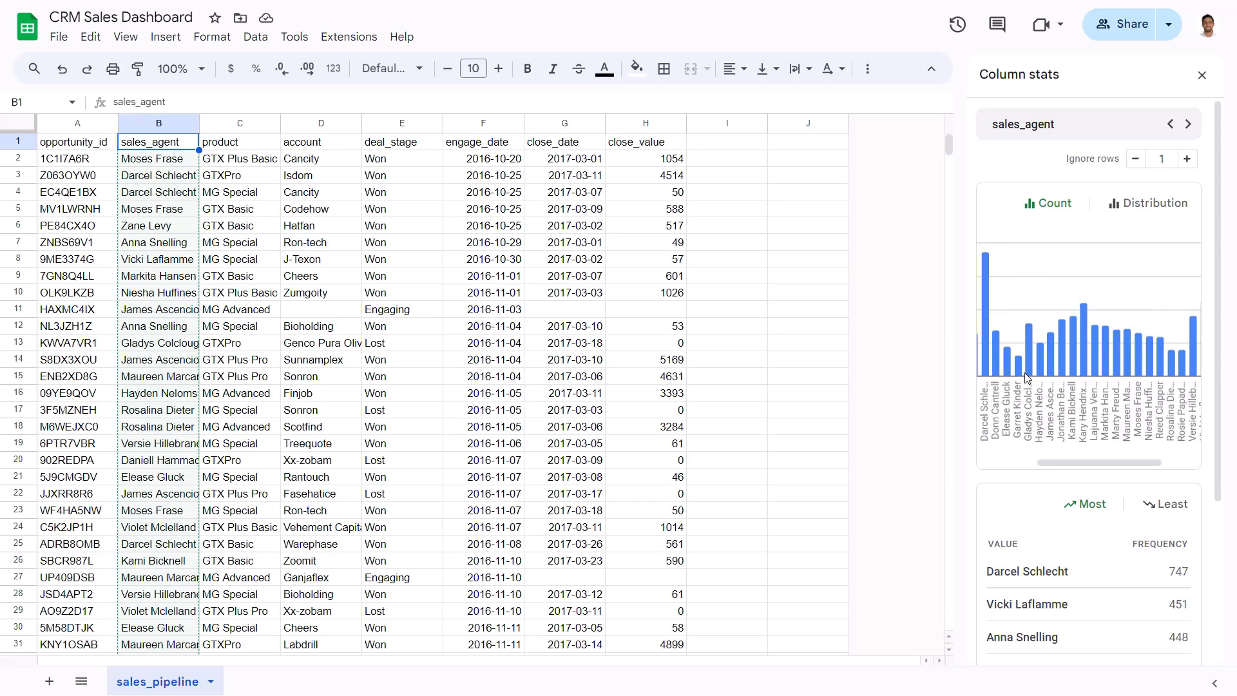
# Step: Review the rest of the sales_agent count chart, list its least frequent values and check its summary totals
pyautogui.moveTo(1088, 465); pyautogui.dragTo(1159, 465)
pyautogui.moveTo(1168, 371)
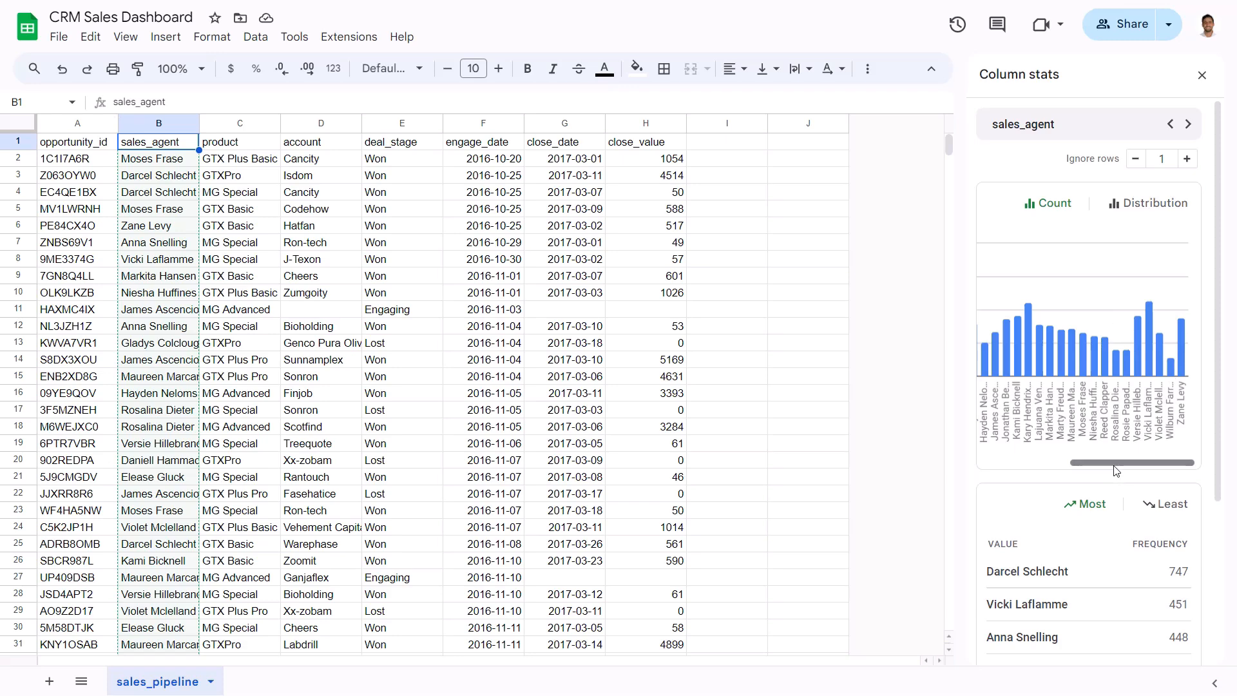
pyautogui.moveTo(1121, 463); pyautogui.dragTo(1020, 465)
pyautogui.scroll(-3, 1063, 407)
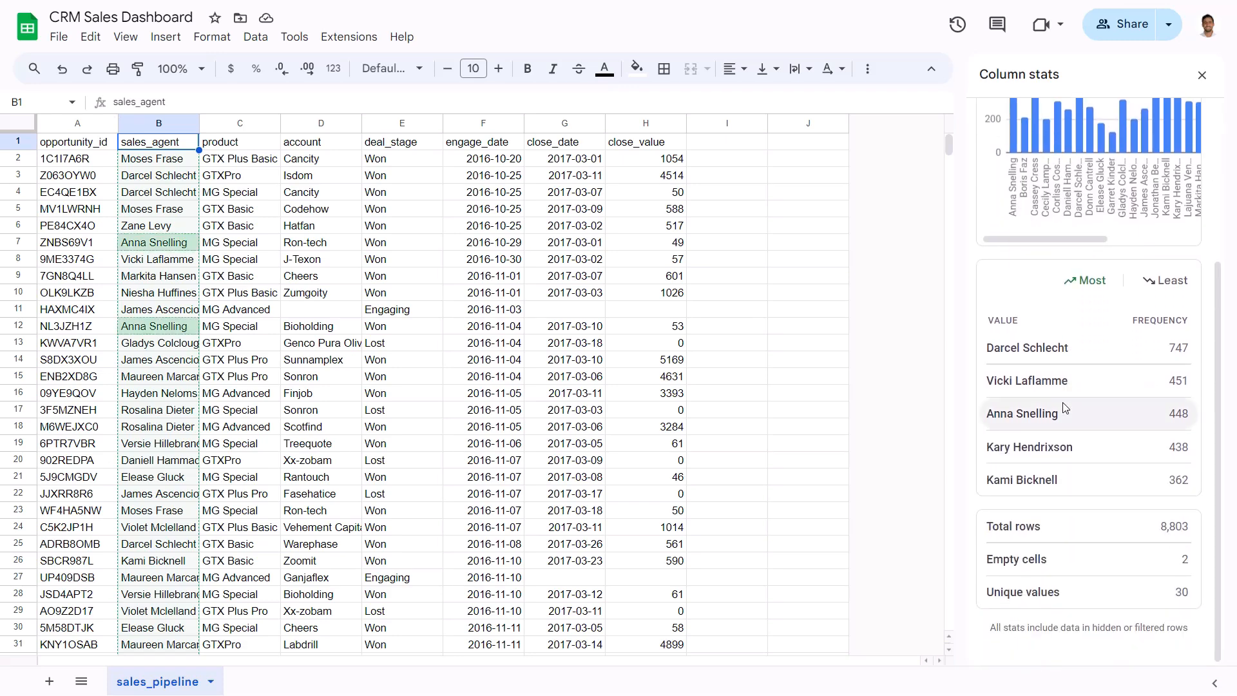
pyautogui.click(1171, 282)
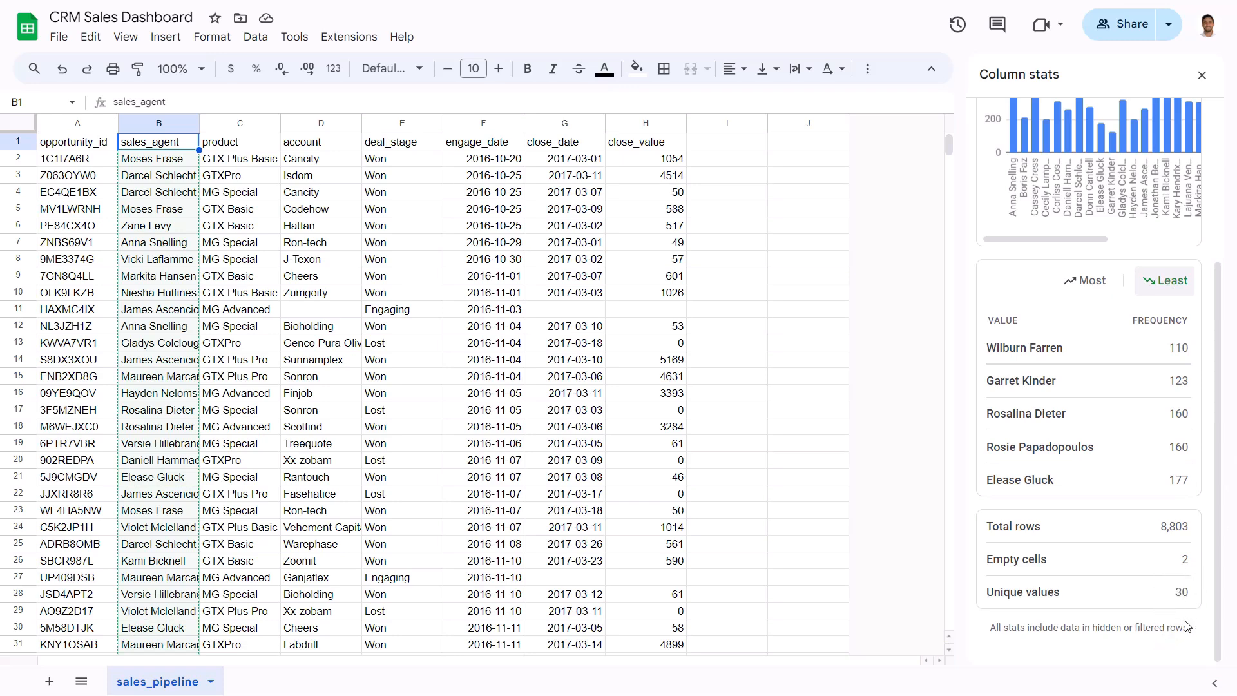
pyautogui.scroll(4, 1198, 584)
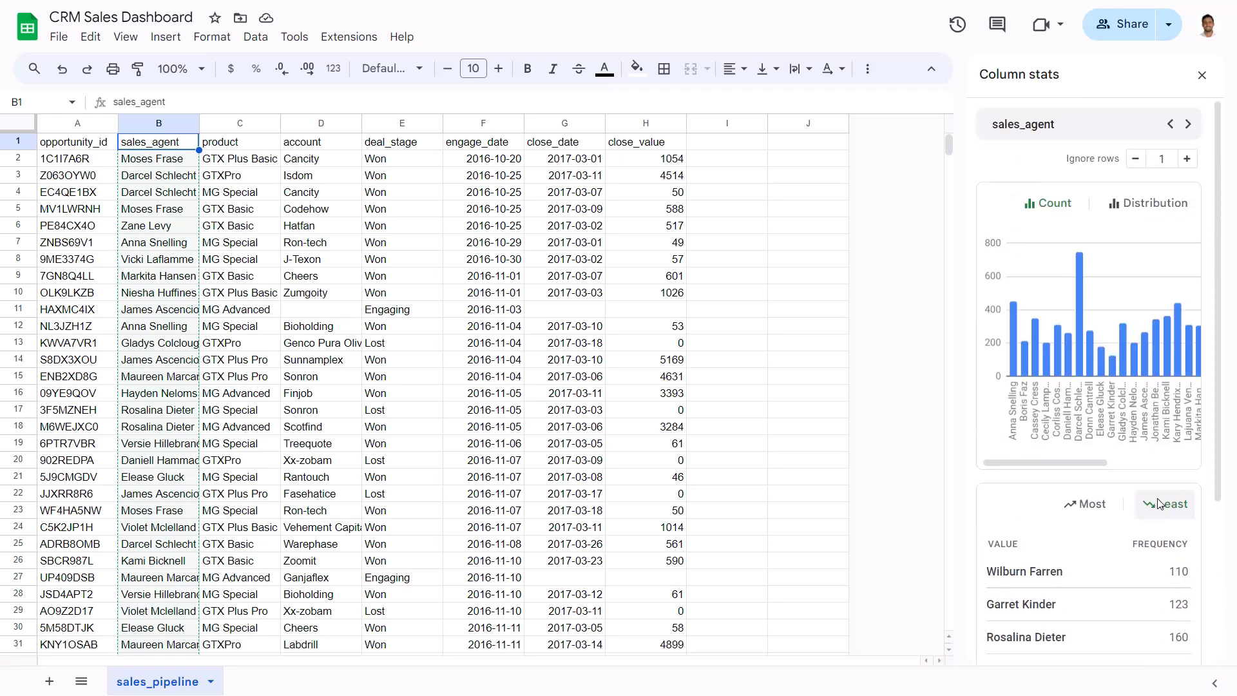
# Step: Show the column stats for product and inspect its count bars, value frequencies, and empty and unique value totals
pyautogui.click(1187, 125)
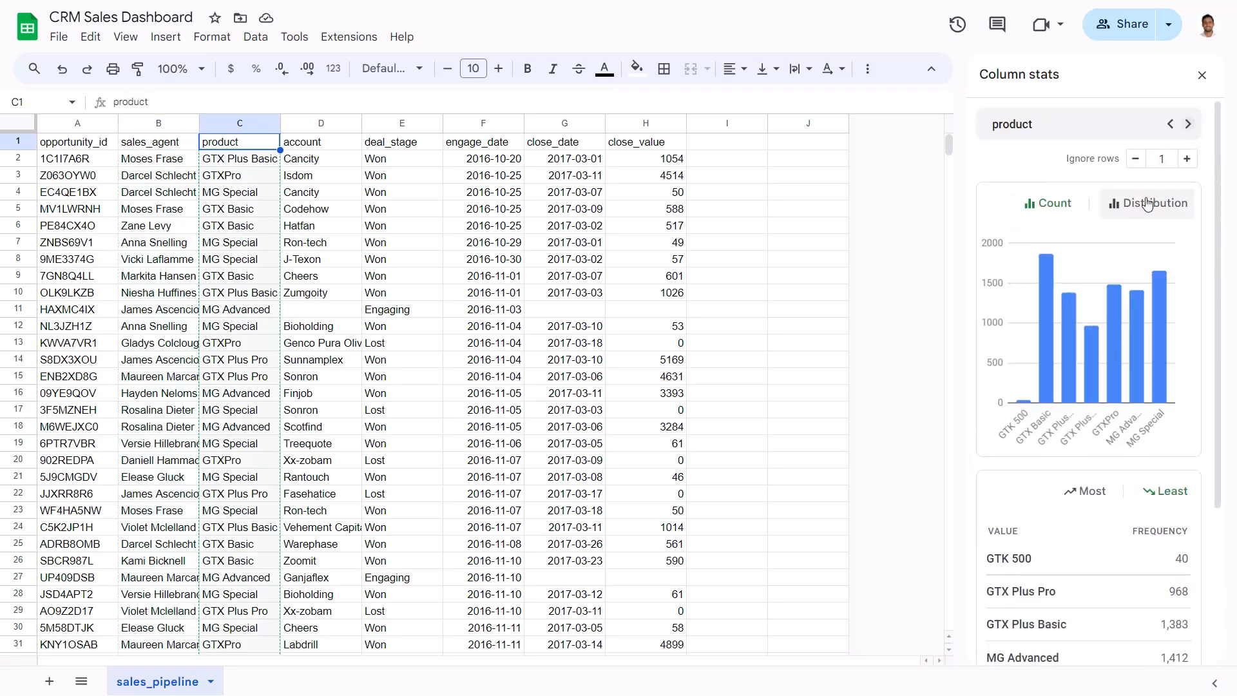
pyautogui.moveTo(1165, 365)
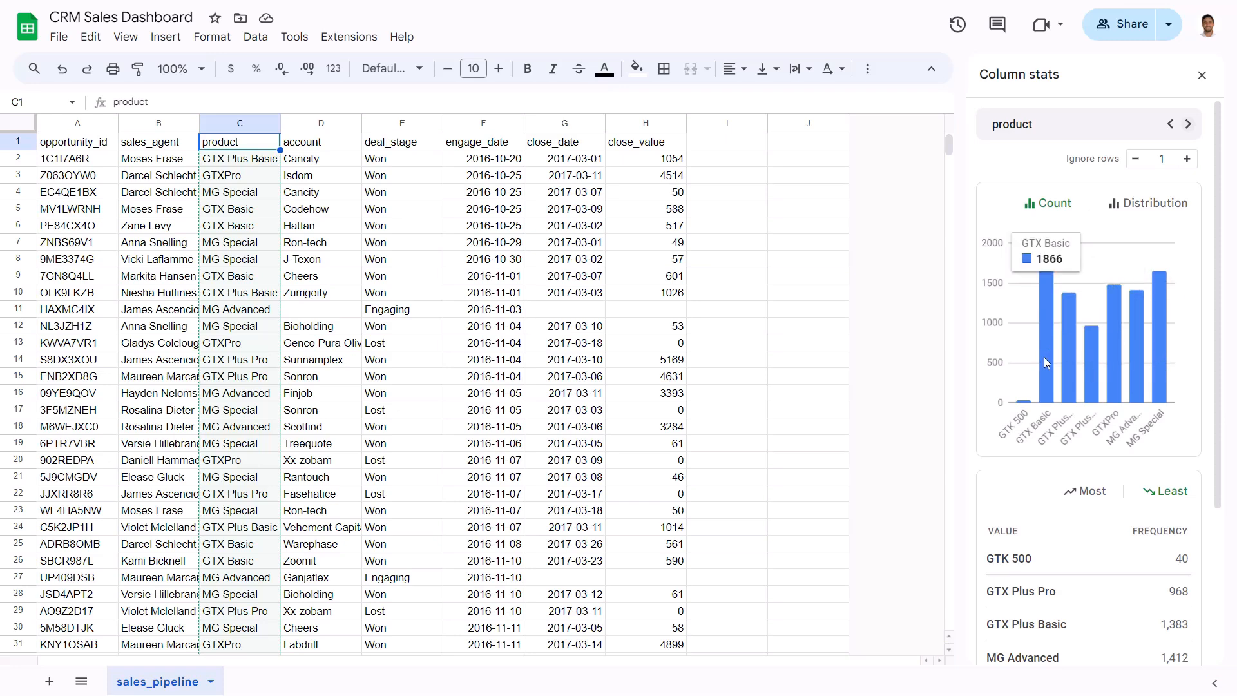
pyautogui.moveTo(1095, 370)
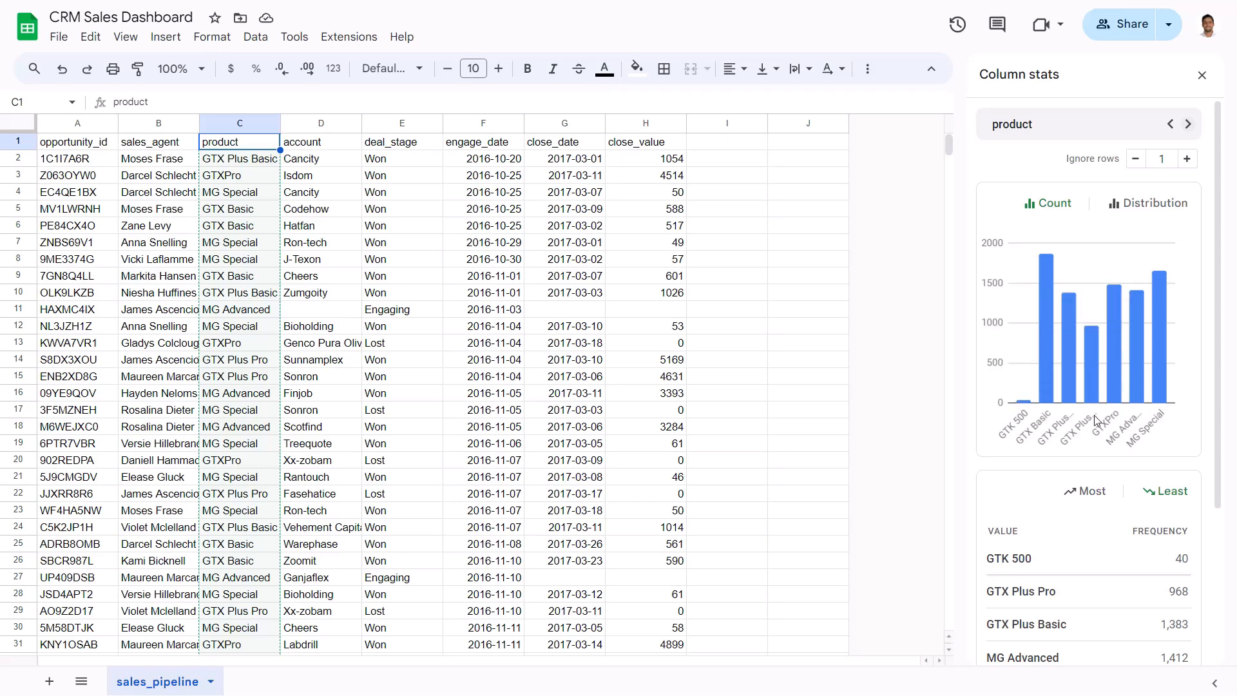
pyautogui.scroll(-4, 1094, 415)
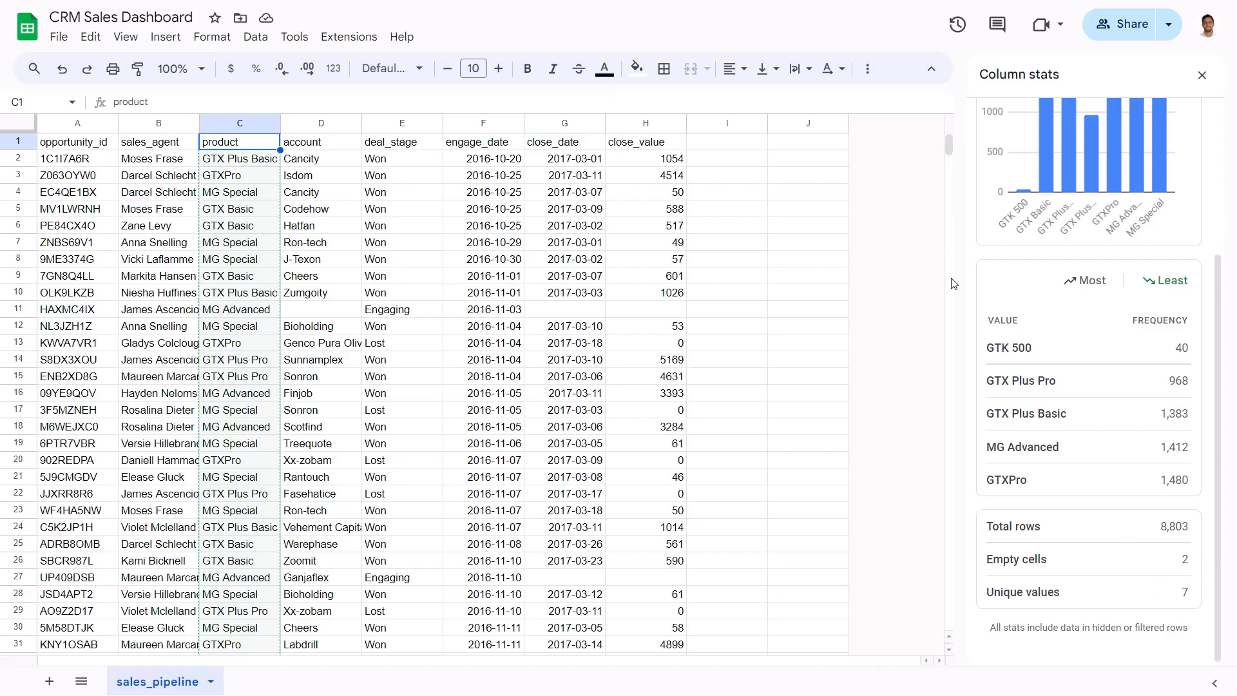
pyautogui.moveTo(949, 145)
pyautogui.mouseDown()
pyautogui.moveTo(950, 681)
pyautogui.moveTo(963, 132)
pyautogui.mouseUp()
pyautogui.scroll(3, 1016, 148)
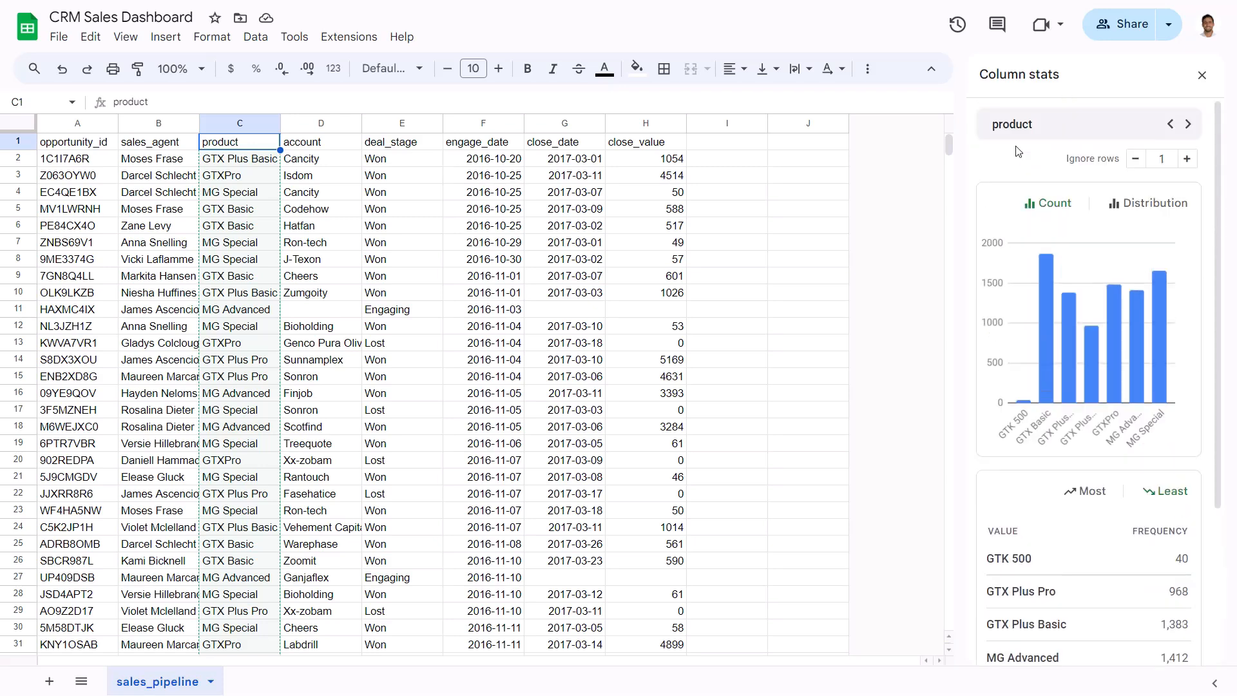
# Step: Show the column stats for account, list its most frequent values and check the empty cell and unique value totals
pyautogui.click(1188, 126)
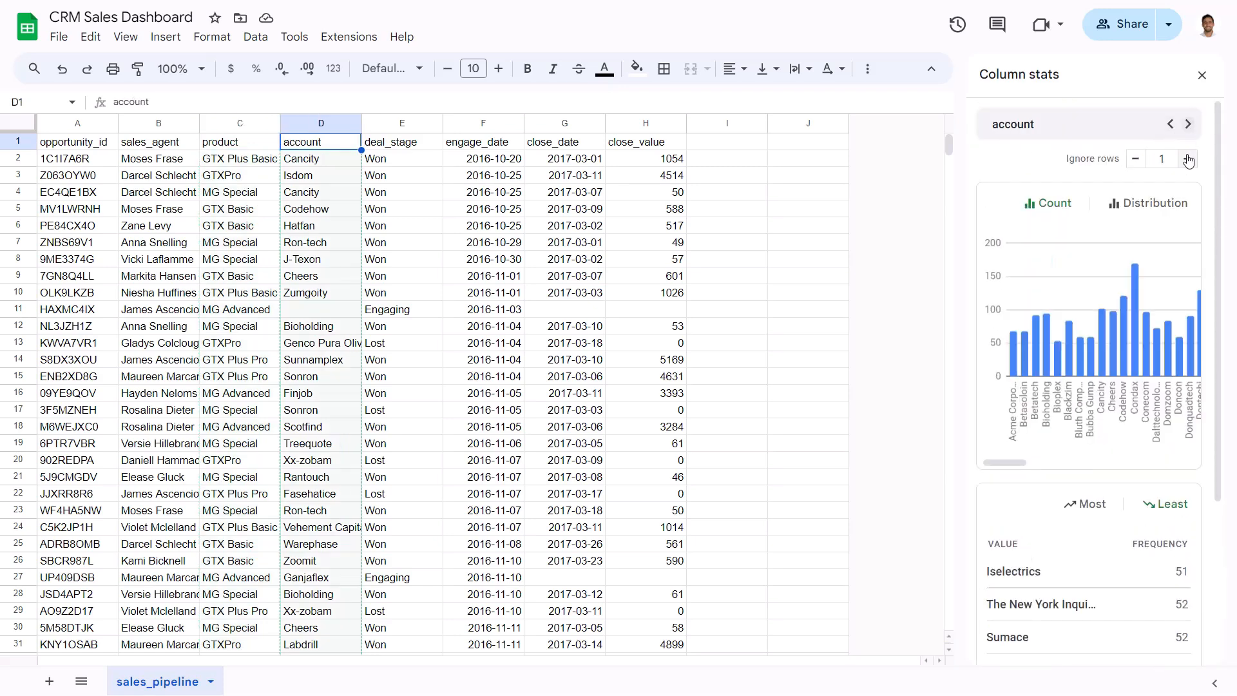
pyautogui.moveTo(1020, 465)
pyautogui.mouseDown()
pyautogui.moveTo(1044, 460)
pyautogui.moveTo(1017, 460)
pyautogui.mouseUp()
pyautogui.scroll(-4, 1075, 431)
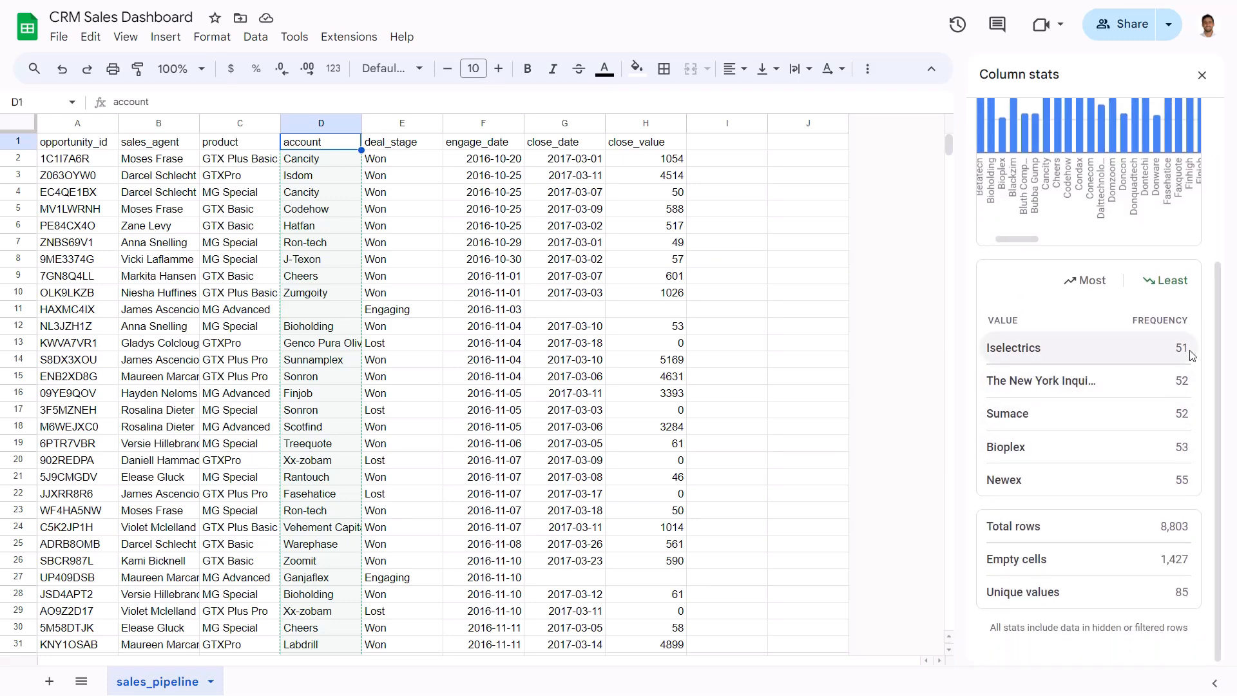
pyautogui.click(1095, 282)
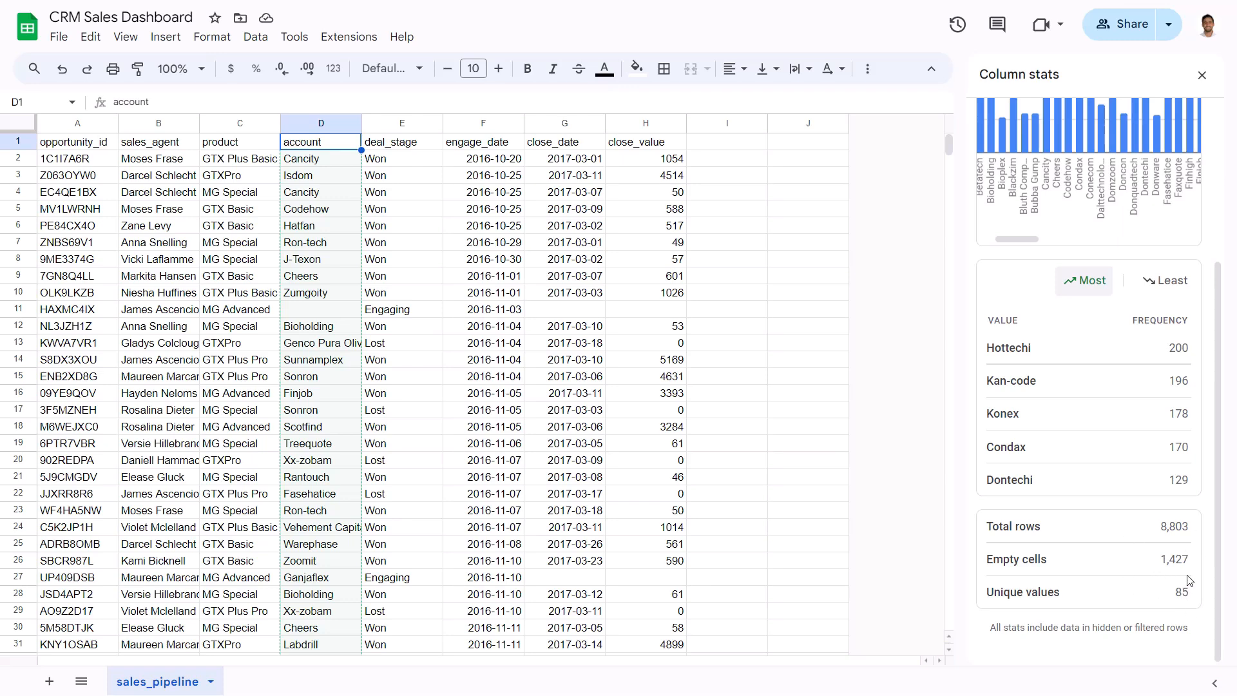
pyautogui.scroll(4, 1182, 575)
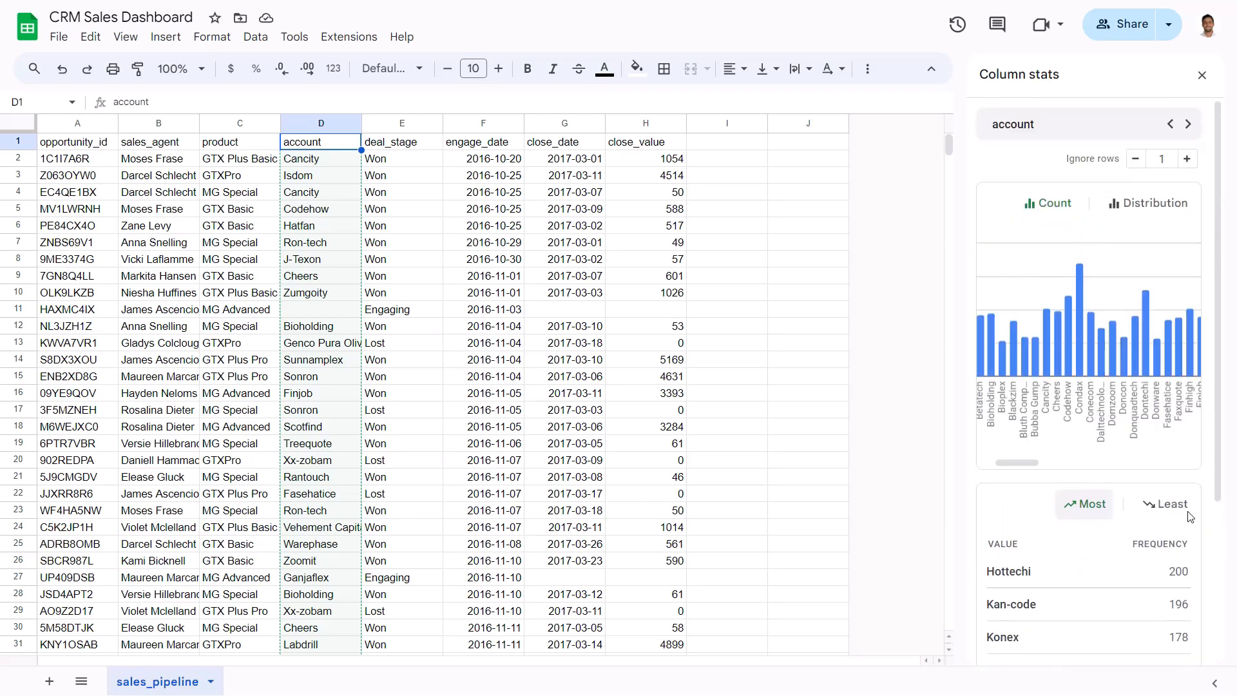
# Step: Add a filter to the sales pipeline data and show only the rows whose account is blank
pyautogui.click(332, 233)
pyautogui.click(340, 308)
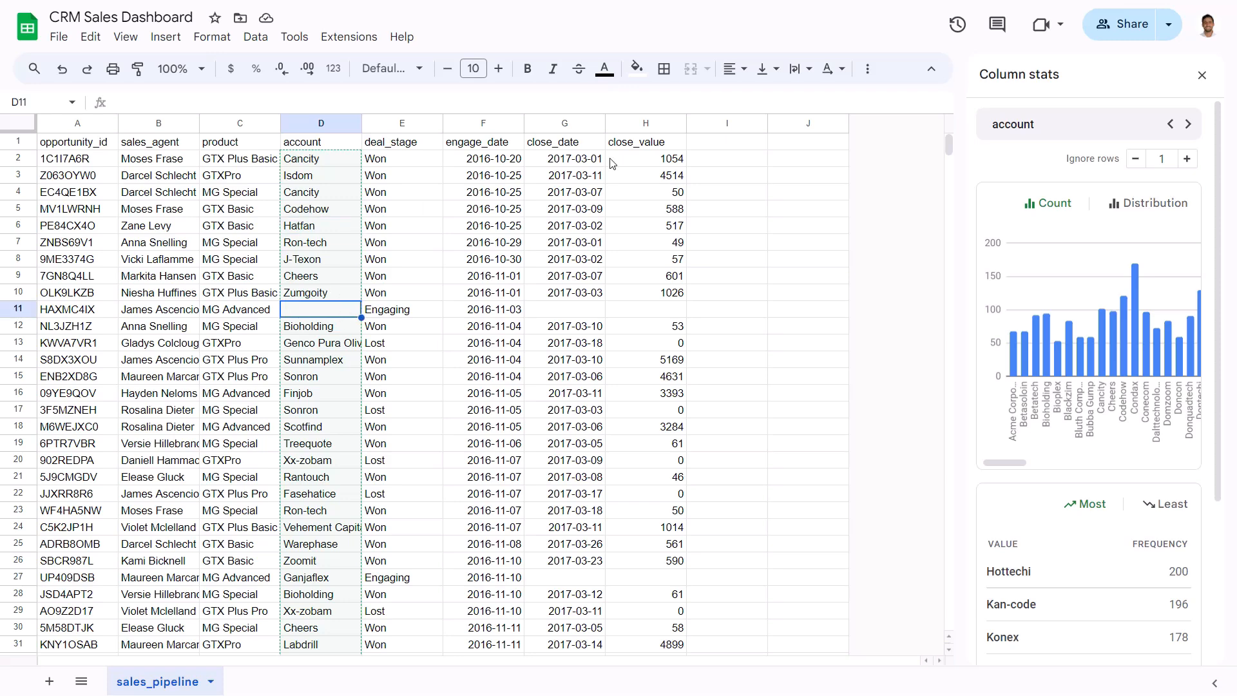
pyautogui.click(869, 72)
pyautogui.click(808, 101)
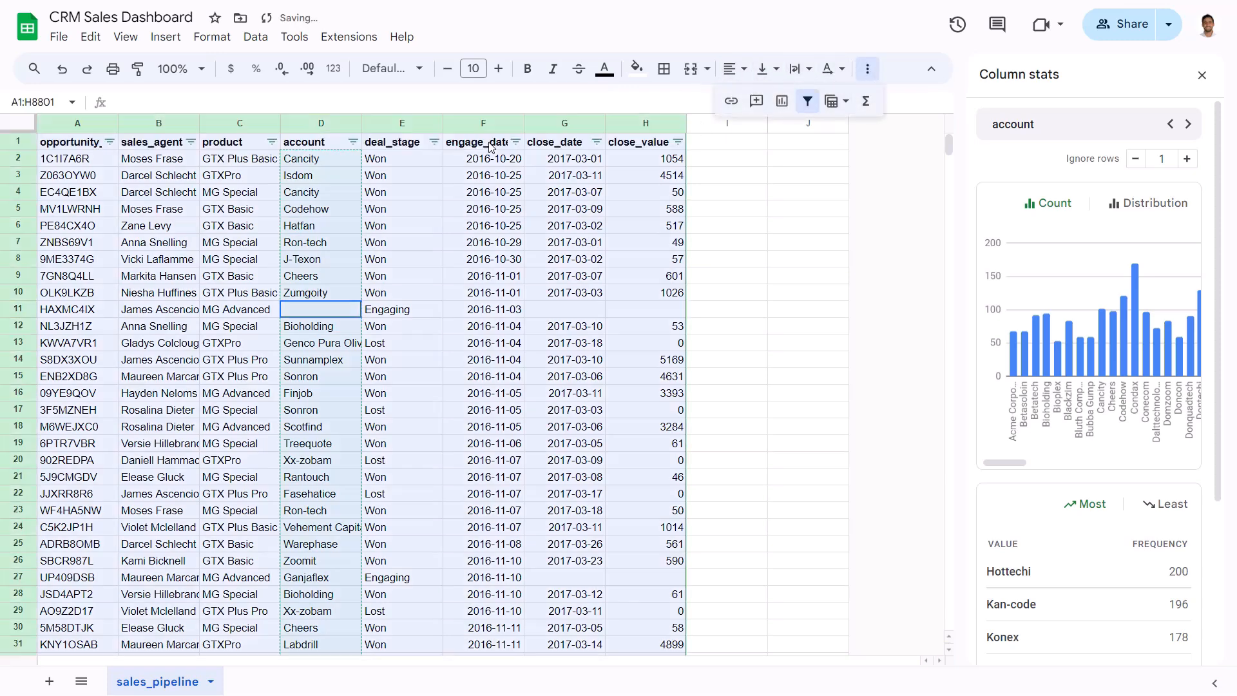
pyautogui.click(327, 193)
pyautogui.click(353, 142)
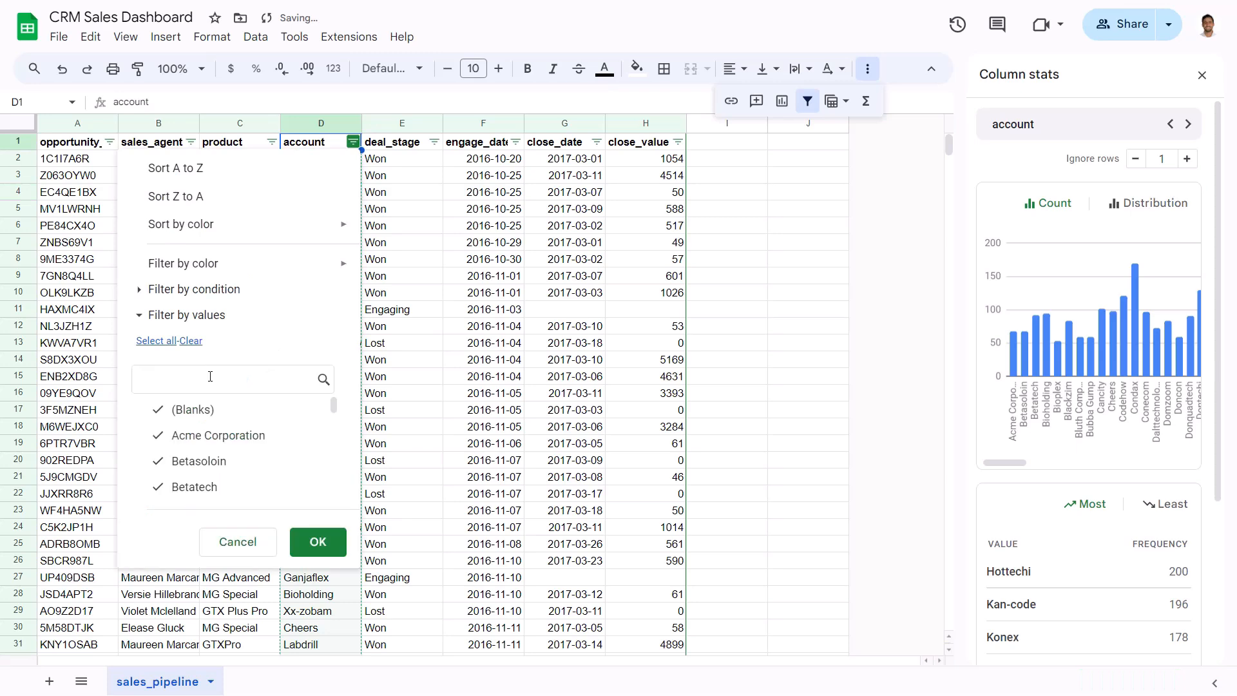
pyautogui.click(191, 341)
pyautogui.click(188, 410)
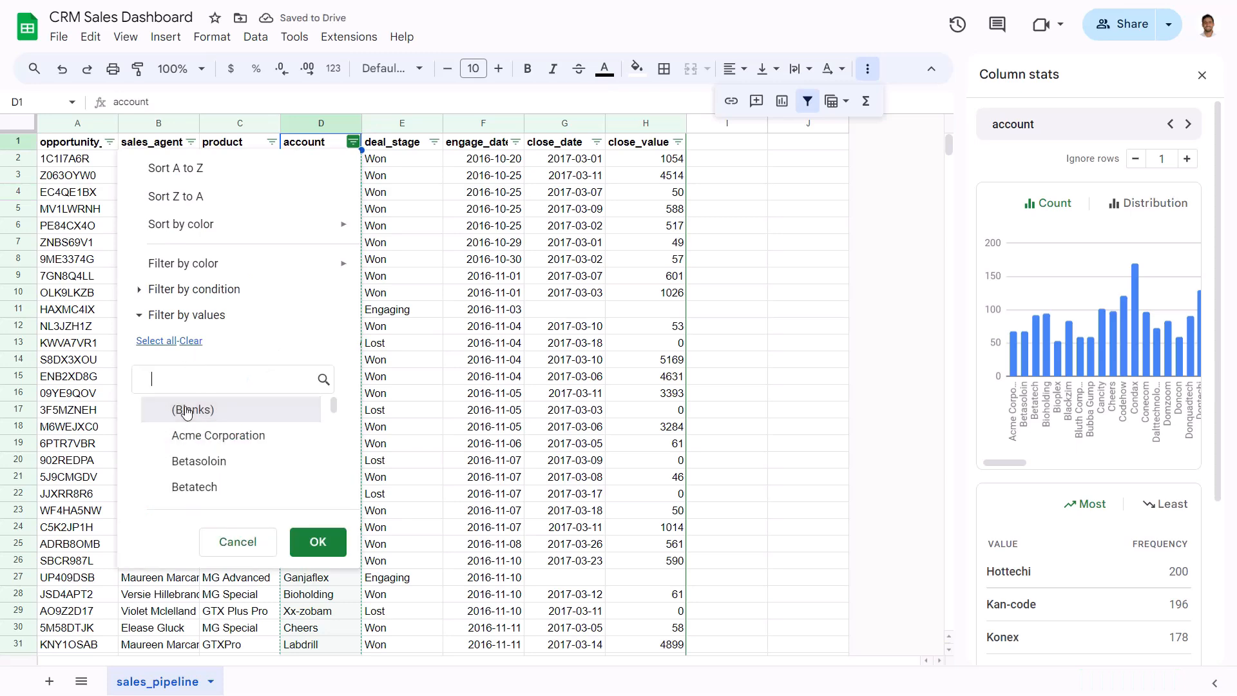
pyautogui.click(317, 543)
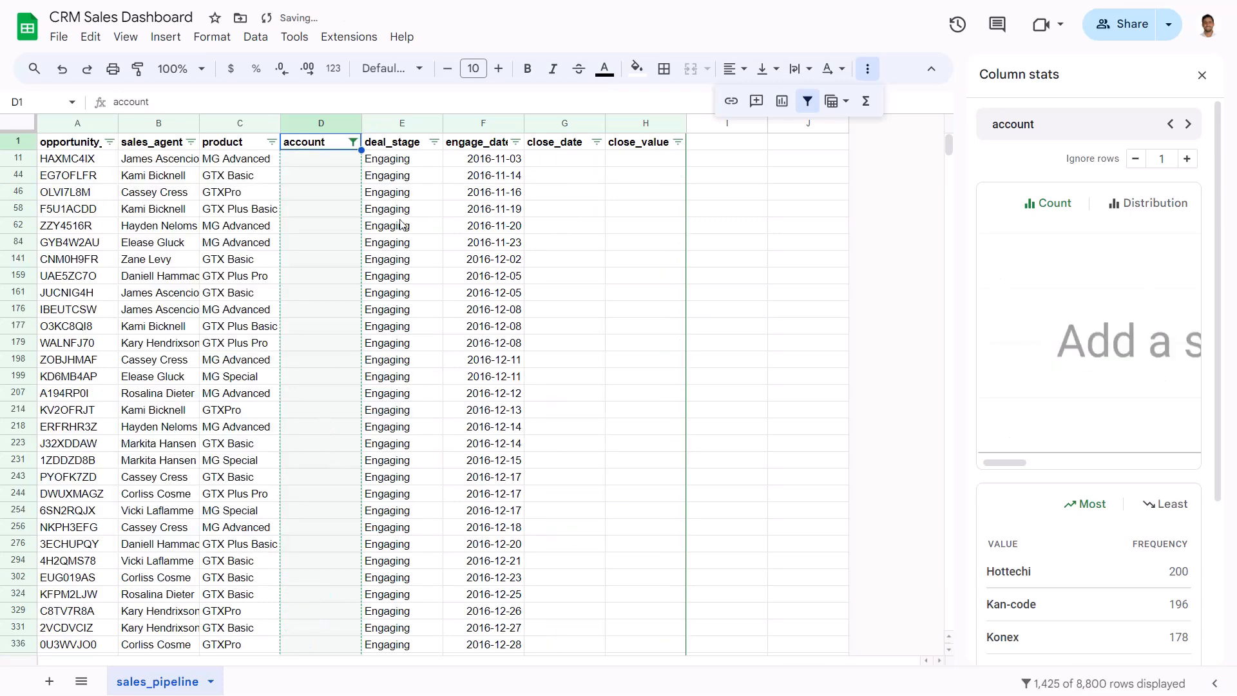
# Step: Examine which deal stages occur in the blank-account rows, using the deal_stage stats and the filtered list down to its Prospecting rows
pyautogui.click(399, 165)
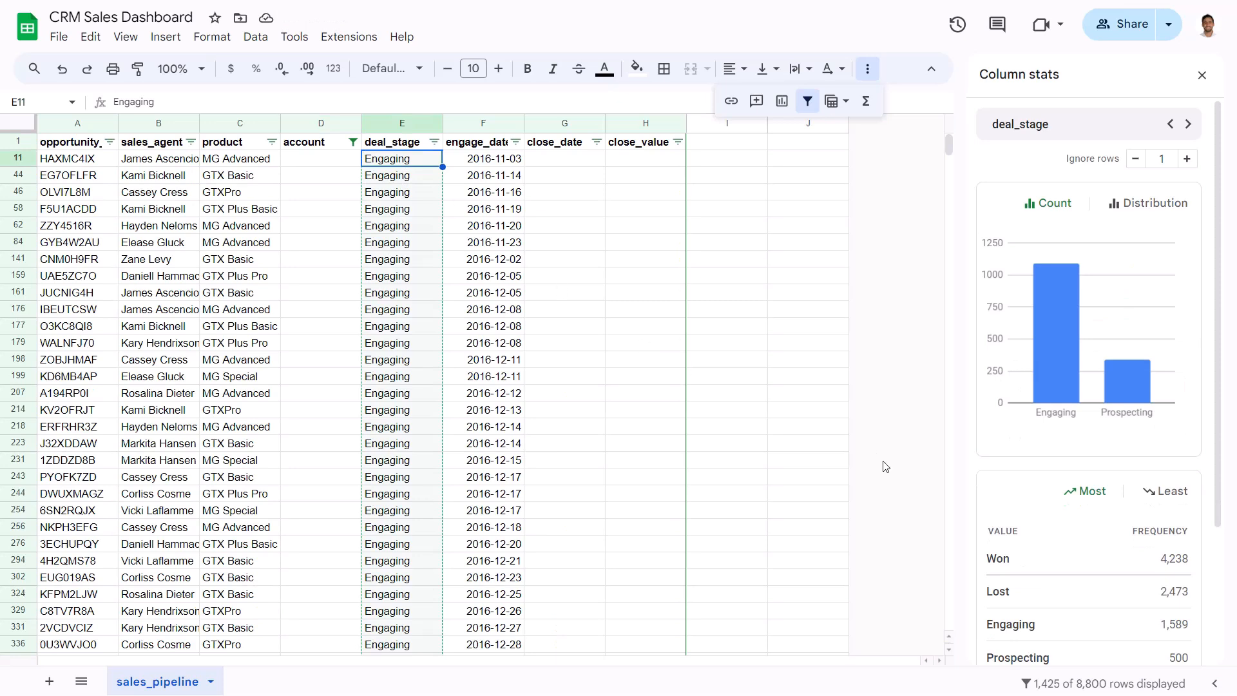
pyautogui.moveTo(1044, 399)
pyautogui.scroll(-20, 394, 353)
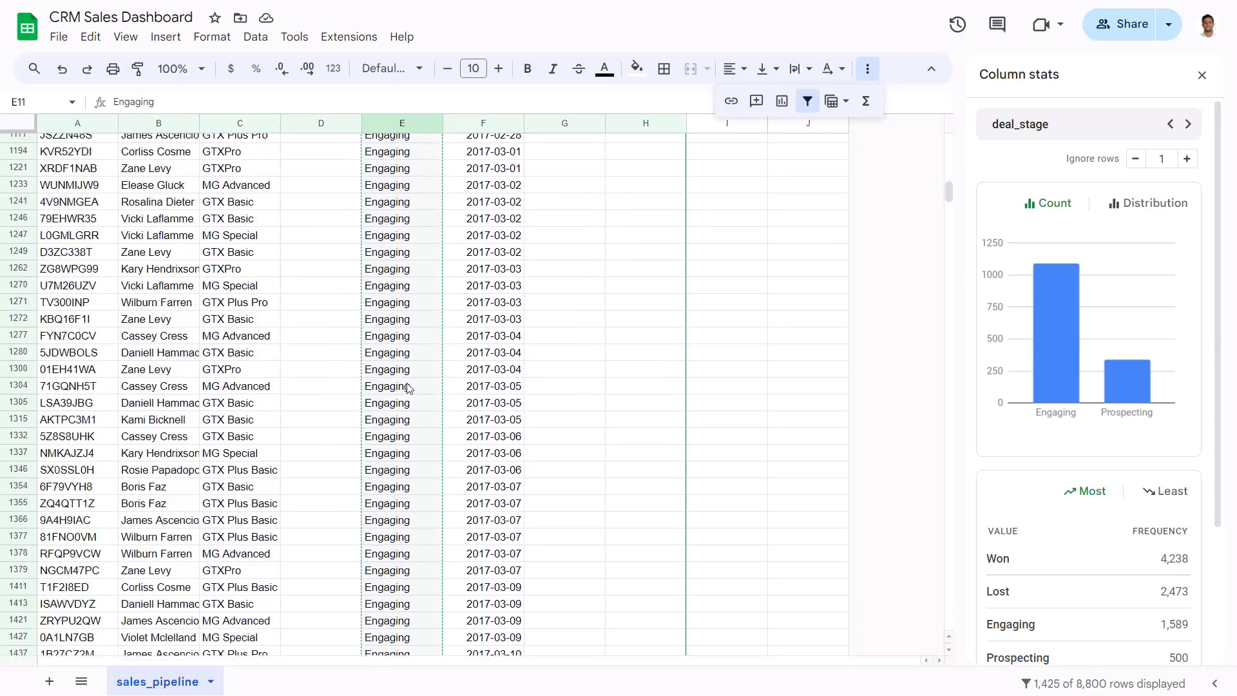
pyautogui.scroll(-20, 415, 401)
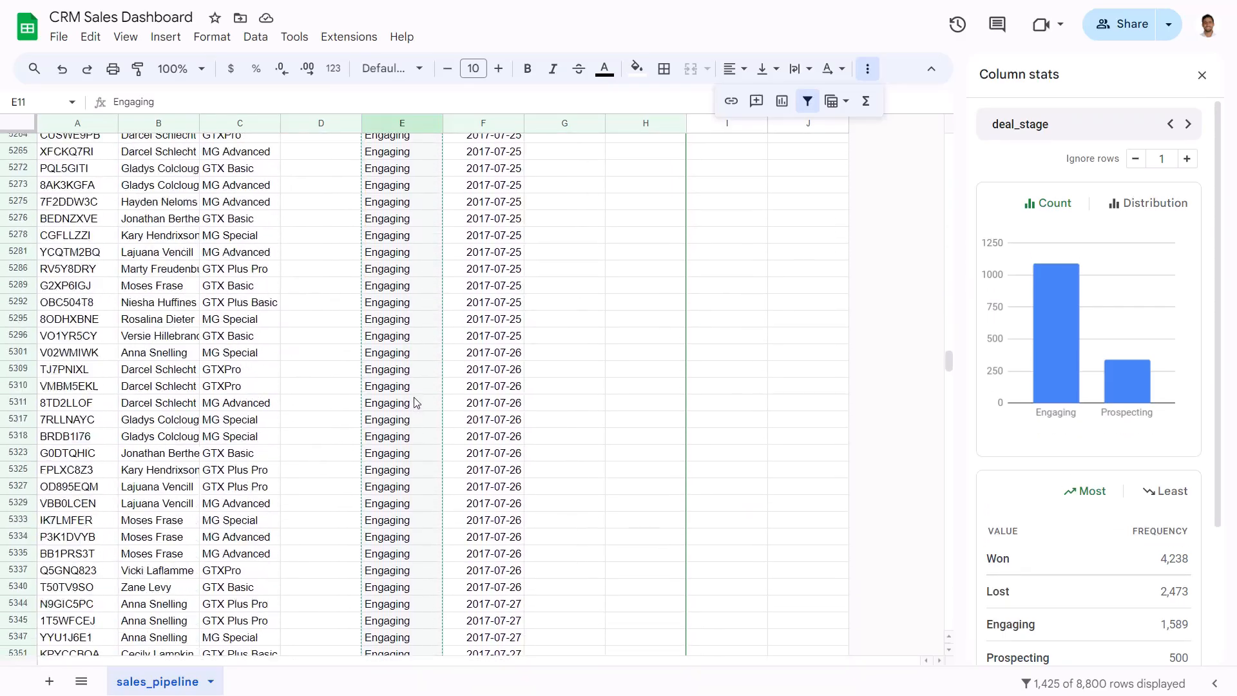
pyautogui.scroll(-20, 410, 407)
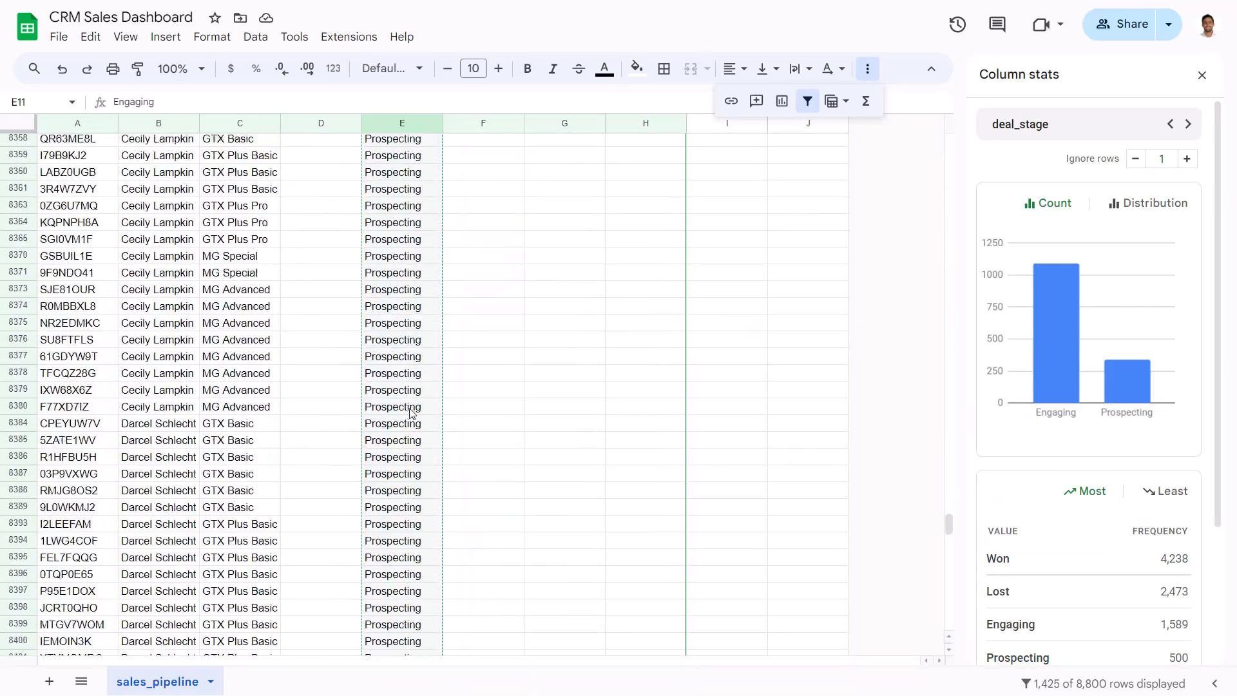
pyautogui.scroll(8, 413, 407)
pyautogui.scroll(8, 412, 409)
pyautogui.scroll(-3, 413, 409)
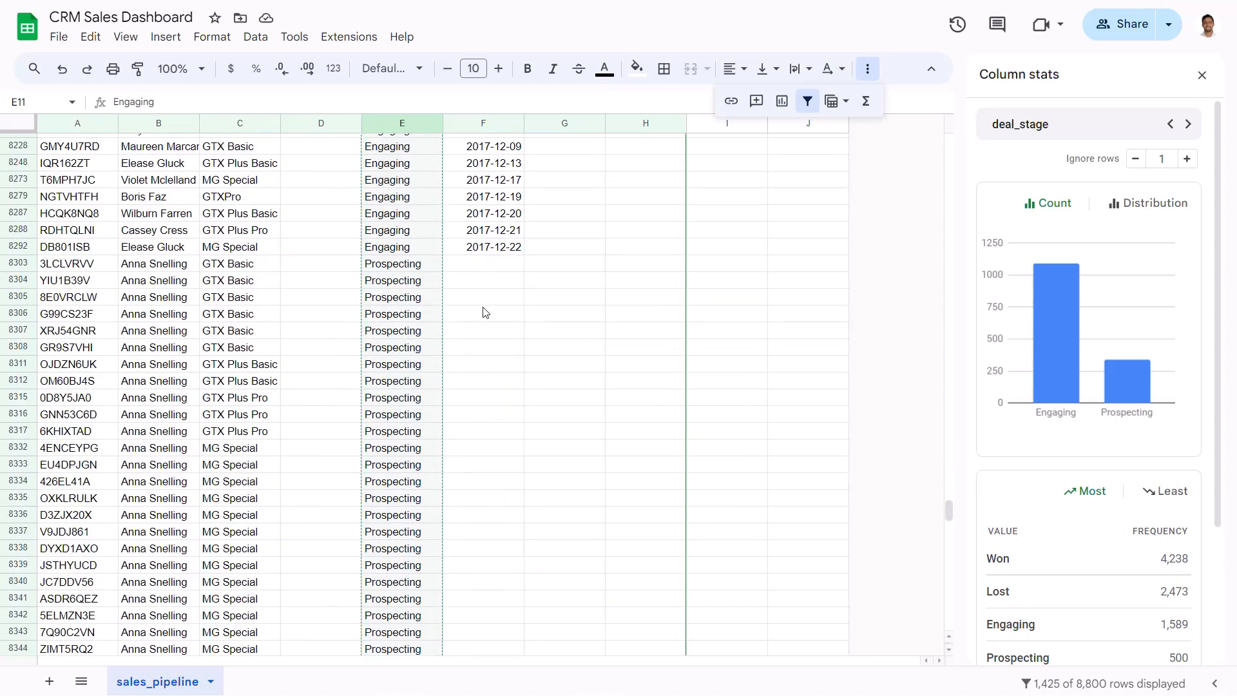
pyautogui.scroll(20, 509, 319)
pyautogui.moveTo(952, 487); pyautogui.dragTo(942, 126)
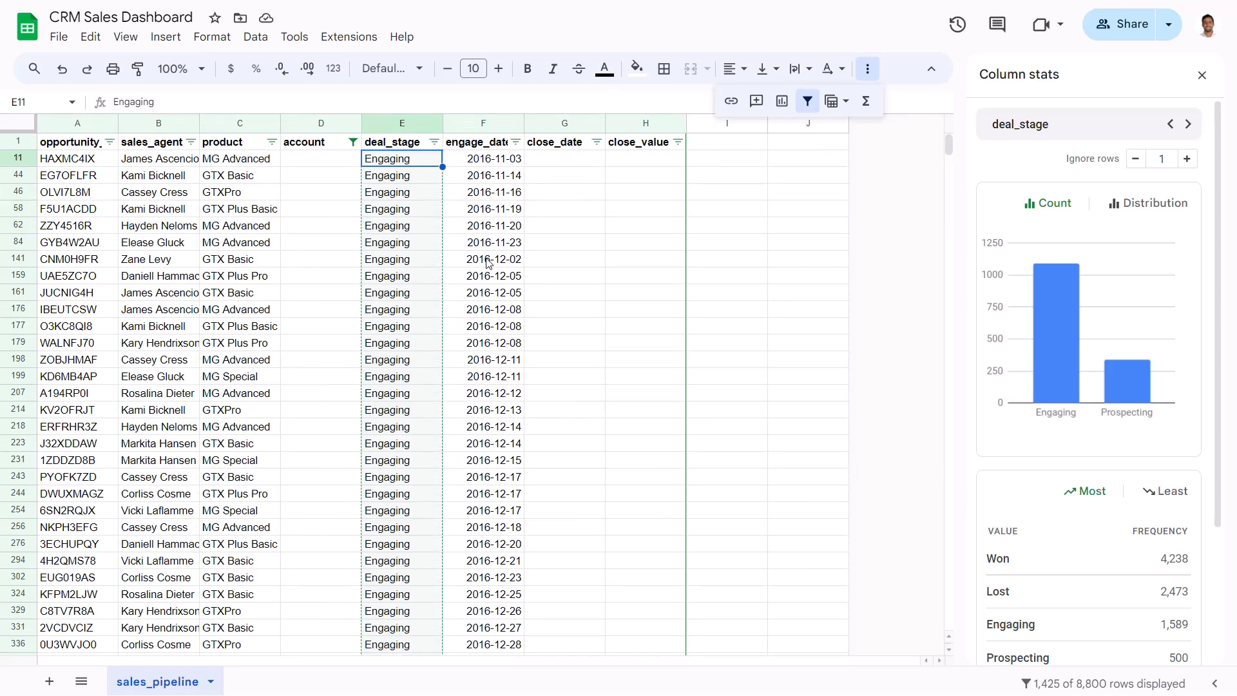
# Step: Select all values in the account filter again to display every row of the data
pyautogui.click(353, 142)
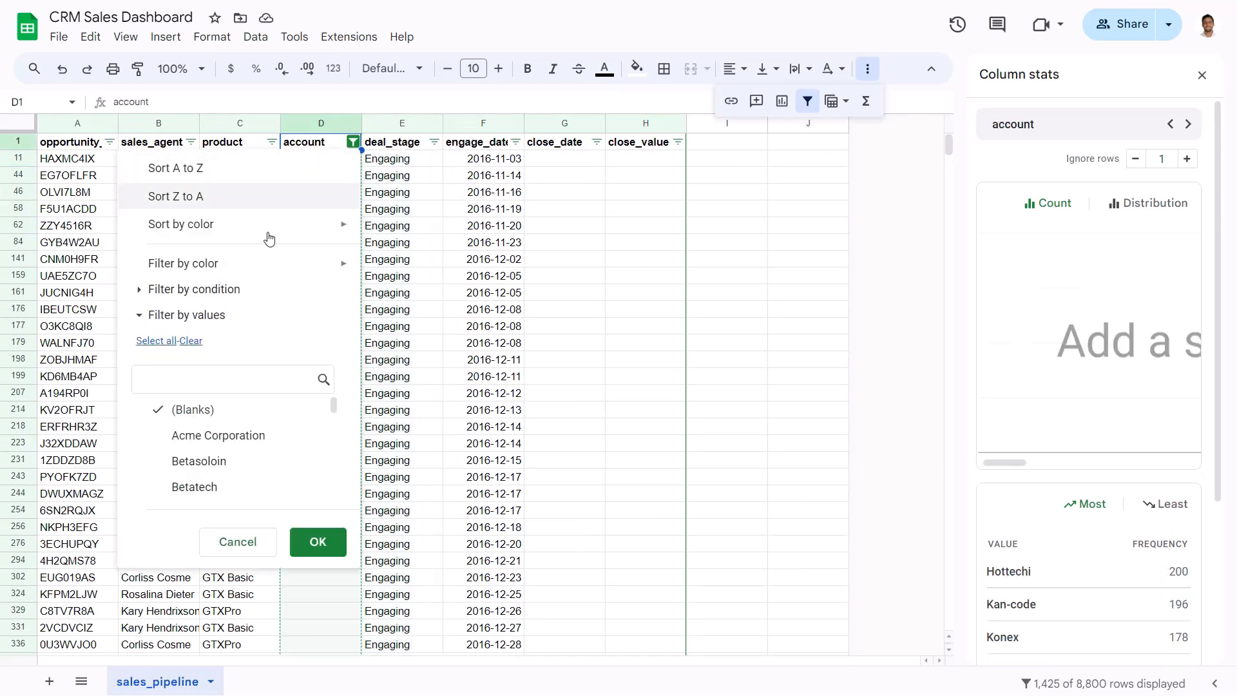
pyautogui.click(152, 341)
pyautogui.click(318, 539)
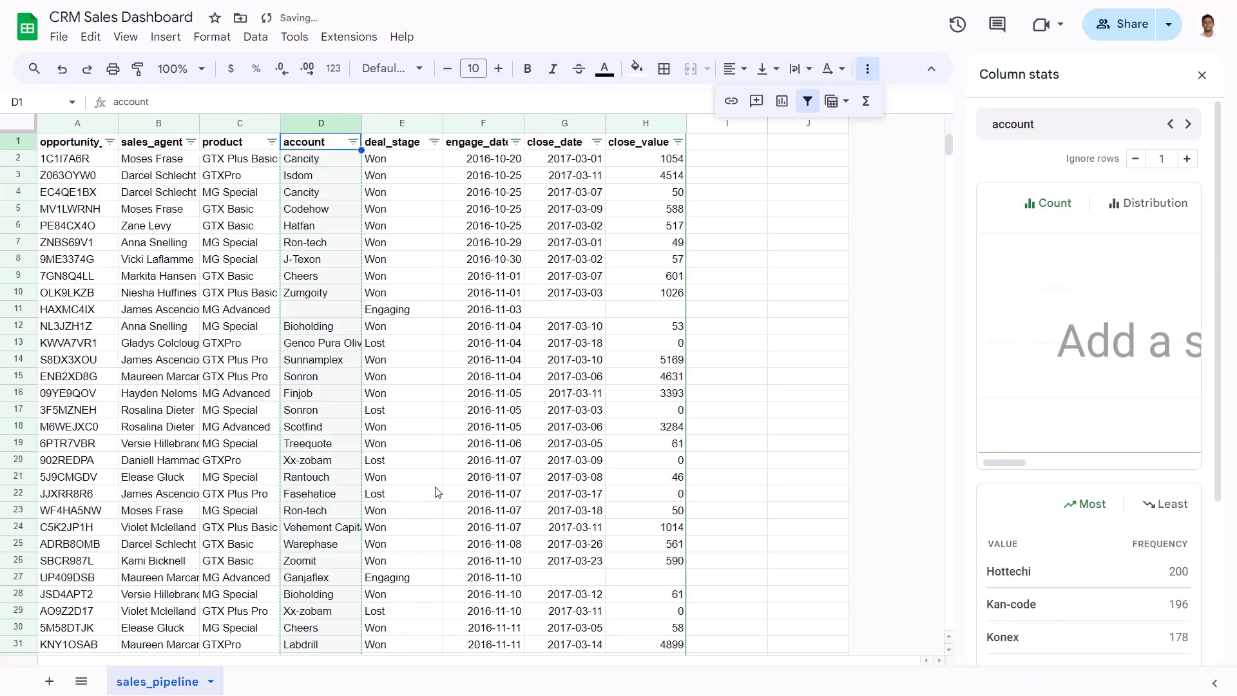
# Step: Show the column stats for deal_stage across all rows and inspect the count and frequency of each stage
pyautogui.click(1187, 125)
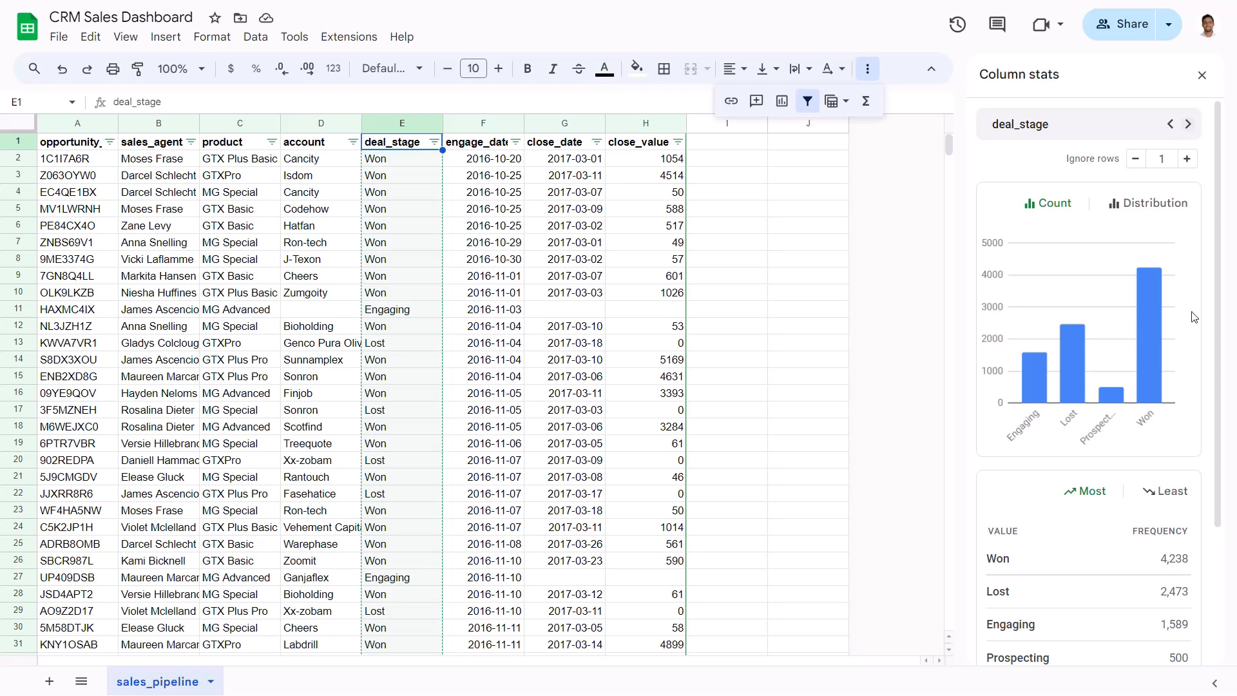
pyautogui.moveTo(1149, 323)
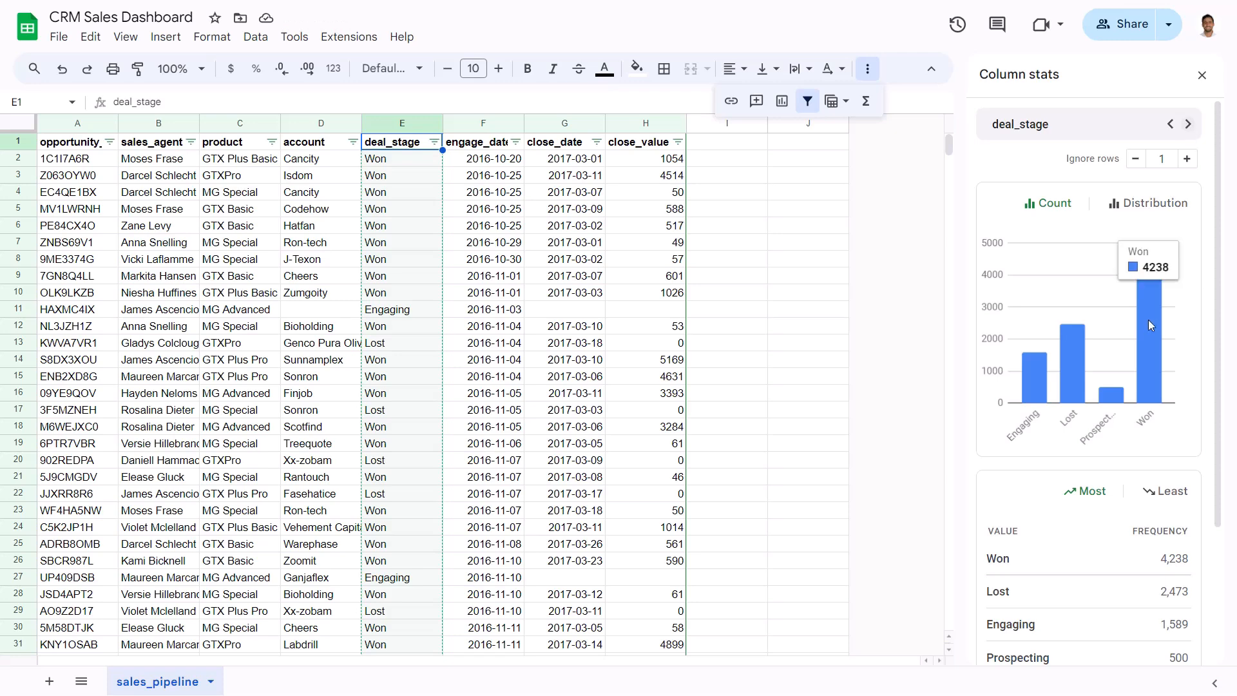
pyautogui.scroll(-1, 1148, 320)
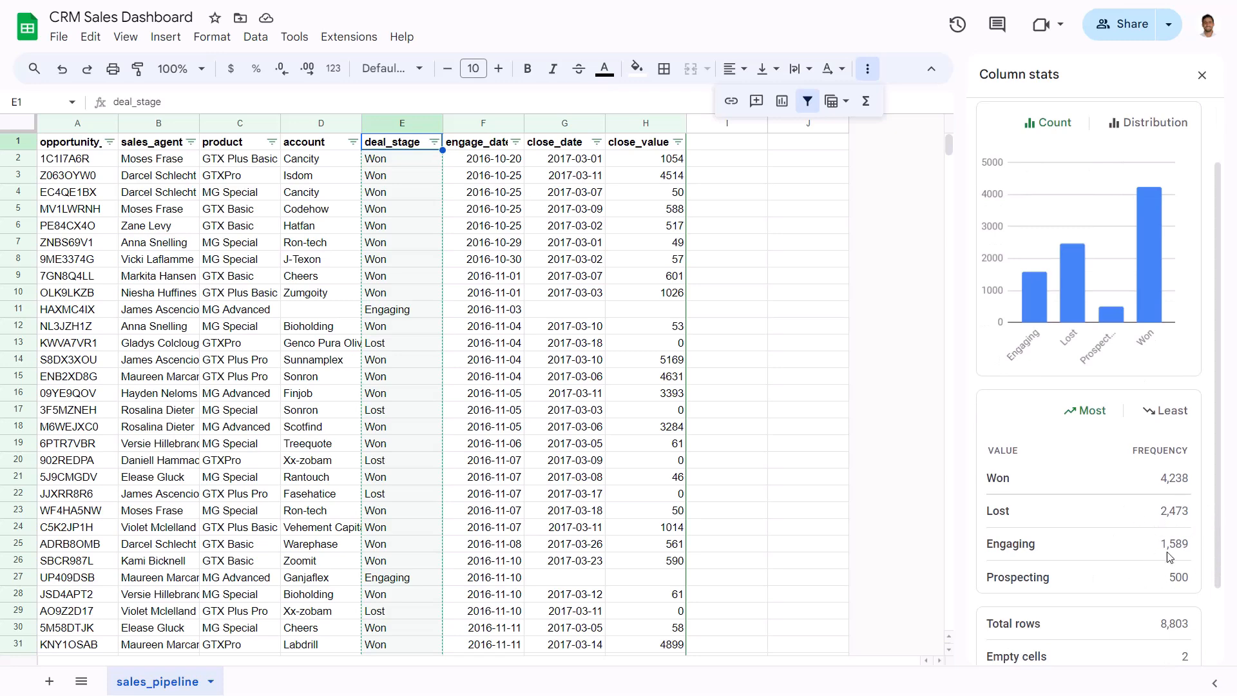
pyautogui.scroll(-1, 1191, 519)
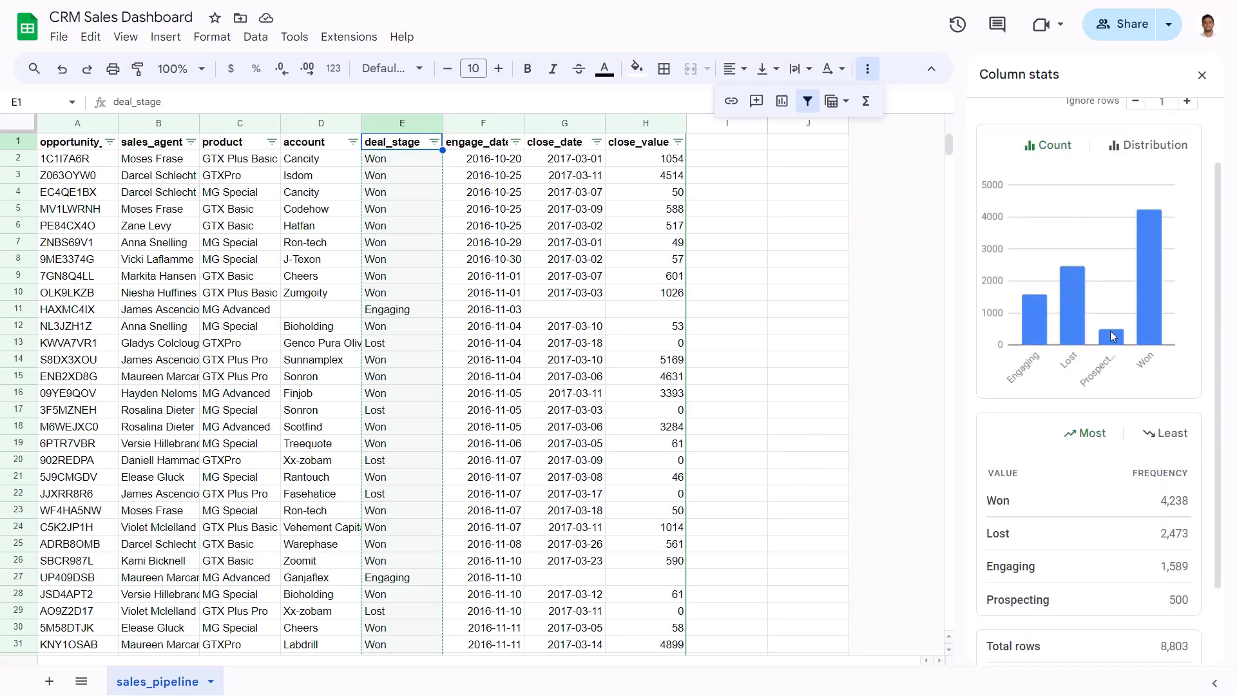
pyautogui.scroll(2, 1112, 329)
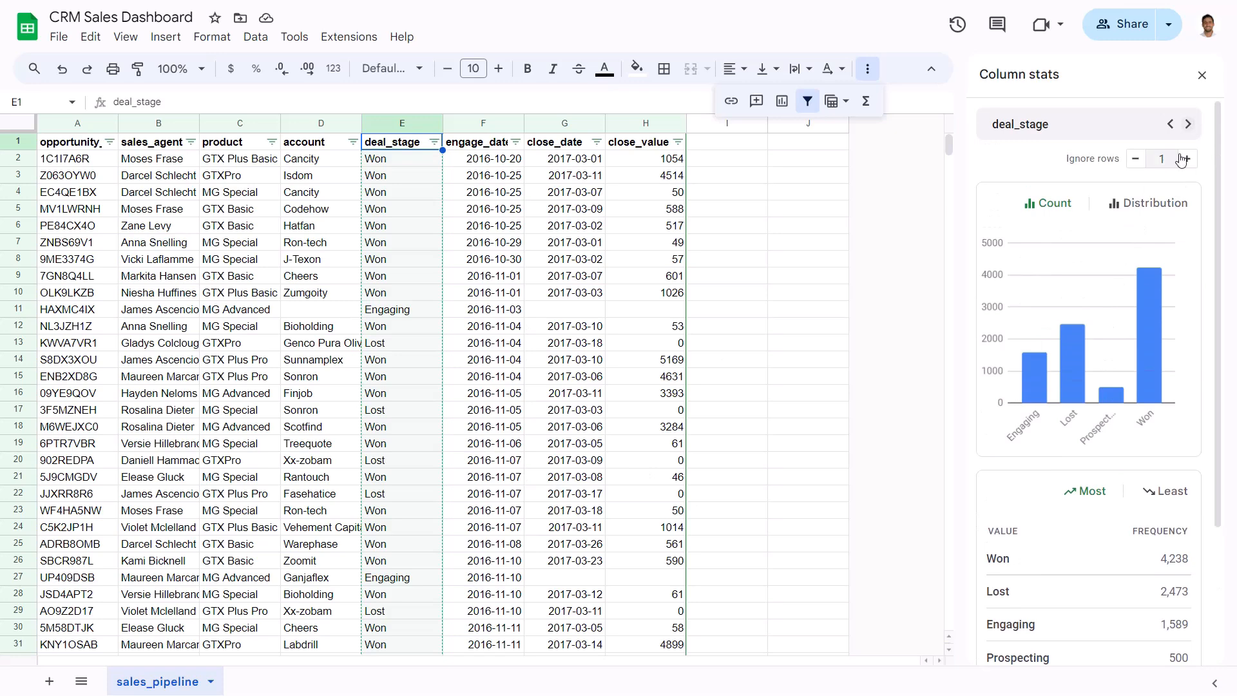
# Step: Review the column stats for engage_date and close_date, including empty cells and minimum and maximum dates
pyautogui.click(1187, 125)
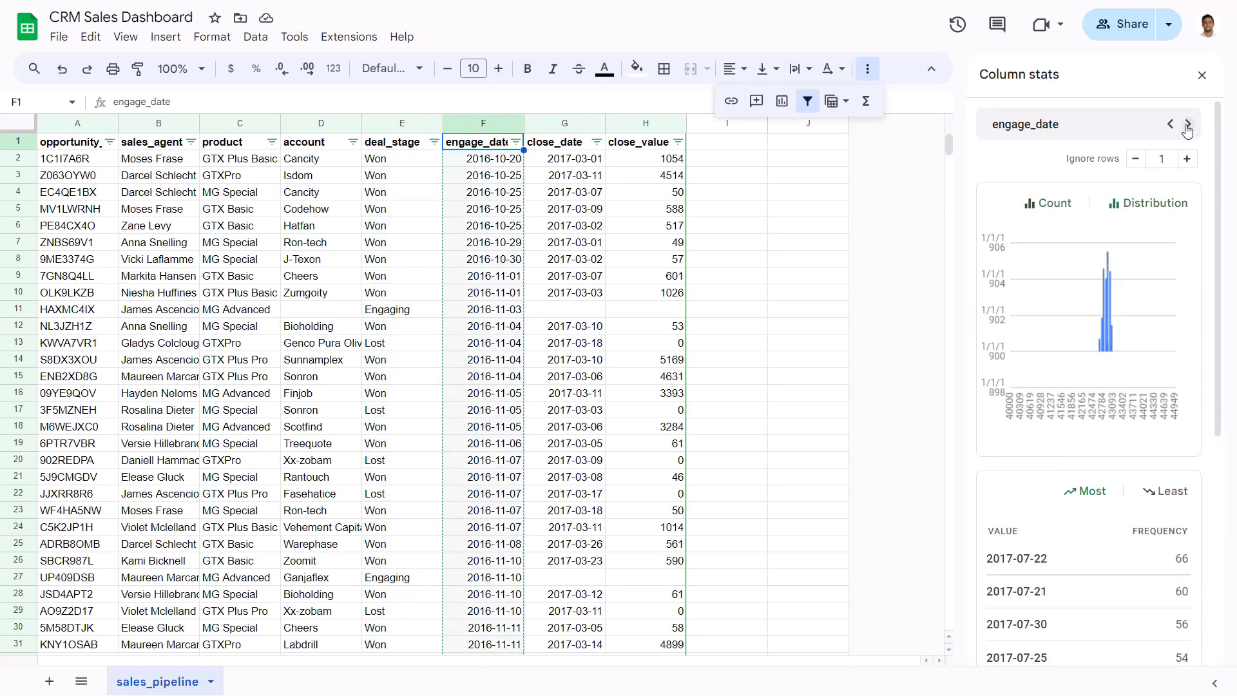
pyautogui.scroll(-6, 1187, 129)
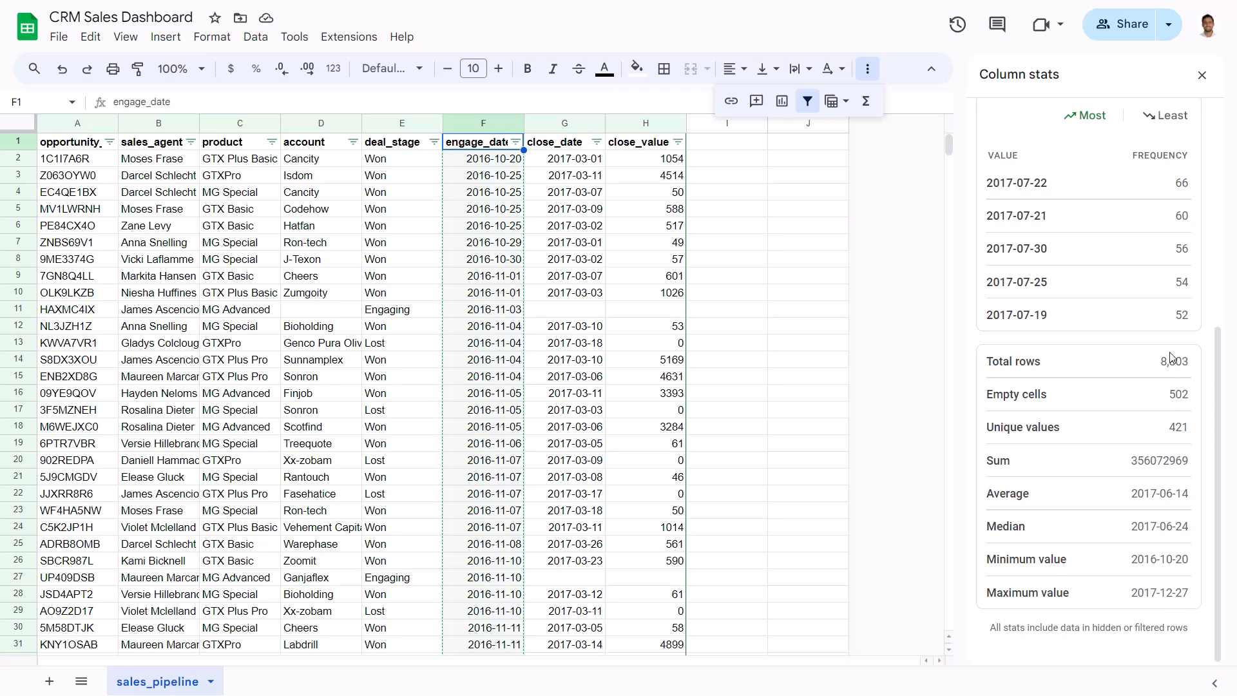
pyautogui.scroll(5, 1153, 367)
pyautogui.click(1185, 125)
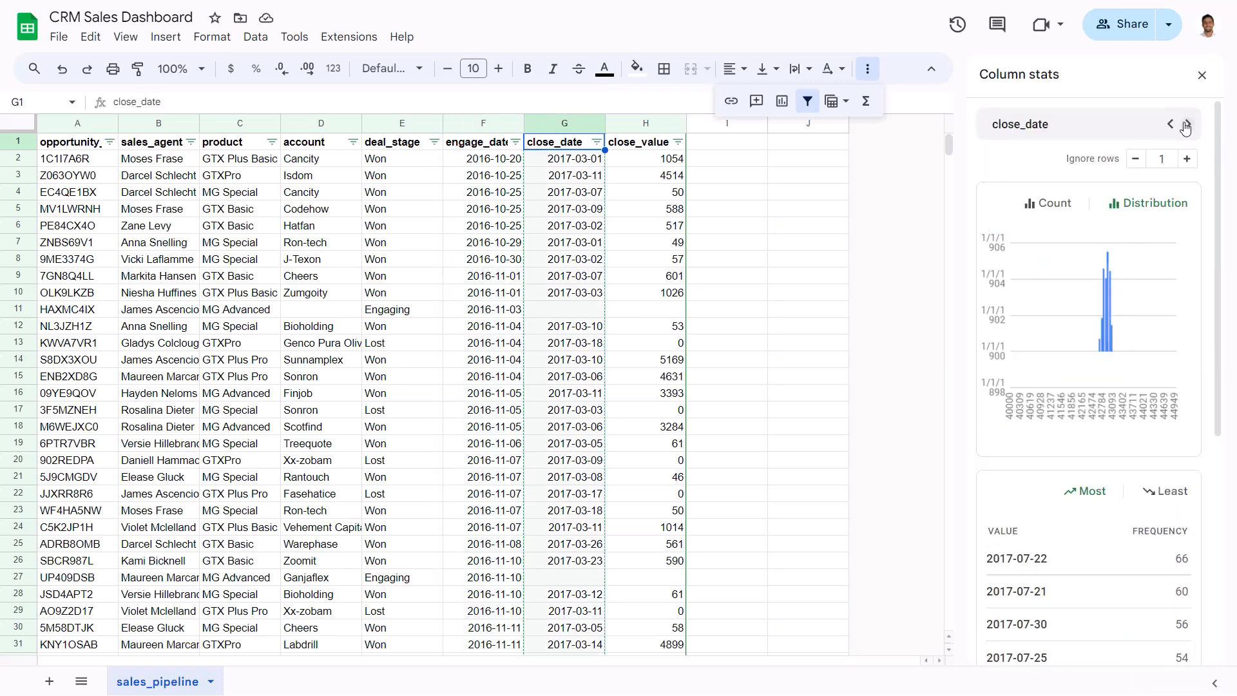
pyautogui.scroll(-5, 1187, 269)
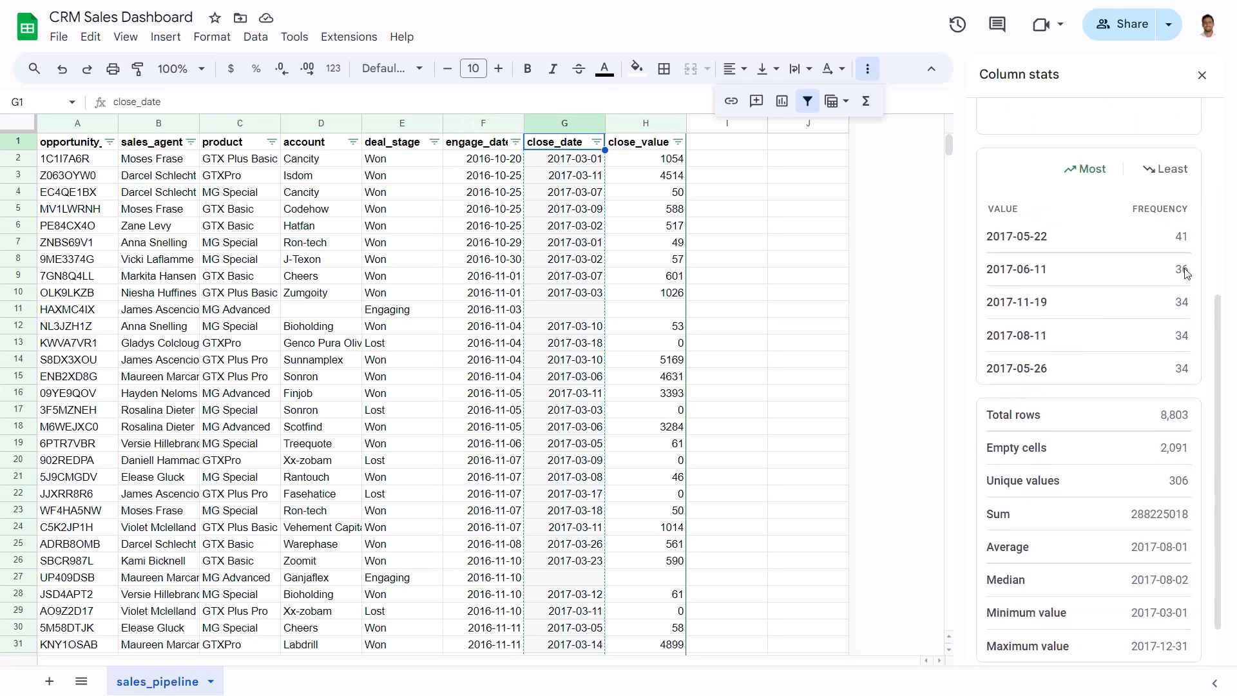
# Step: Finish reviewing the close_date stats, then examine the close_value distribution, most frequent values and summary statistics
pyautogui.scroll(-1, 1186, 272)
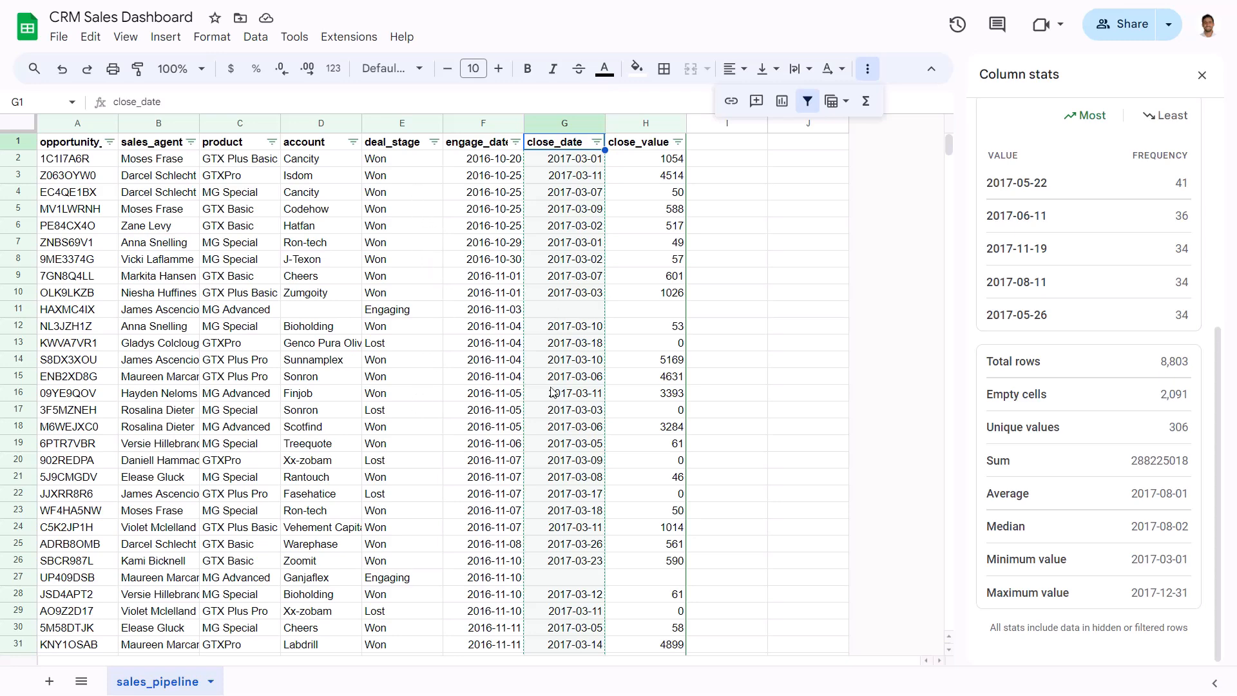
pyautogui.scroll(5, 1090, 339)
pyautogui.click(1187, 124)
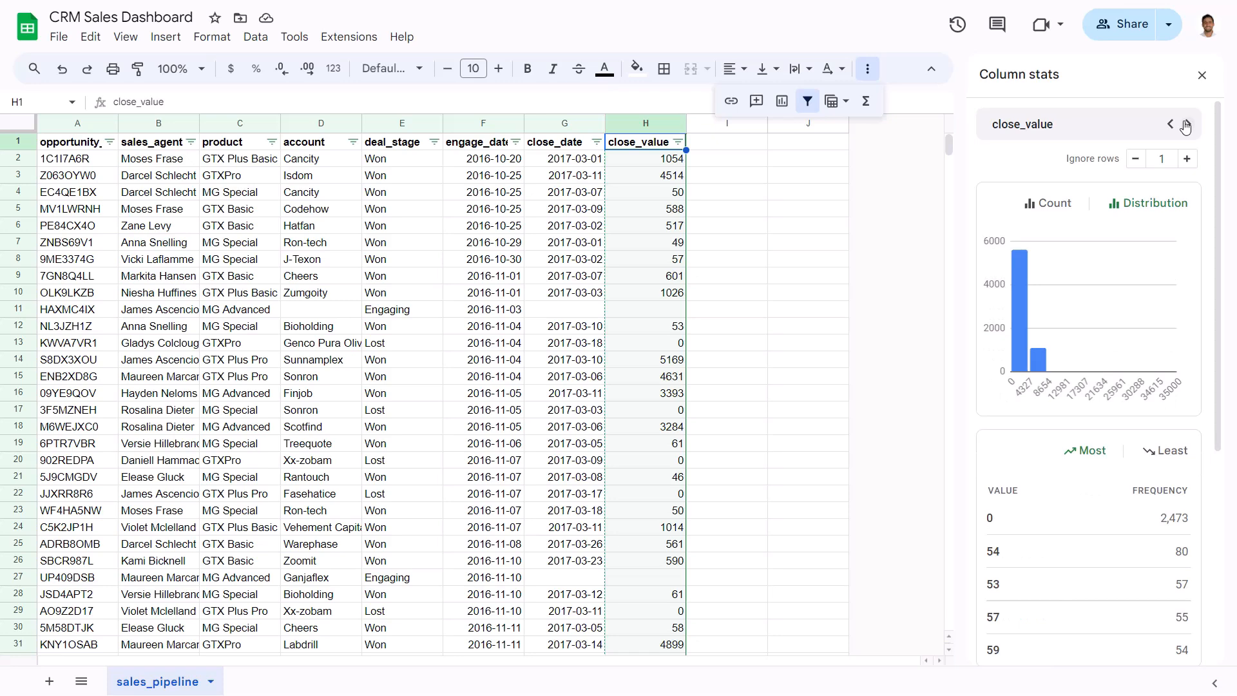
pyautogui.moveTo(1019, 297)
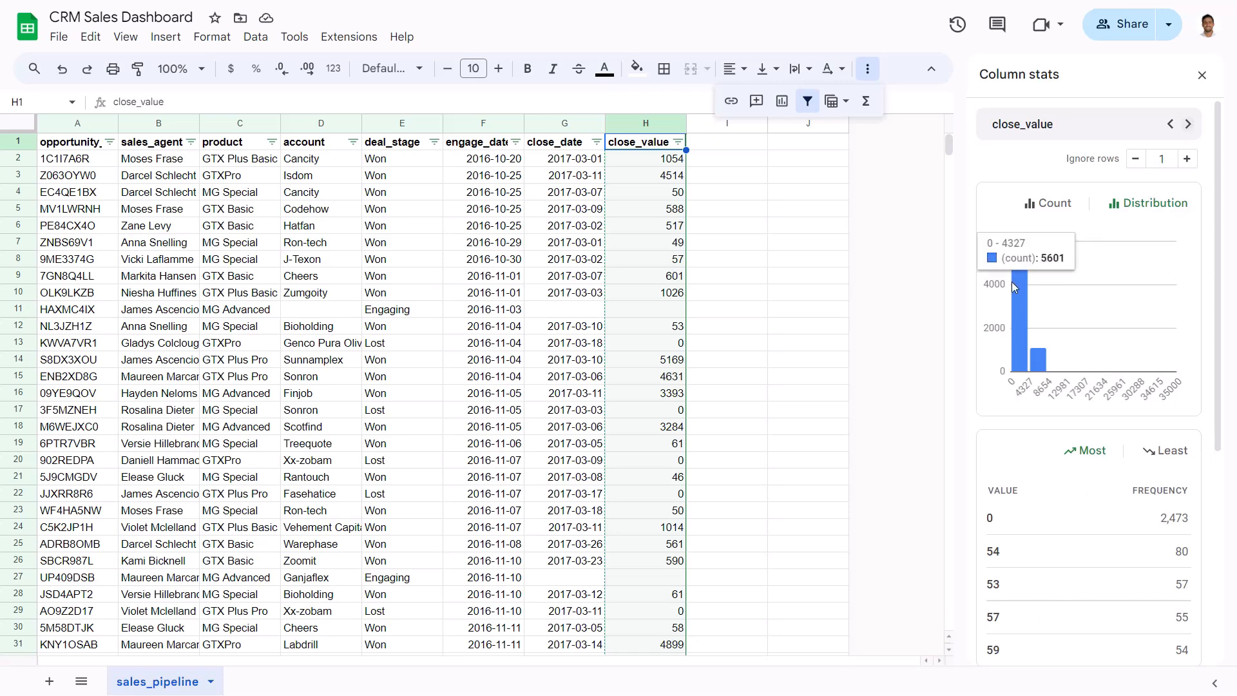
pyautogui.moveTo(1046, 366)
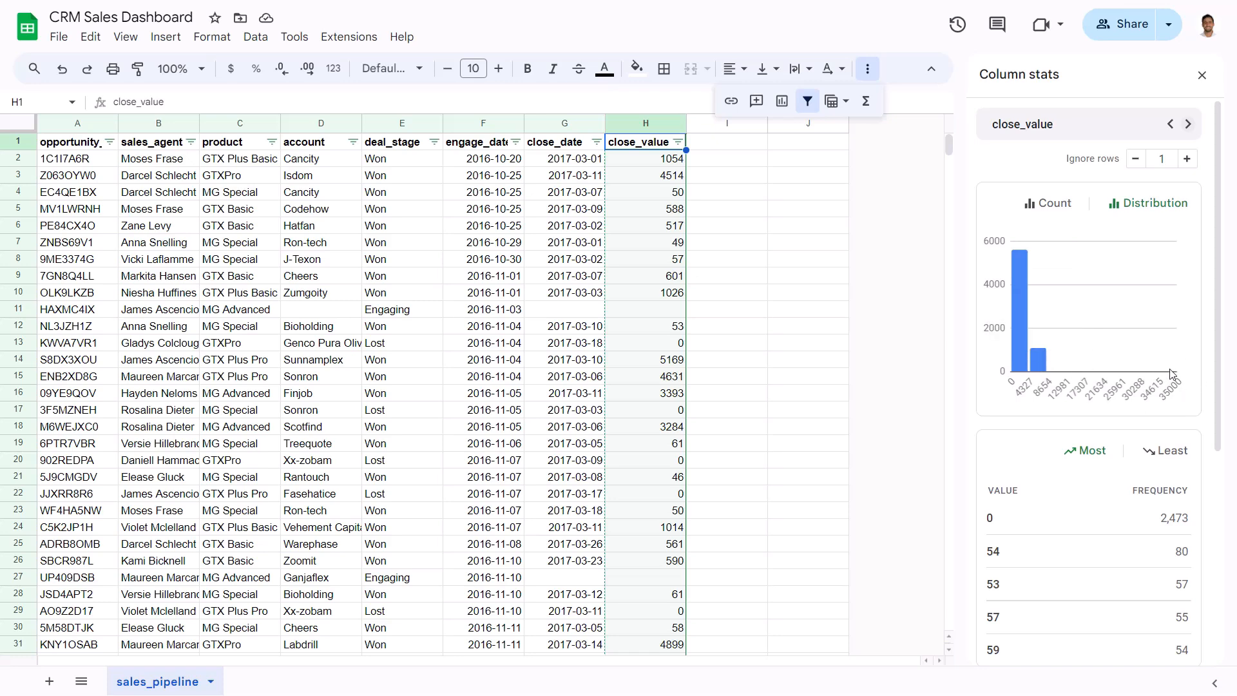
pyautogui.scroll(-5, 1172, 371)
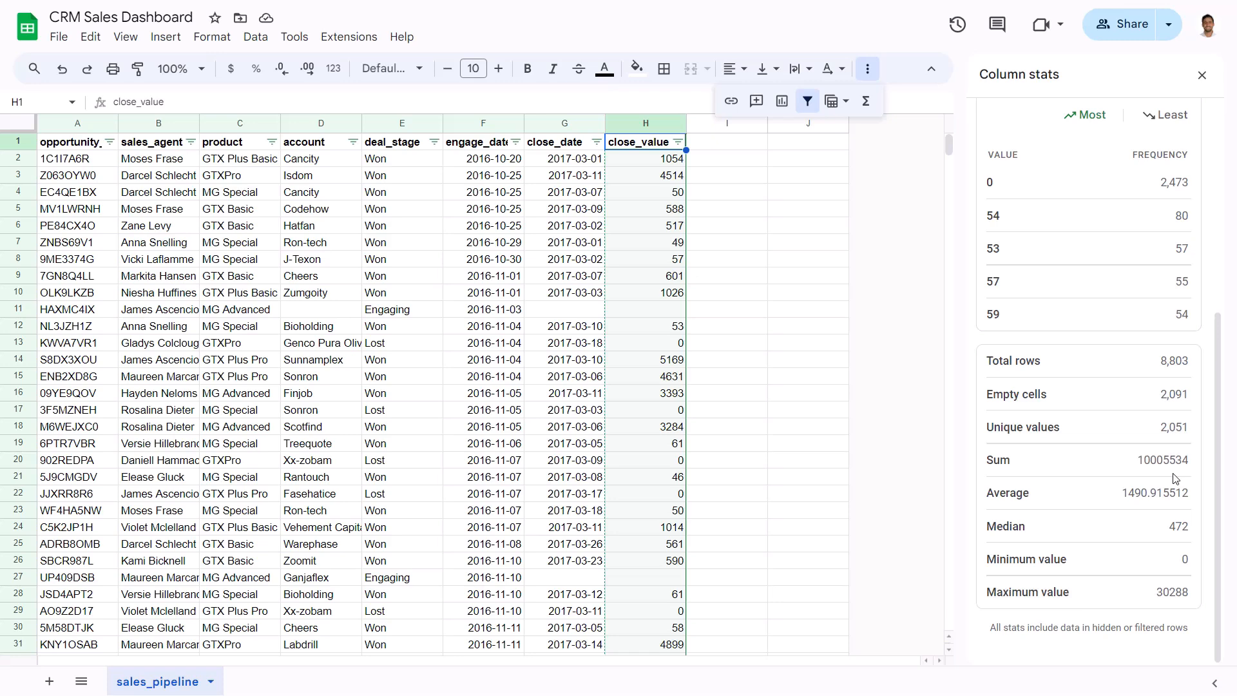
# Step: Close the column stats and remove the filter from the sales_pipeline data
pyautogui.scroll(5, 1174, 478)
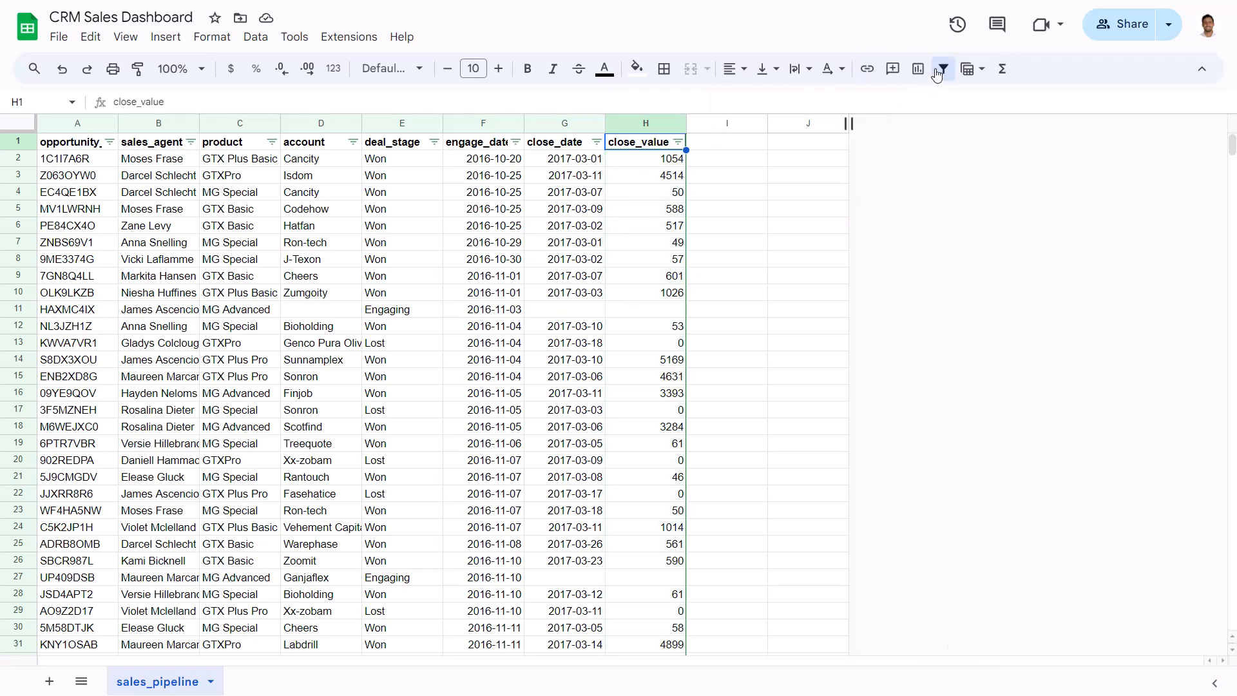
pyautogui.click(942, 69)
pyautogui.click(102, 148)
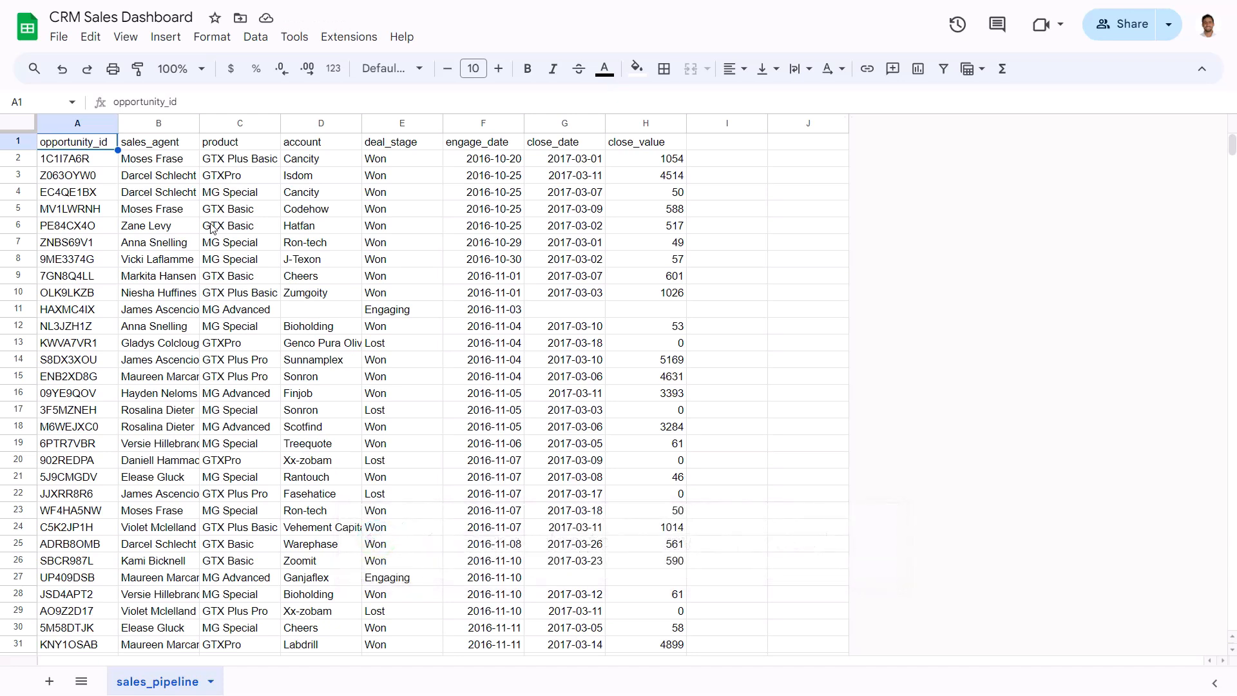
# Step: Upload sales_teams.csv from the CRM+Sales+Opportunities folder for import into the spreadsheet
pyautogui.click(59, 37)
pyautogui.click(90, 116)
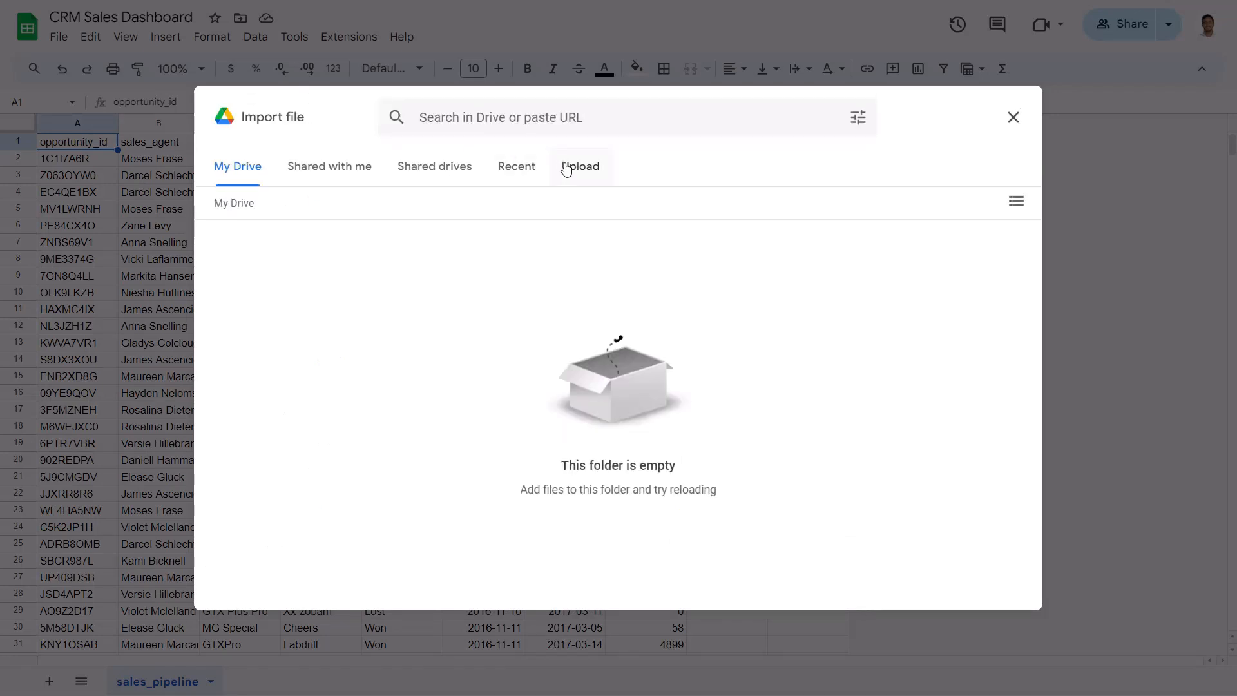
pyautogui.click(566, 169)
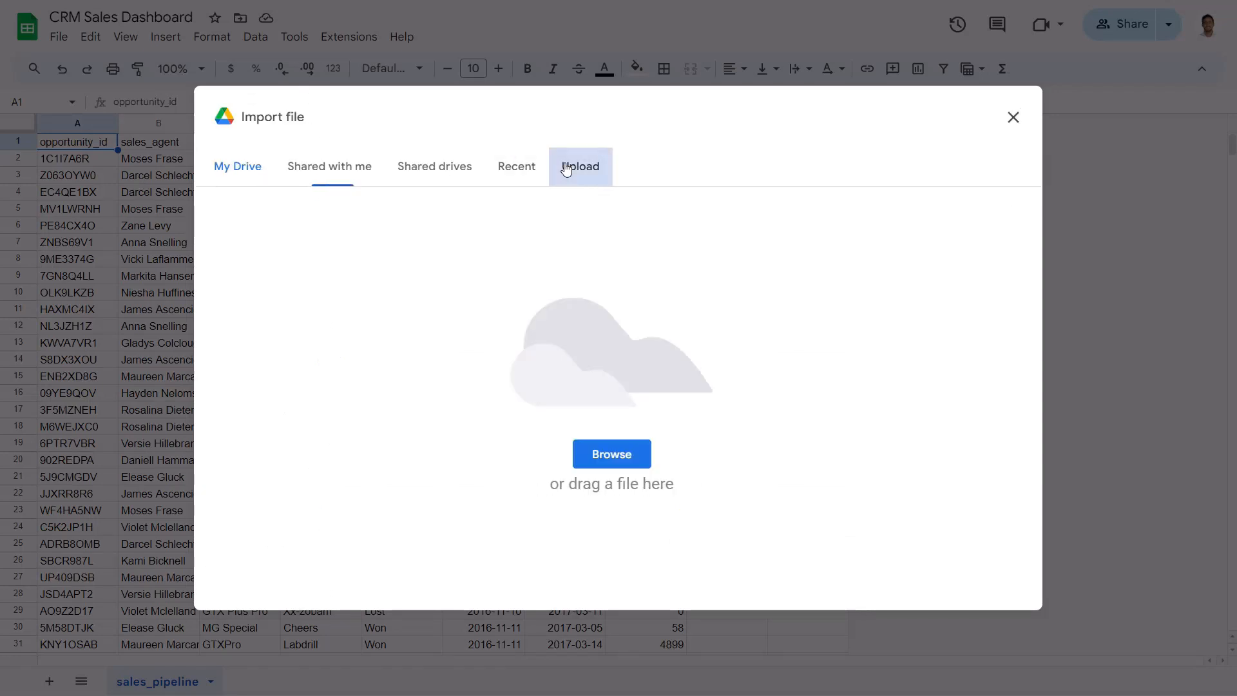
pyautogui.click(612, 463)
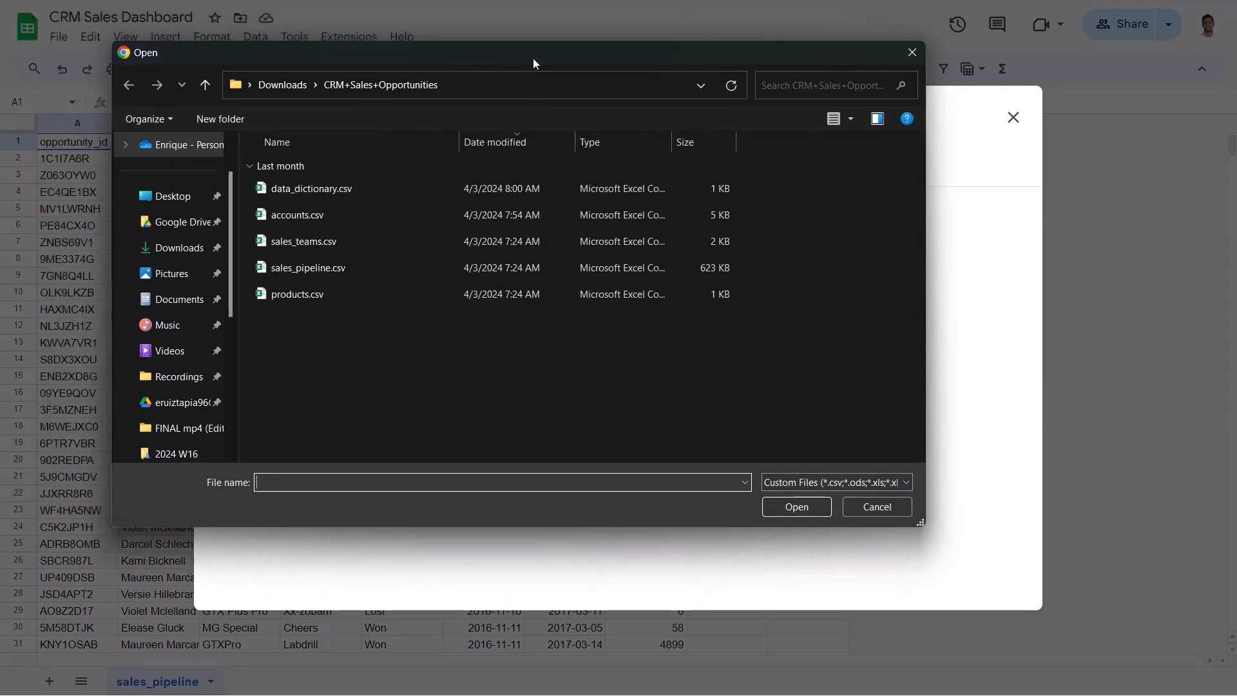
pyautogui.moveTo(532, 58); pyautogui.dragTo(623, 90)
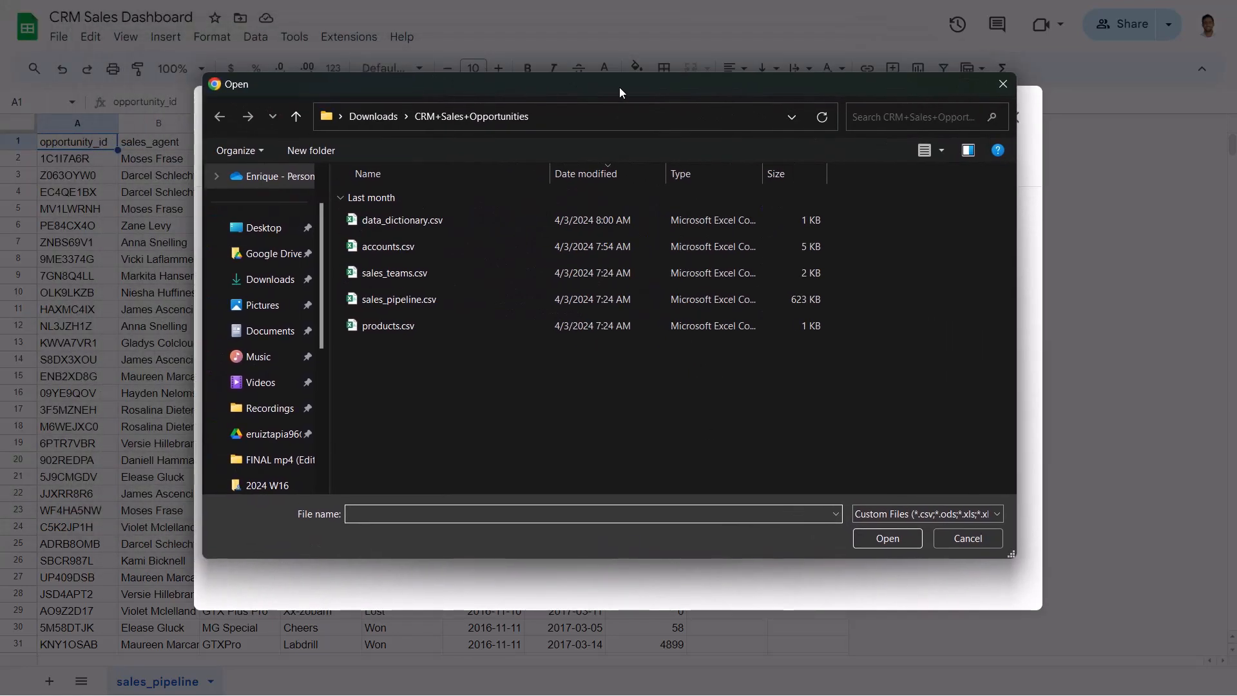
pyautogui.click(461, 278)
pyautogui.click(886, 539)
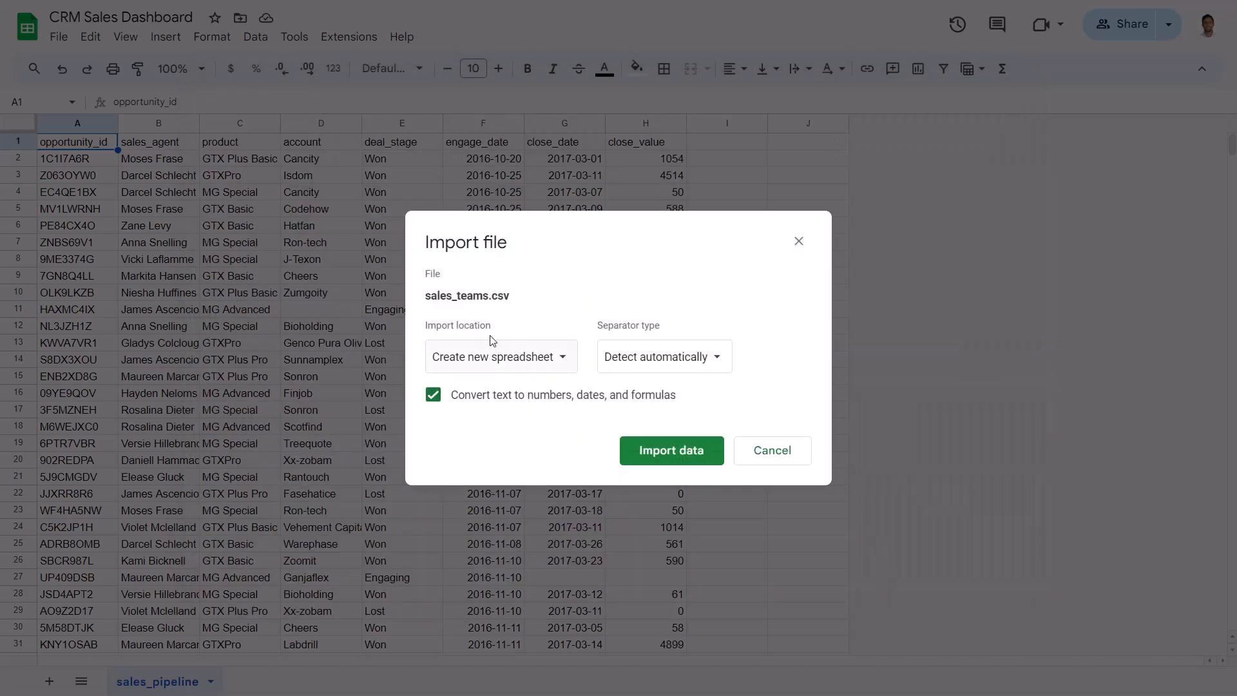
# Step: Import the sales_teams.csv data with the location set to Insert new sheet(s)
pyautogui.click(557, 358)
pyautogui.click(522, 381)
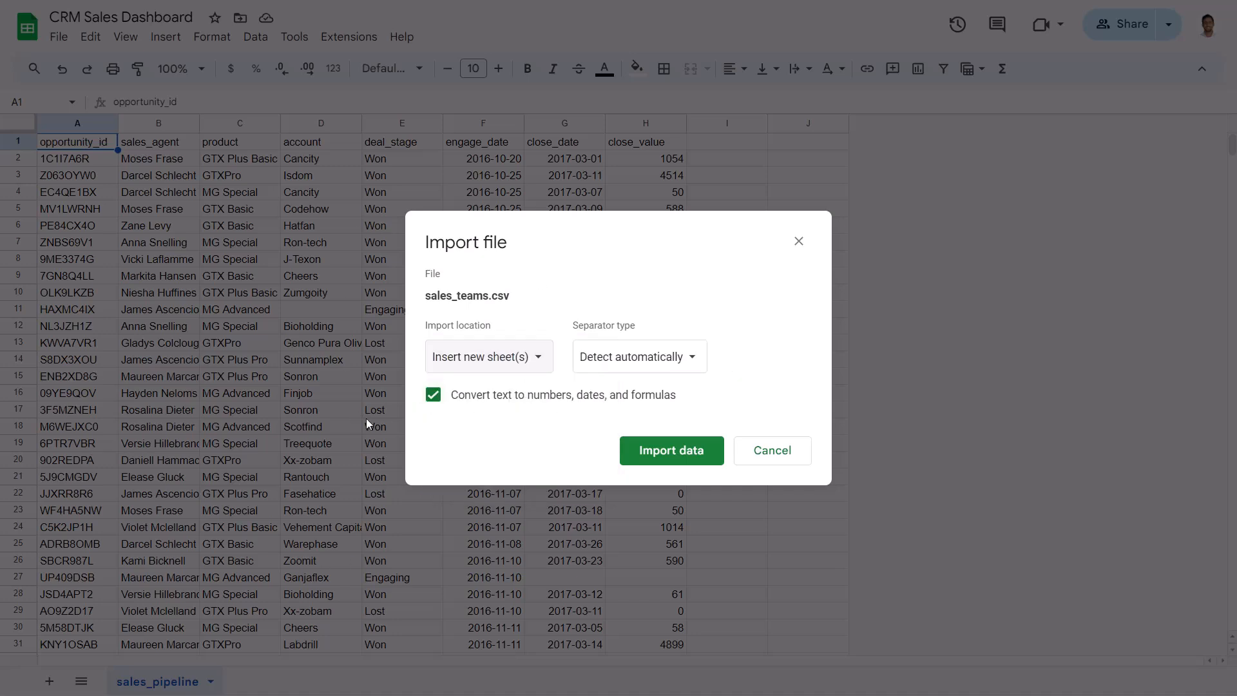
pyautogui.click(673, 449)
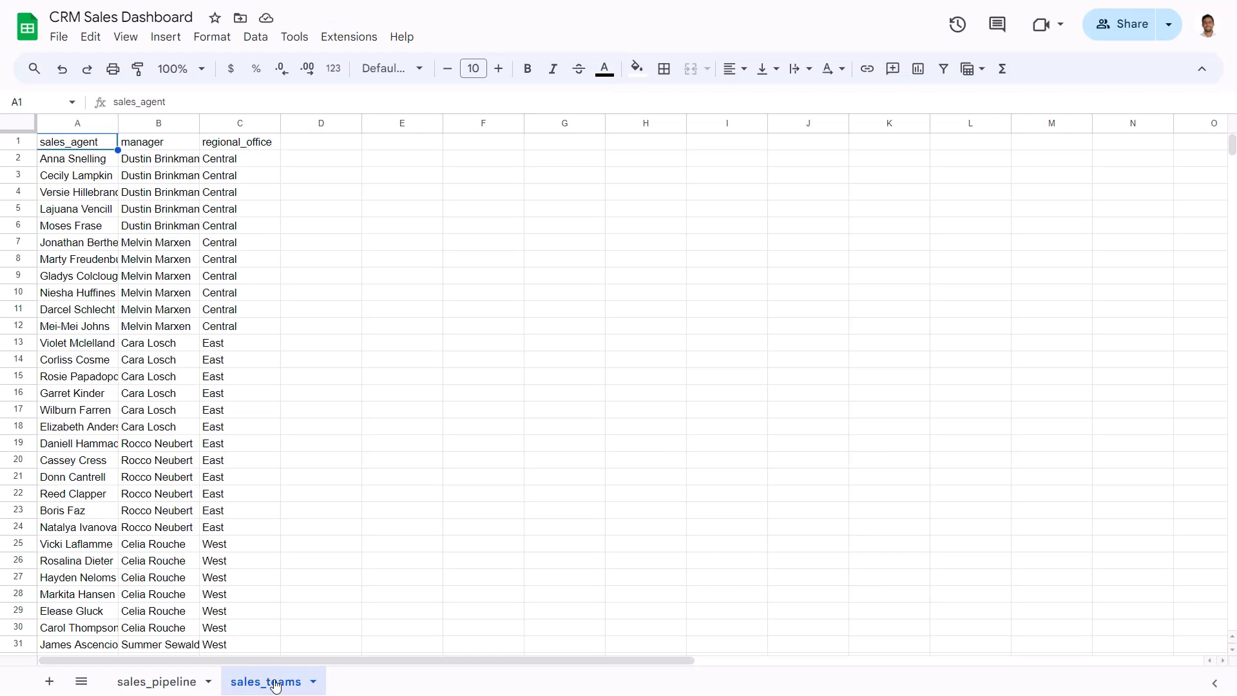
# Step: Compare the sales_pipeline and sales_teams sheets, examining the manager and regional_office columns for the sales agents
pyautogui.click(163, 687)
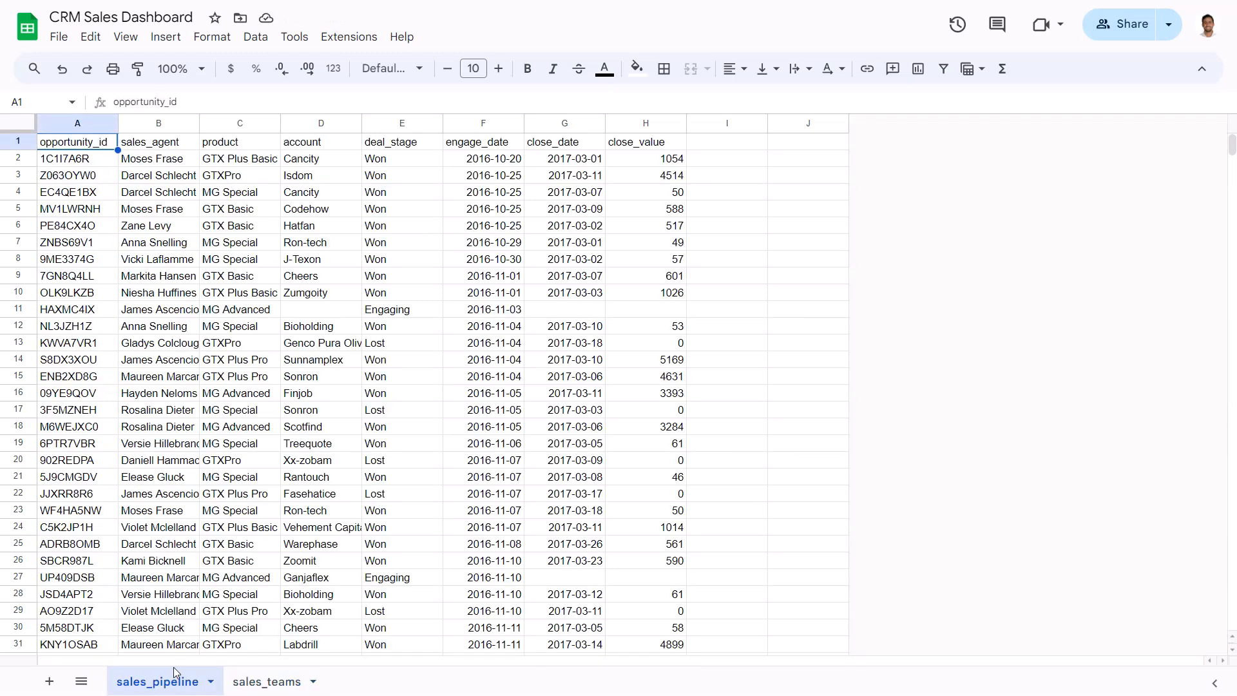
pyautogui.click(273, 687)
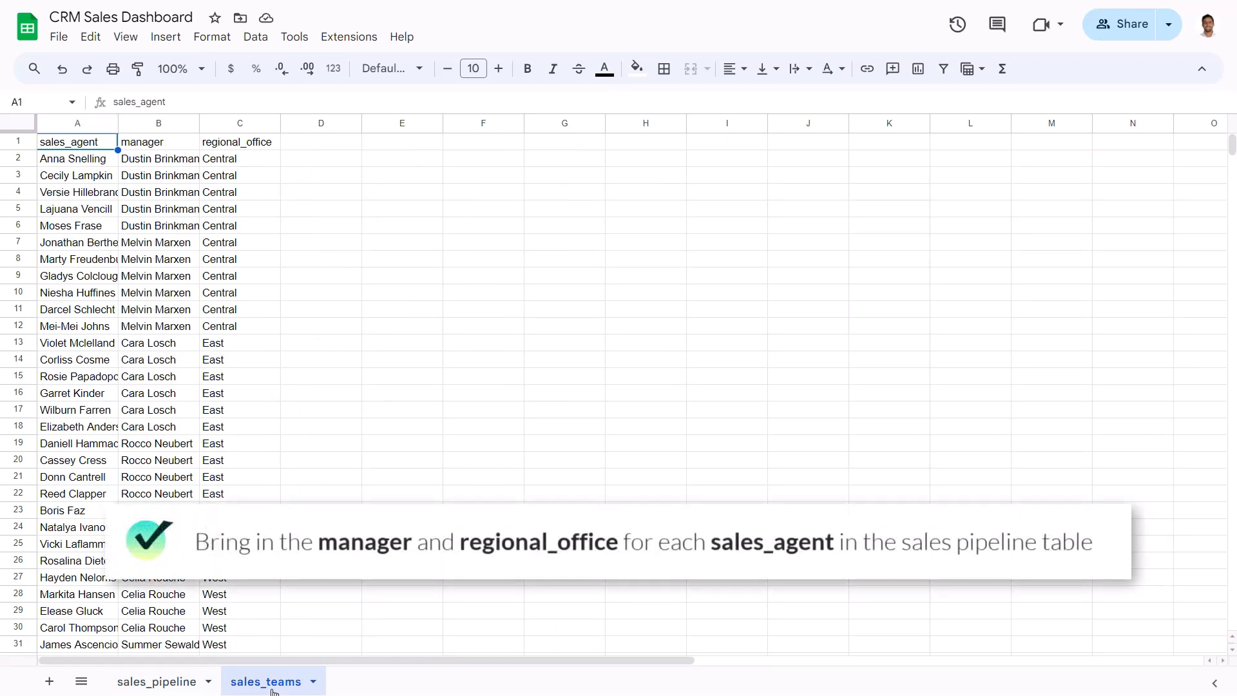
pyautogui.click(161, 197)
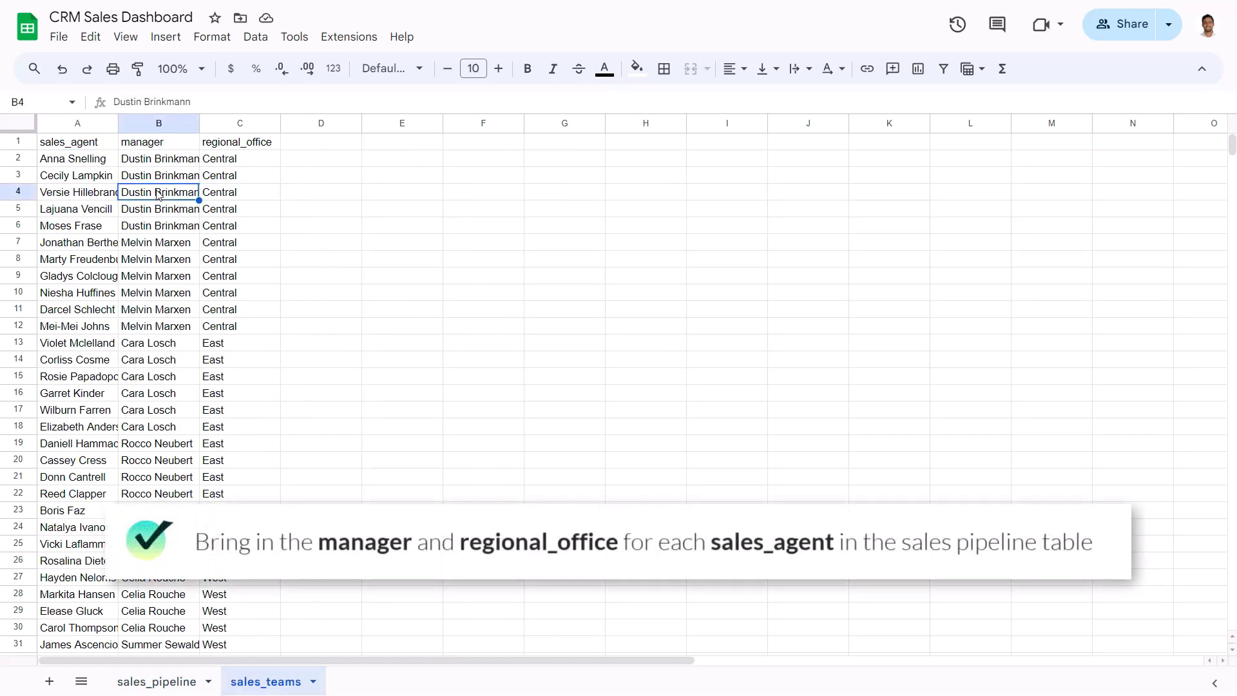
pyautogui.click(229, 180)
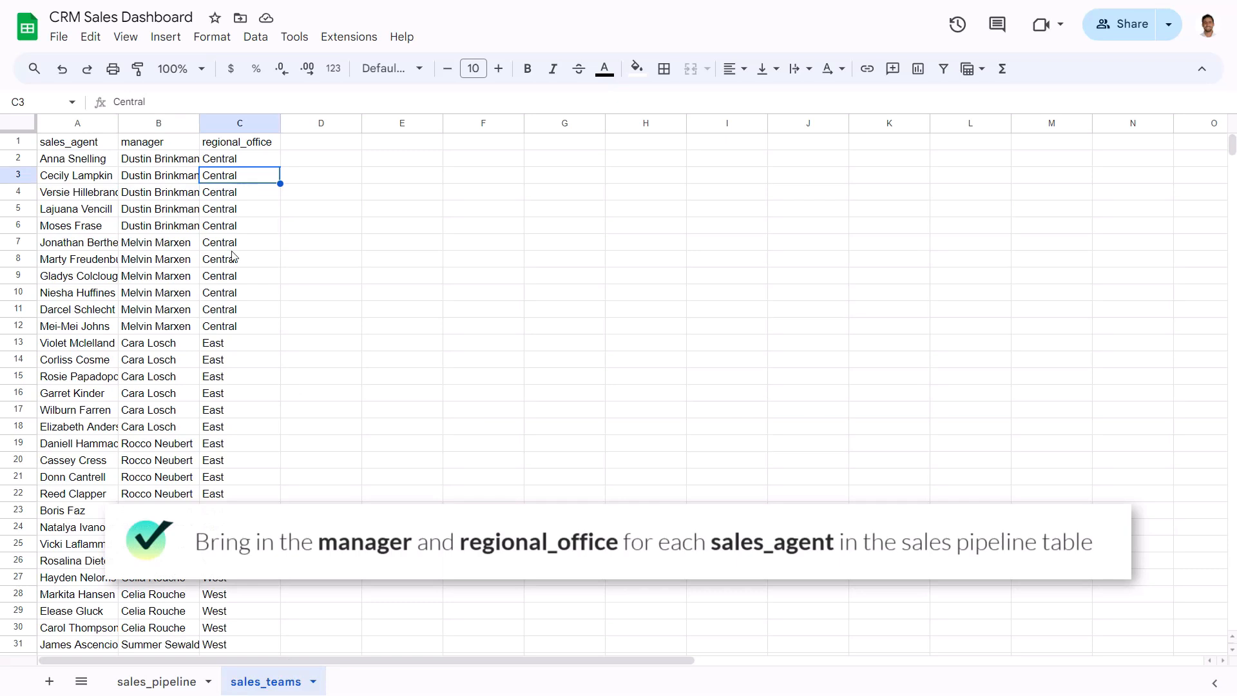
# Step: Insert two blank columns between sales_agent and product in the sales_pipeline sheet
pyautogui.click(158, 682)
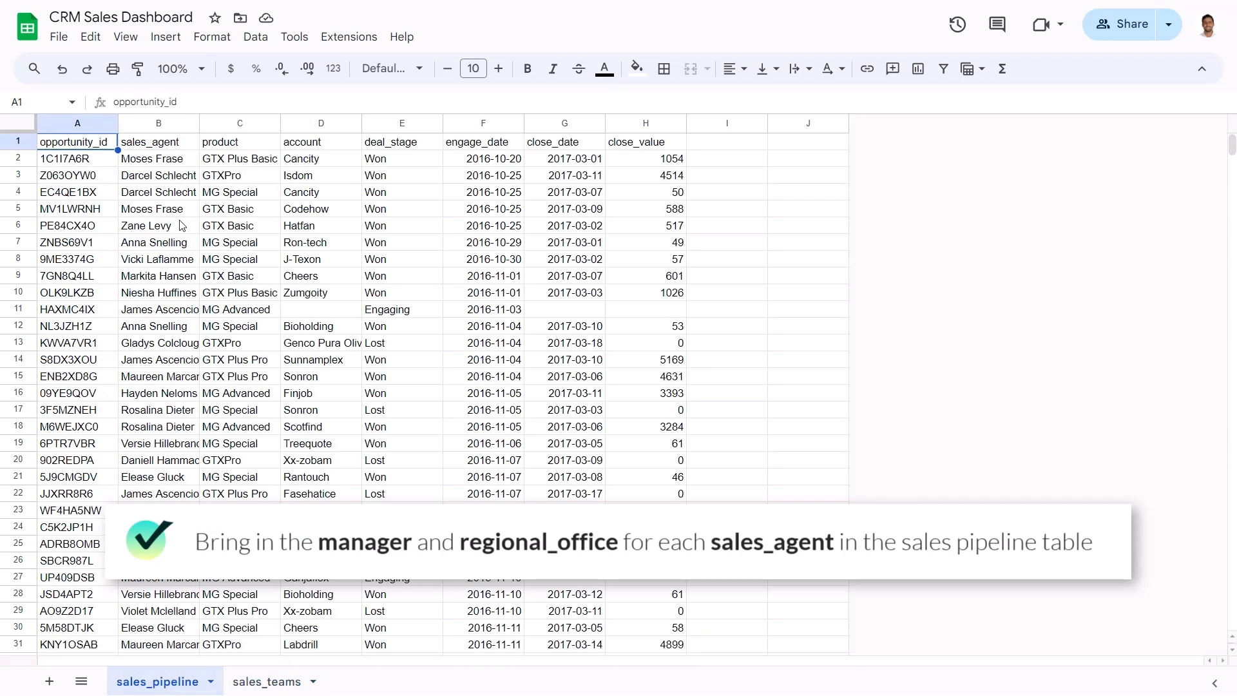
pyautogui.rightClick(233, 126)
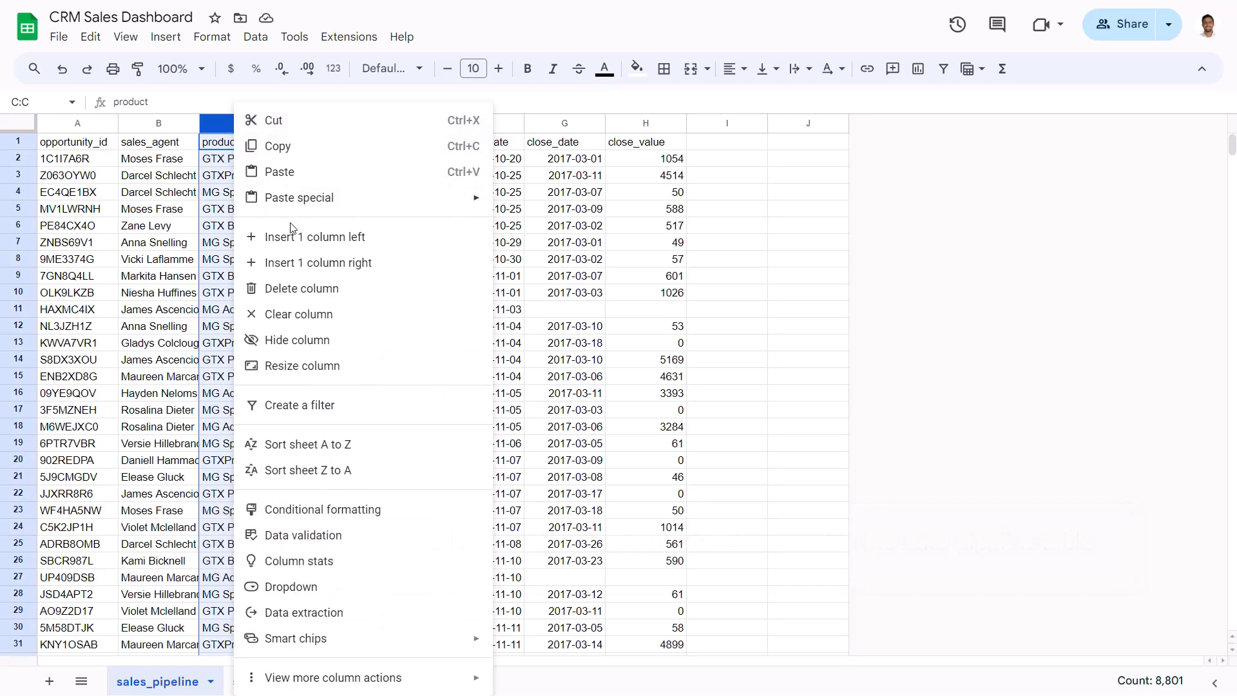
pyautogui.click(293, 238)
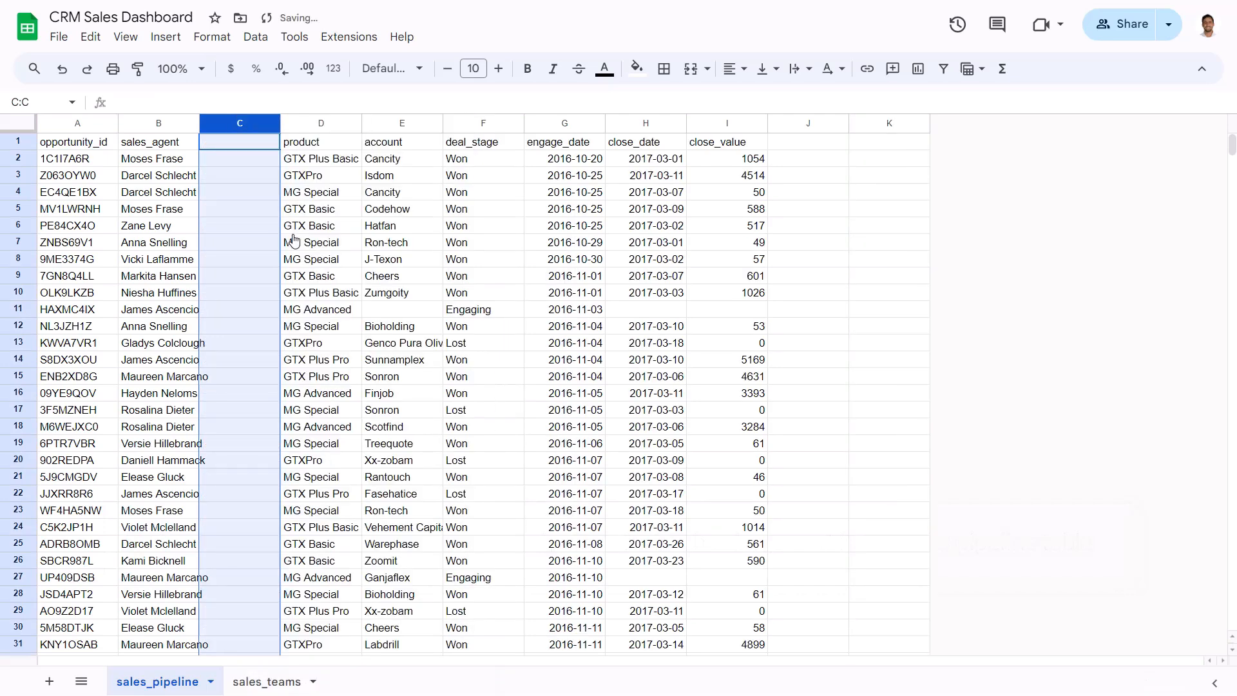
pyautogui.press('F4')
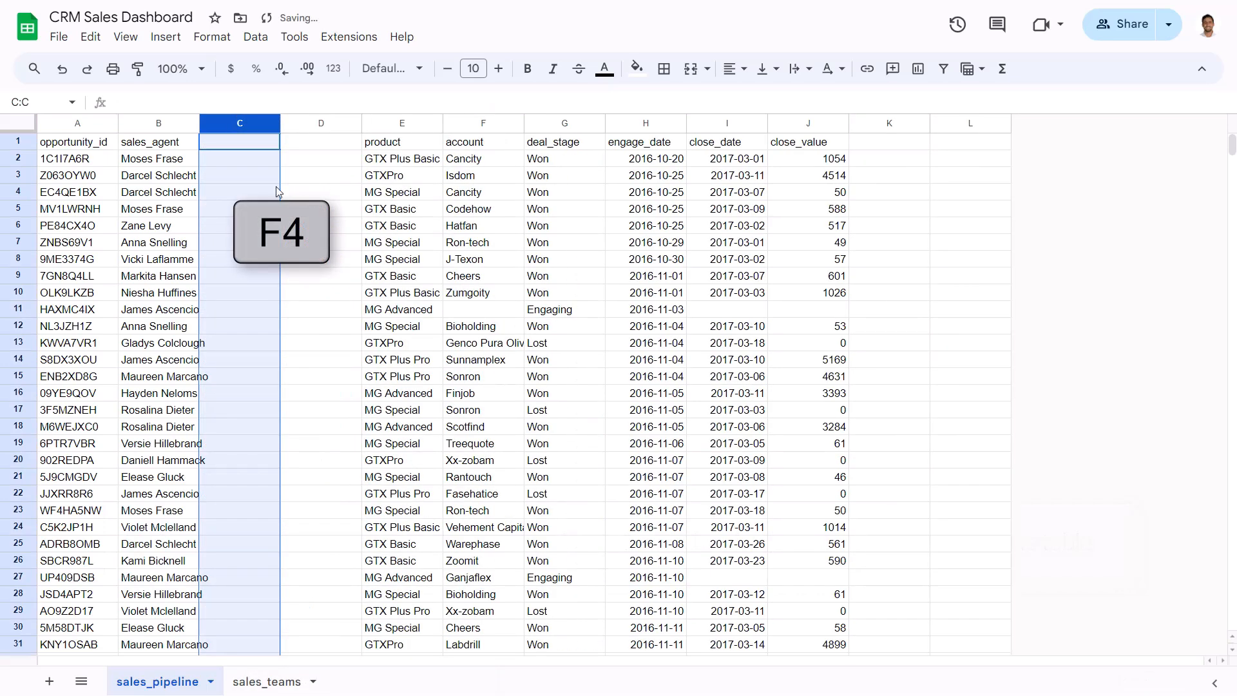
# Step: Copy the manager and regional_office headers from sales_teams into C1:D1 of the sales_pipeline sheet
pyautogui.click(251, 679)
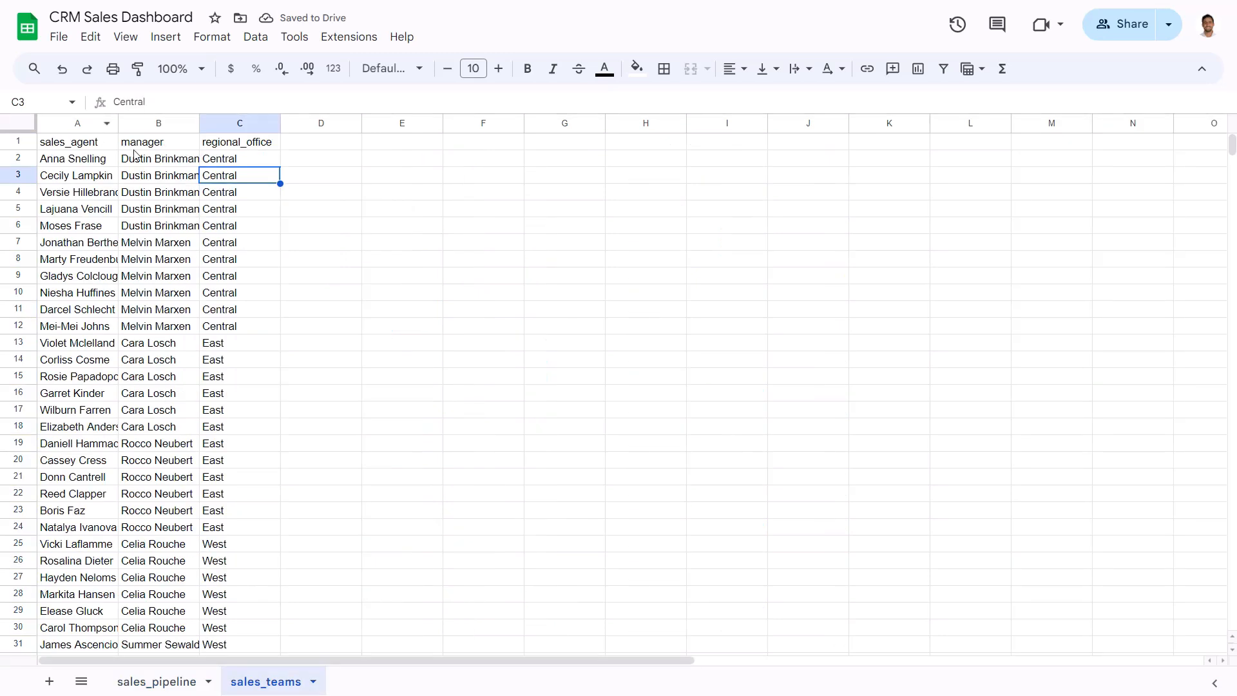
pyautogui.moveTo(136, 143); pyautogui.dragTo(219, 147)
pyautogui.hotkey('ctrl', 'c')
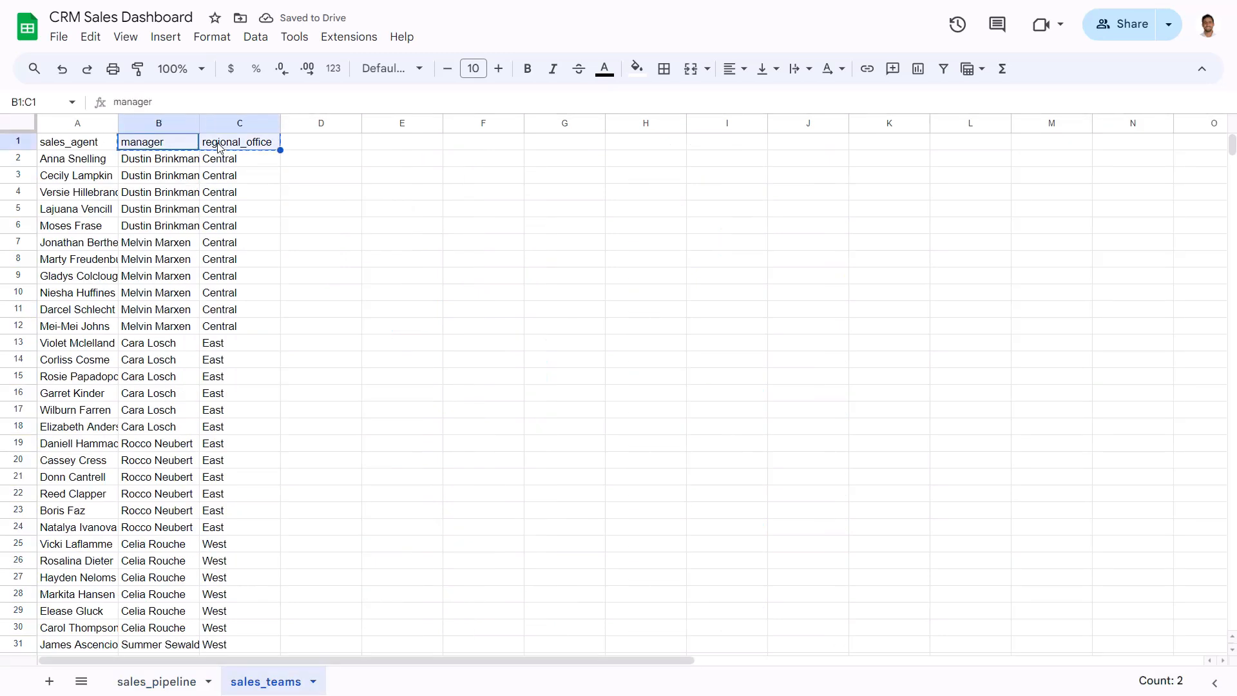
pyautogui.click(156, 681)
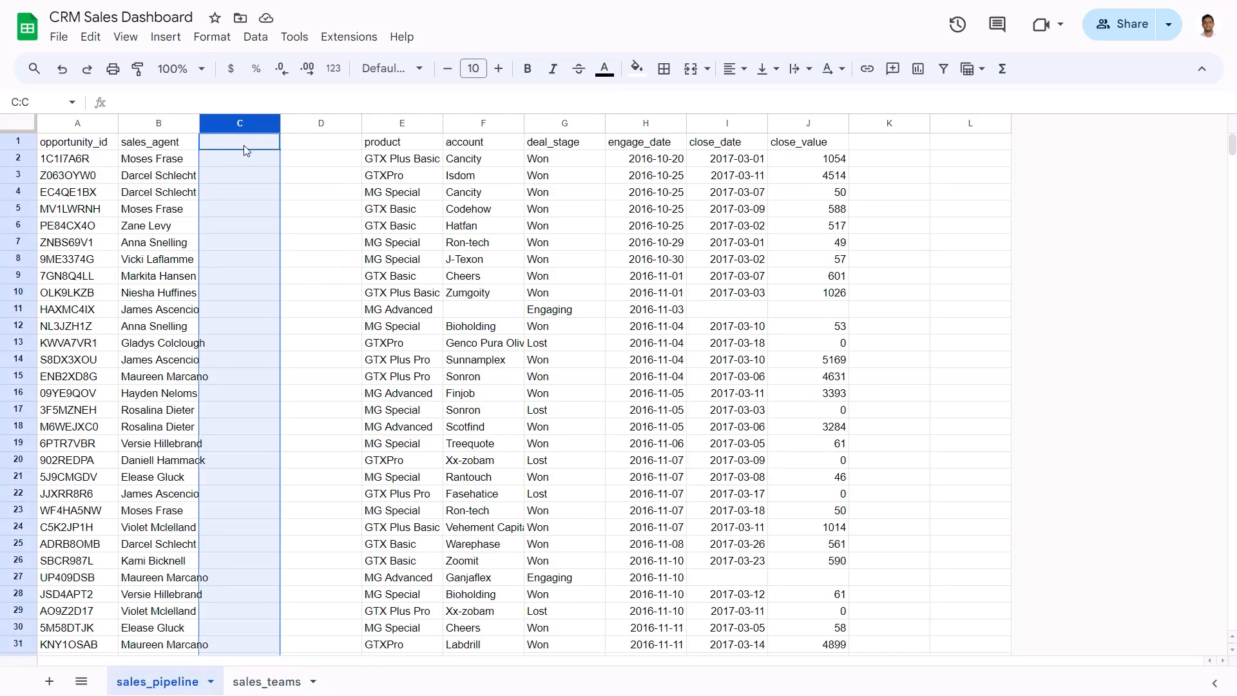
pyautogui.click(245, 150)
pyautogui.hotkey('ctrl', 'v')
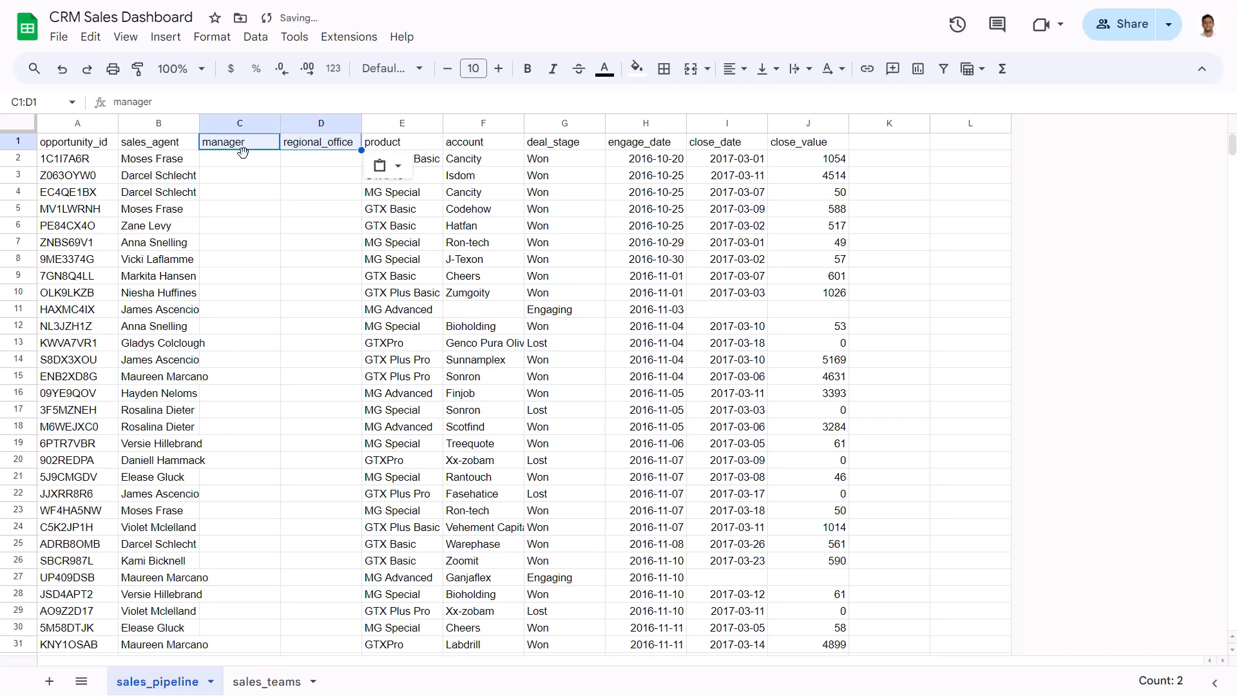
# Step: Look up the first pipeline row's sales agent in sales_teams and check the matching manager and regional office
pyautogui.click(245, 160)
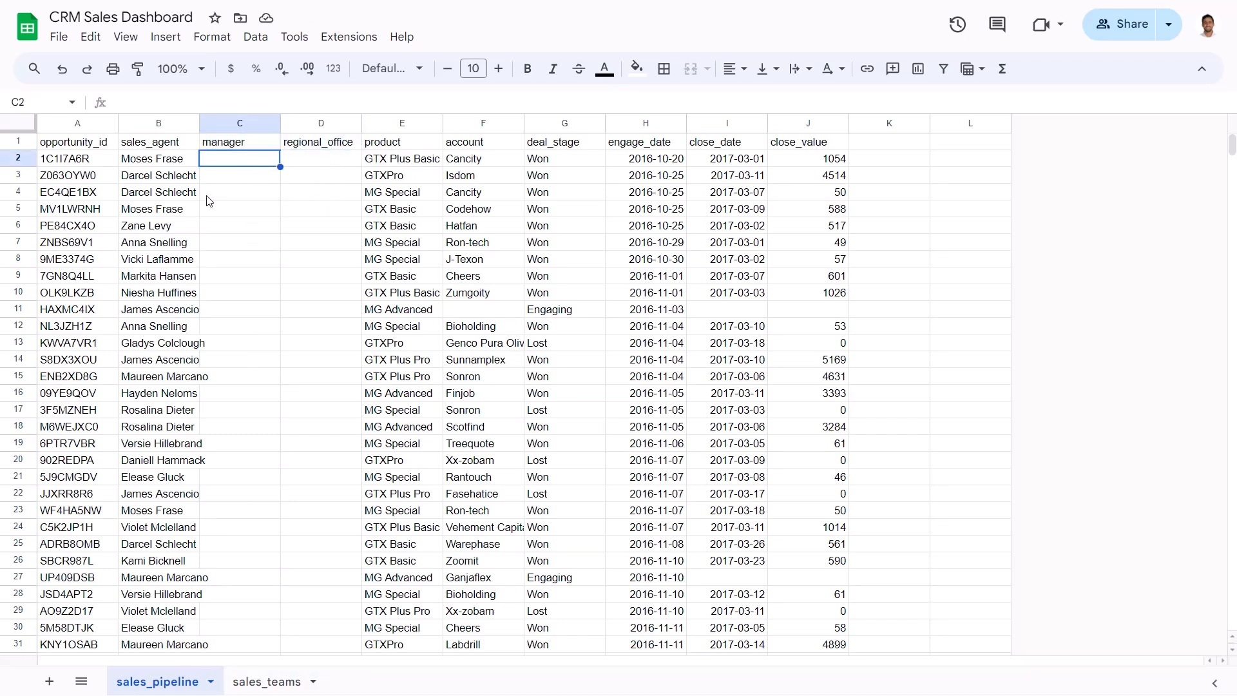
pyautogui.click(148, 162)
pyautogui.click(265, 681)
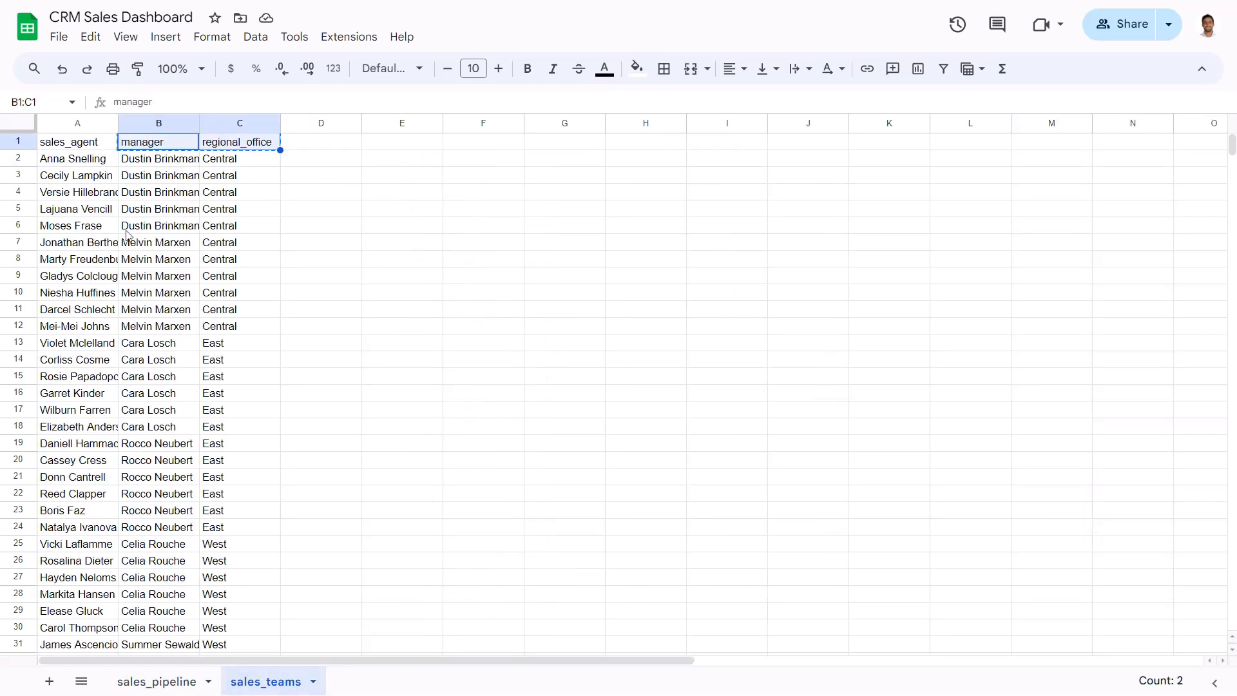
pyautogui.click(155, 230)
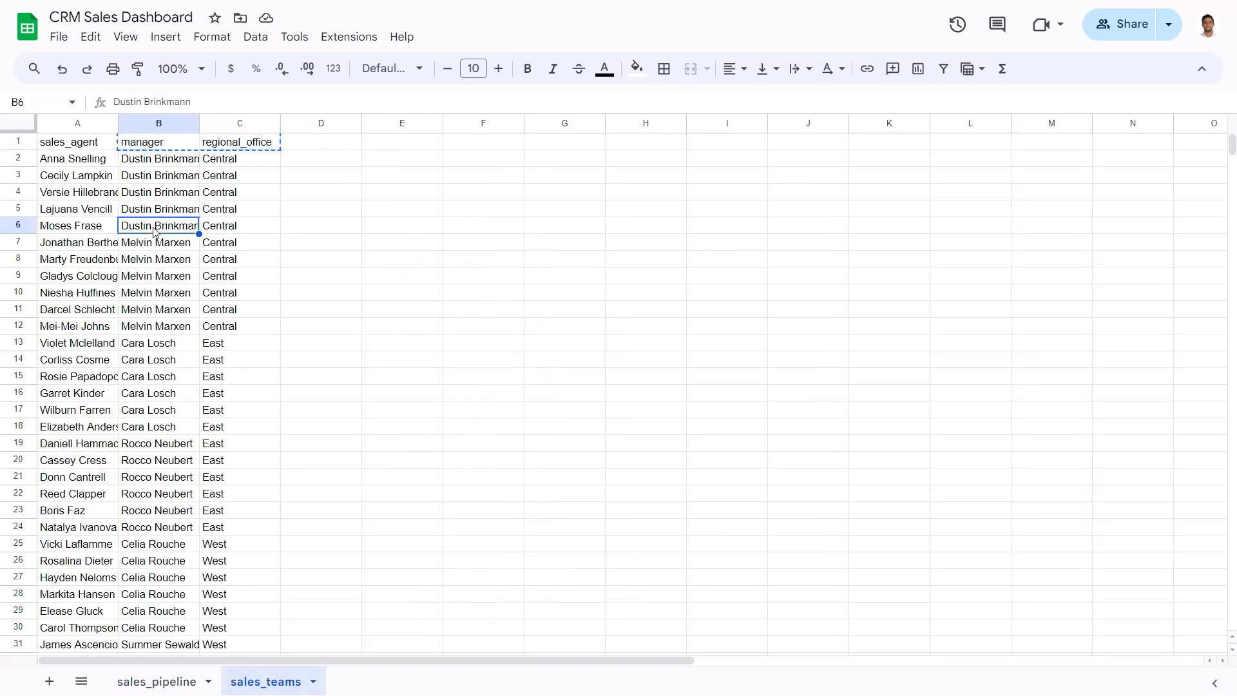
pyautogui.click(244, 227)
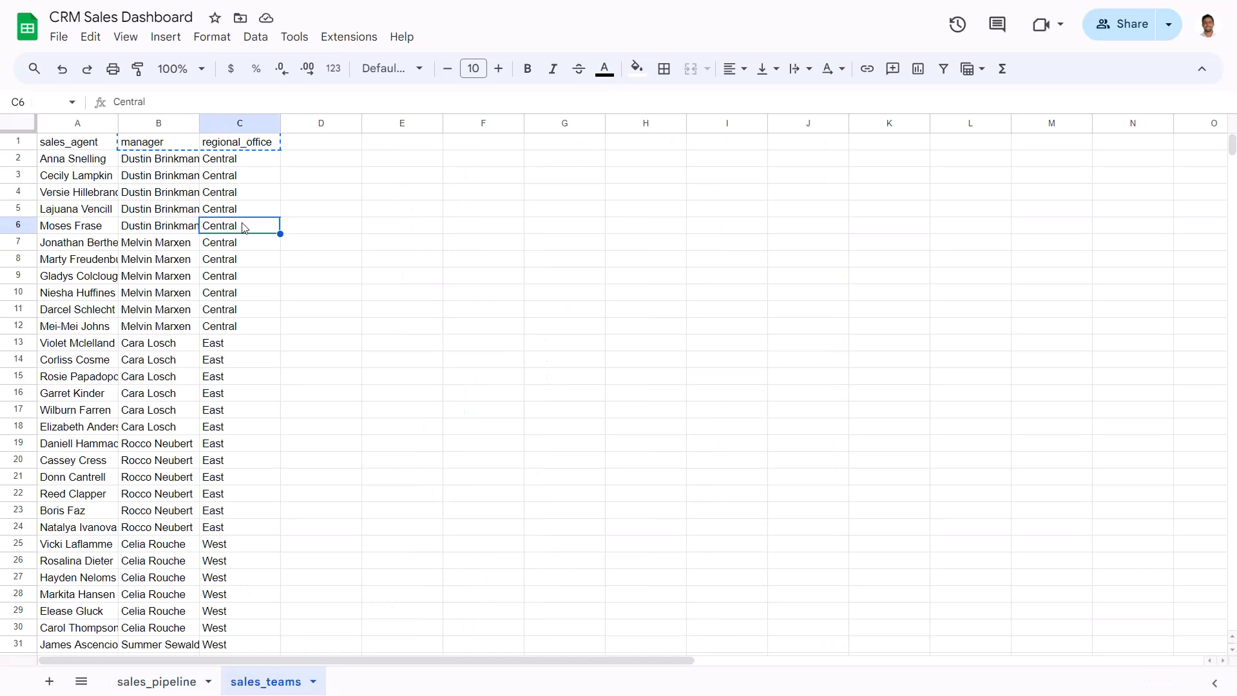
pyautogui.click(153, 683)
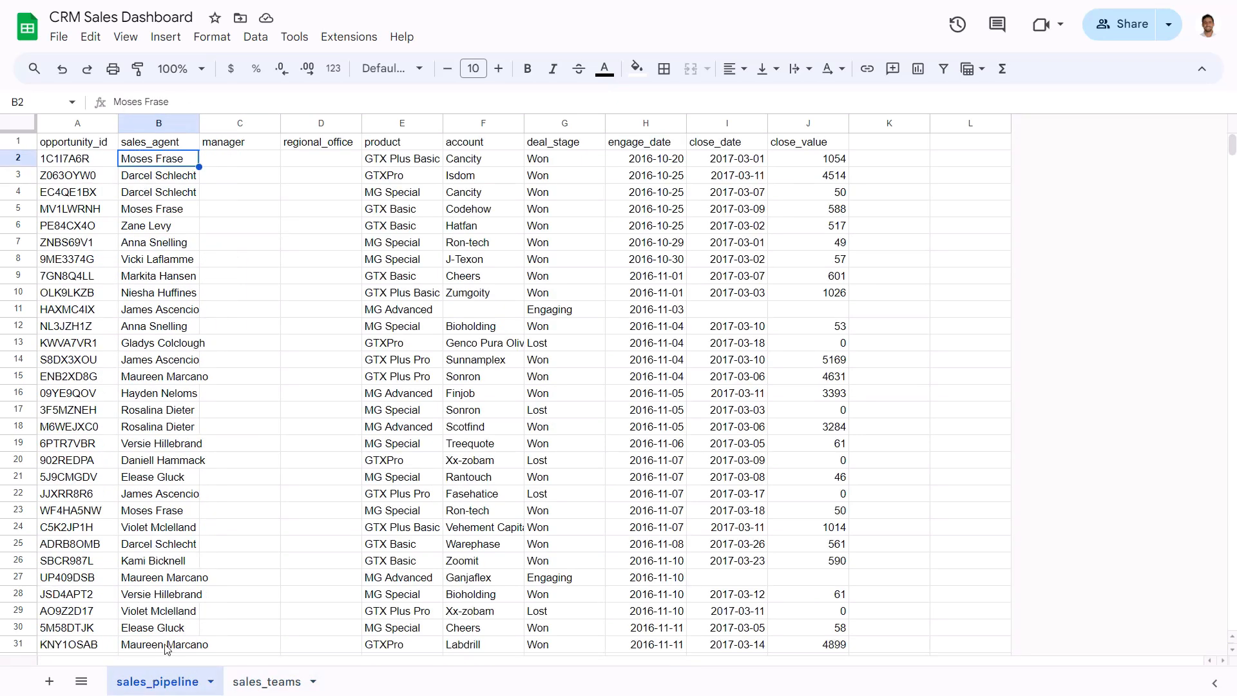
# Step: Start an XLOOKUP formula in C2 of sales_pipeline with B2 as the search key and sales_teams!A2:A36 as the lookup range
pyautogui.click(249, 163)
pyautogui.write('=xlo')
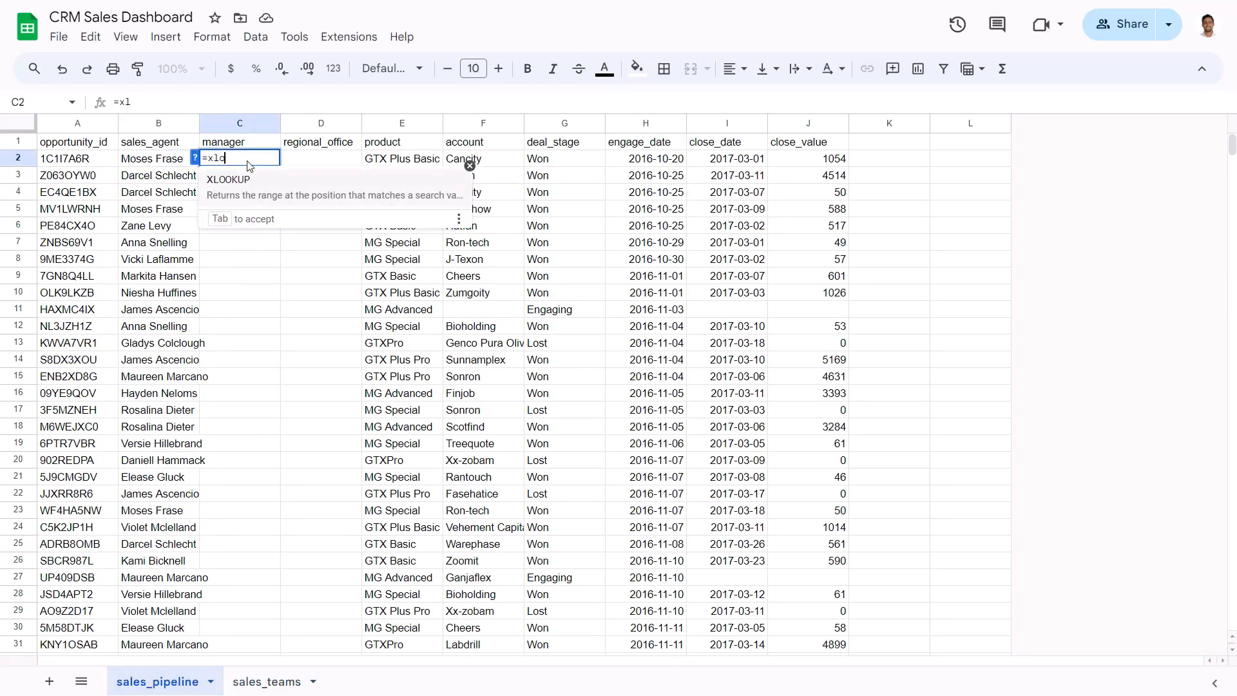
pyautogui.press('Tab')
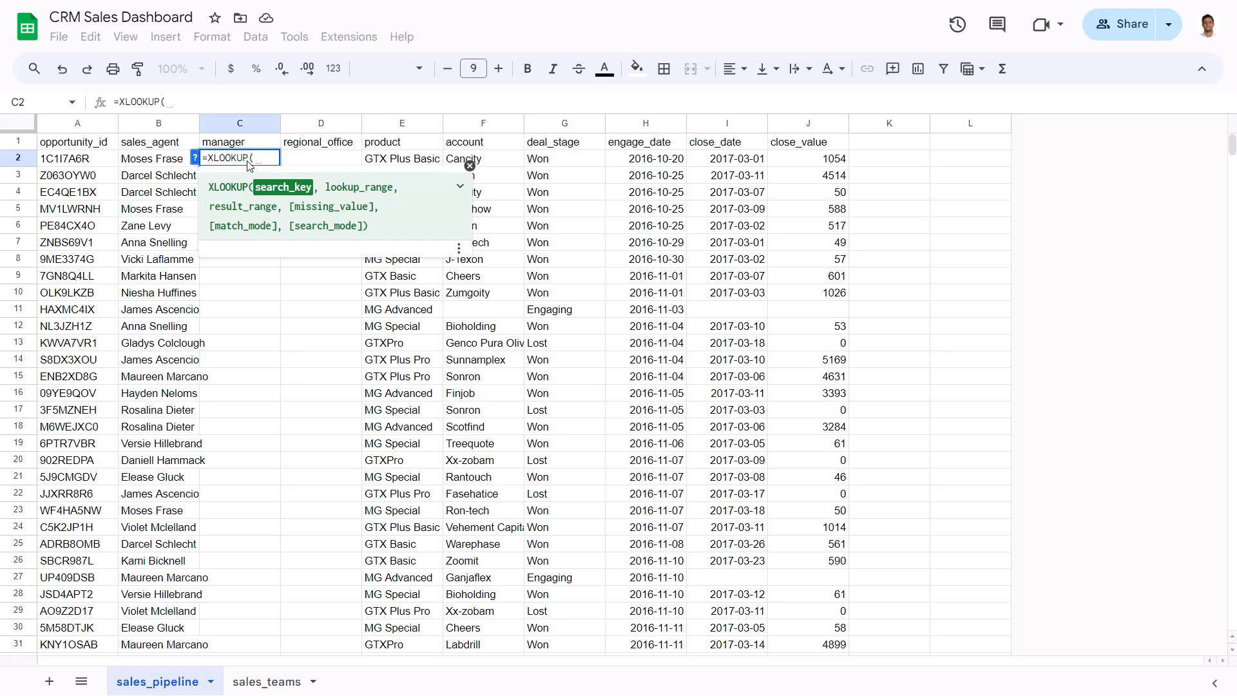
pyautogui.click(153, 161)
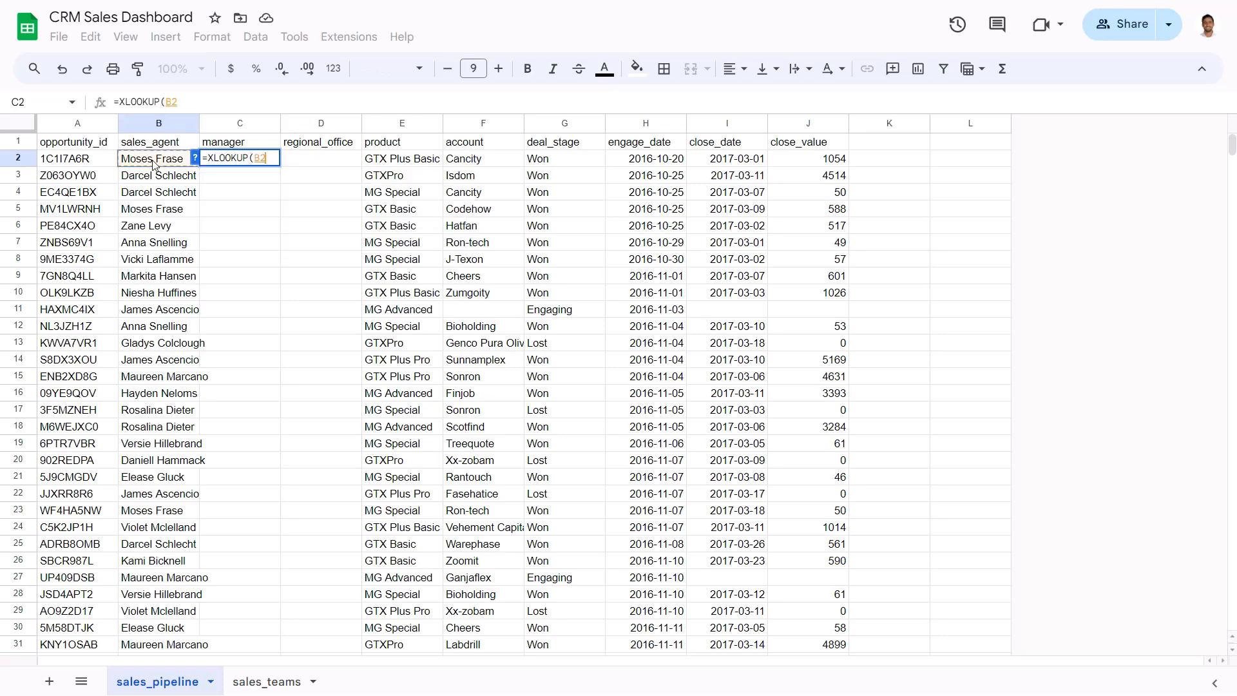
pyautogui.write(',')
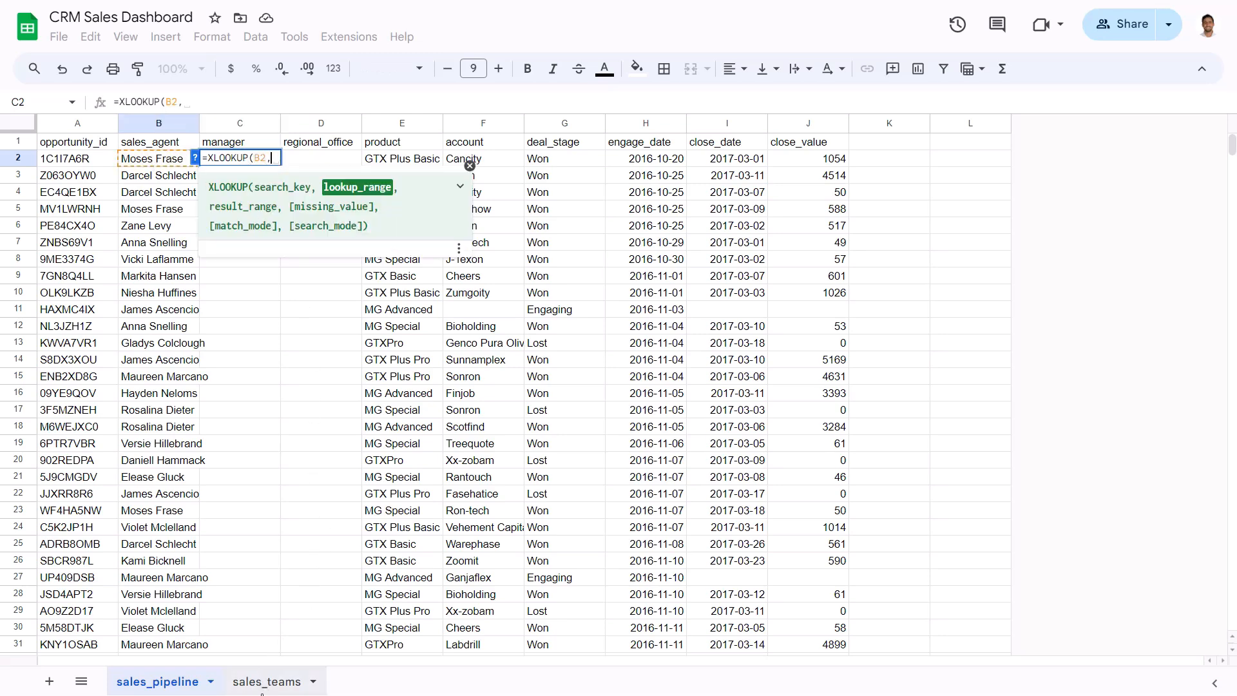
pyautogui.click(266, 682)
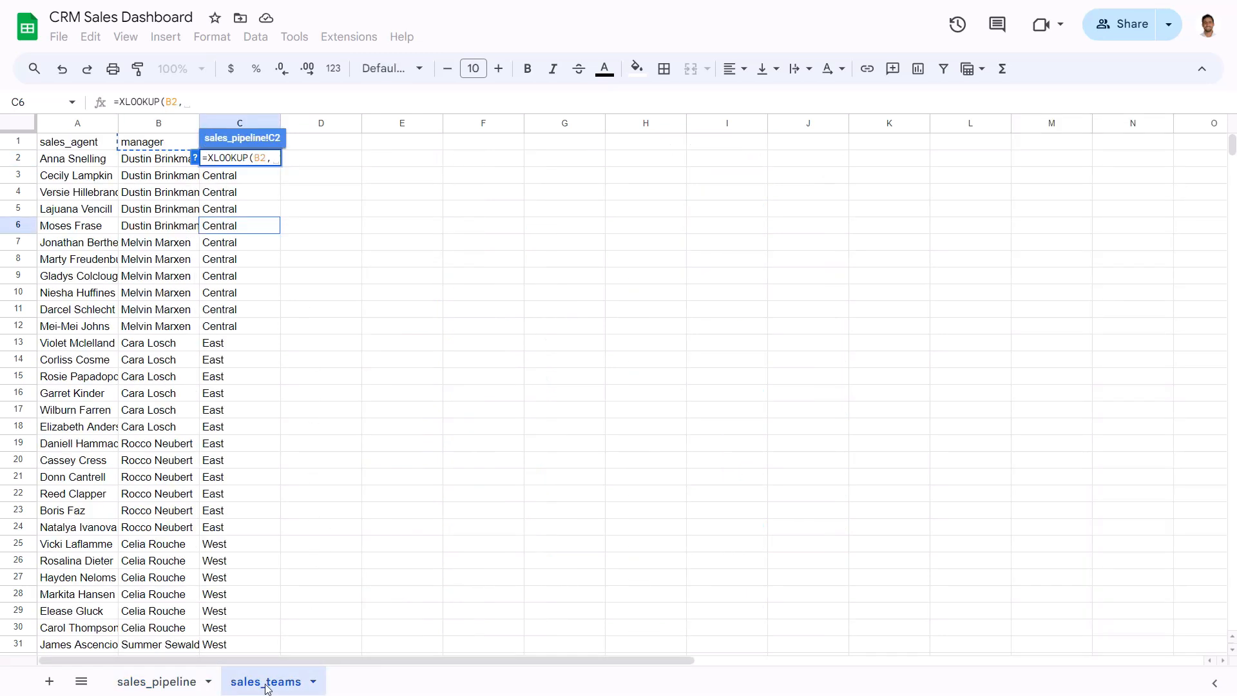
pyautogui.click(74, 164)
pyautogui.hotkey('ctrl', 'shift', 'Down')
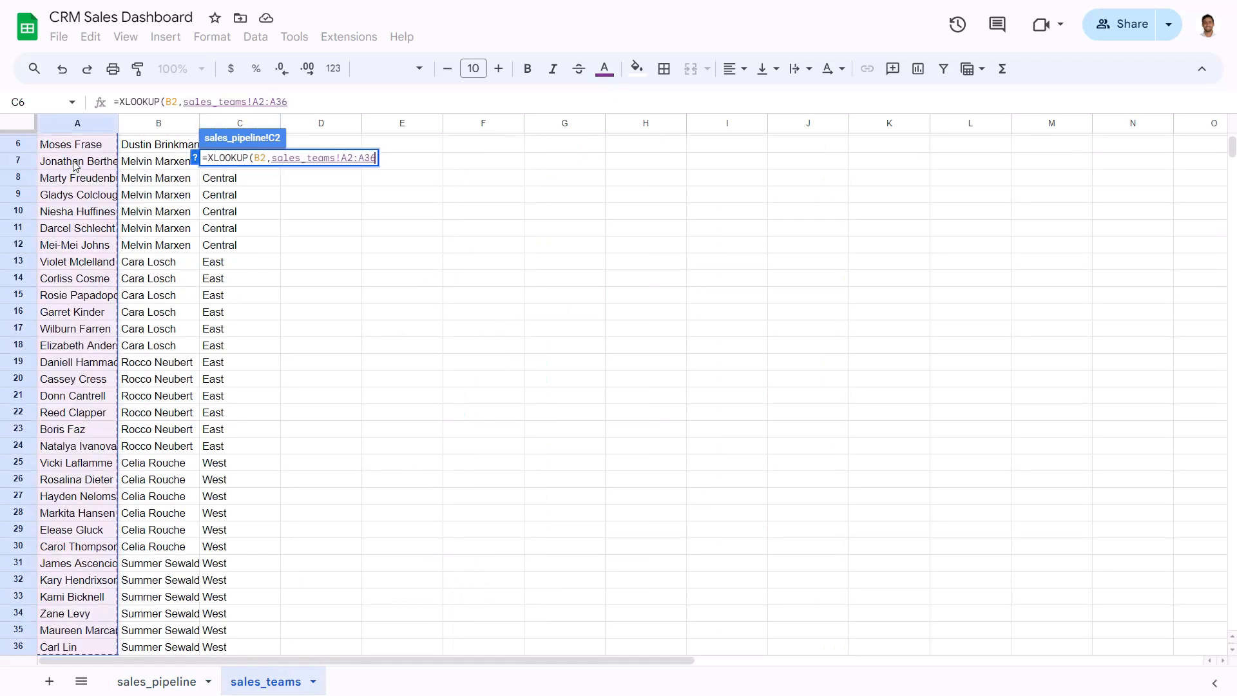
pyautogui.scroll(2, 99, 230)
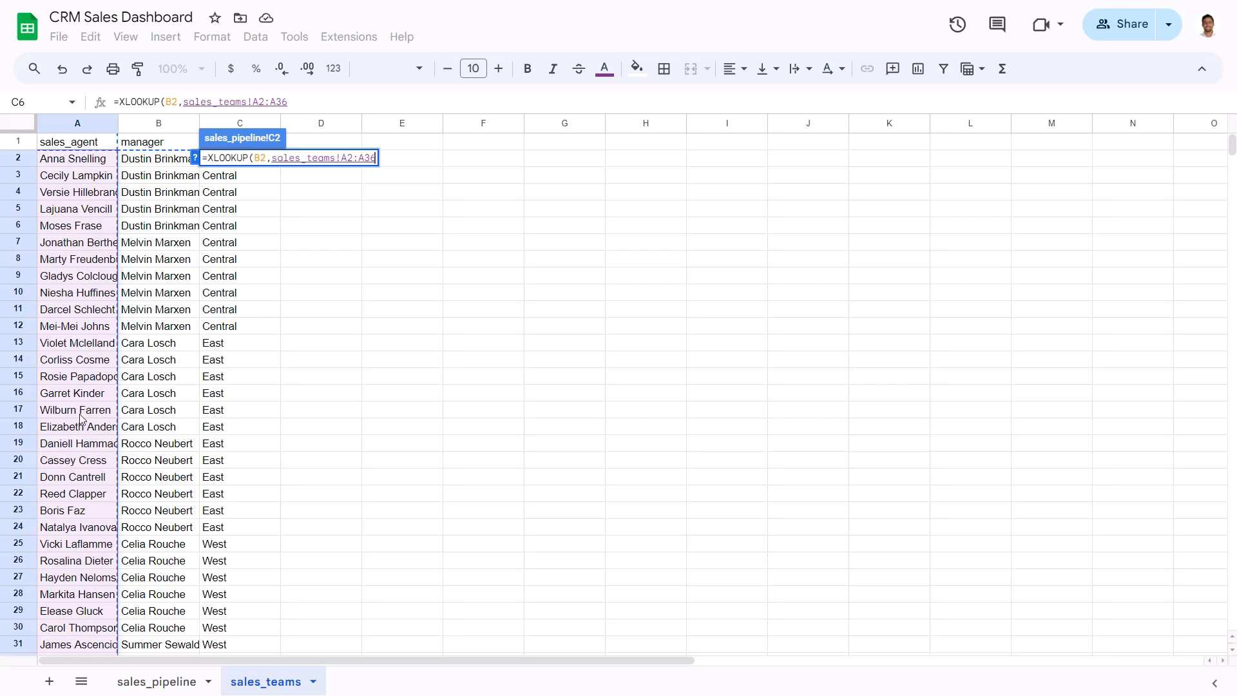
# Step: Complete the XLOOKUP in C2 with the manager cells sales_teams!B2:B36 as the result range
pyautogui.write(',')
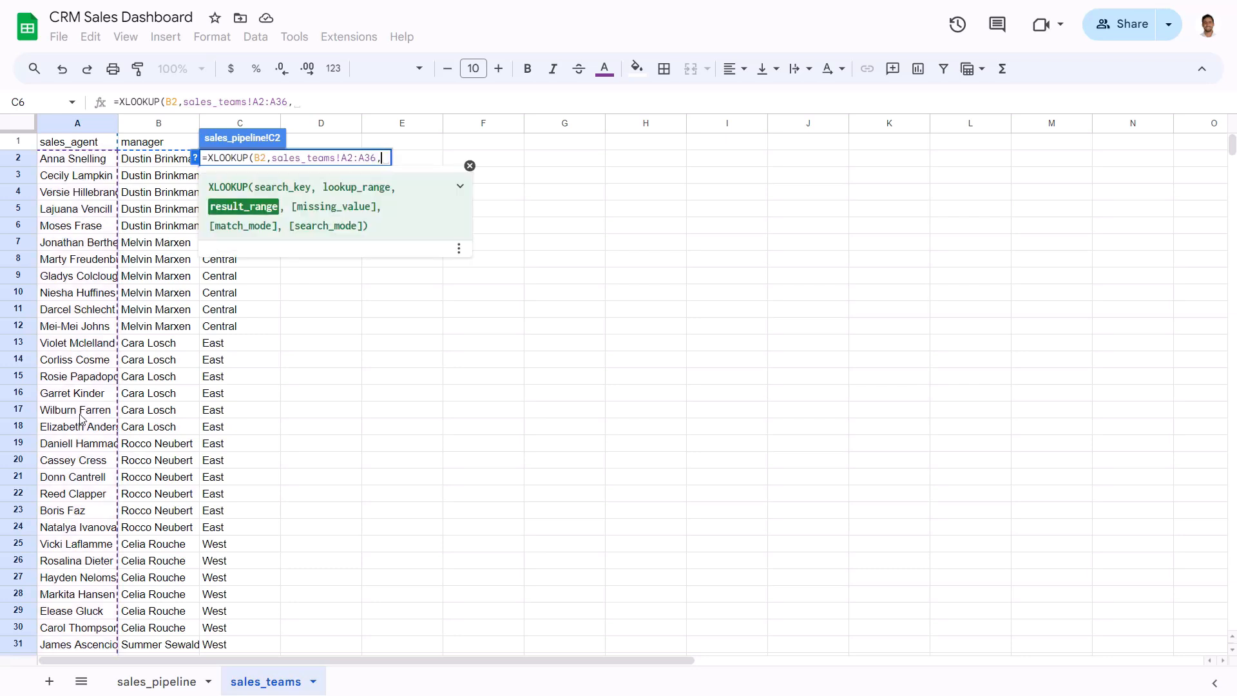
pyautogui.click(165, 162)
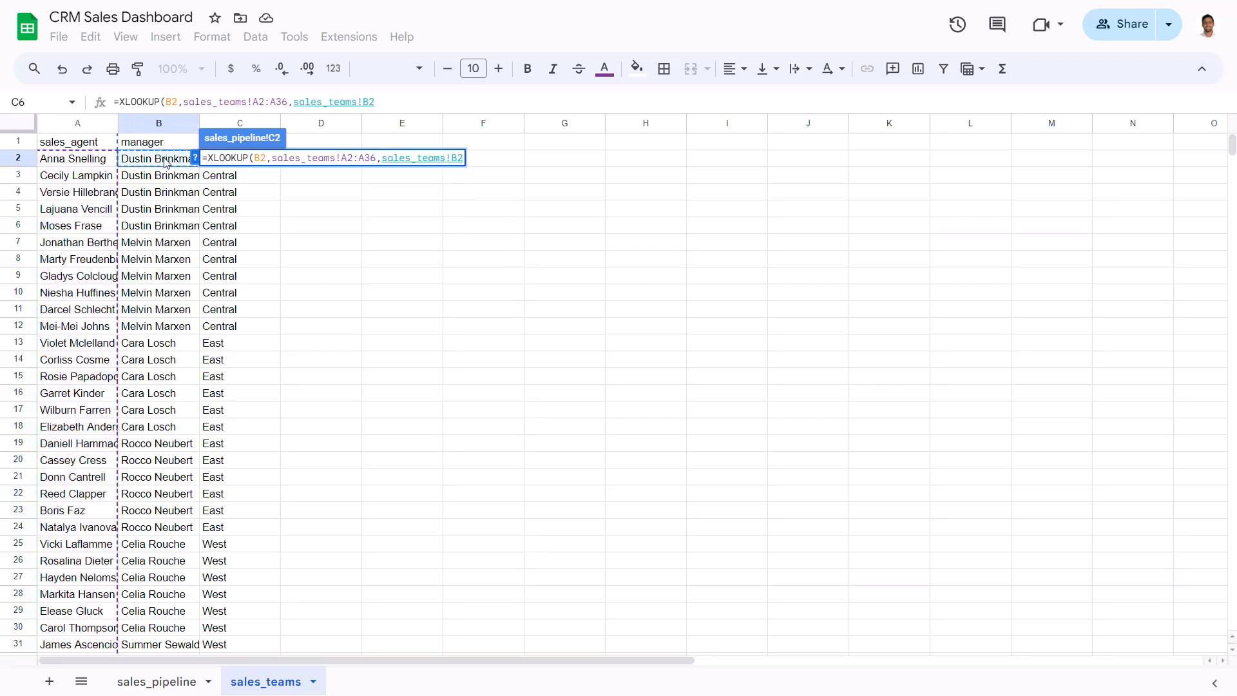
pyautogui.hotkey('ctrl', 'shift', 'Down')
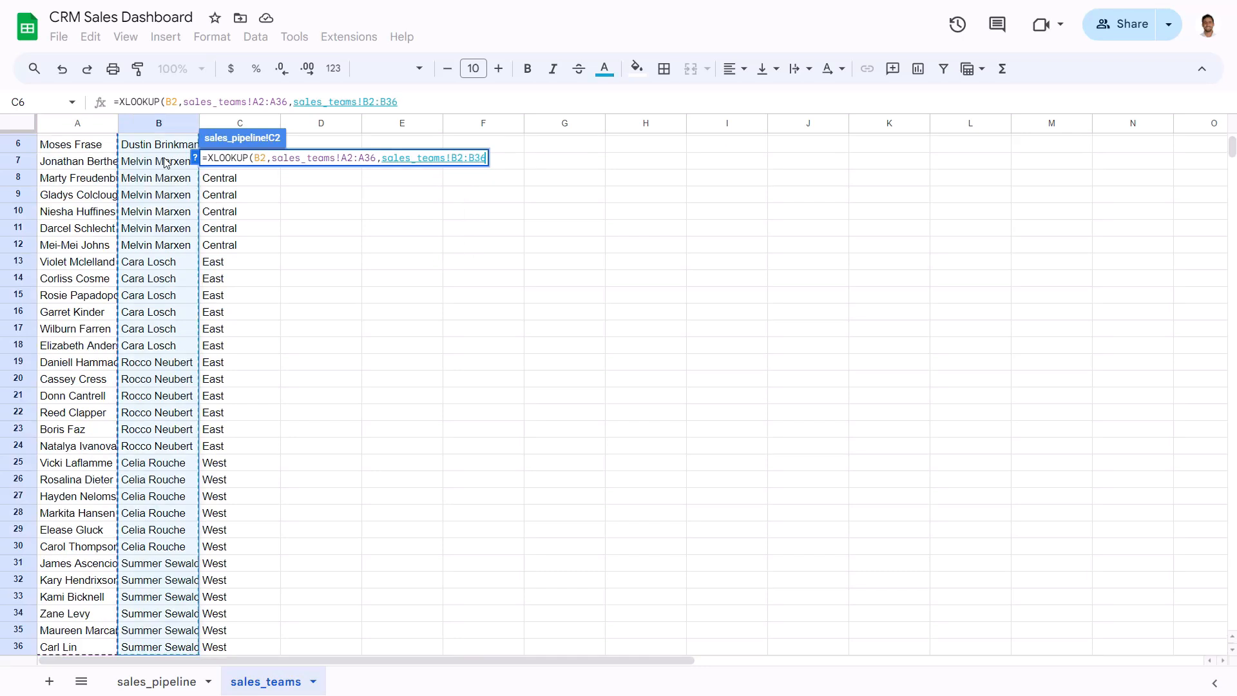
pyautogui.scroll(2, 159, 251)
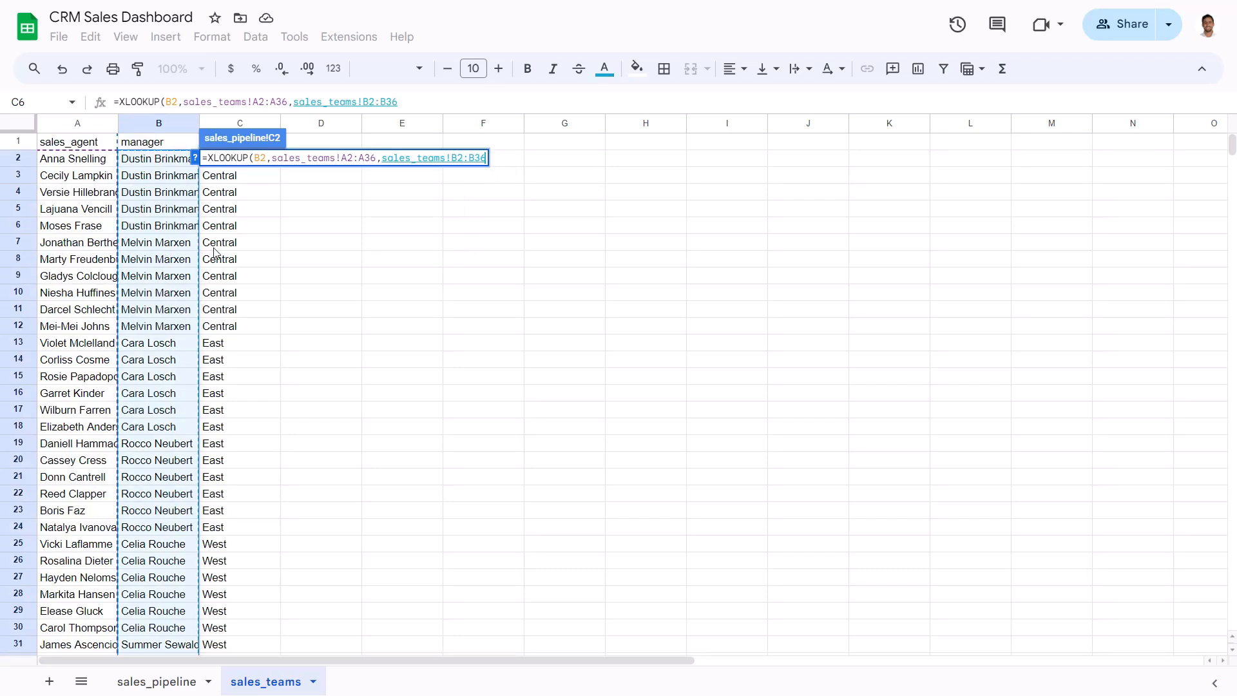
pyautogui.click(417, 103)
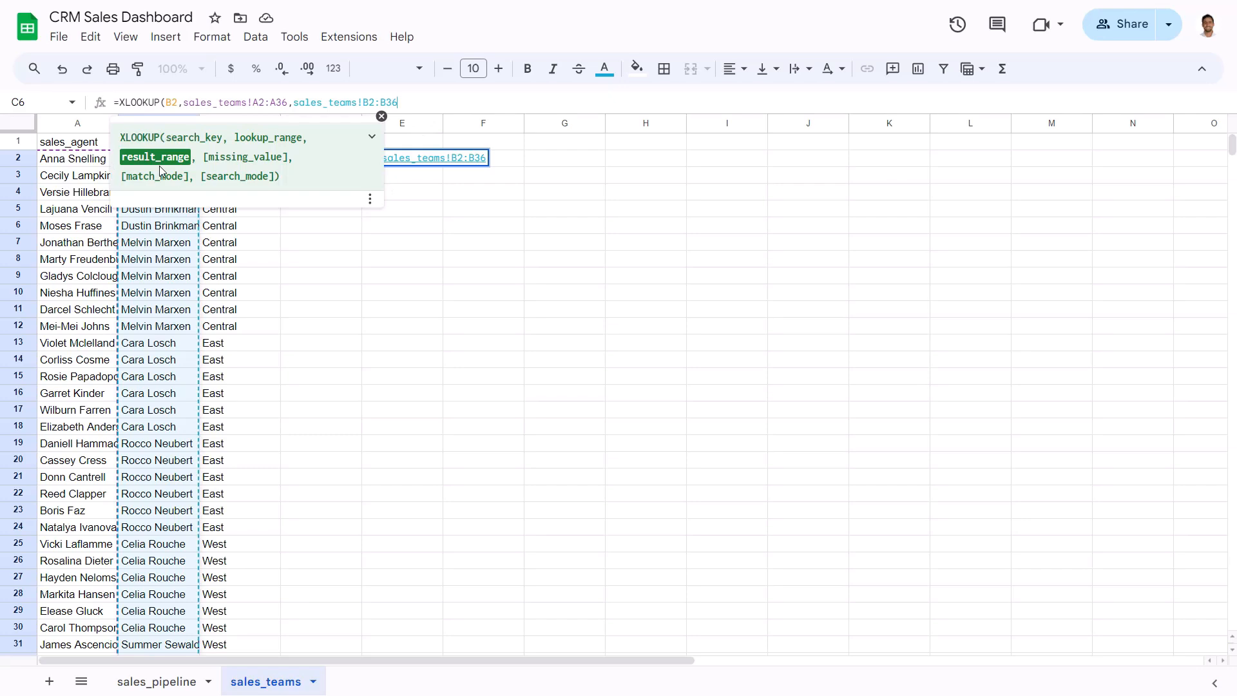
pyautogui.write(')')
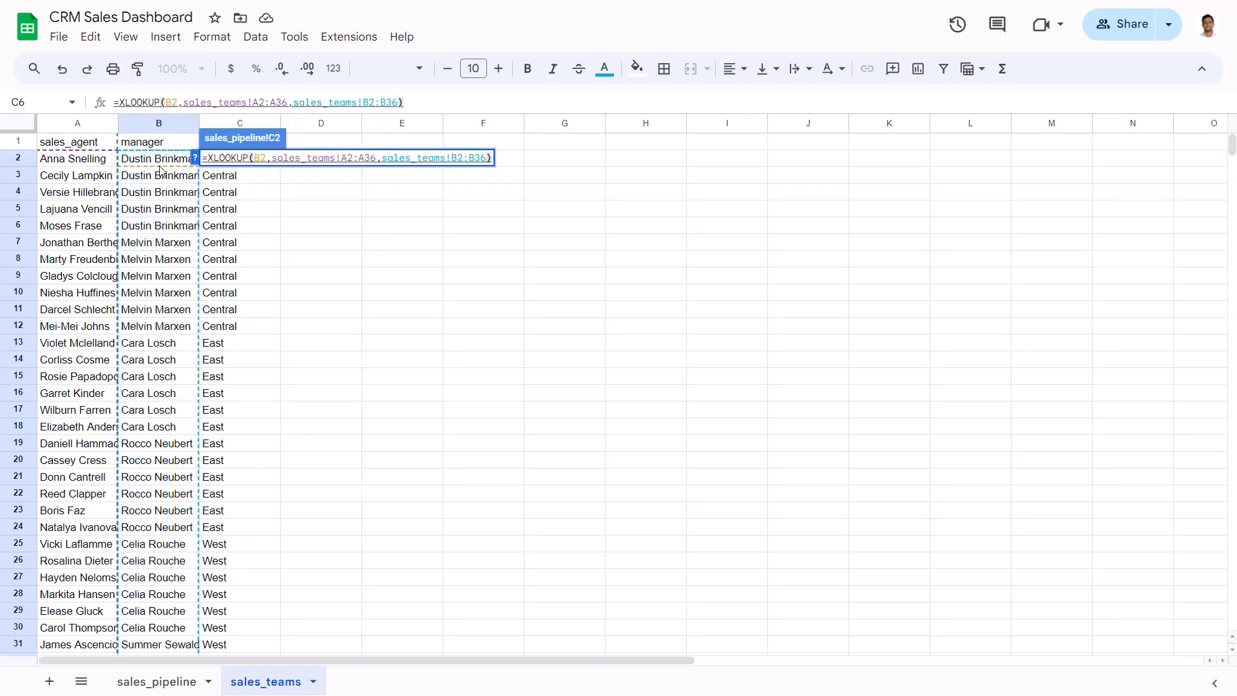
pyautogui.press('Return')
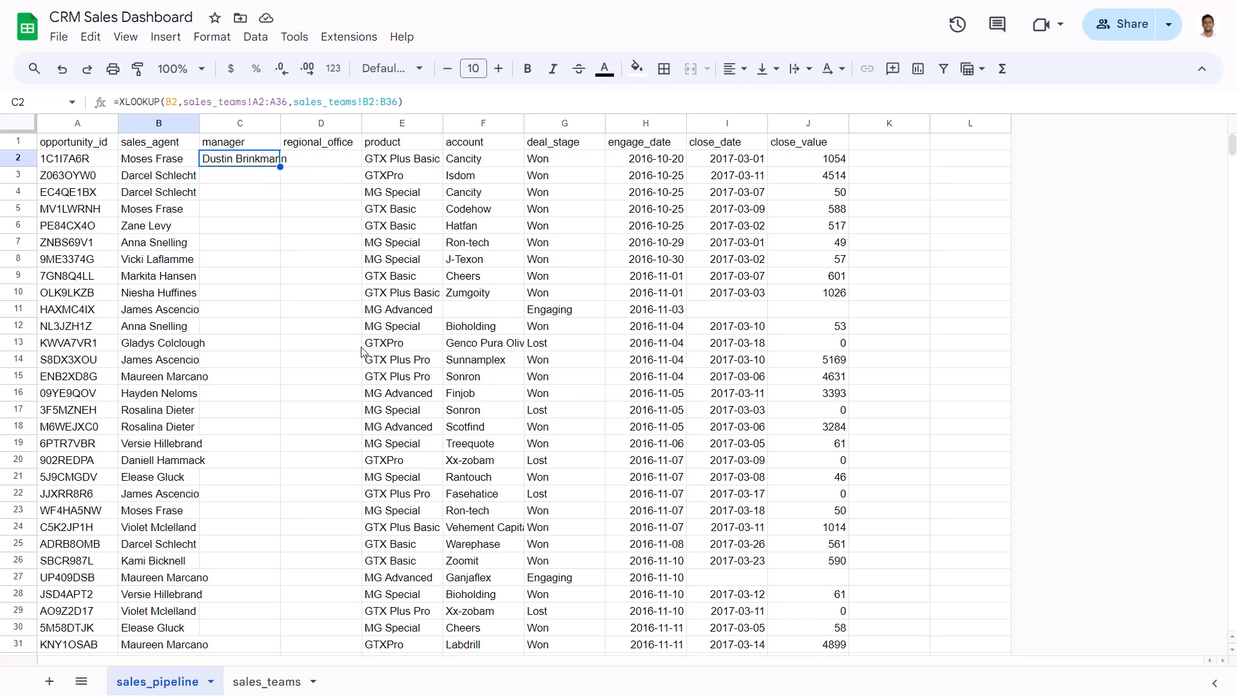
# Step: Lock the column of the search key in the C2 formula, making it $B2
pyautogui.press('F2')
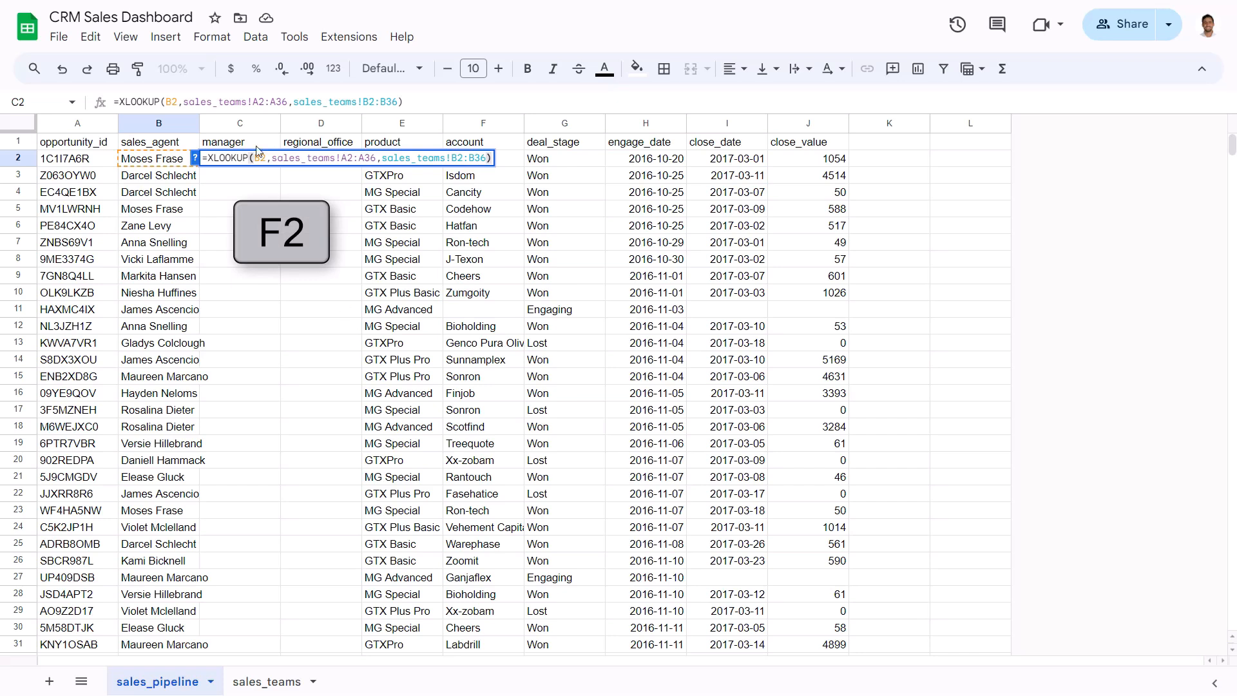
pyautogui.click(257, 158)
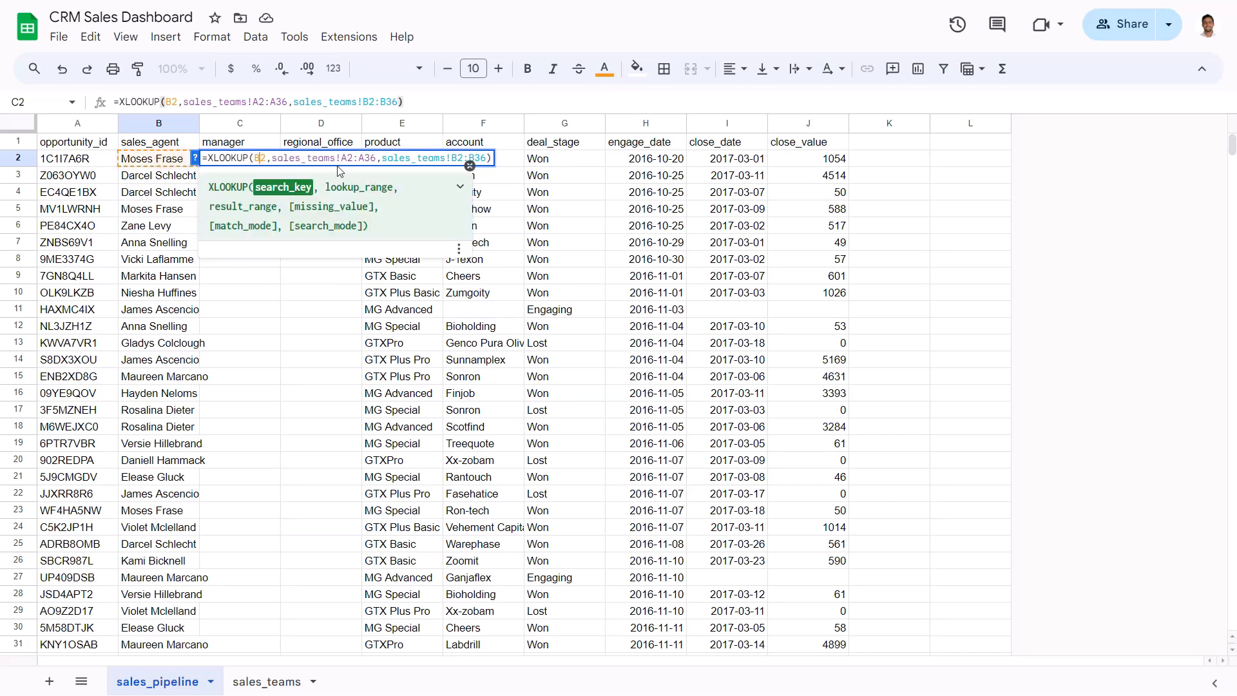
pyautogui.press('F4')
pyautogui.press('F4')
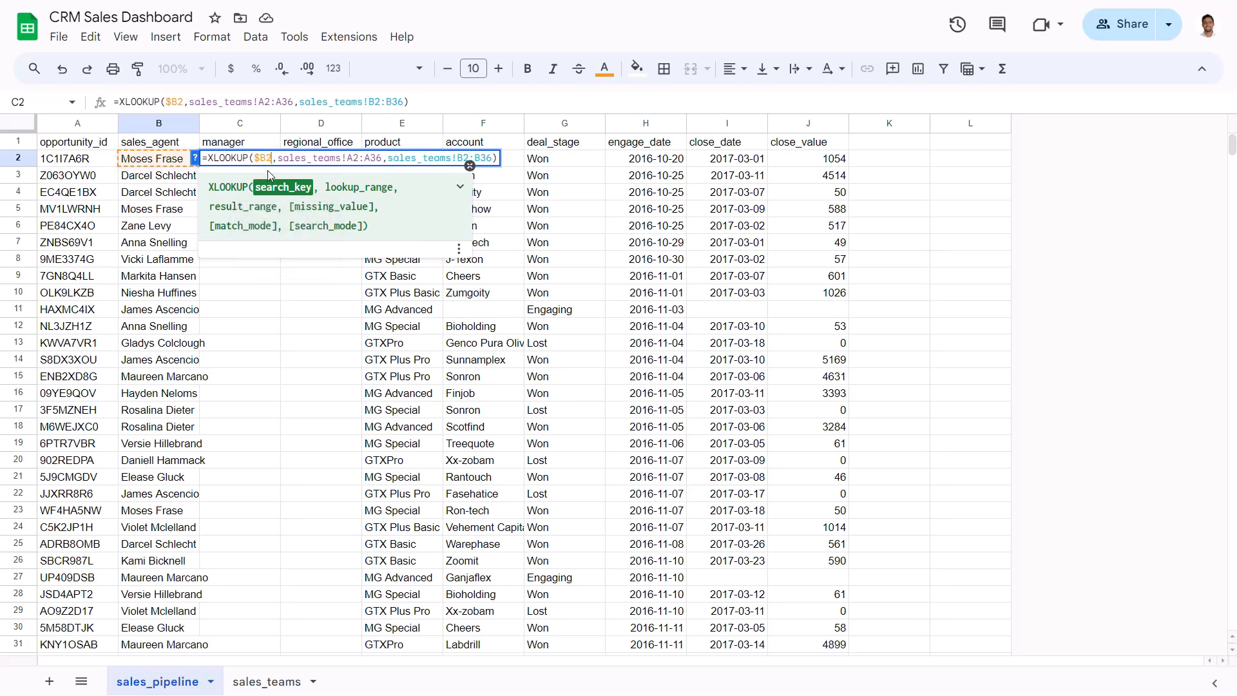
# Step: Make the lookup range in the C2 formula fully absolute as sales_teams!$A$2:$A$36
pyautogui.click(358, 158)
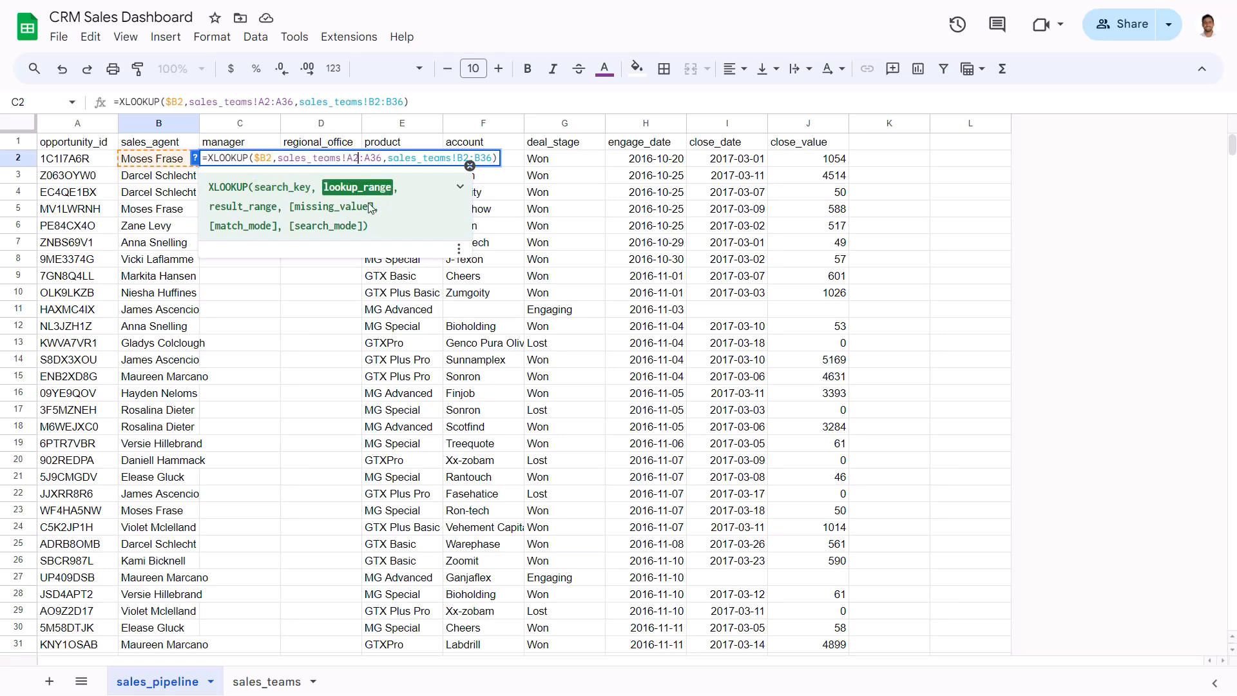
pyautogui.click(243, 684)
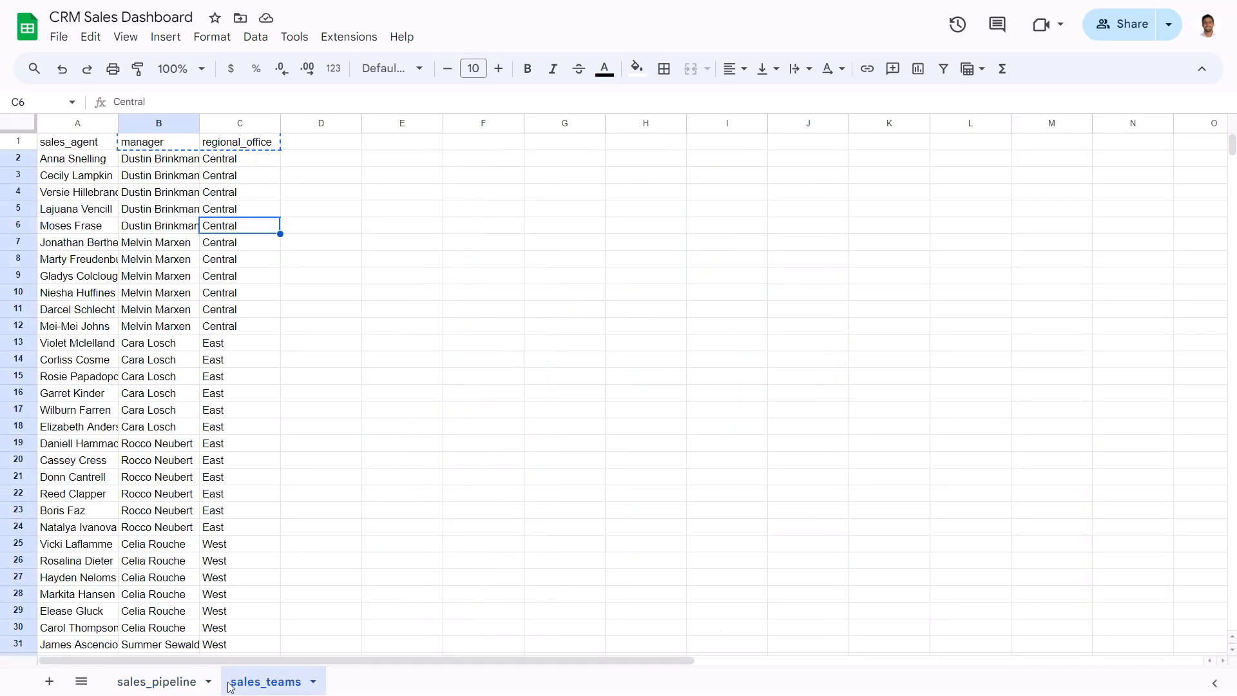
pyautogui.click(141, 680)
pyautogui.click(284, 104)
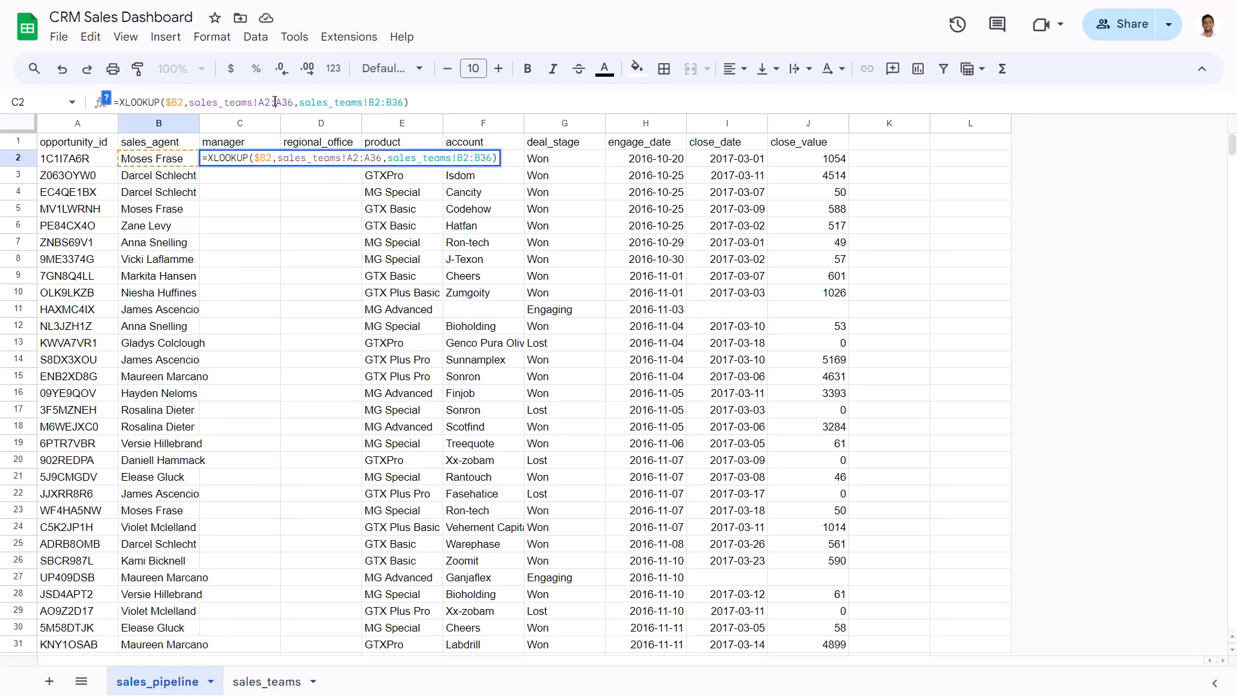
pyautogui.press('F4')
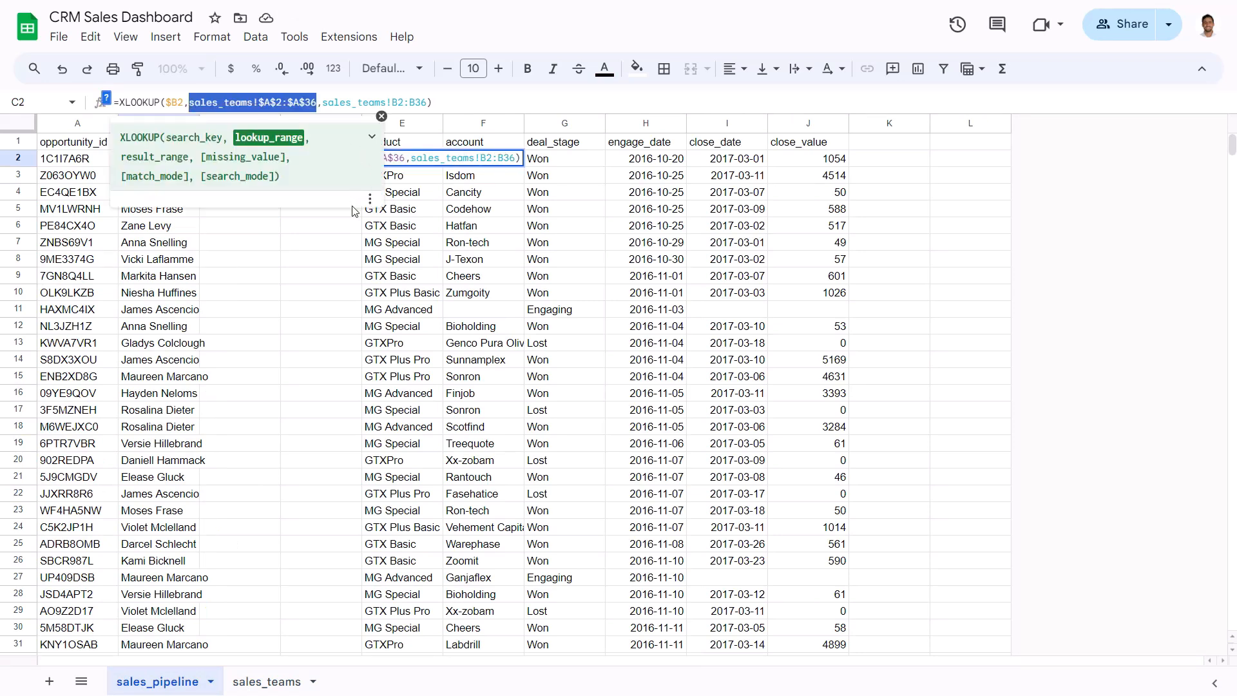
# Step: Lock only the rows of the C2 formula's result range as sales_teams!B$2:B$36 and commit the formula
pyautogui.click(409, 101)
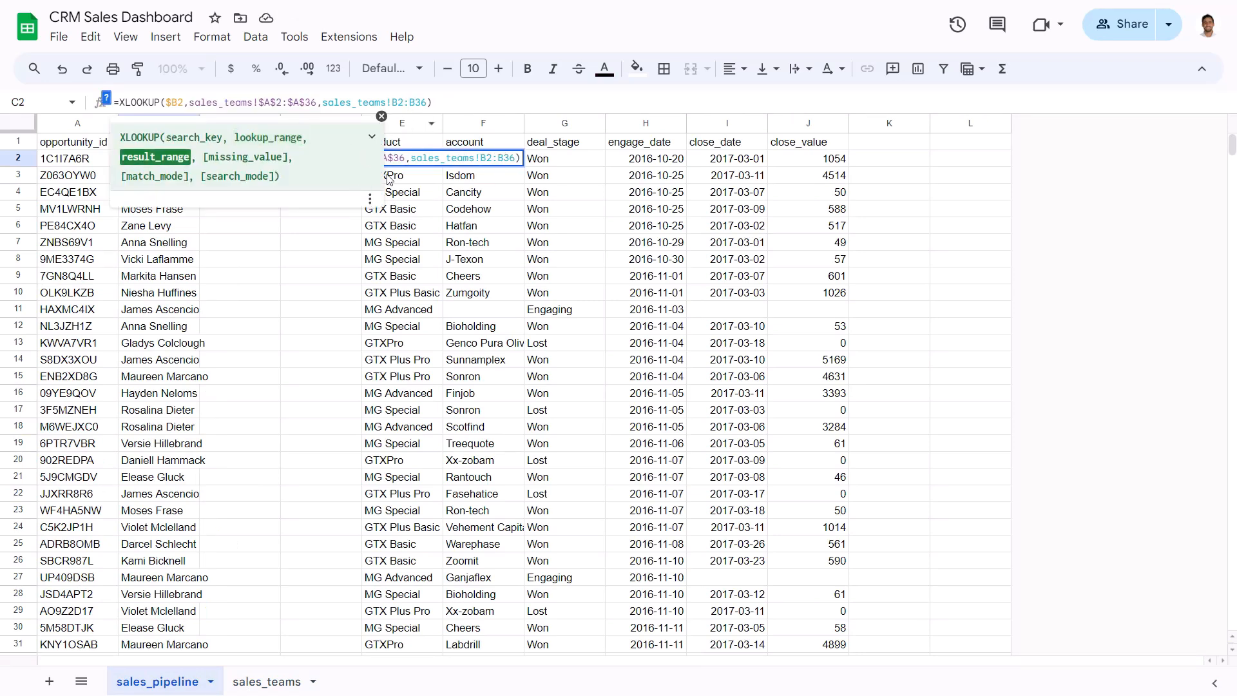
pyautogui.click(265, 681)
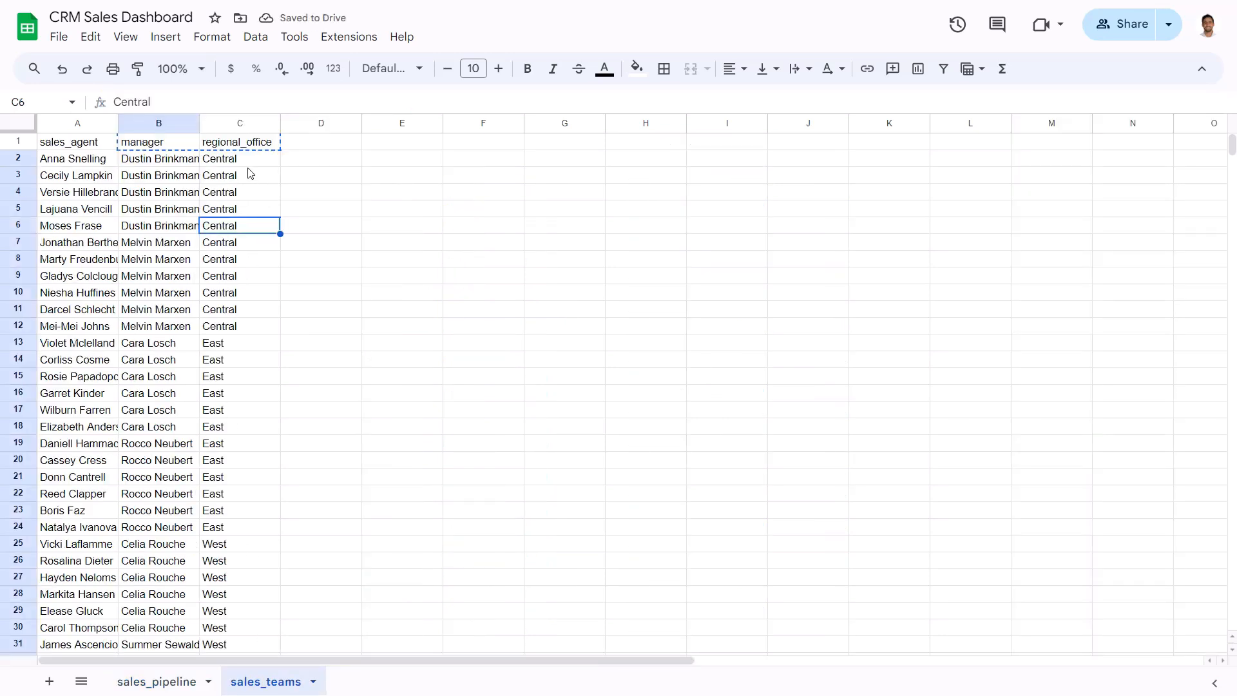
pyautogui.click(157, 681)
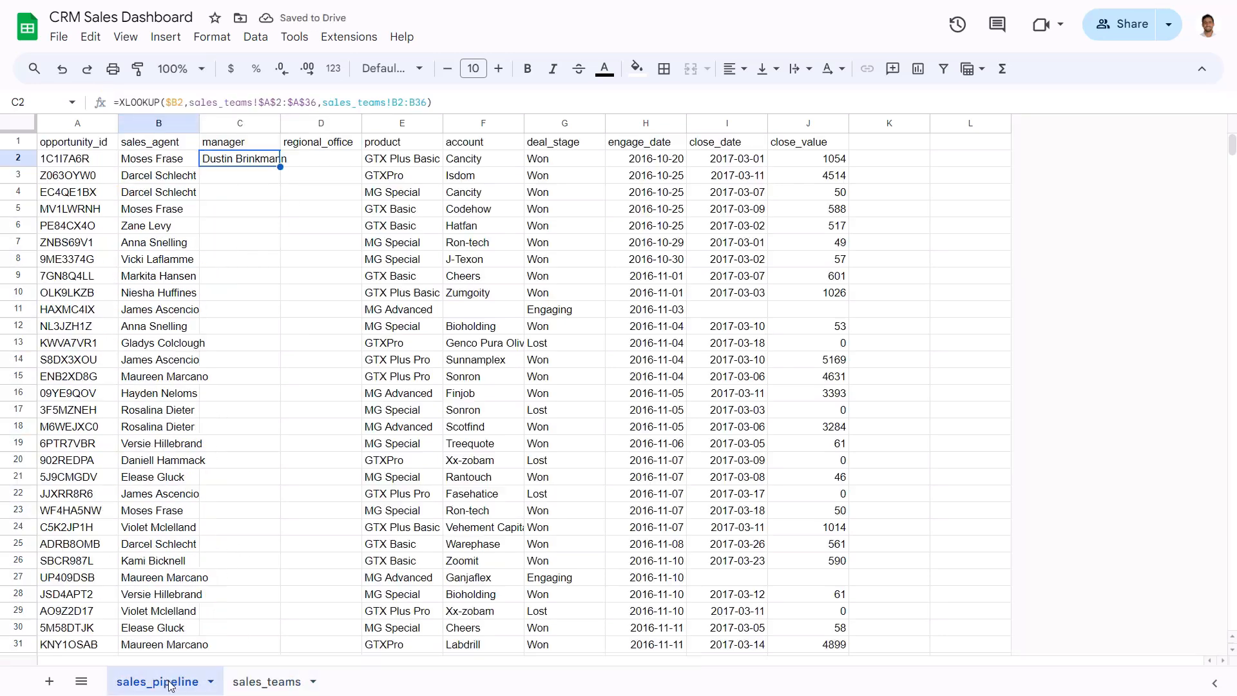
pyautogui.click(405, 104)
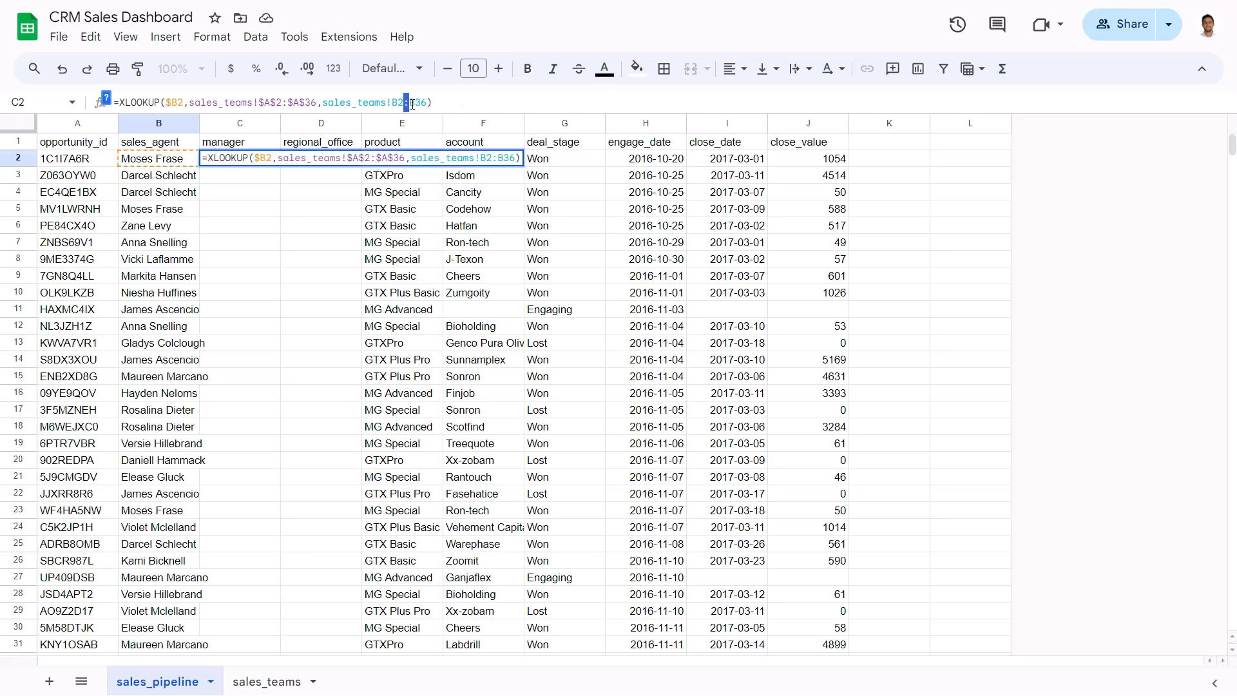
pyautogui.press('F4')
pyautogui.press('F4')
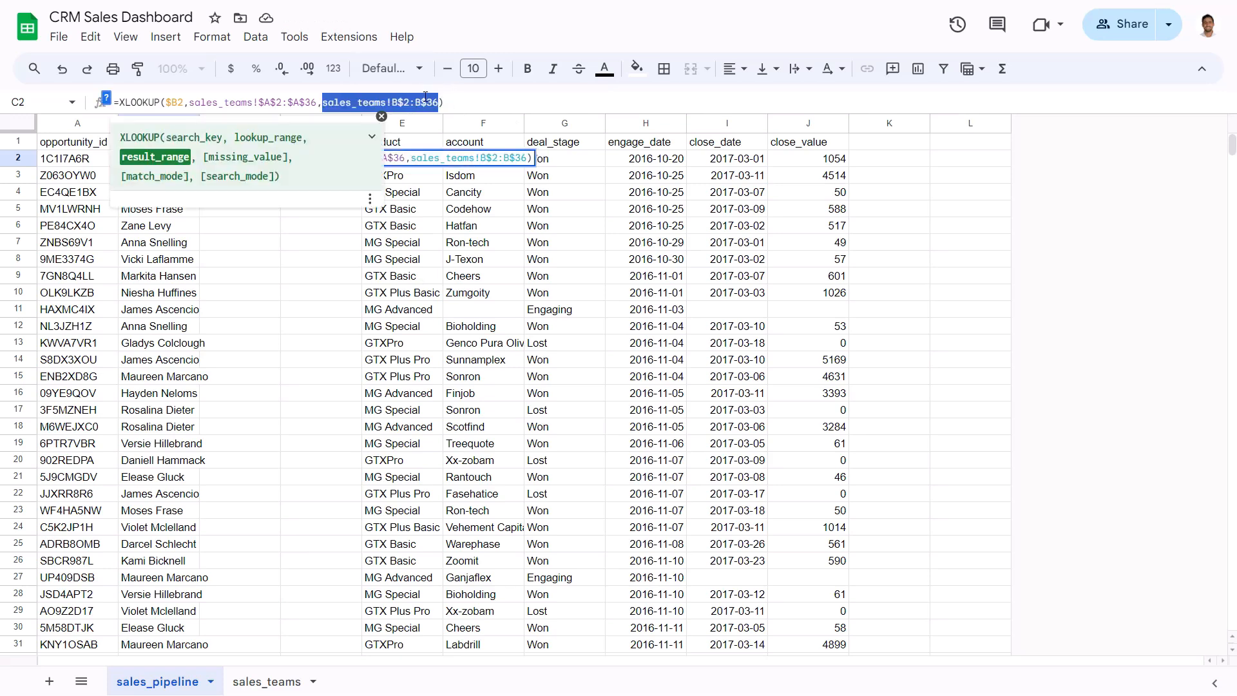
pyautogui.click(420, 102)
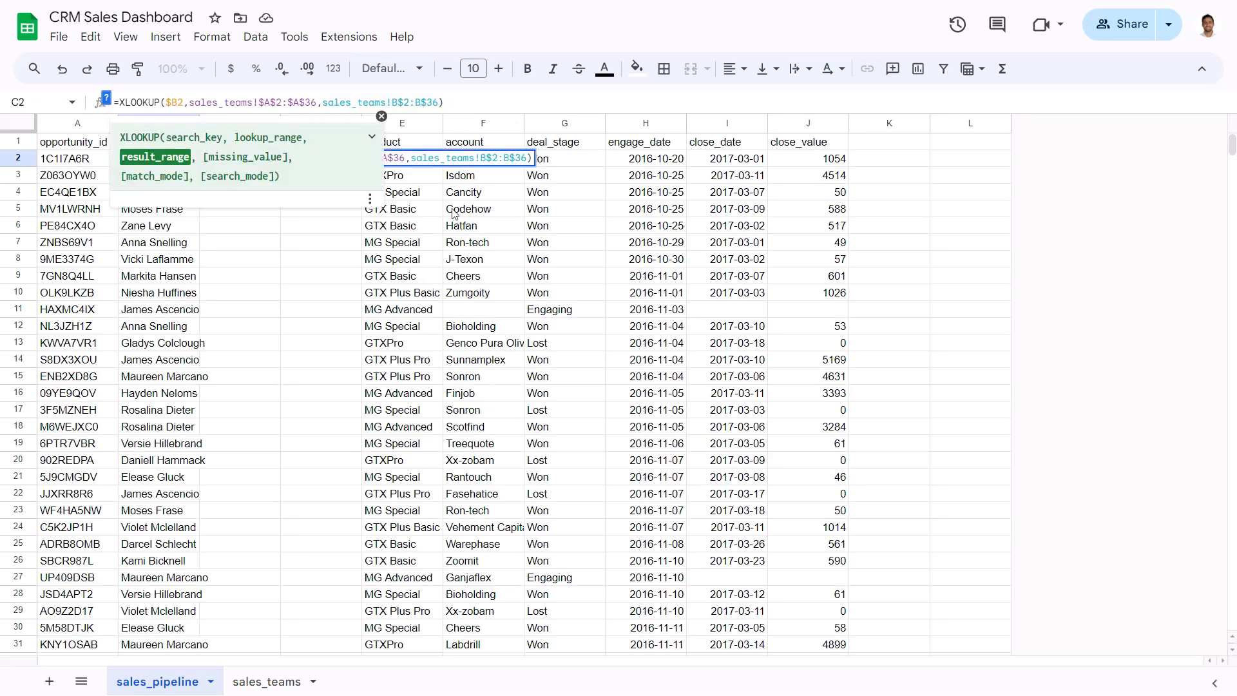
pyautogui.press('Return')
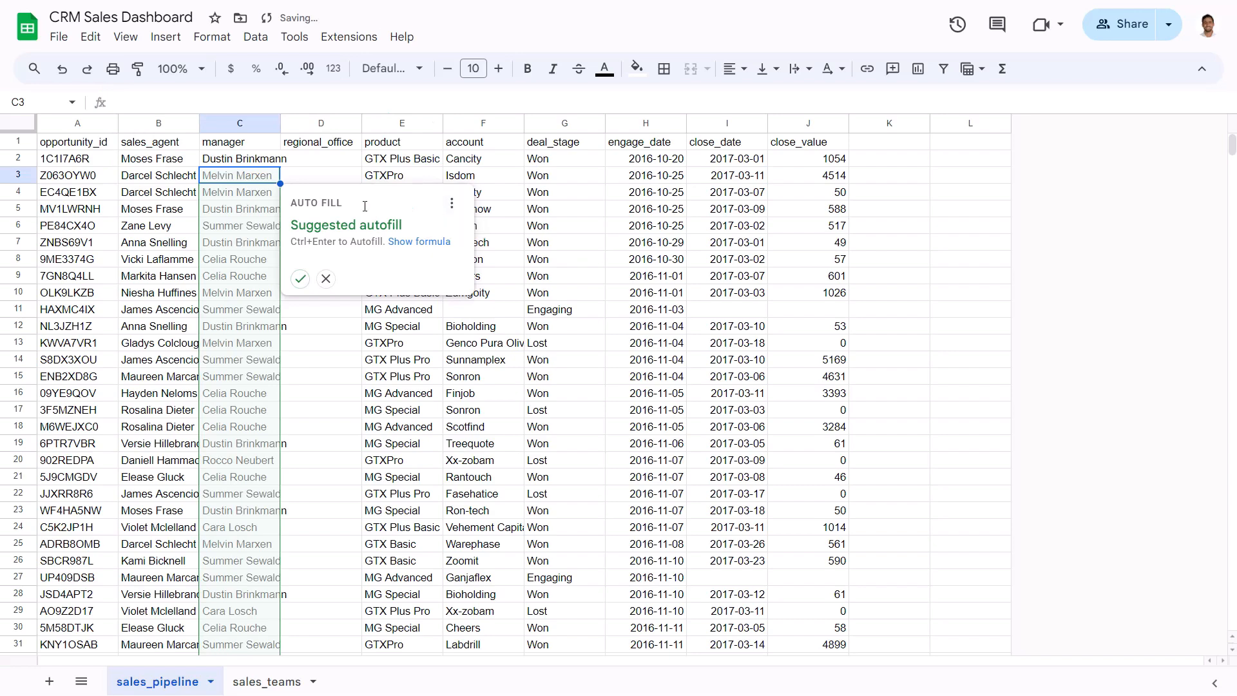
# Step: Extend the C2 formula across to D2 for the regional office and compare the result with sales_teams
pyautogui.click(269, 164)
pyautogui.moveTo(281, 167); pyautogui.dragTo(330, 173)
pyautogui.click(328, 166)
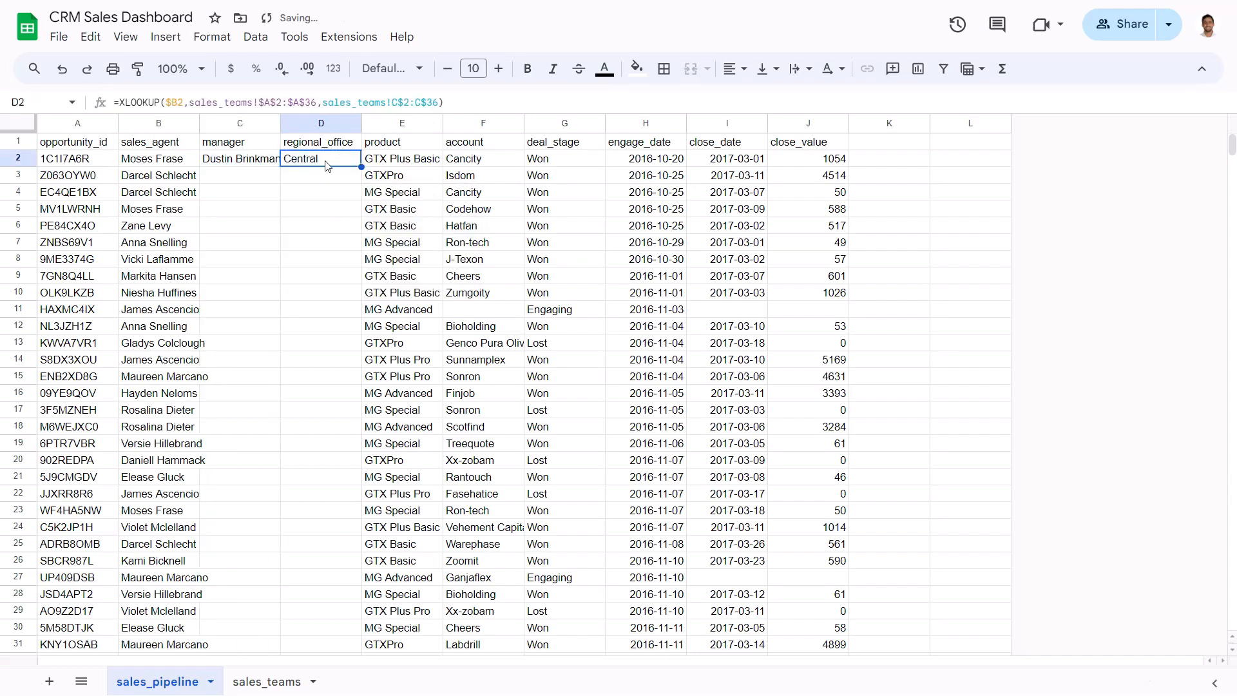
pyautogui.click(264, 682)
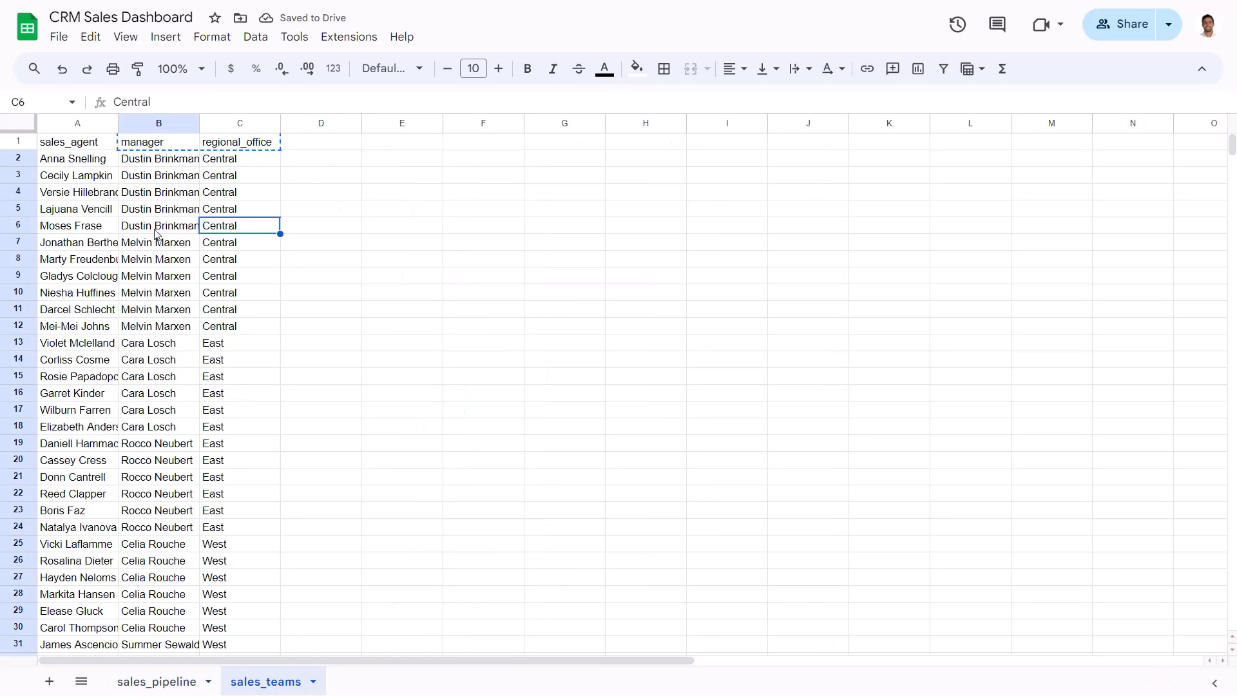
pyautogui.click(174, 684)
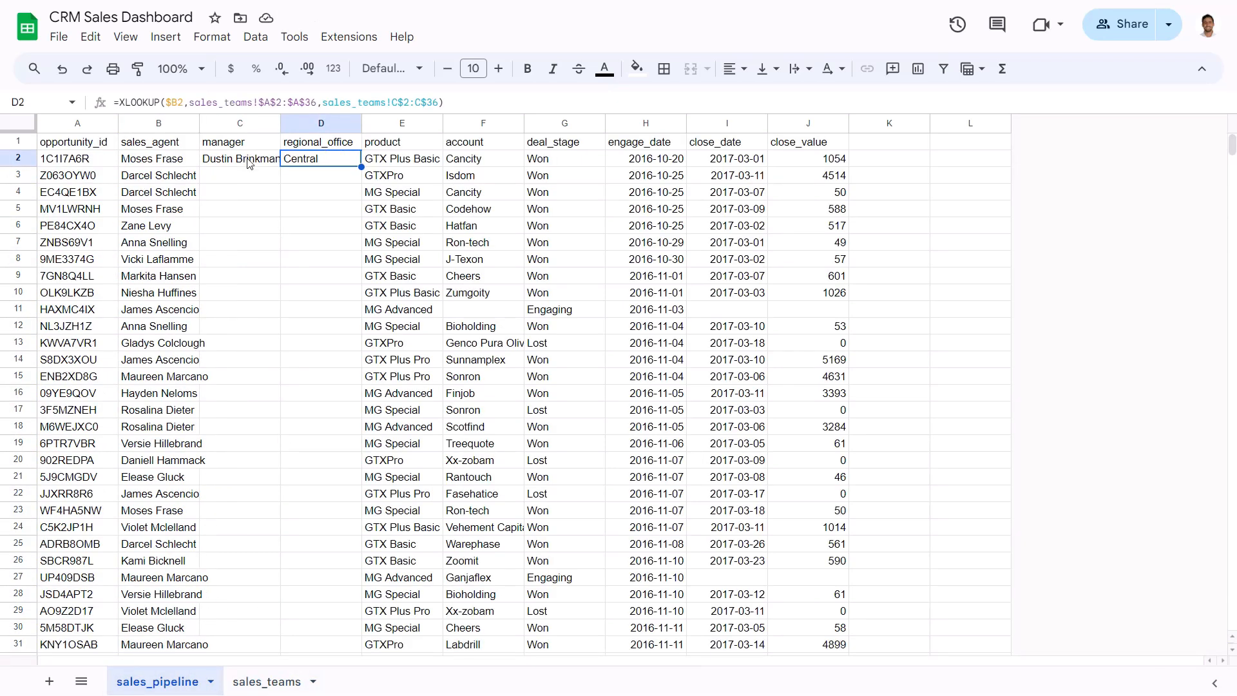
# Step: Fill the C2:D2 formulas down to row 3 and check that row's manager and regional office against the agent's entry in sales_teams
pyautogui.moveTo(249, 163)
pyautogui.mouseDown()
pyautogui.moveTo(358, 171)
pyautogui.moveTo(298, 201)
pyautogui.moveTo(255, 184)
pyautogui.mouseUp()
pyautogui.click(251, 179)
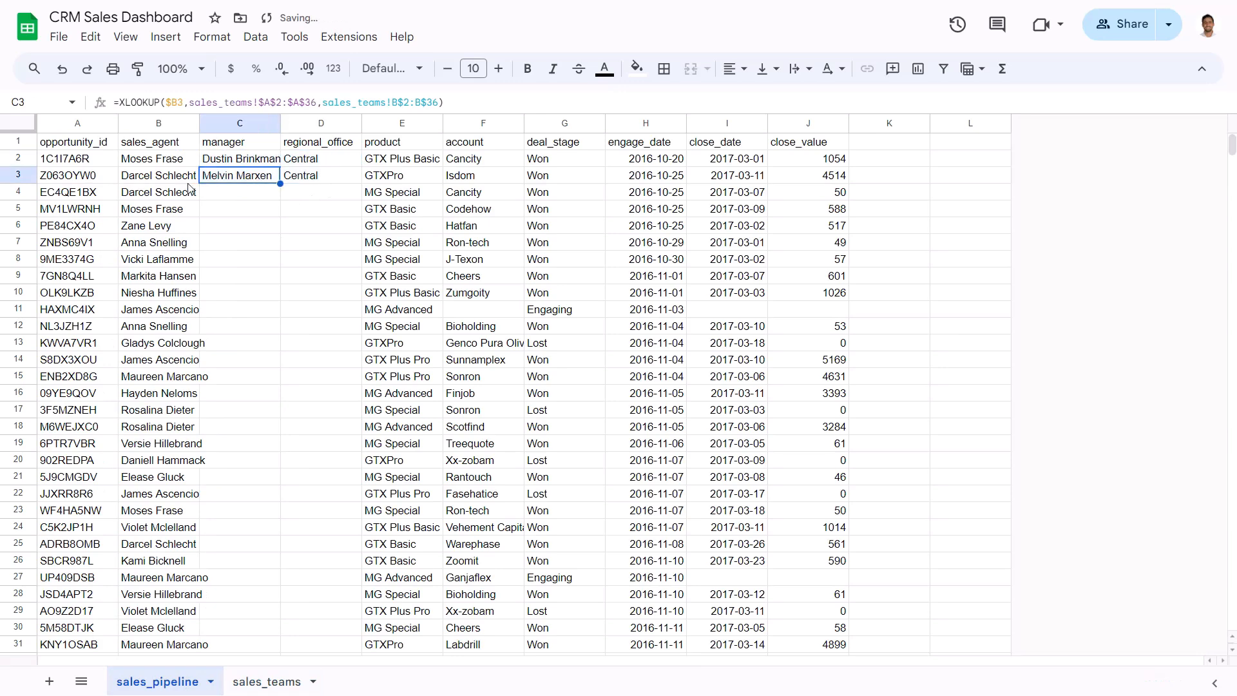
pyautogui.click(252, 681)
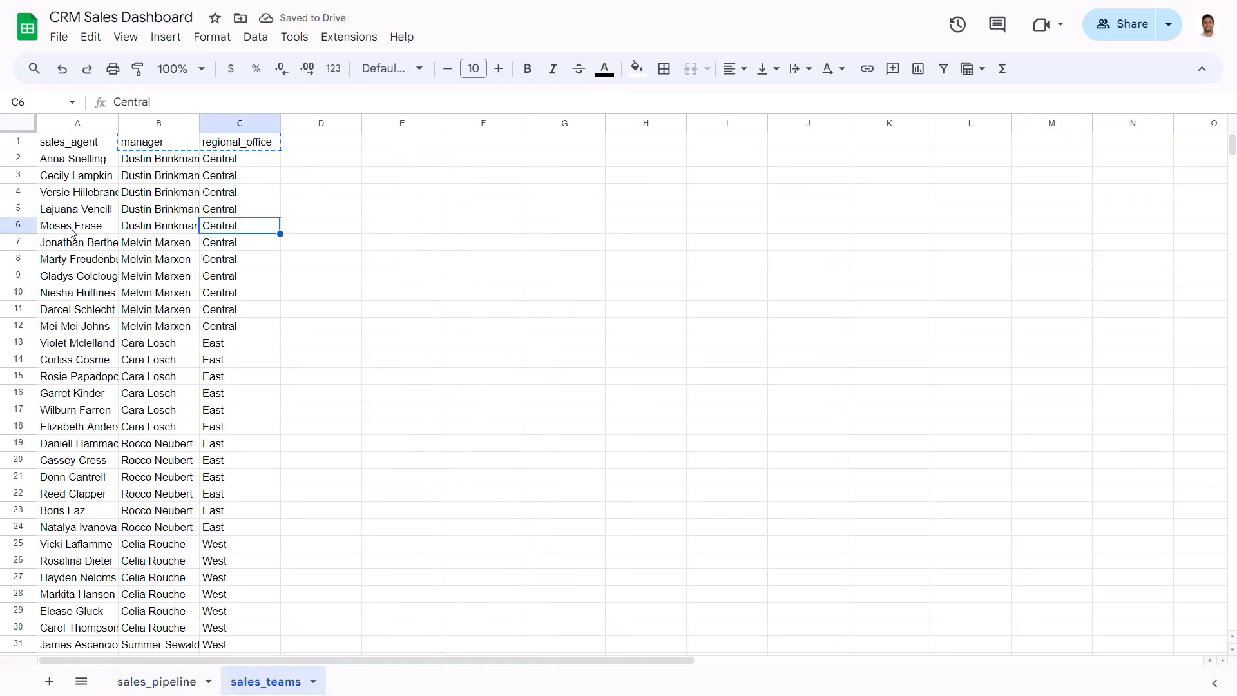
pyautogui.click(74, 309)
pyautogui.click(171, 312)
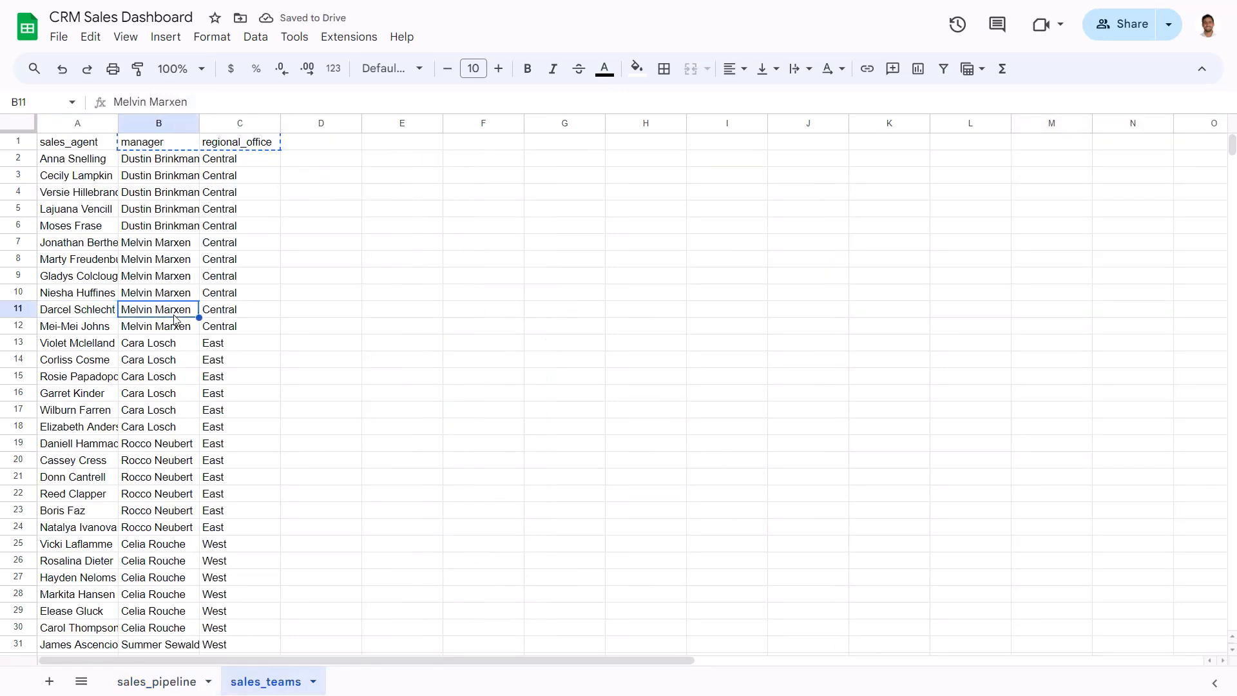
pyautogui.click(232, 315)
pyautogui.click(172, 682)
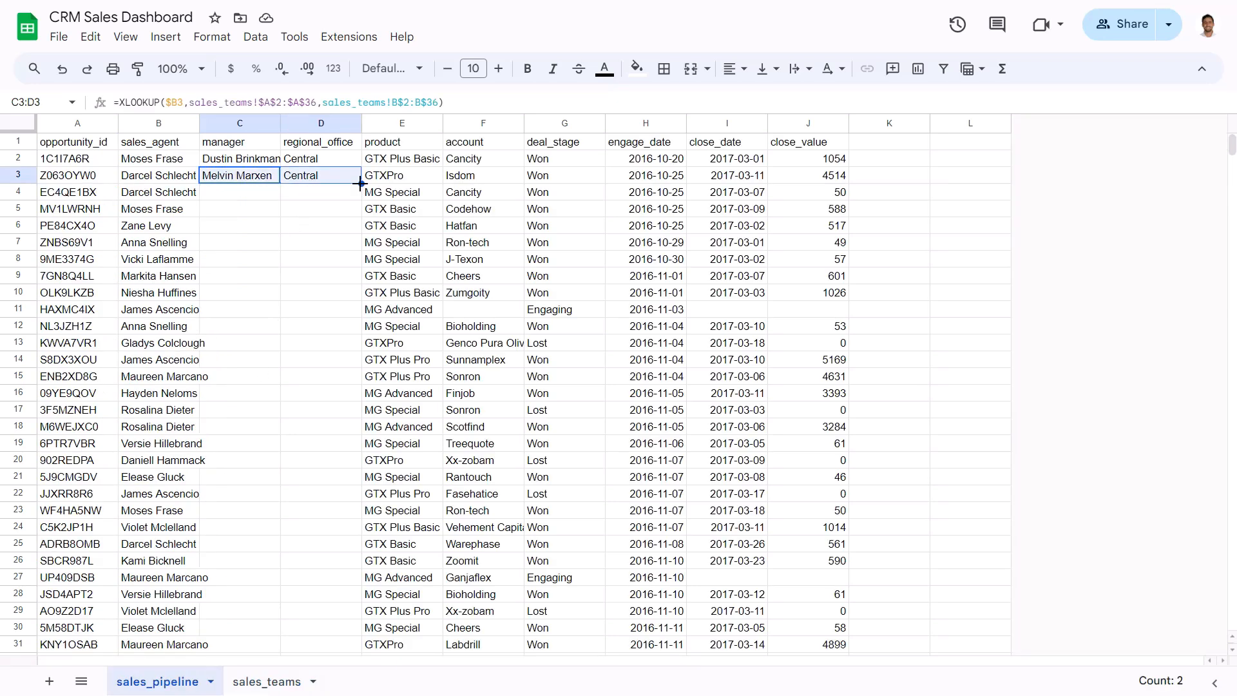
# Step: Fill the C3:D3 manager and regional office formulas down the remaining rows and check the filled data
pyautogui.doubleClick(360, 184)
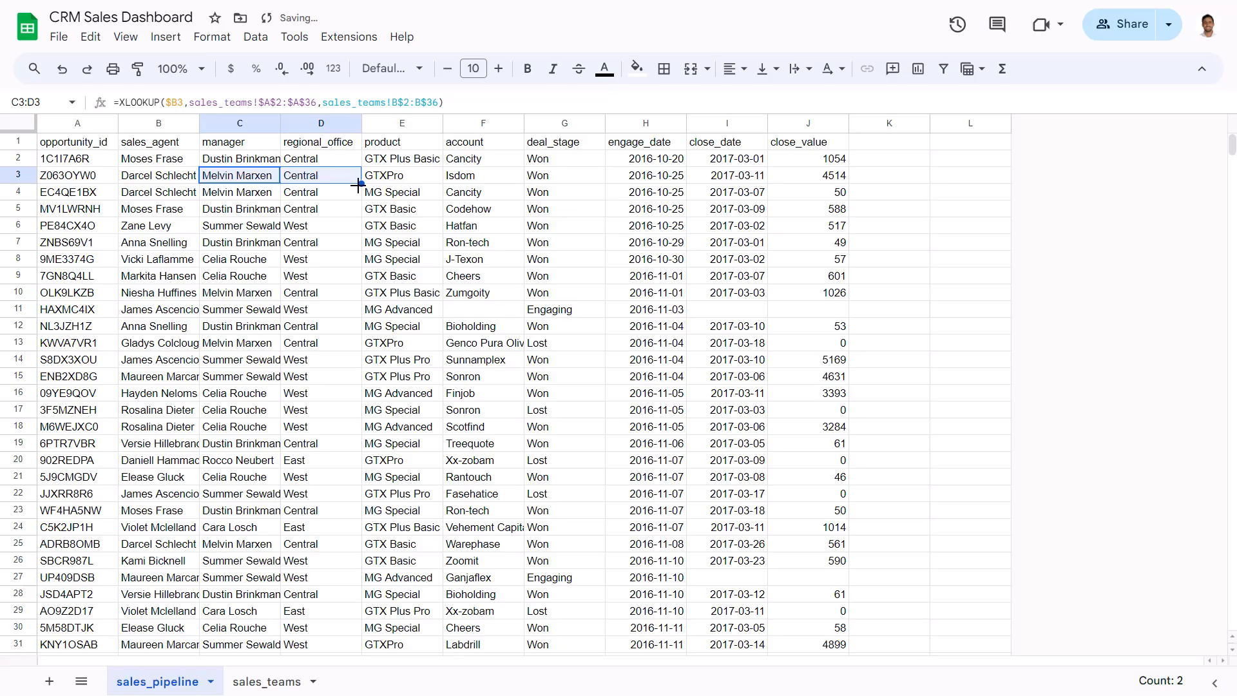
pyautogui.click(257, 275)
pyautogui.scroll(-20, 261, 309)
pyautogui.scroll(-20, 261, 310)
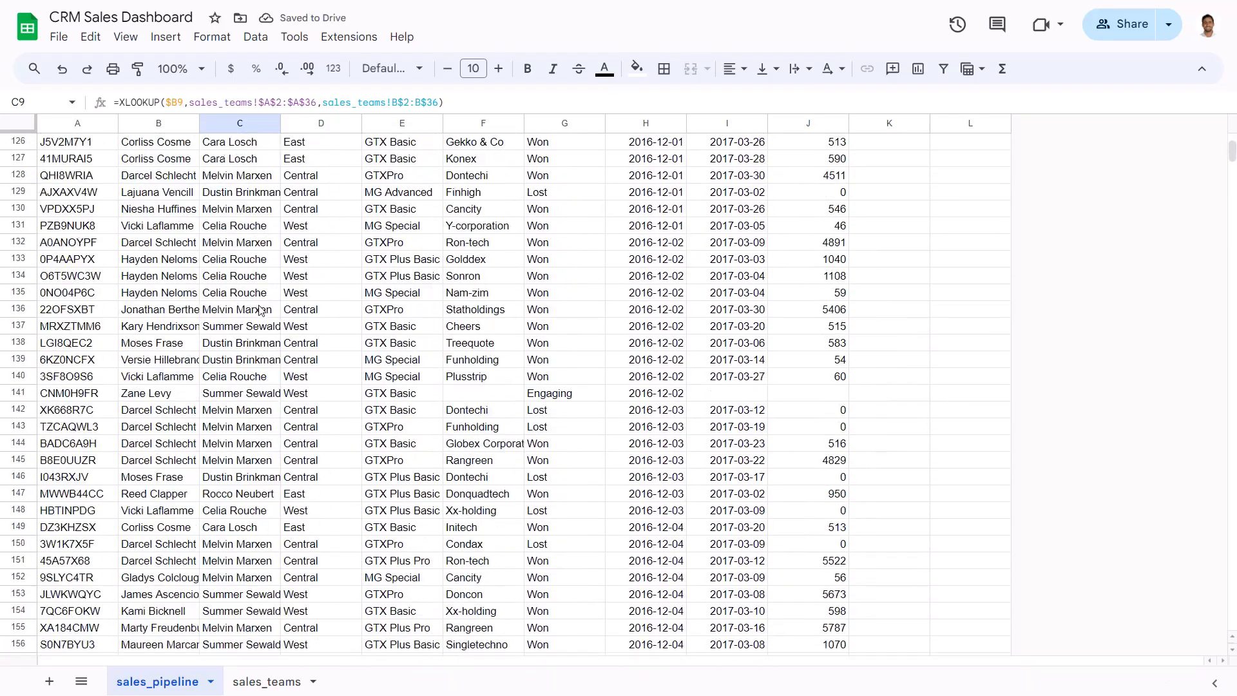
pyautogui.scroll(20, 265, 302)
pyautogui.scroll(20, 265, 296)
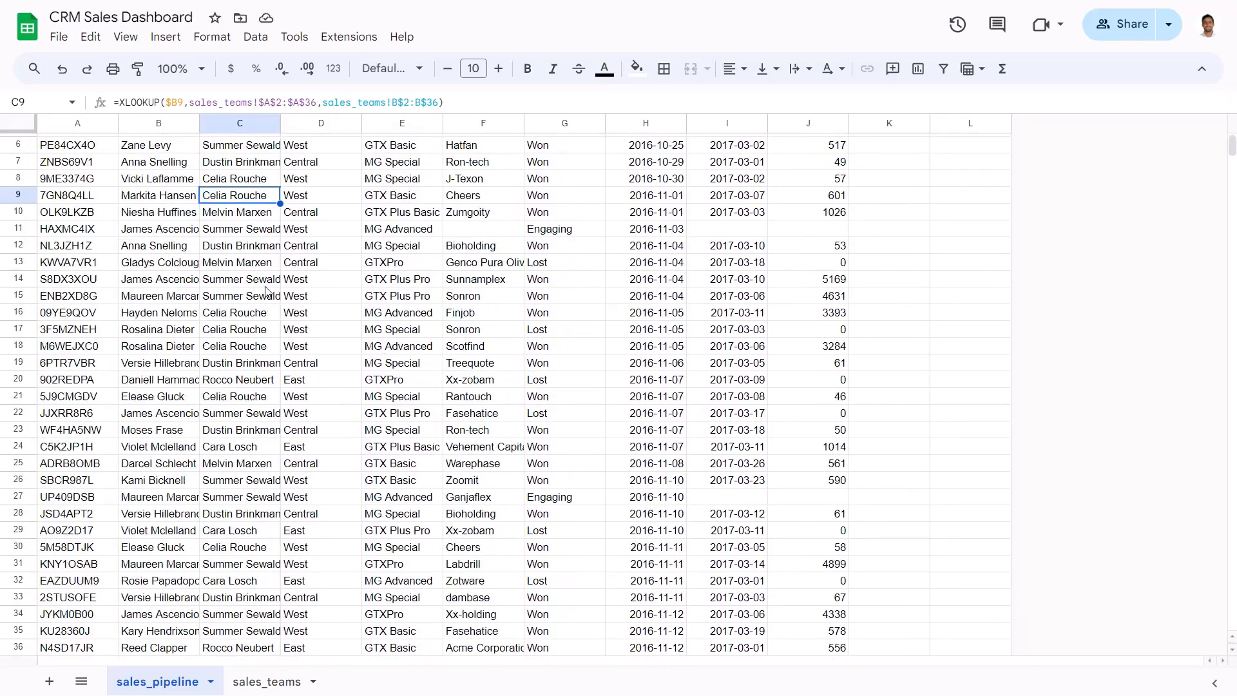
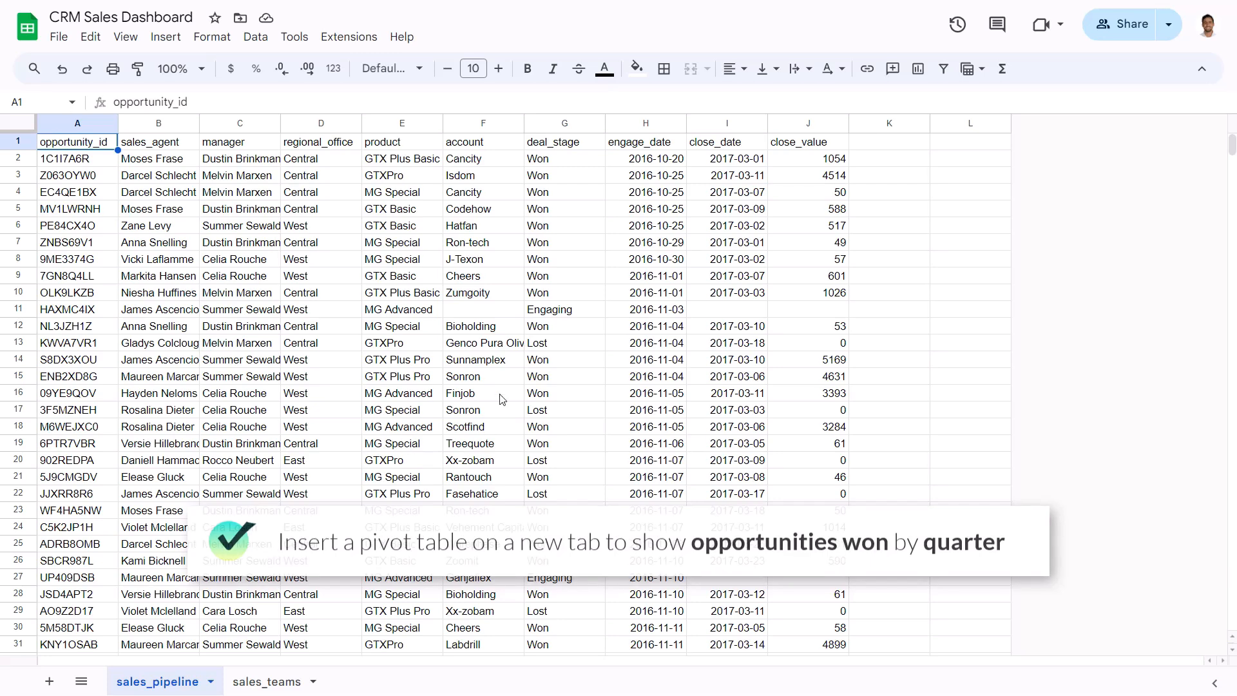
# Step: Create a pivot table from sales_pipeline!A1:J8801 on a new sheet and add opportunity_id as its counted value
pyautogui.click(165, 37)
pyautogui.click(203, 232)
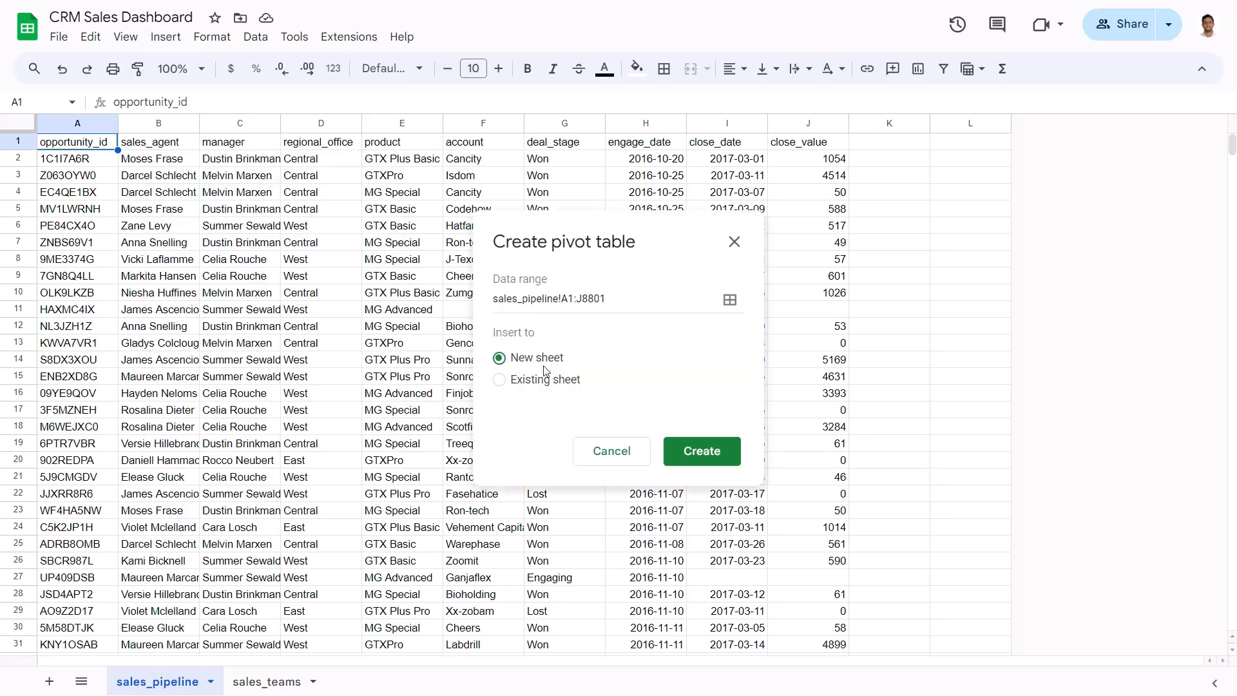
pyautogui.click(699, 462)
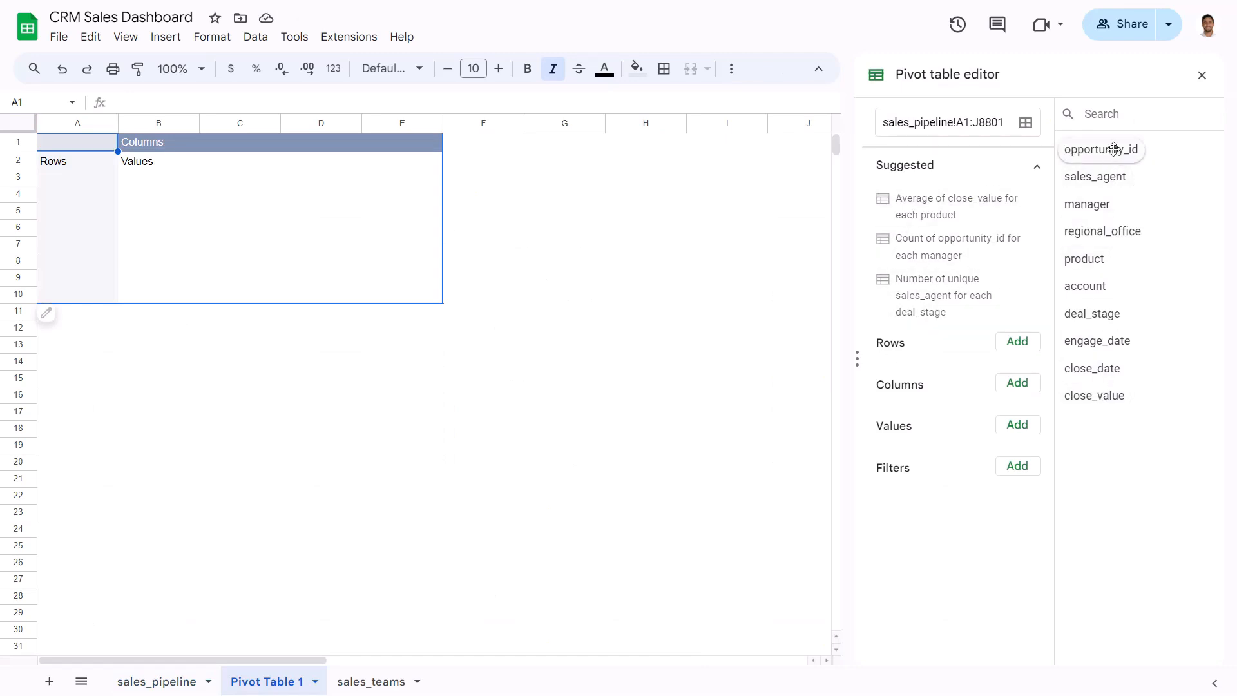
pyautogui.moveTo(1114, 149); pyautogui.dragTo(964, 464)
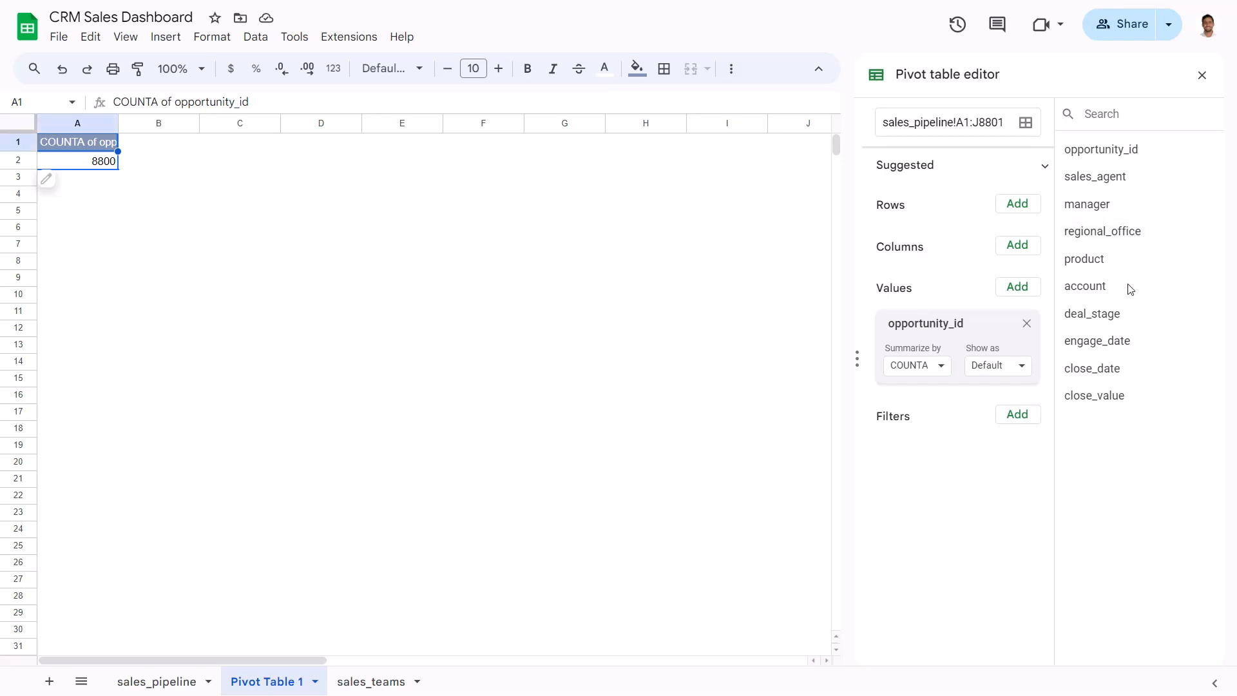
# Step: Add a deal_stage filter to the pivot table that keeps only Won, excluding Engaging, Lost and Prospecting
pyautogui.moveTo(1107, 313); pyautogui.dragTo(978, 463)
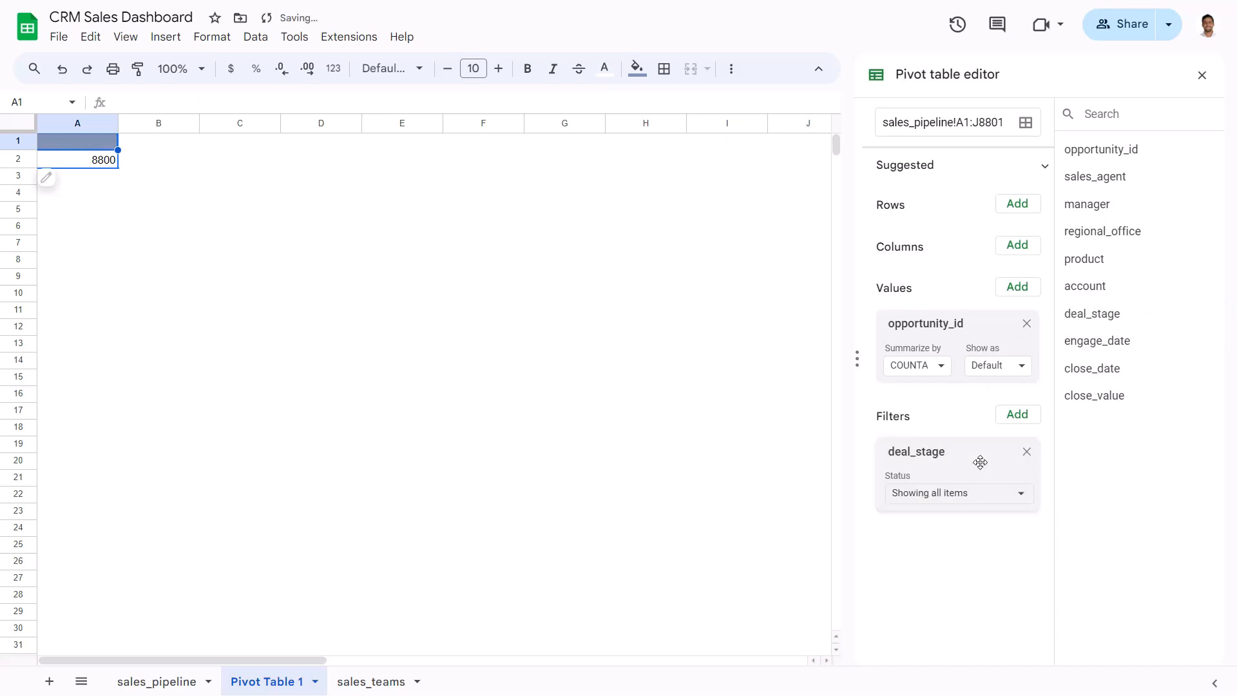
pyautogui.click(988, 493)
pyautogui.click(965, 536)
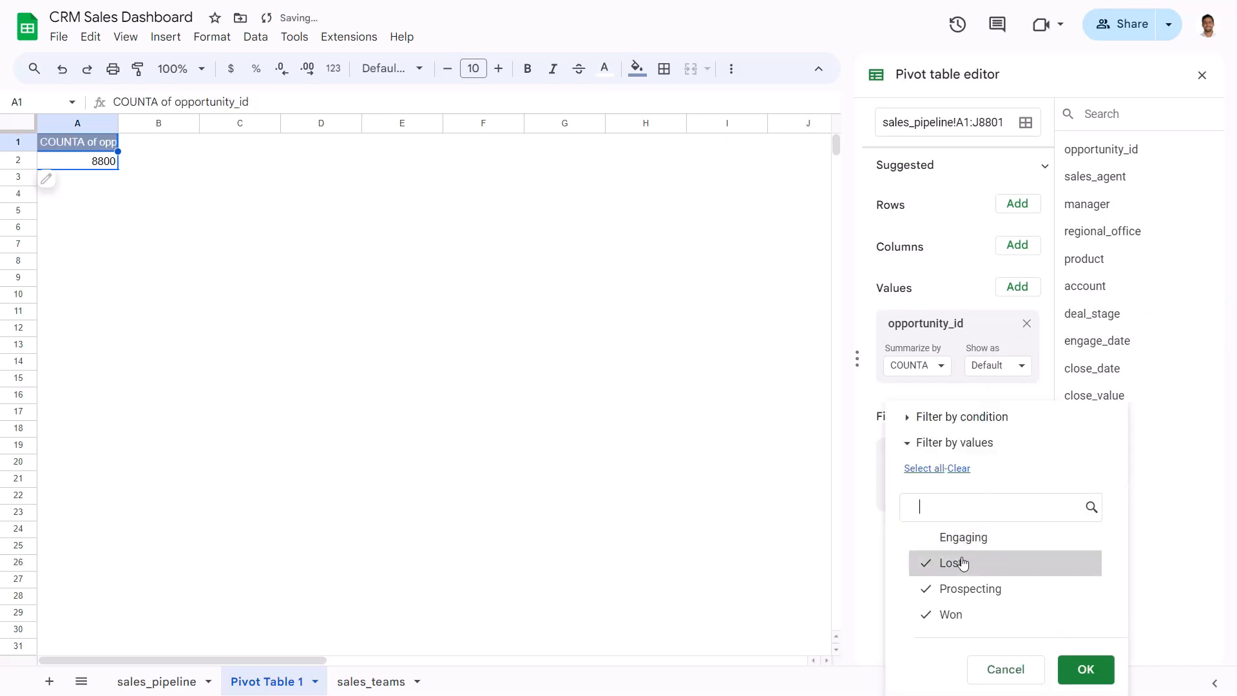
pyautogui.click(953, 563)
pyautogui.click(966, 589)
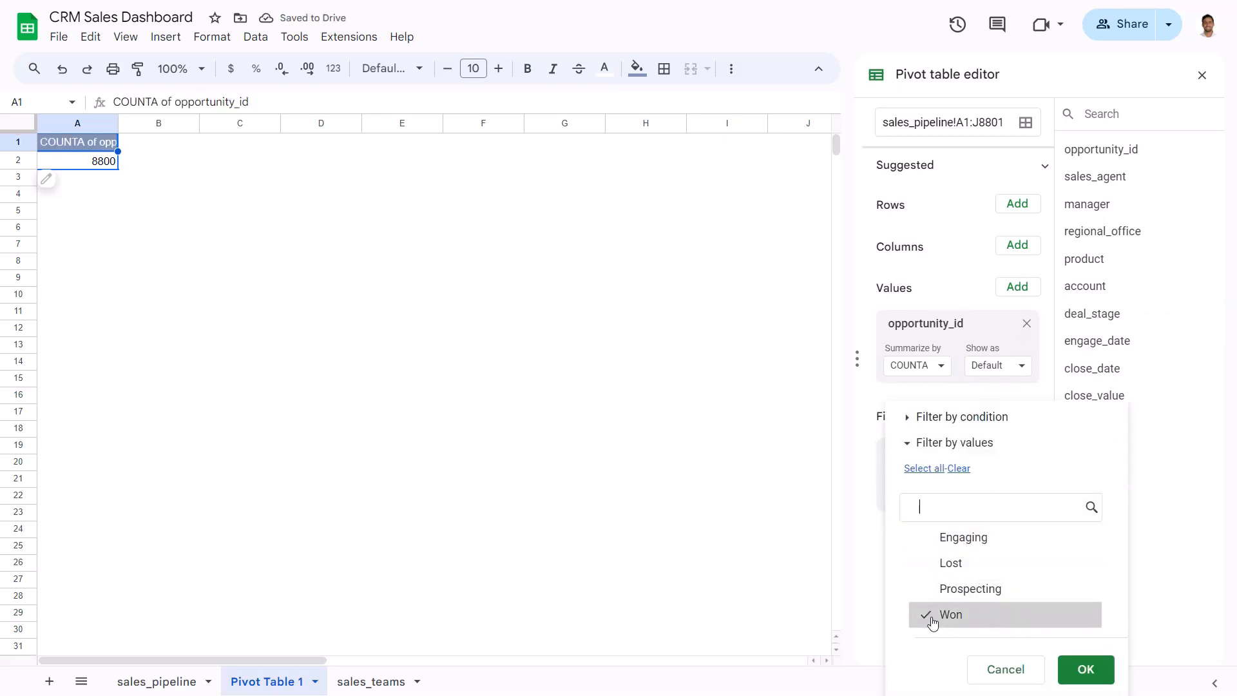
pyautogui.click(1088, 670)
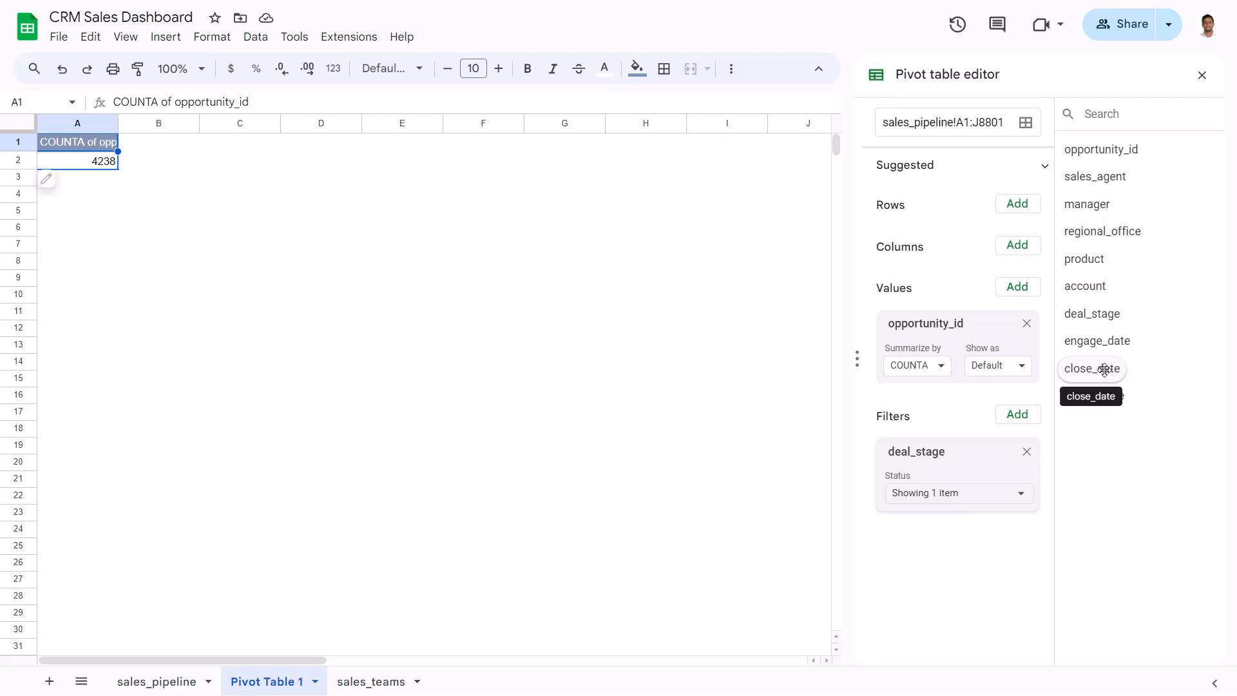
# Step: Add close_date as the pivot rows grouped by Year-Quarter, and review the won opportunity count for each quarter
pyautogui.moveTo(1104, 369); pyautogui.dragTo(988, 215)
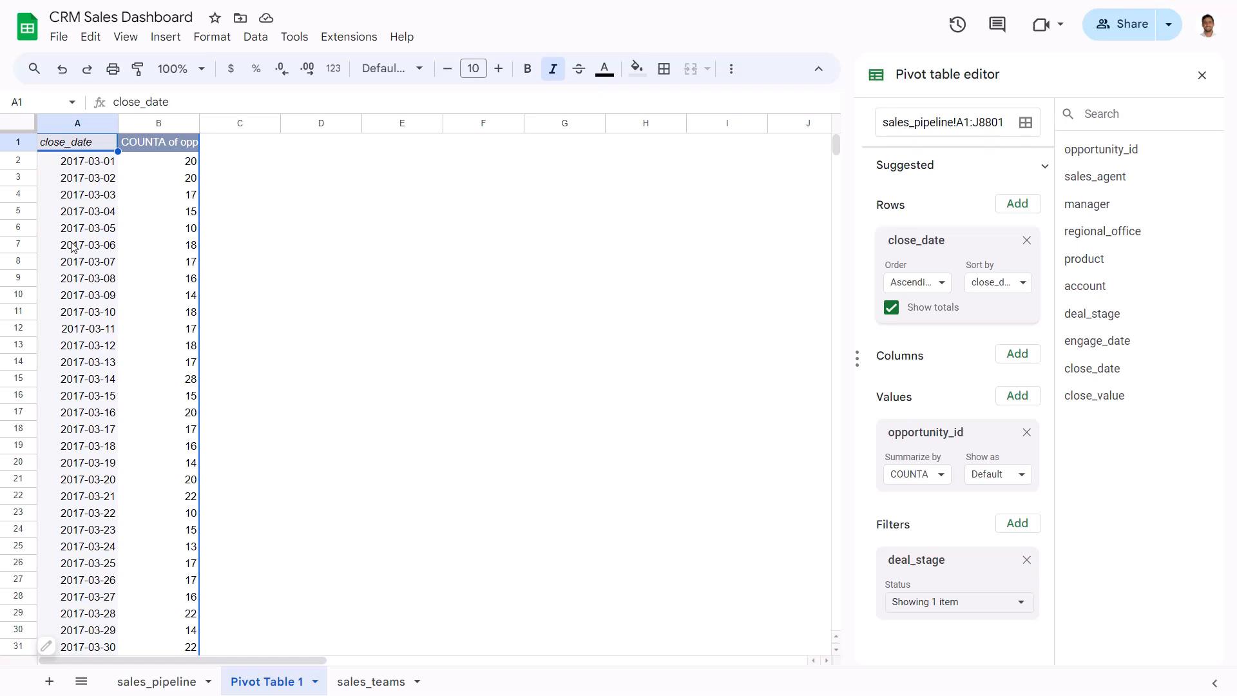
pyautogui.rightClick(87, 211)
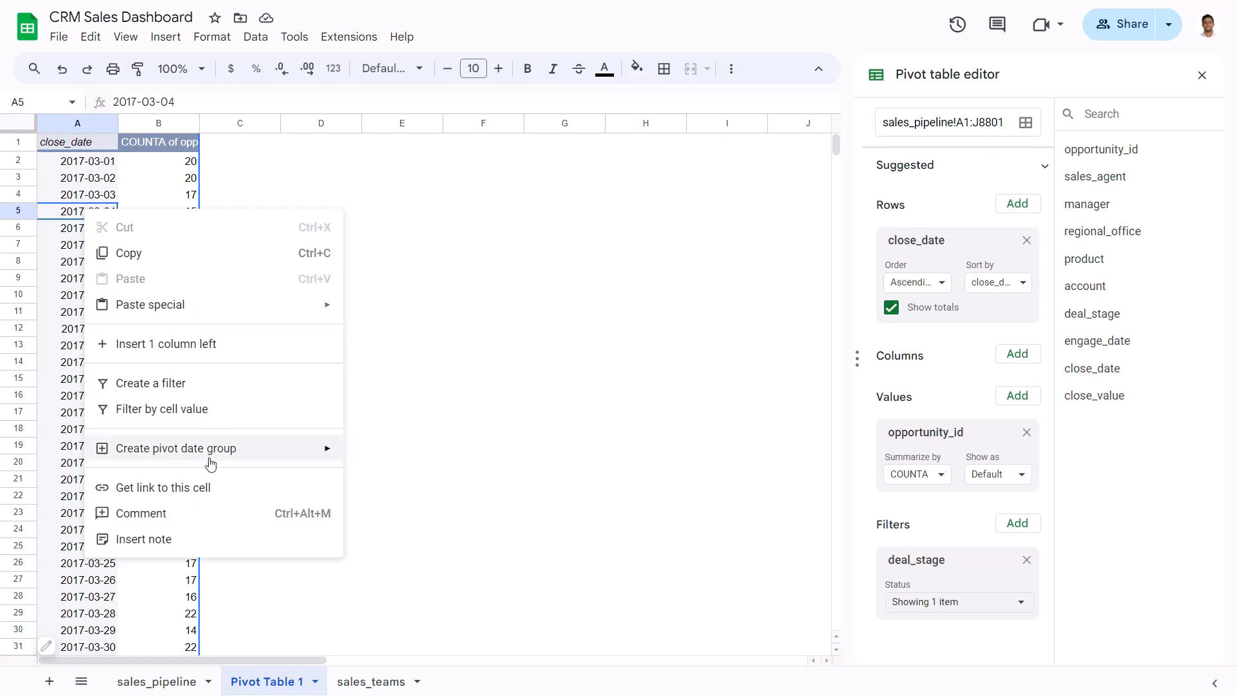
pyautogui.moveTo(211, 459)
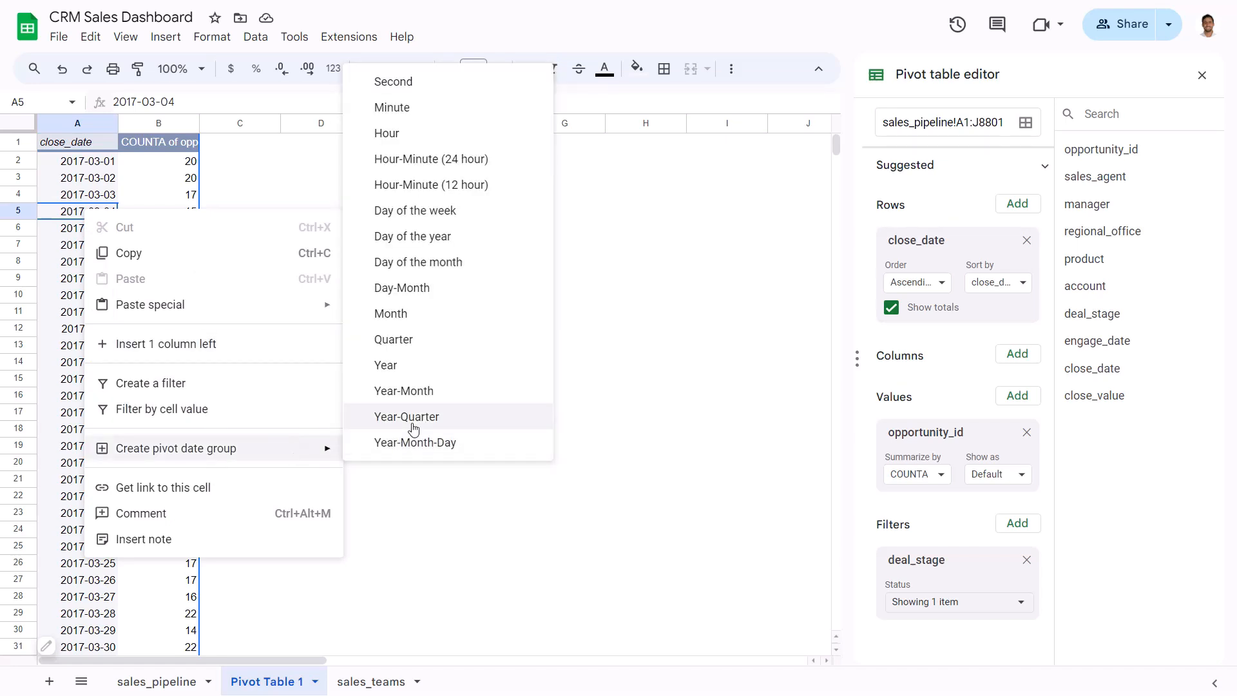
pyautogui.click(418, 418)
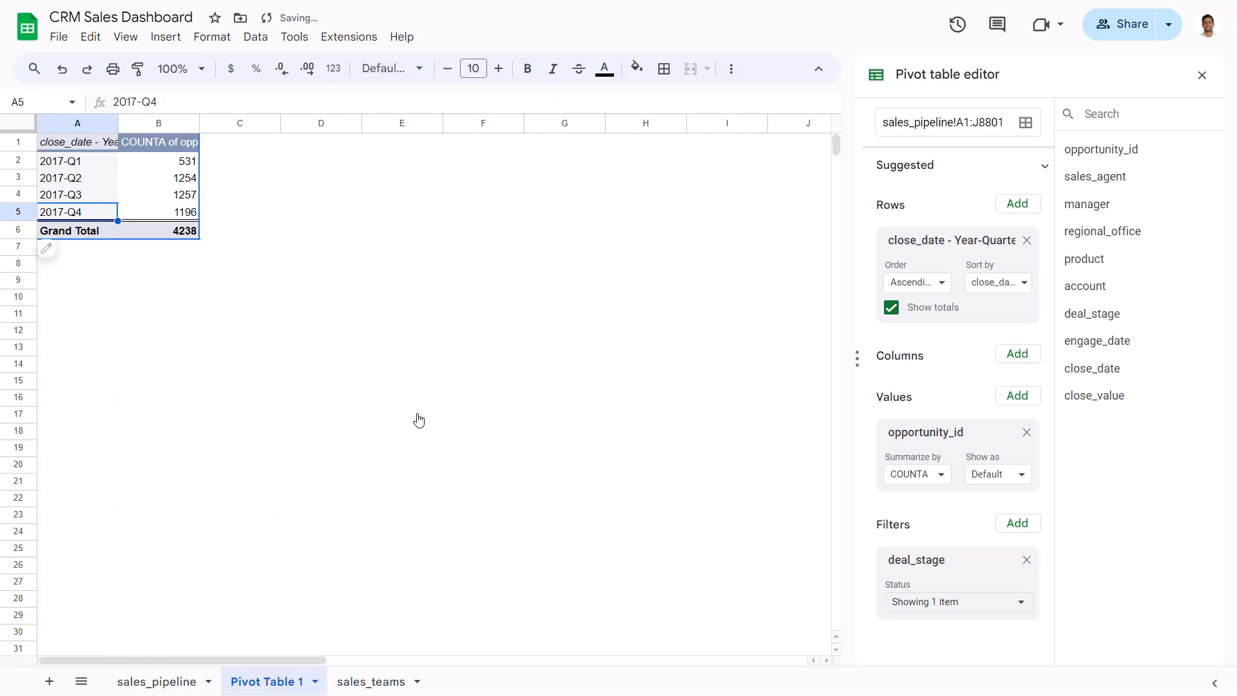
pyautogui.click(187, 165)
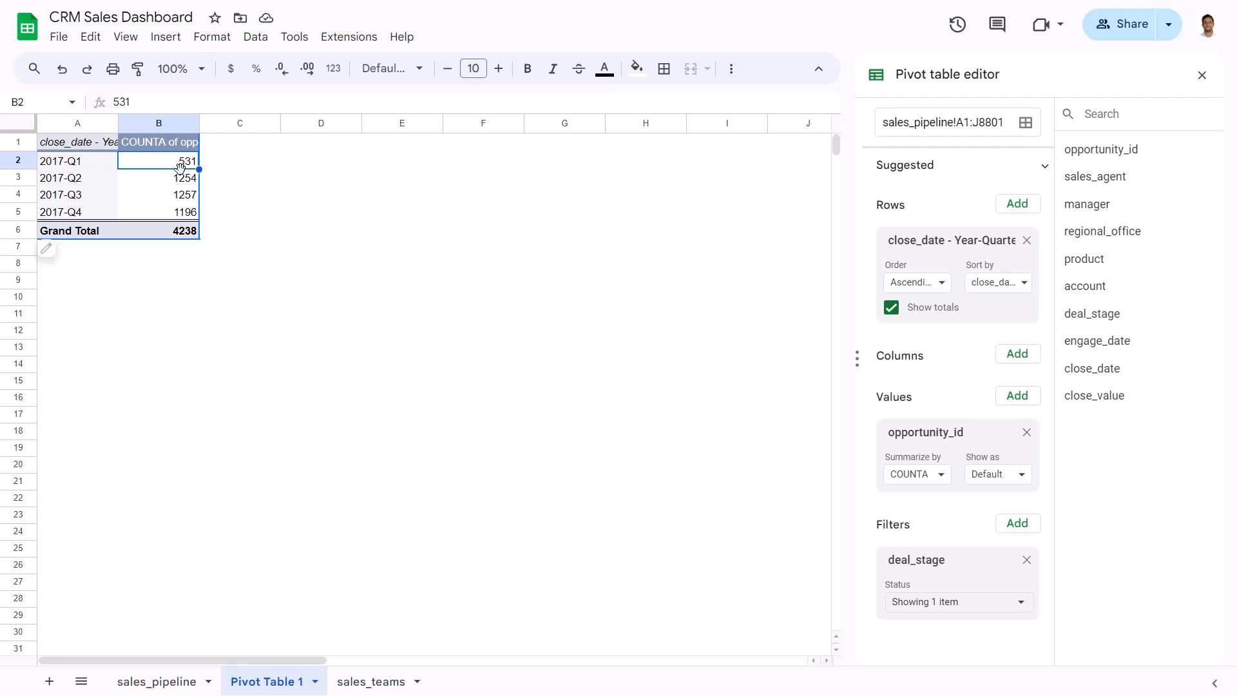
pyautogui.click(157, 182)
pyautogui.click(161, 194)
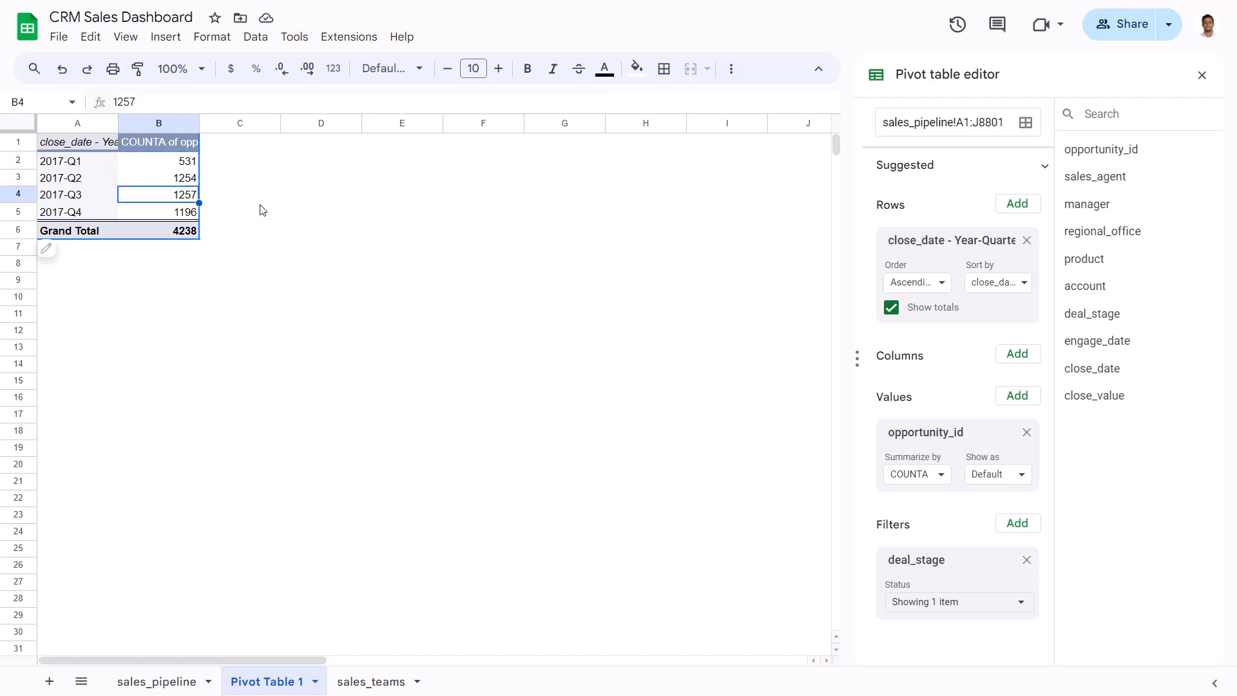
pyautogui.click(165, 215)
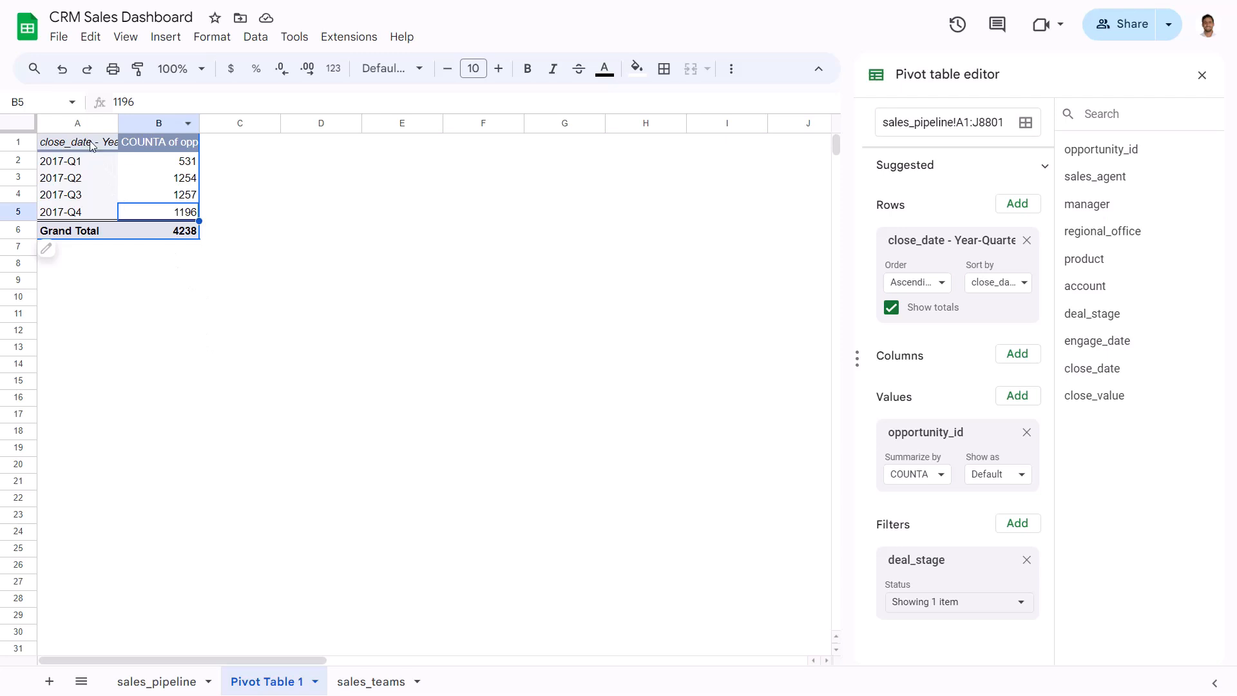
# Step: Copy the pivot table in A1:B6 and paste it at A9
pyautogui.moveTo(95, 147); pyautogui.dragTo(161, 236)
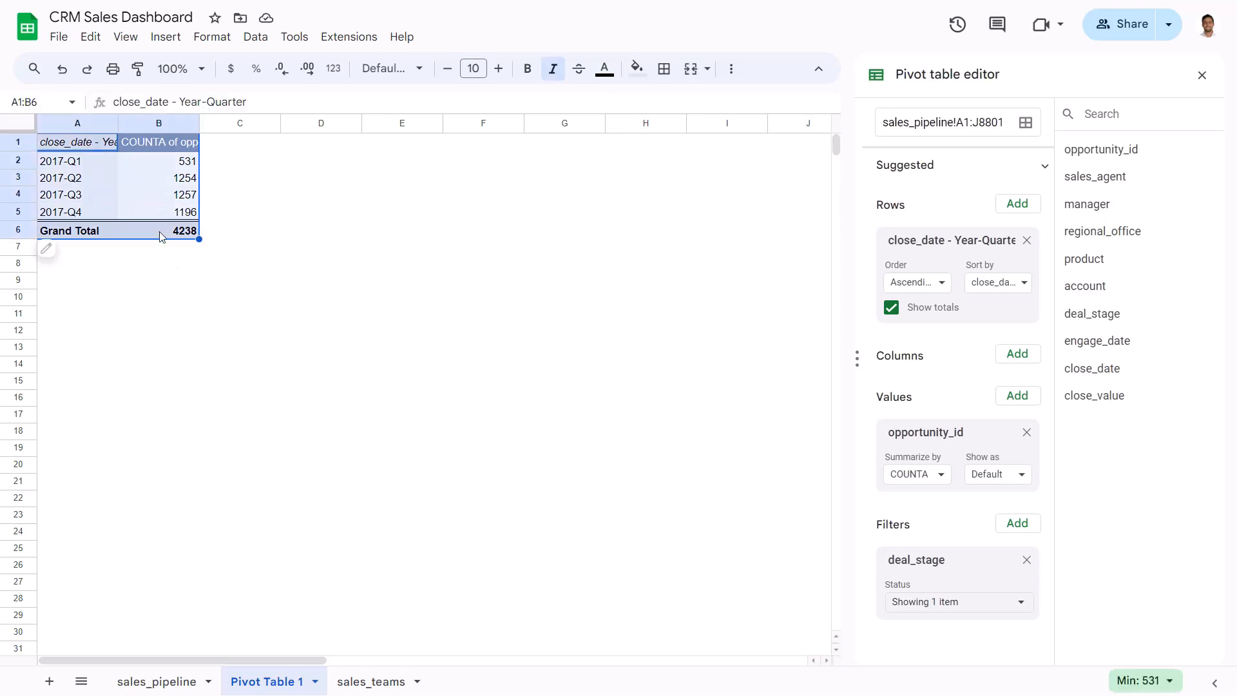
pyautogui.hotkey('ctrl', 'c')
pyautogui.click(65, 289)
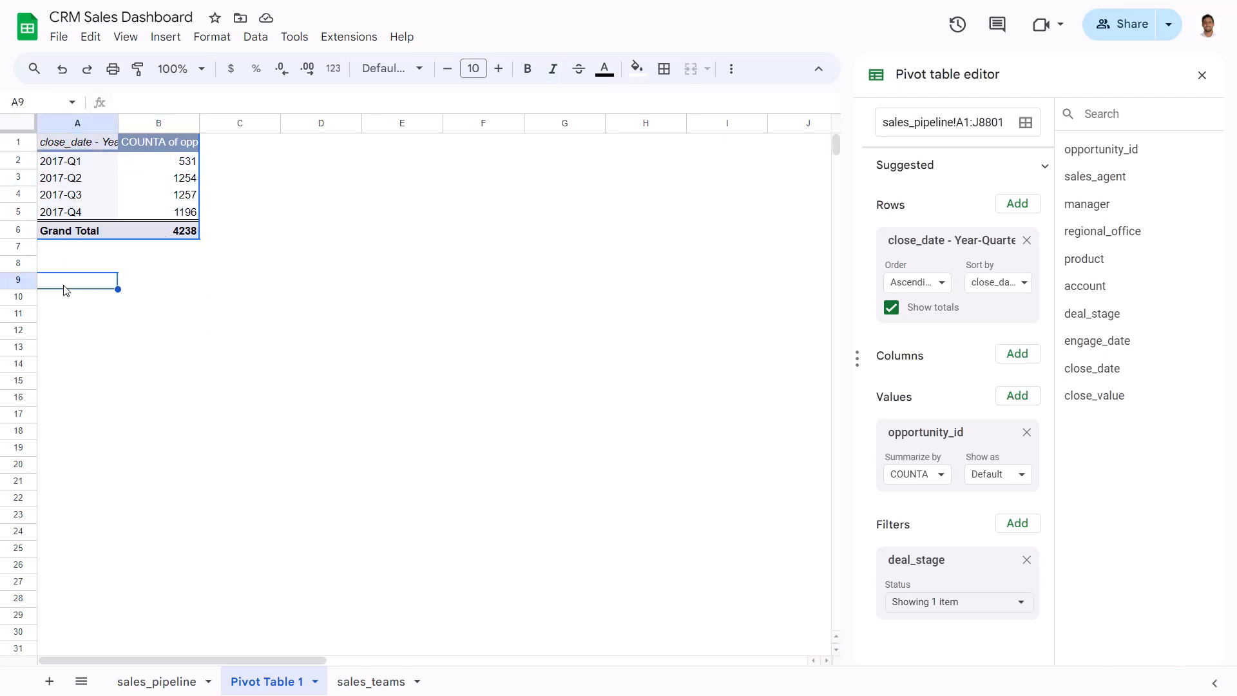
pyautogui.hotkey('ctrl', 'v')
pyautogui.click(64, 286)
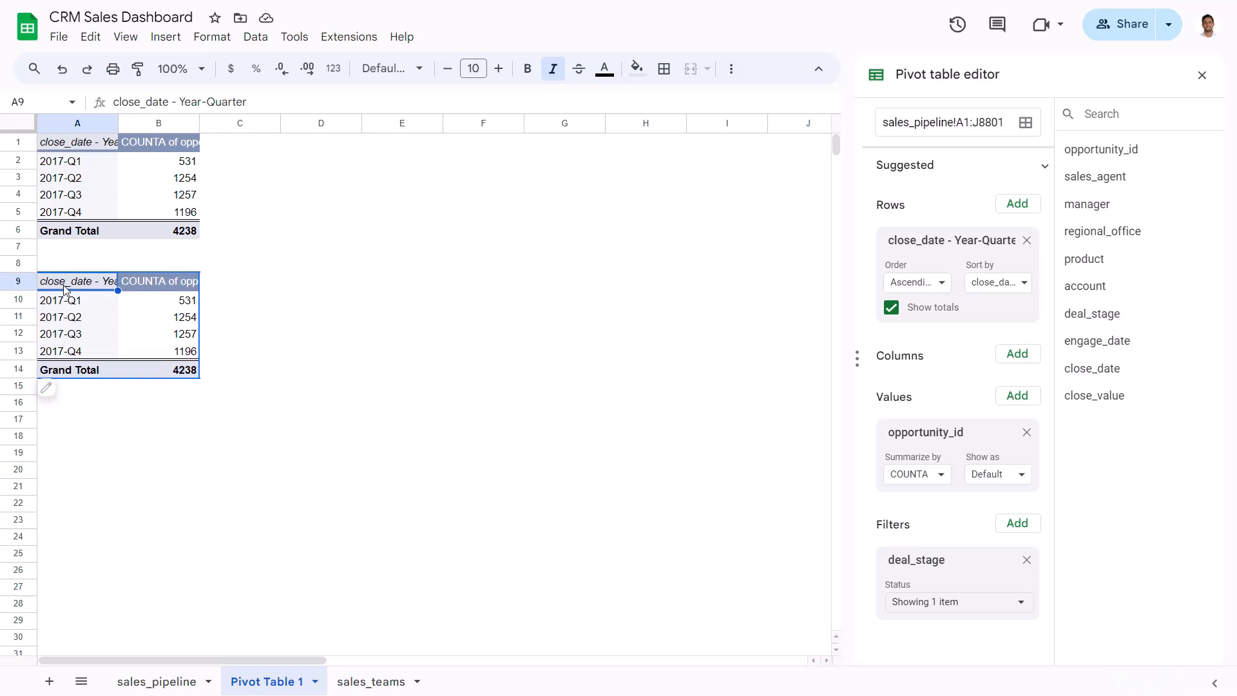
# Step: Include Lost along with Won in the A9 pivot's deal_stage filter and add deal_stage as its columns
pyautogui.click(1023, 602)
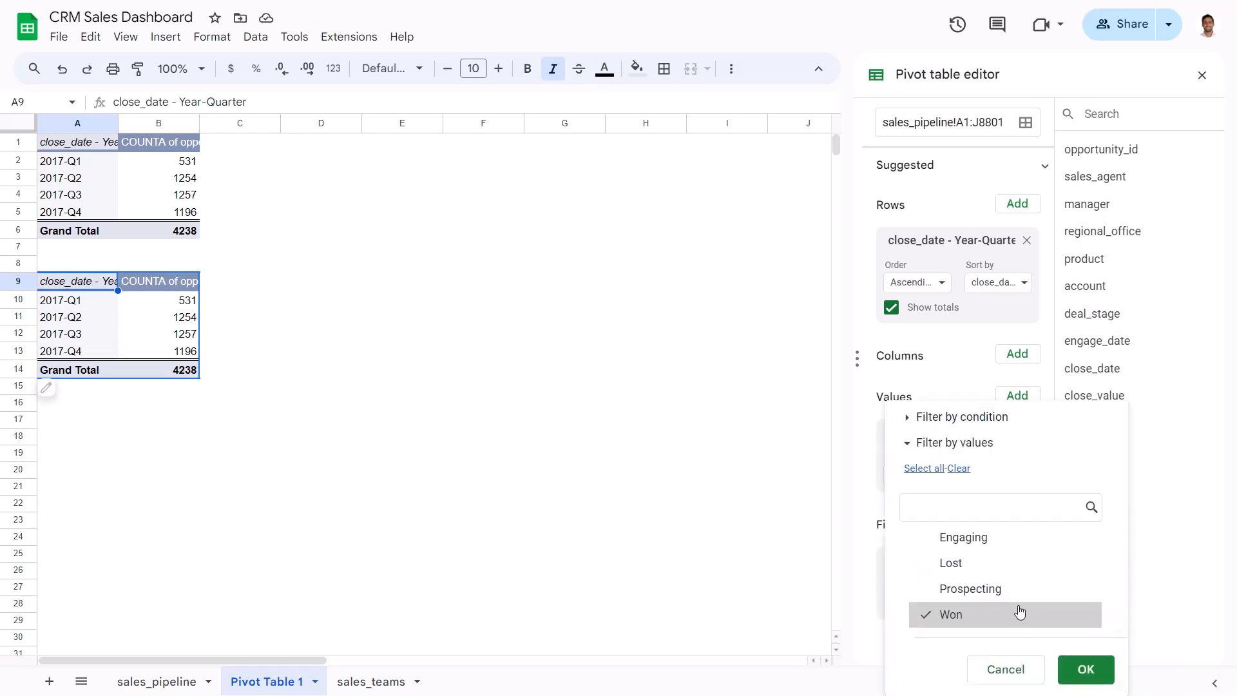
pyautogui.click(949, 563)
pyautogui.click(1094, 670)
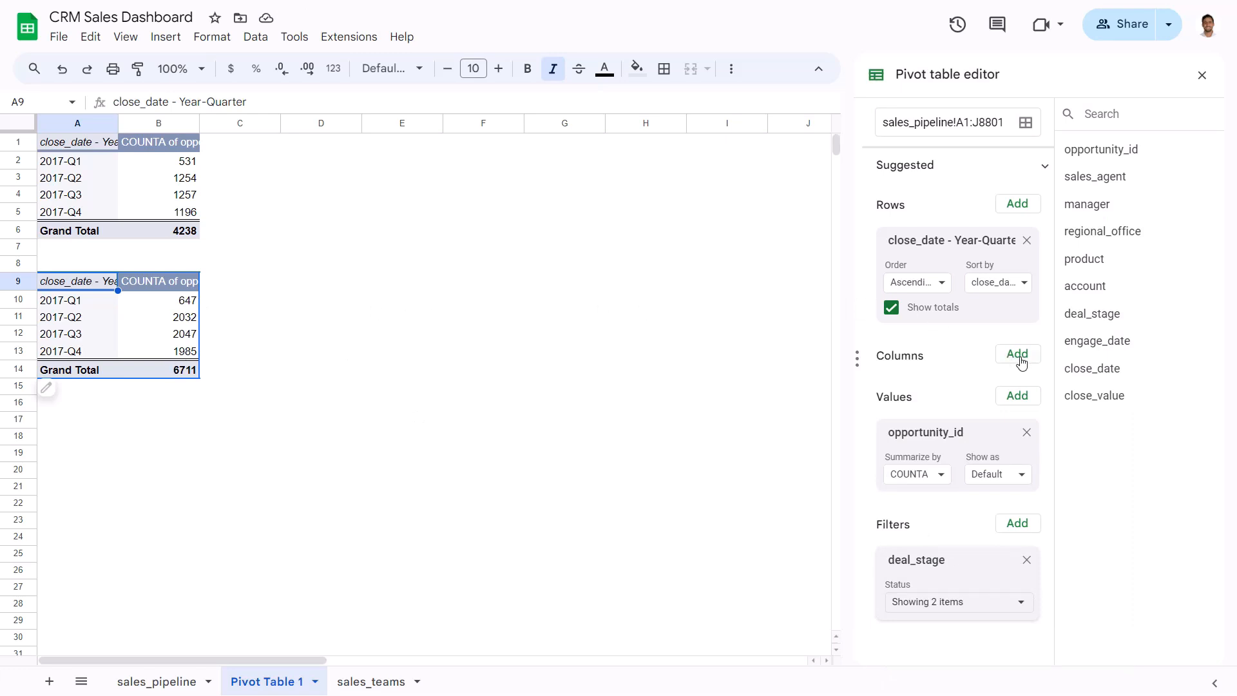
pyautogui.click(1018, 361)
pyautogui.click(1052, 571)
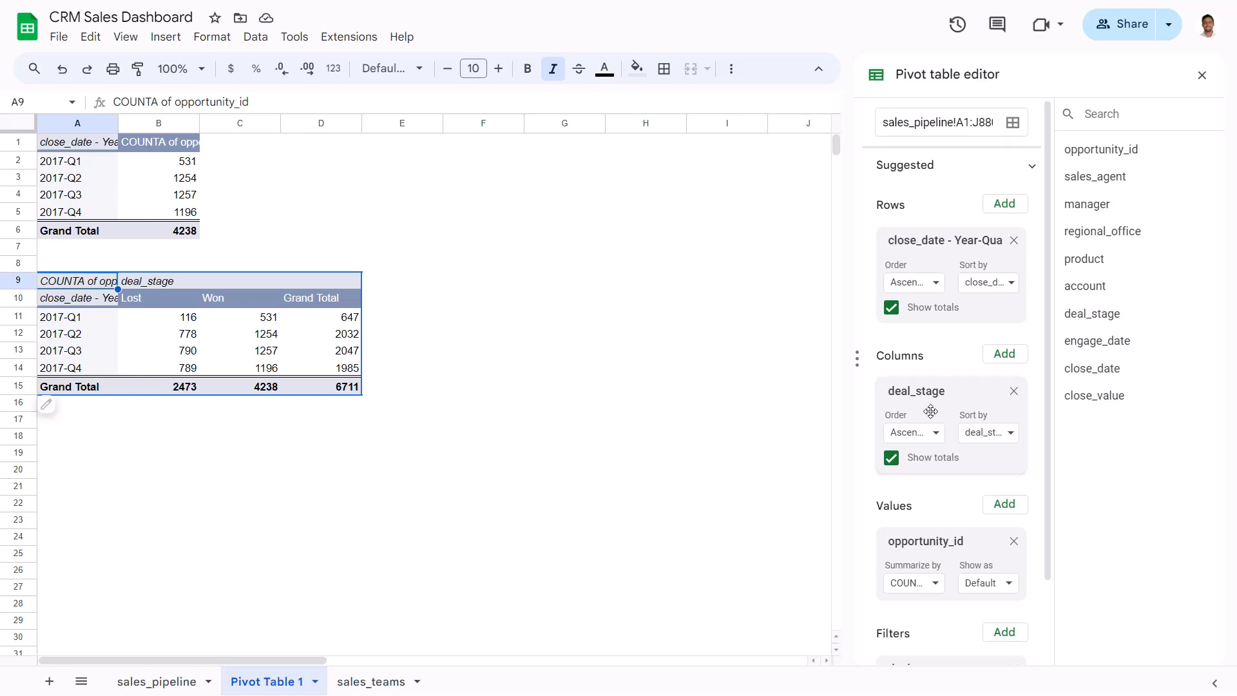
# Step: Show the A9 pivot's opportunity_id counts as % of row and turn off the totals for its deal_stage columns
pyautogui.scroll(-2, 941, 410)
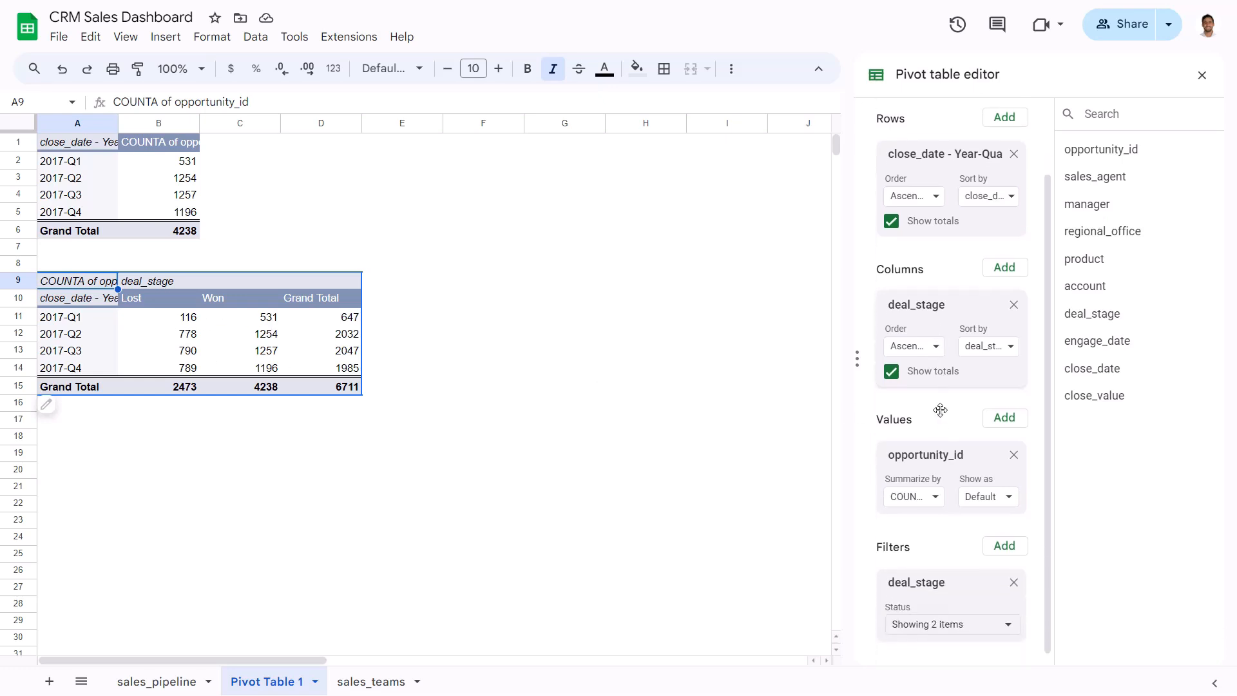
pyautogui.click(997, 491)
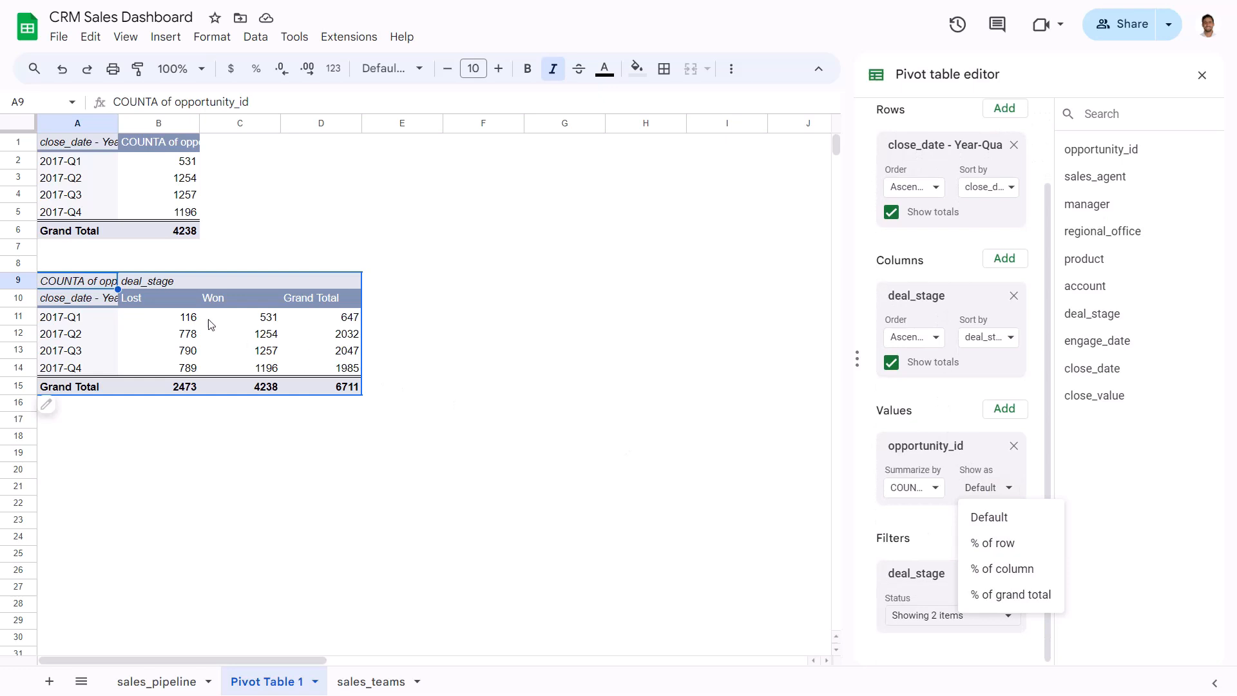
pyautogui.click(1016, 548)
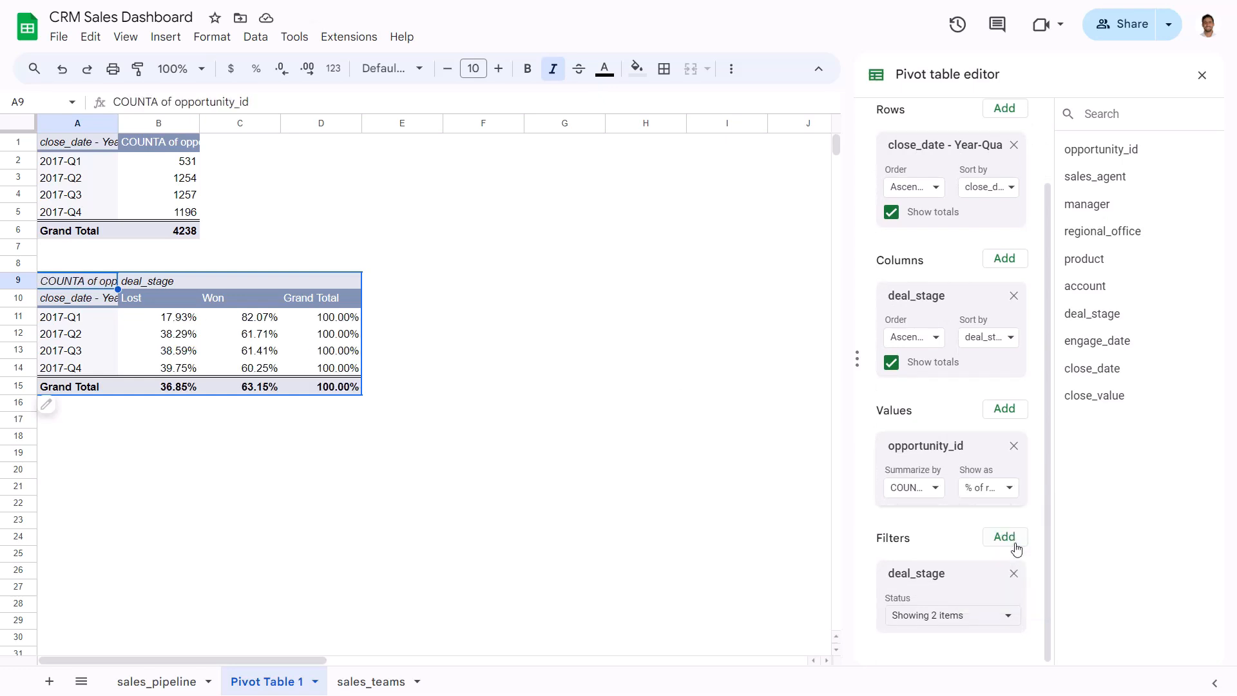
pyautogui.click(255, 319)
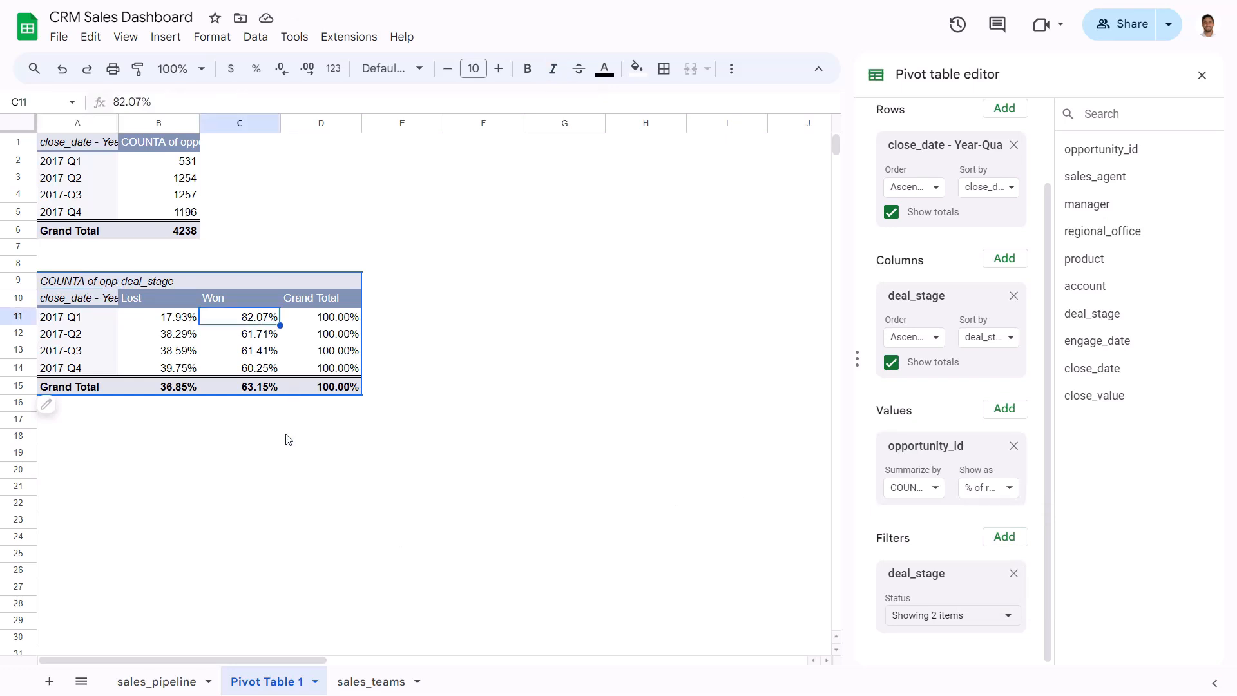
pyautogui.click(263, 336)
pyautogui.click(262, 354)
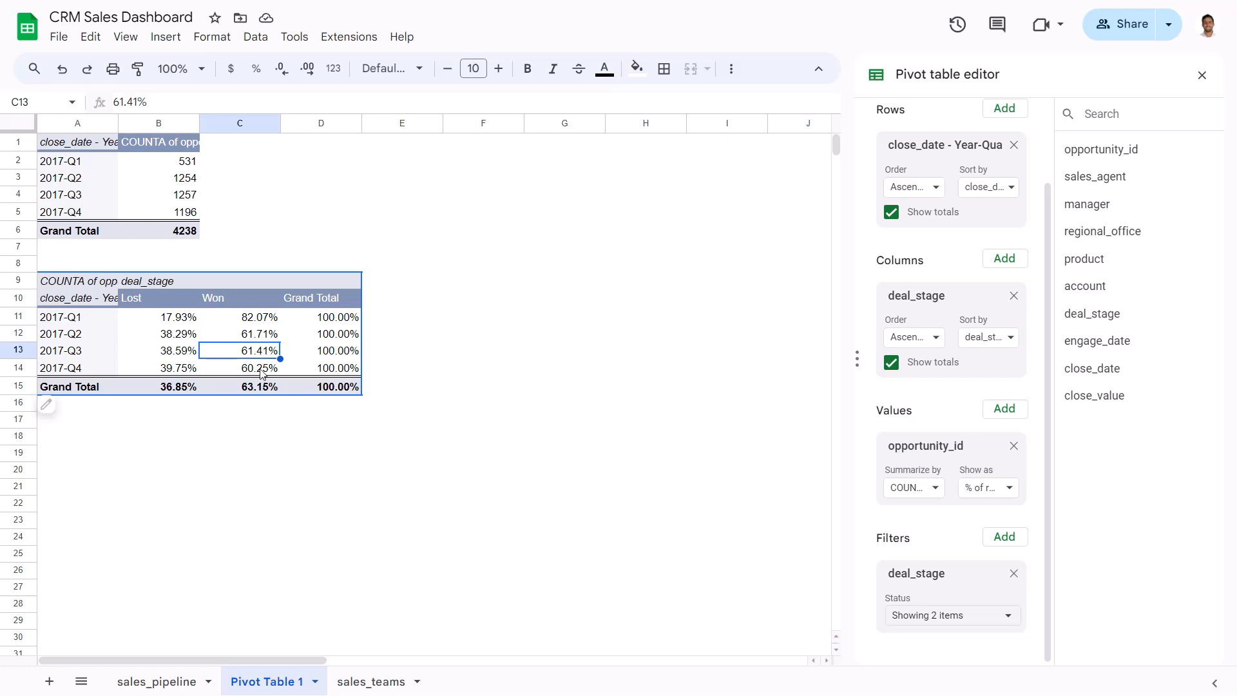
pyautogui.click(263, 370)
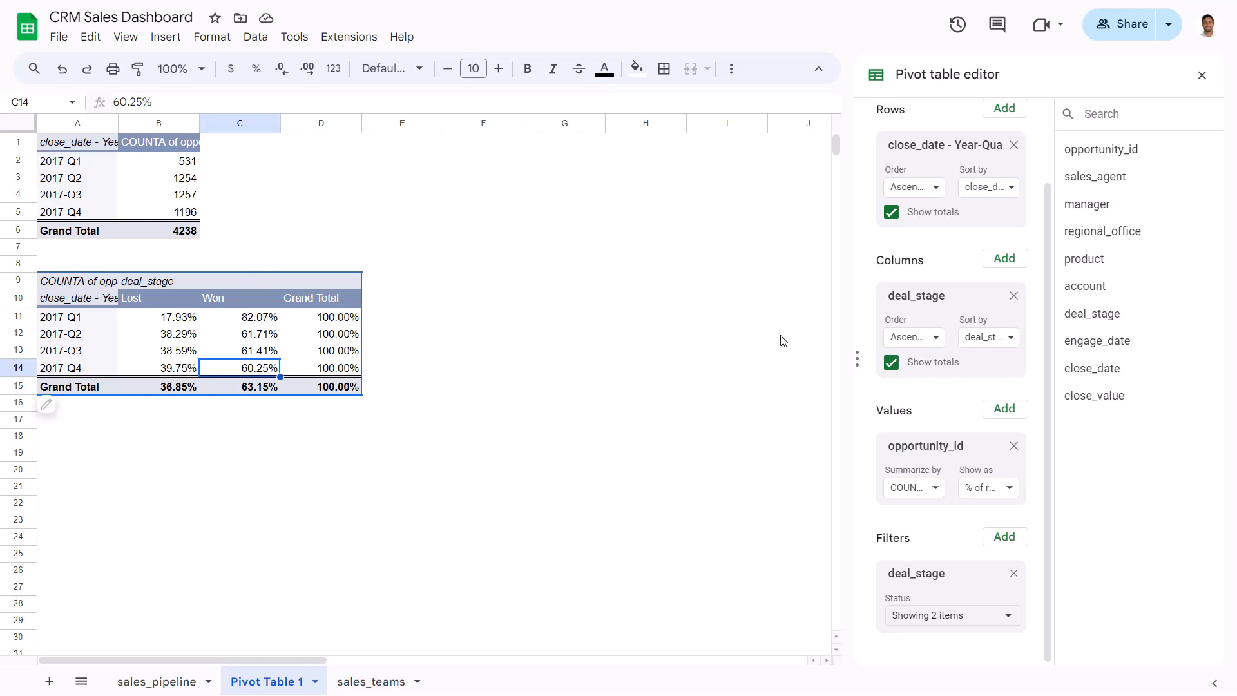
pyautogui.click(891, 363)
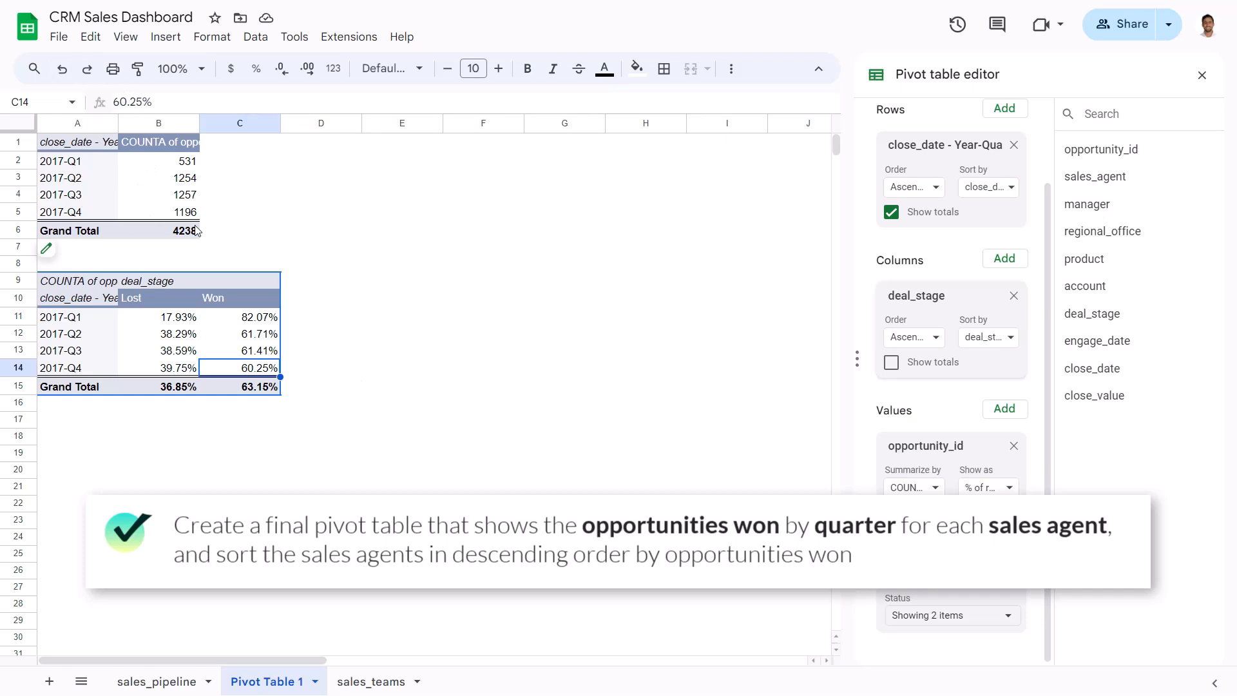
# Step: Copy the won-by-quarter pivot table in A1:B6 to A18 and add sales_agent as the copy's columns
pyautogui.moveTo(88, 147); pyautogui.dragTo(152, 229)
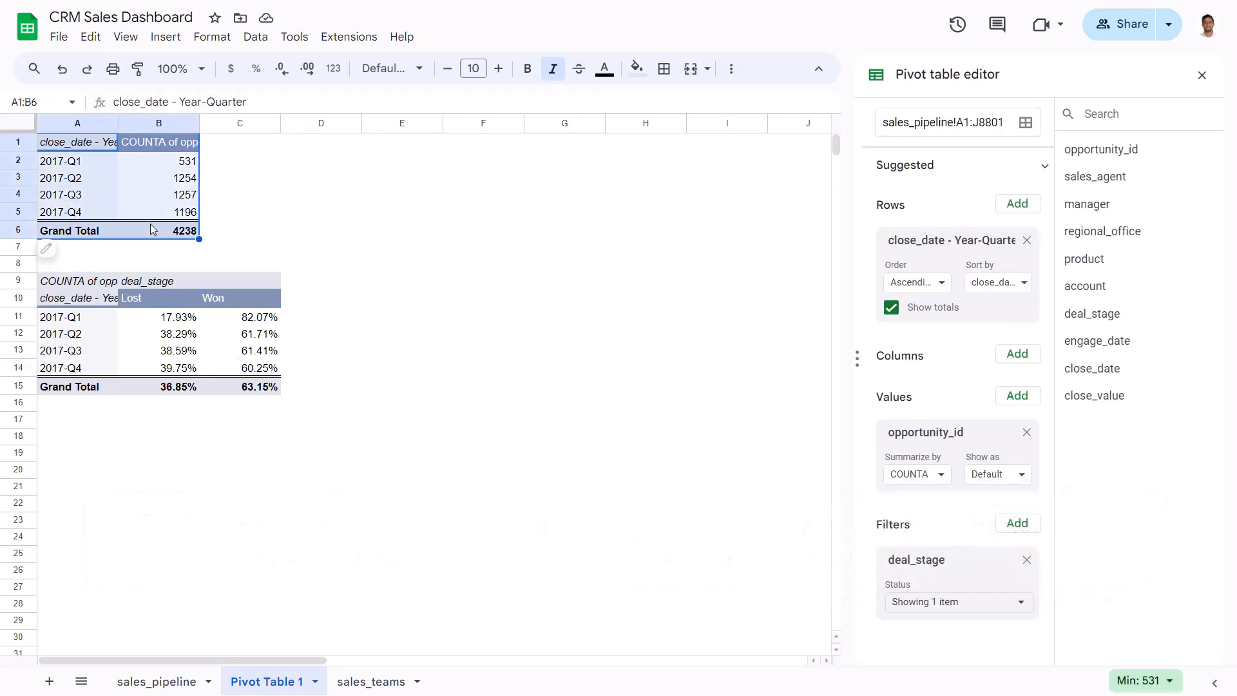
pyautogui.click(76, 437)
pyautogui.hotkey('ctrl', 'v')
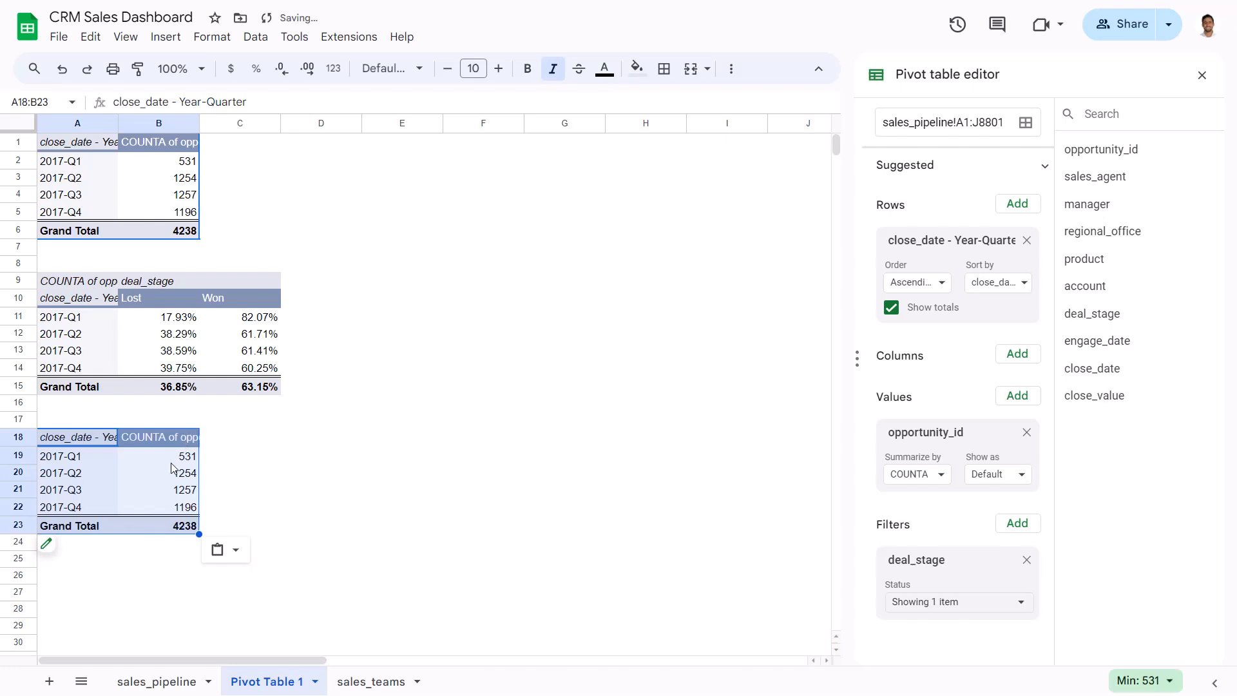
pyautogui.click(168, 455)
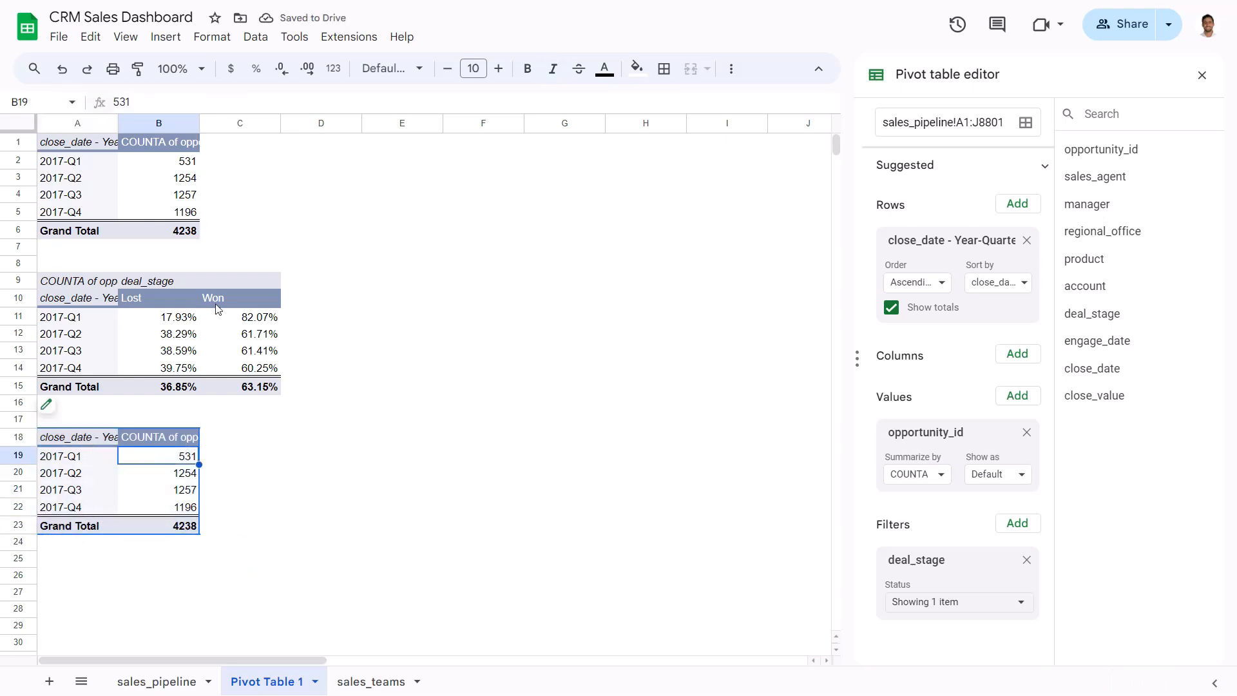
pyautogui.click(1018, 354)
pyautogui.click(1042, 443)
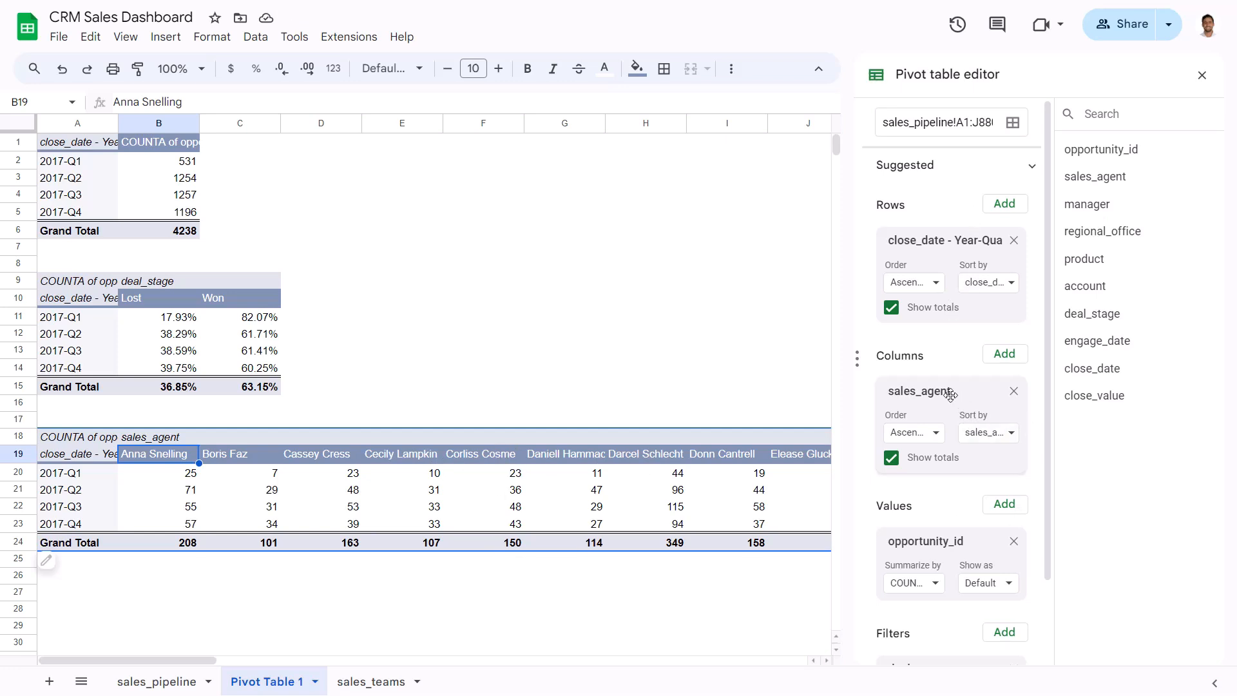
# Step: Rearrange the A18 pivot table so sales_agent forms the rows and the close_date quarters form the columns
pyautogui.moveTo(952, 395); pyautogui.dragTo(955, 349)
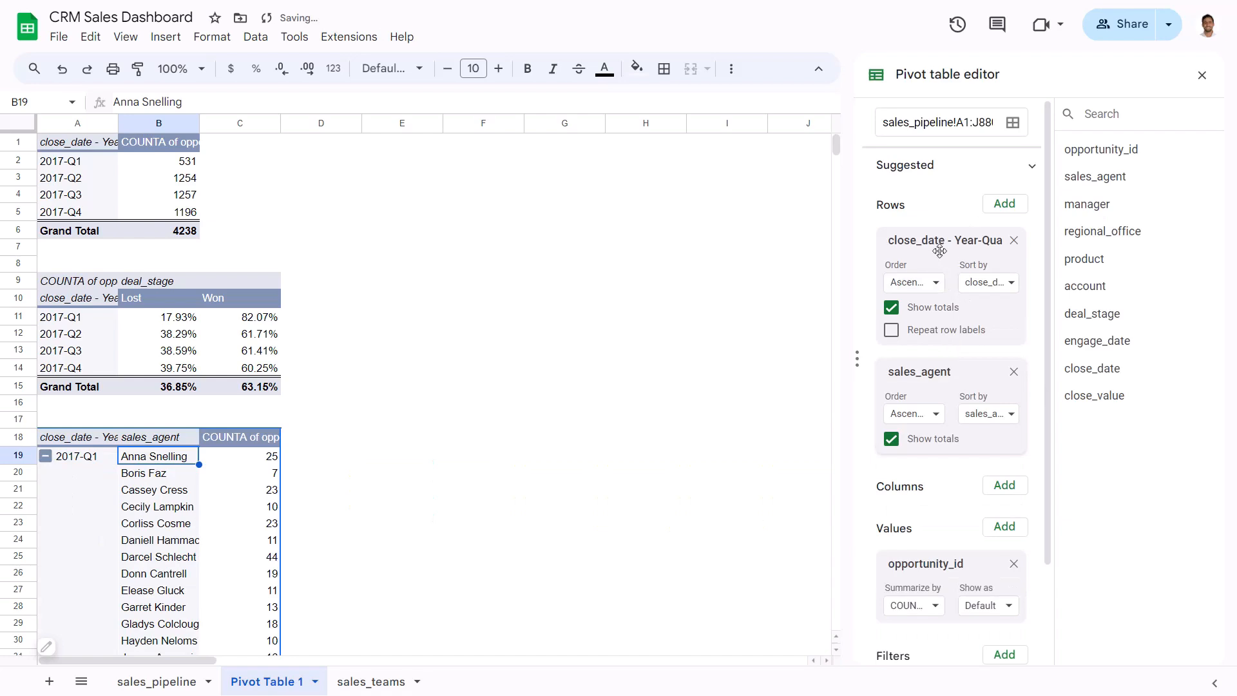
pyautogui.moveTo(939, 249); pyautogui.dragTo(936, 404)
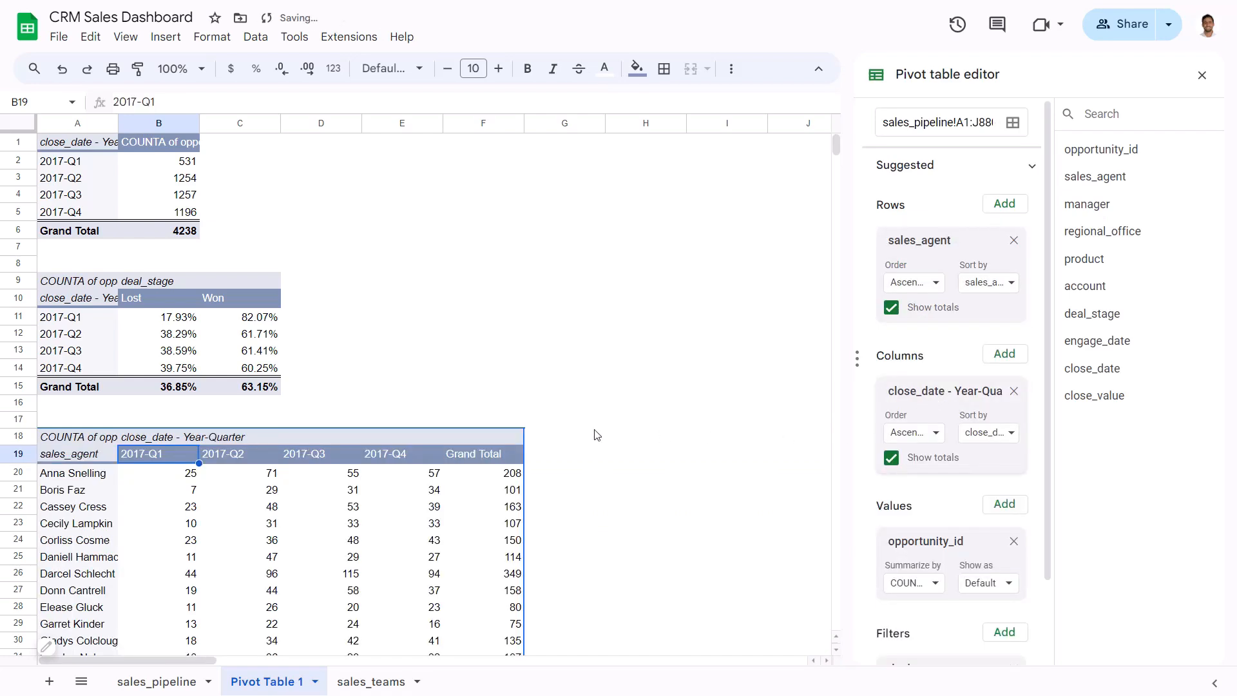
pyautogui.scroll(-5, 436, 393)
pyautogui.scroll(2, 437, 393)
pyautogui.scroll(-2, 436, 393)
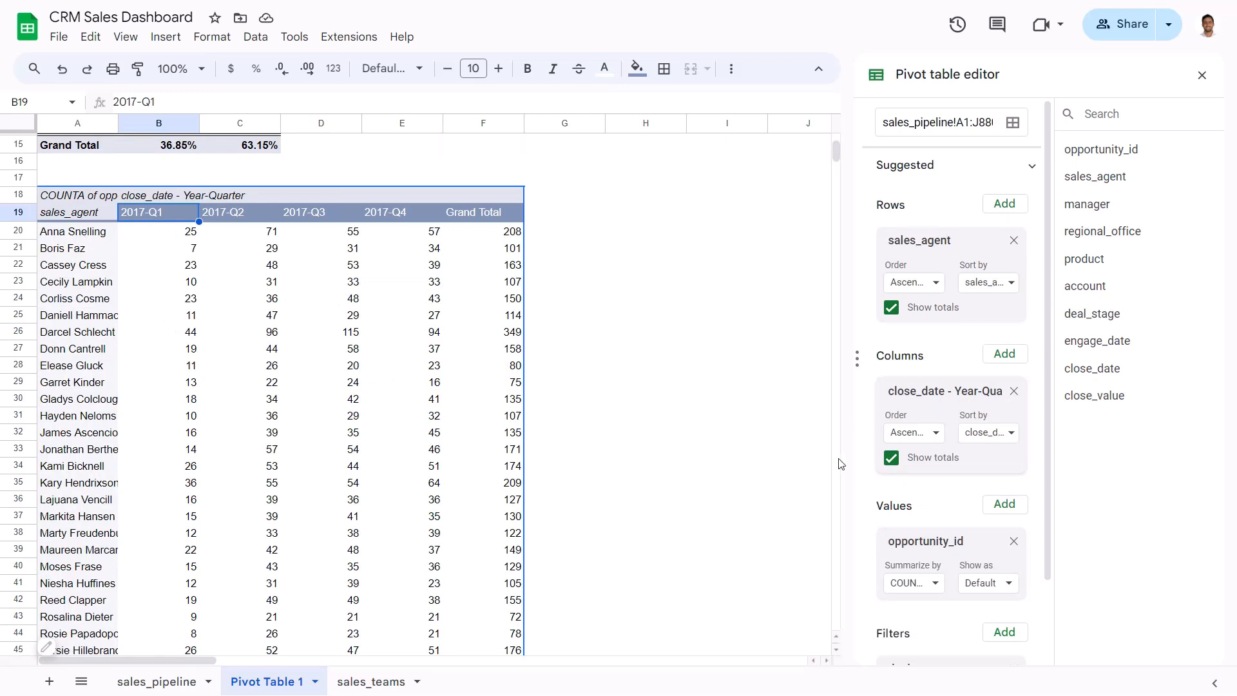
pyautogui.scroll(-2, 922, 509)
pyautogui.scroll(2, 931, 525)
# Step: Sort the A18 pivot's sales_agent rows in descending order by COUNTA of opportunity_id in 2017-Q4
pyautogui.click(935, 285)
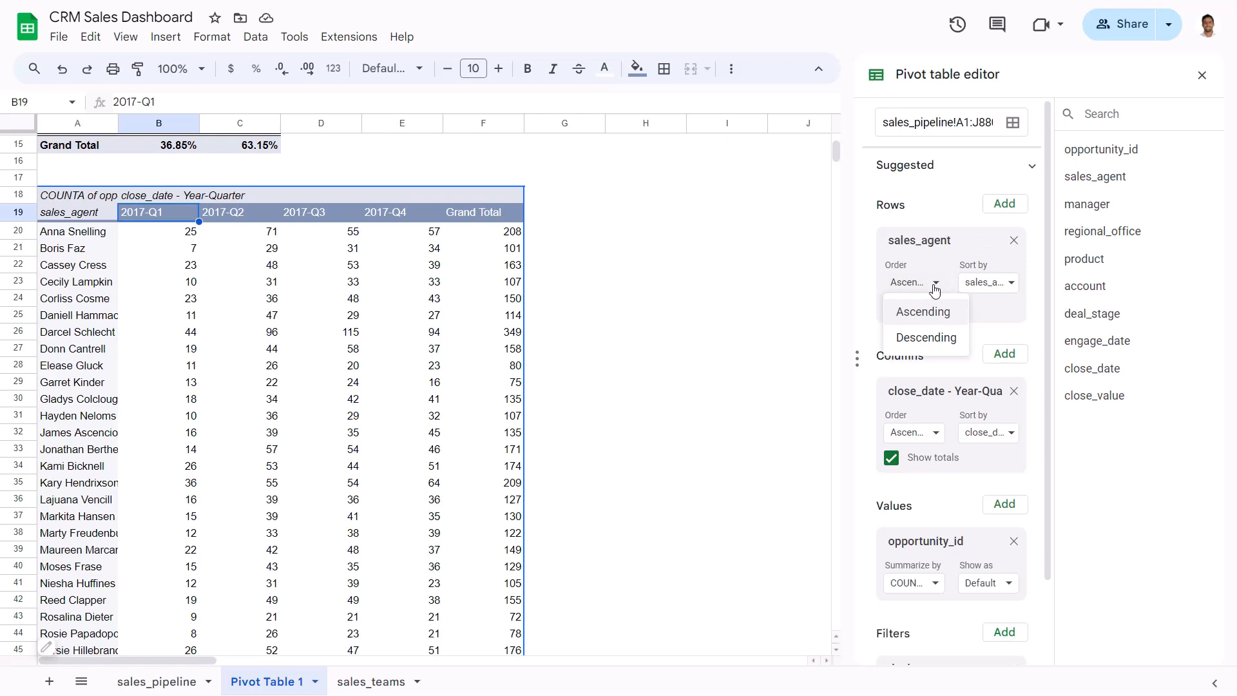
pyautogui.click(932, 334)
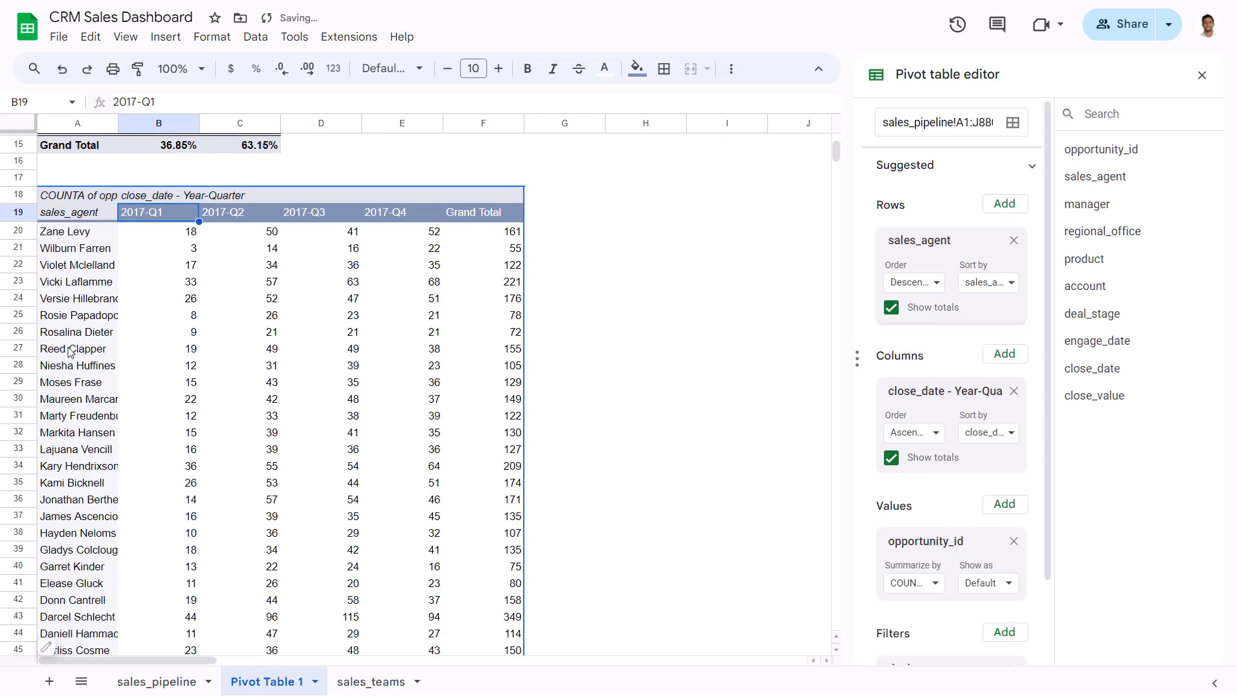
pyautogui.click(987, 283)
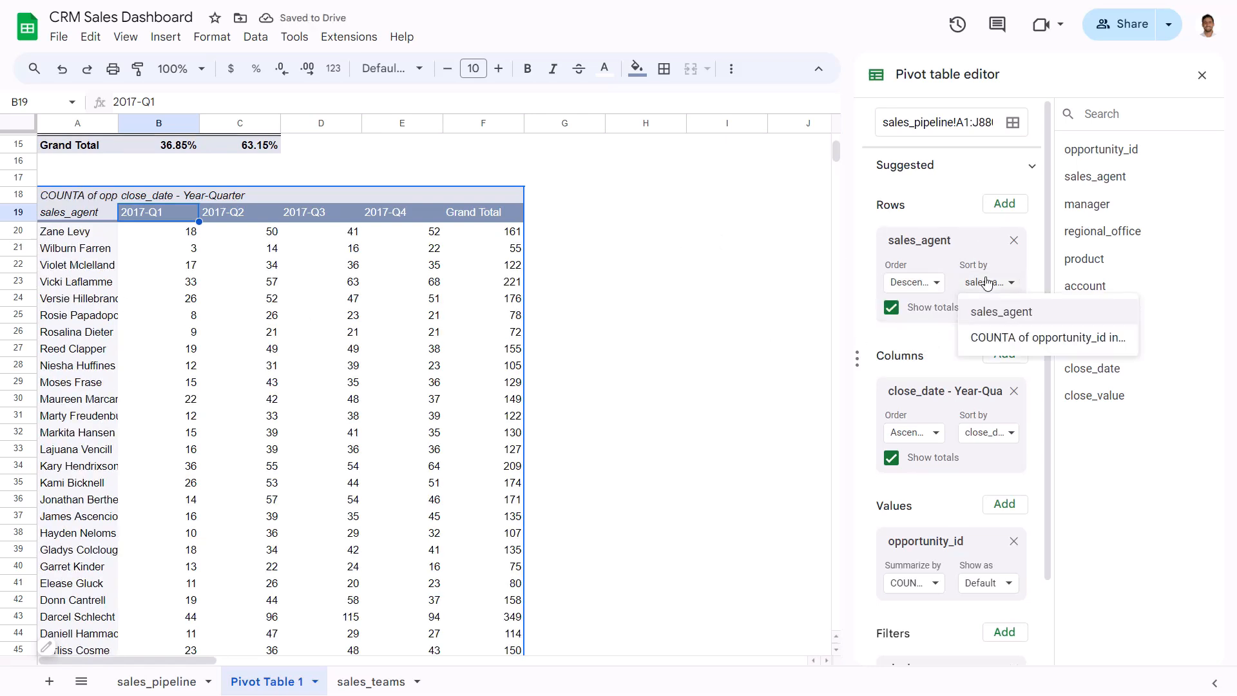
pyautogui.click(1014, 345)
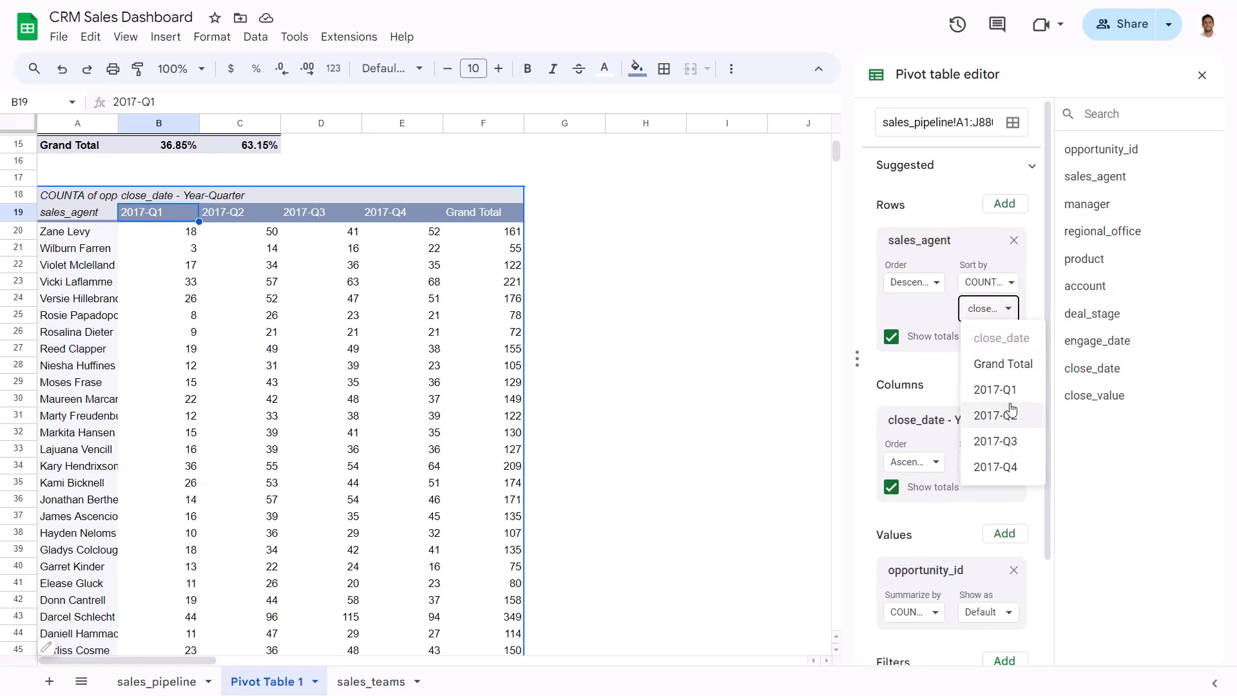
pyautogui.click(995, 467)
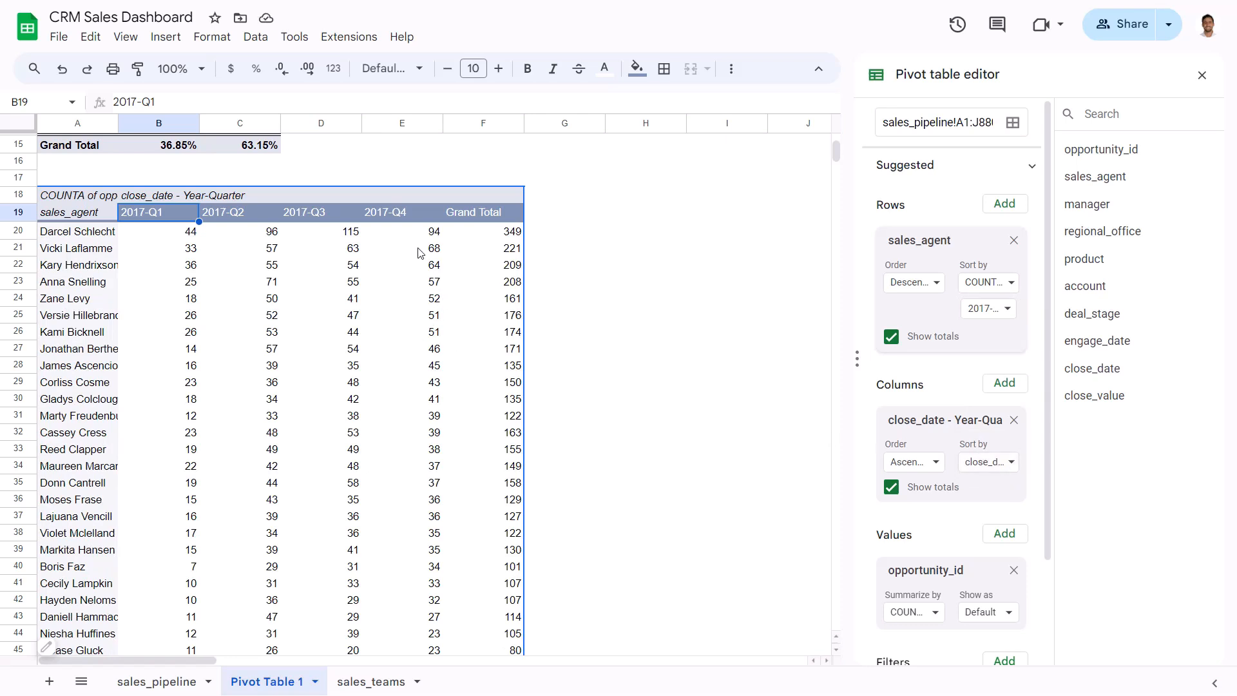
pyautogui.moveTo(422, 233); pyautogui.dragTo(422, 265)
pyautogui.moveTo(420, 314); pyautogui.dragTo(420, 379)
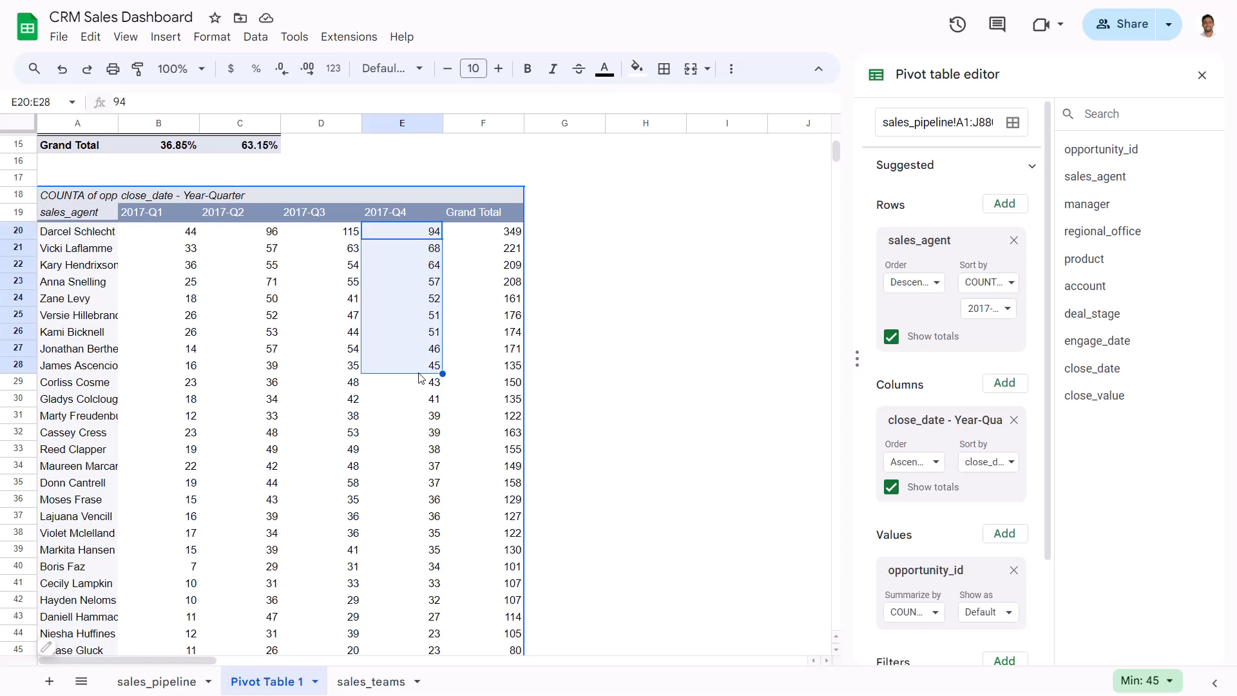
# Step: Base the sales_agent row sorting in the A18 pivot on the Grand Total column
pyautogui.click(77, 233)
pyautogui.click(1004, 309)
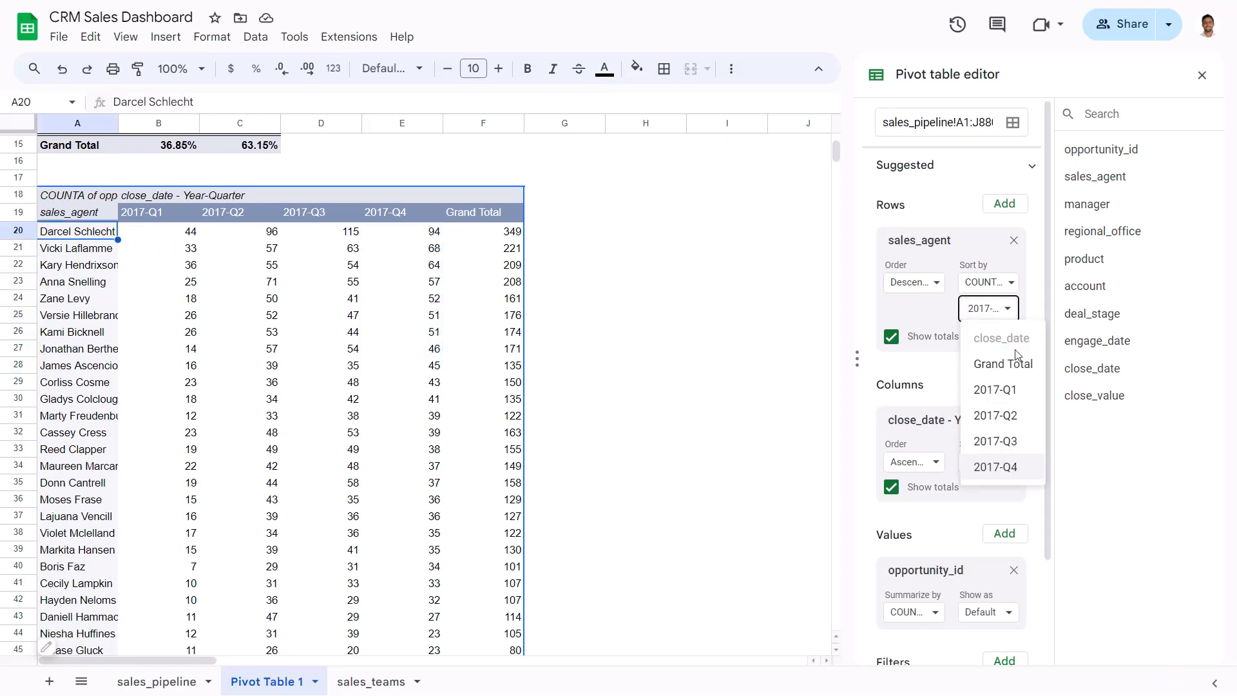
pyautogui.click(1011, 362)
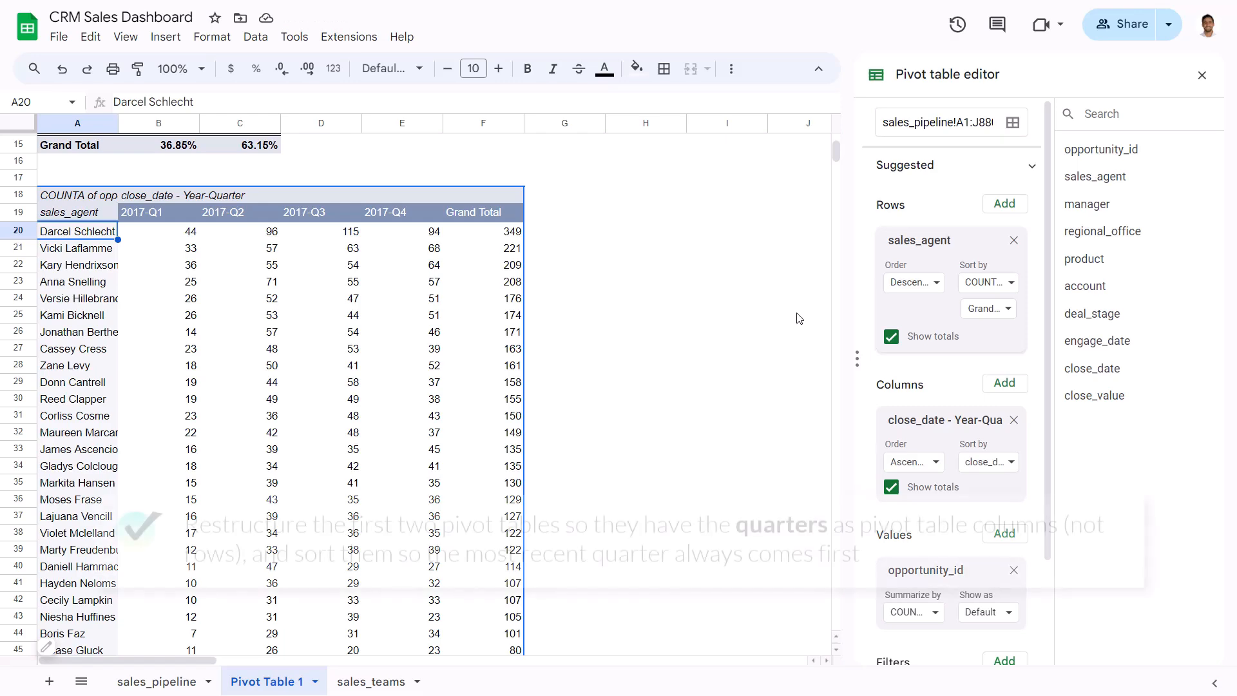
# Step: Move the close_date quarters from rows to columns in the A1 pivot table and order them descending
pyautogui.scroll(5, 798, 318)
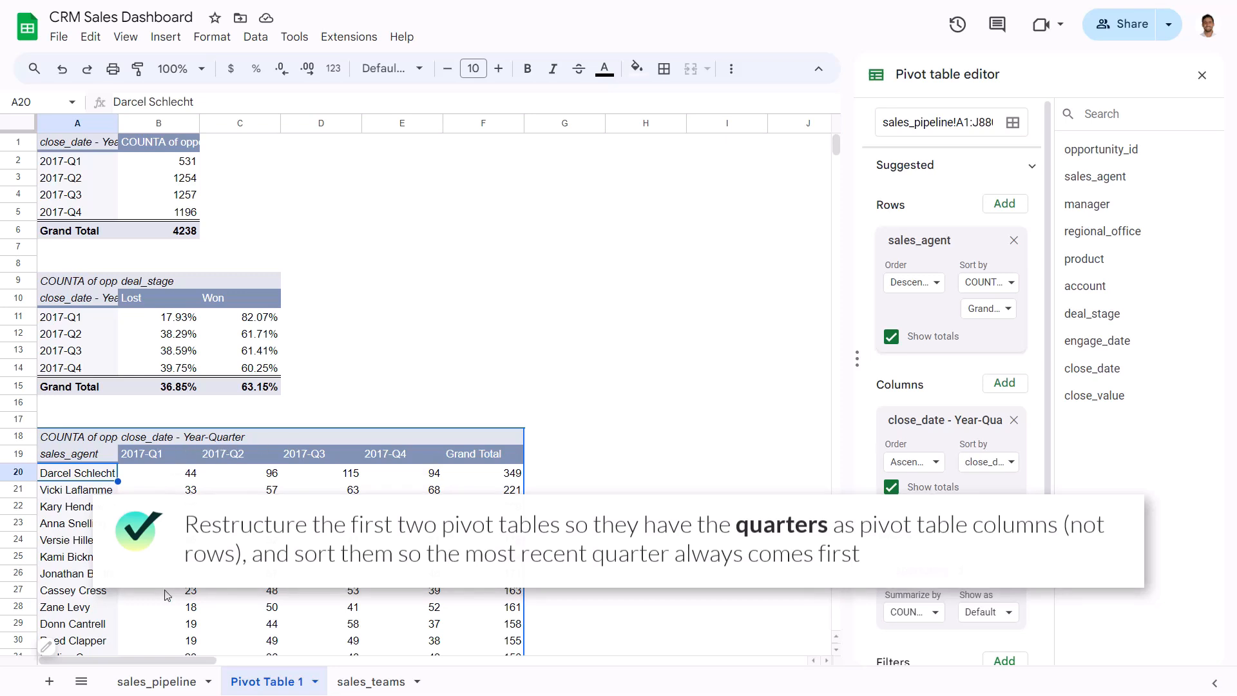
pyautogui.click(96, 147)
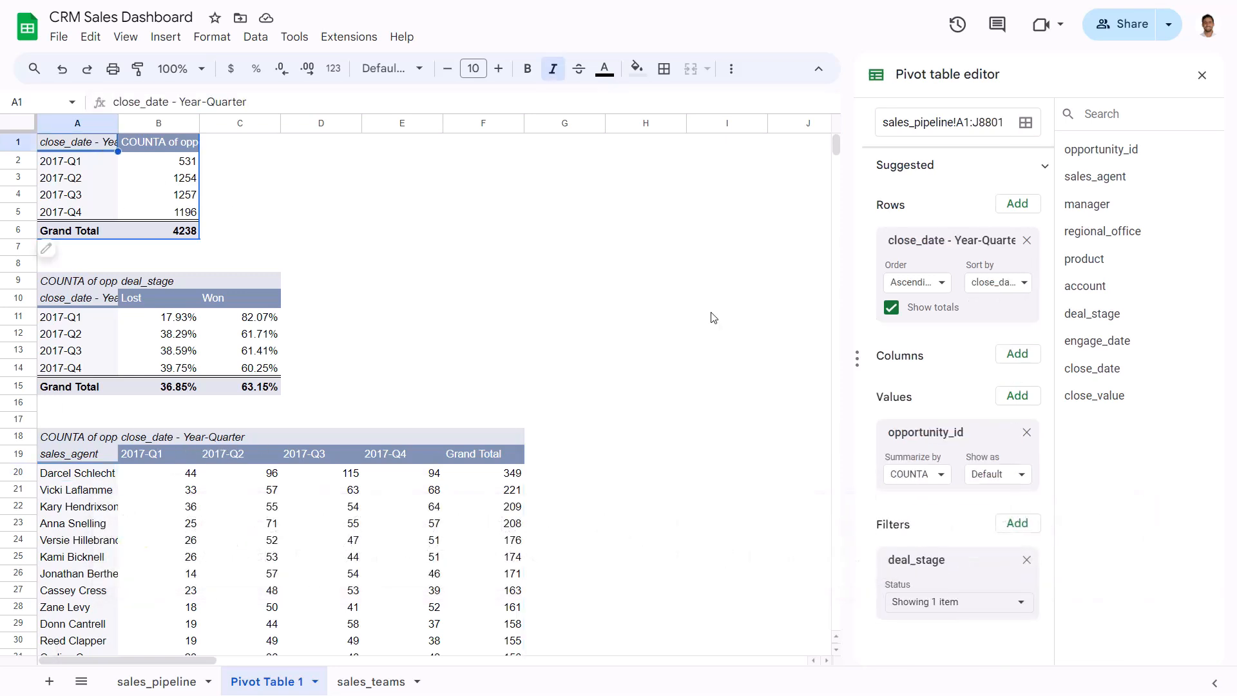
pyautogui.moveTo(943, 239); pyautogui.dragTo(947, 297)
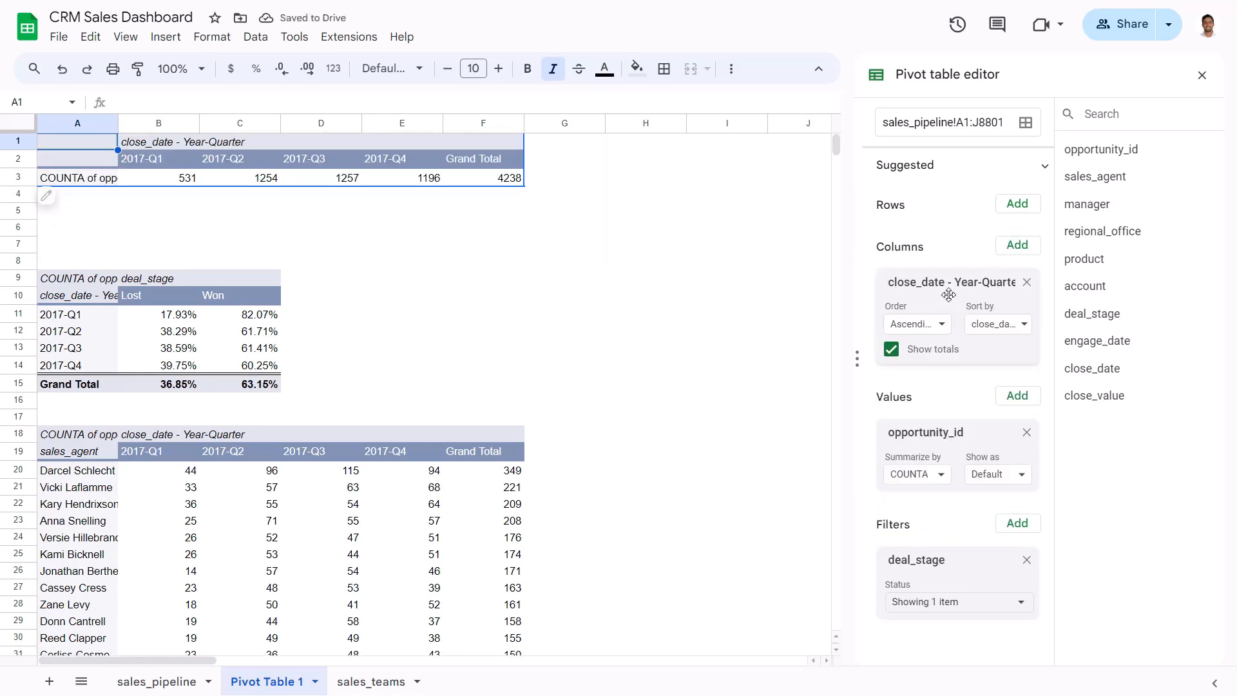
pyautogui.click(940, 327)
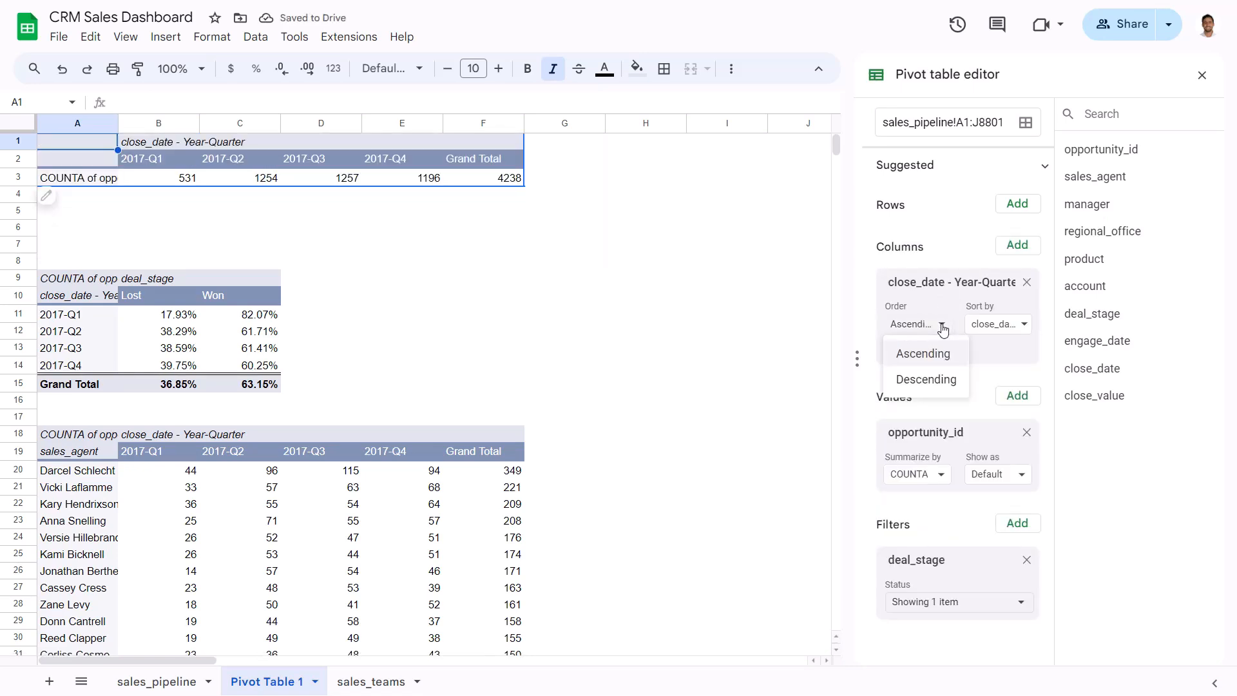
pyautogui.click(941, 377)
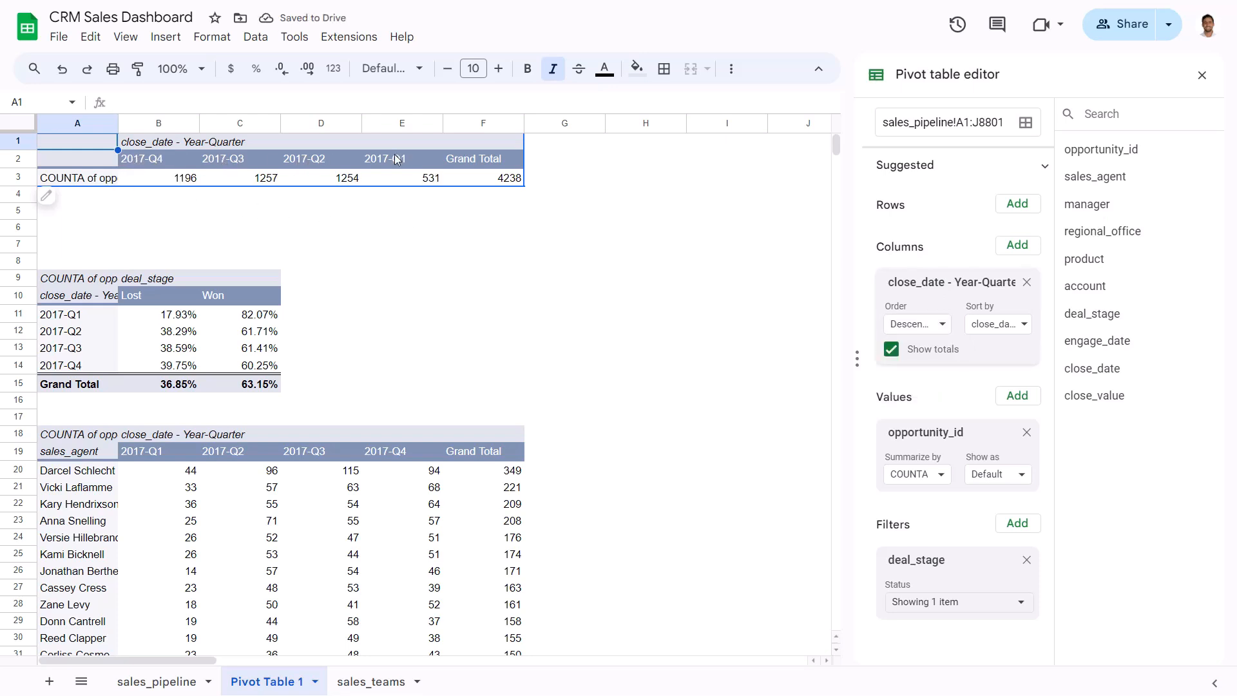
# Step: Swap the A9 pivot's fields so deal_stage forms the rows and the close_date quarters form the columns
pyautogui.click(94, 295)
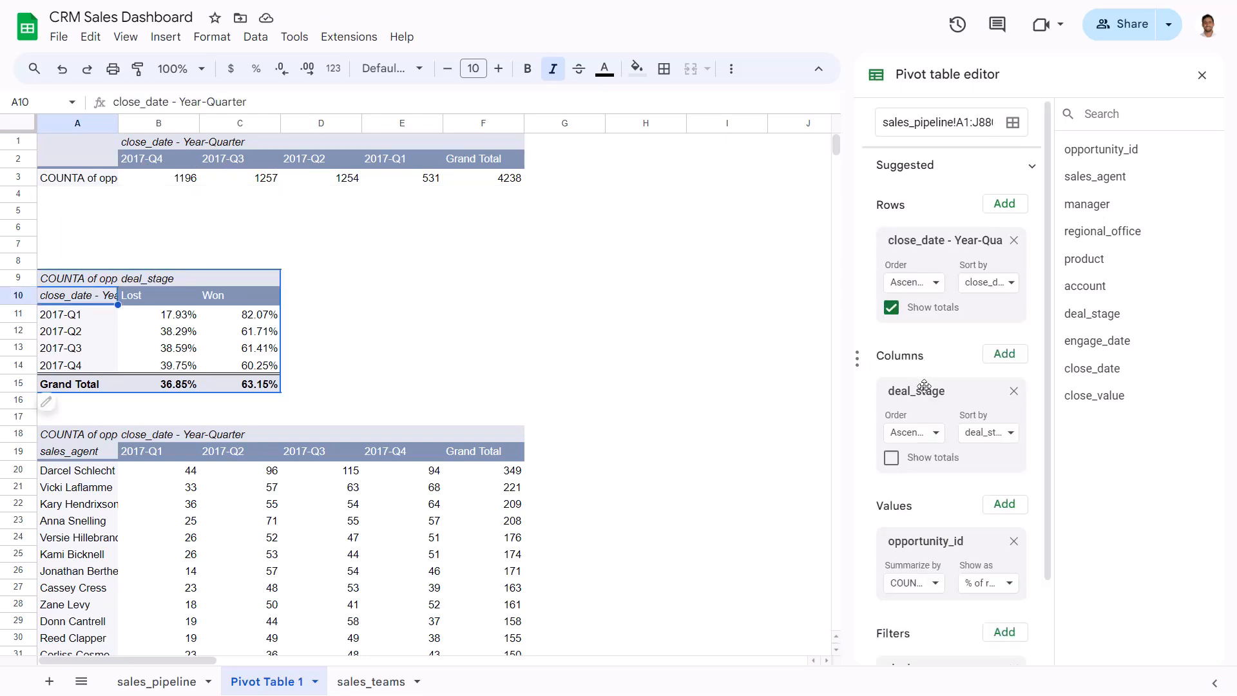
pyautogui.moveTo(922, 389); pyautogui.dragTo(925, 335)
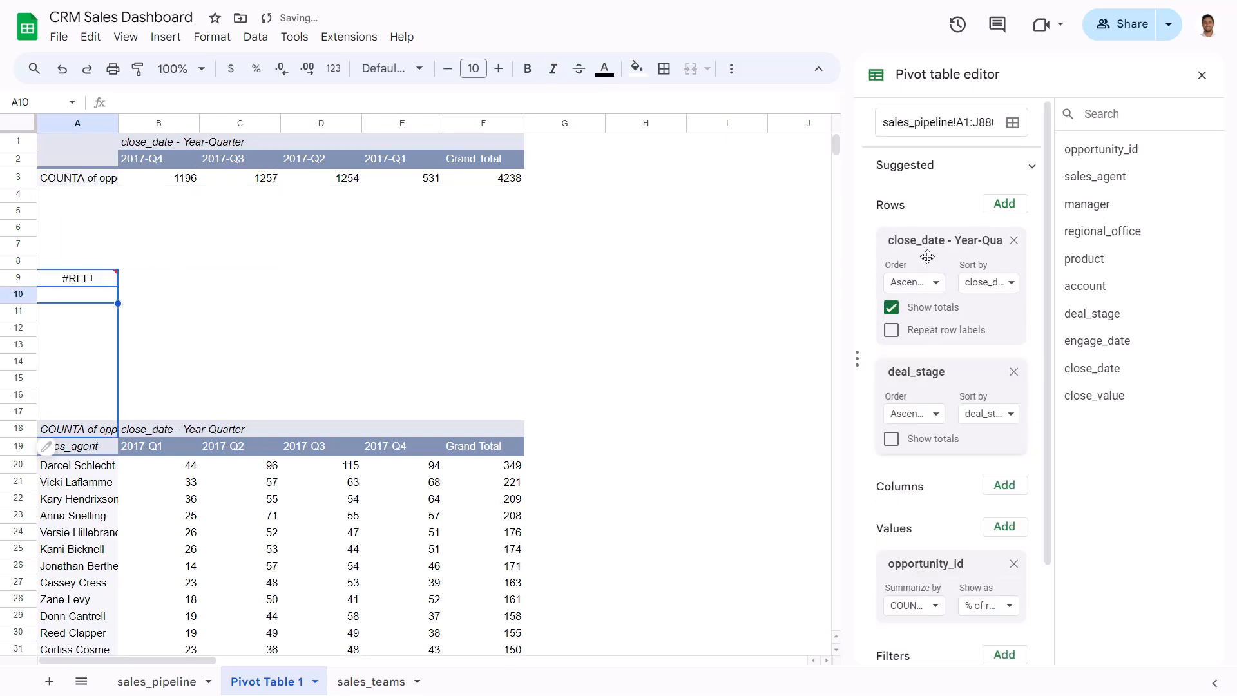
pyautogui.moveTo(927, 248); pyautogui.dragTo(935, 400)
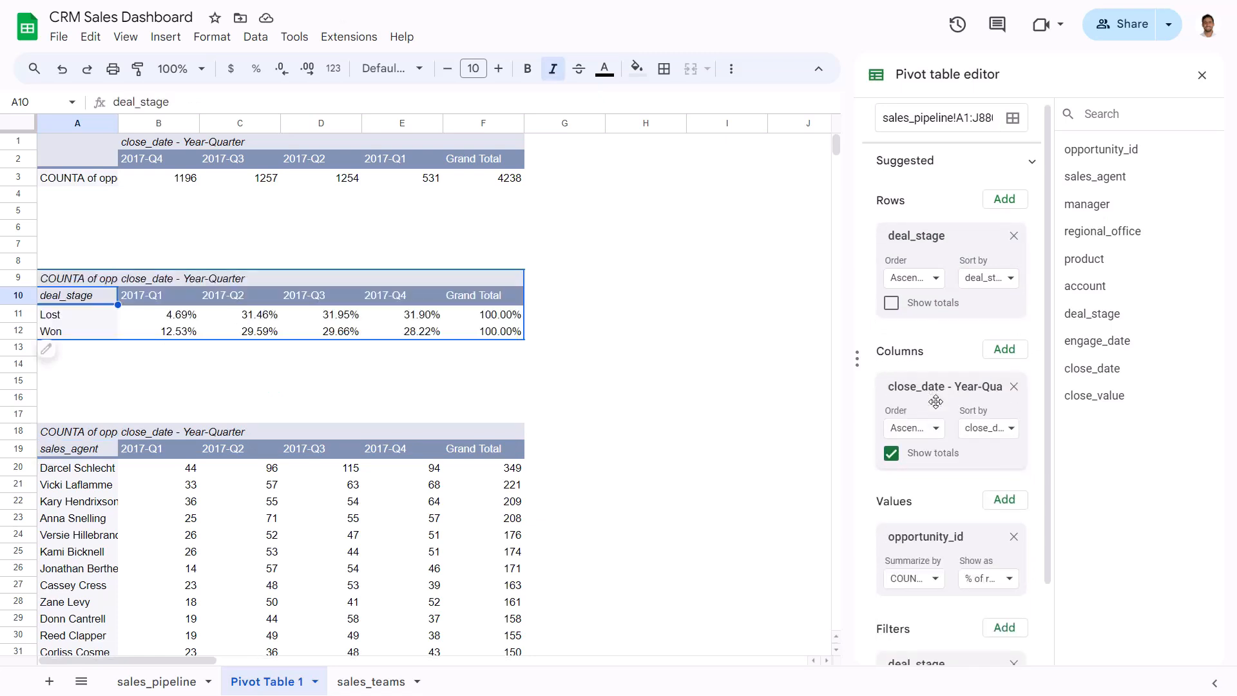
# Step: Show the A9 pivot's opportunity_id counts as % of column and check the Won rates for each quarter
pyautogui.scroll(-2, 943, 450)
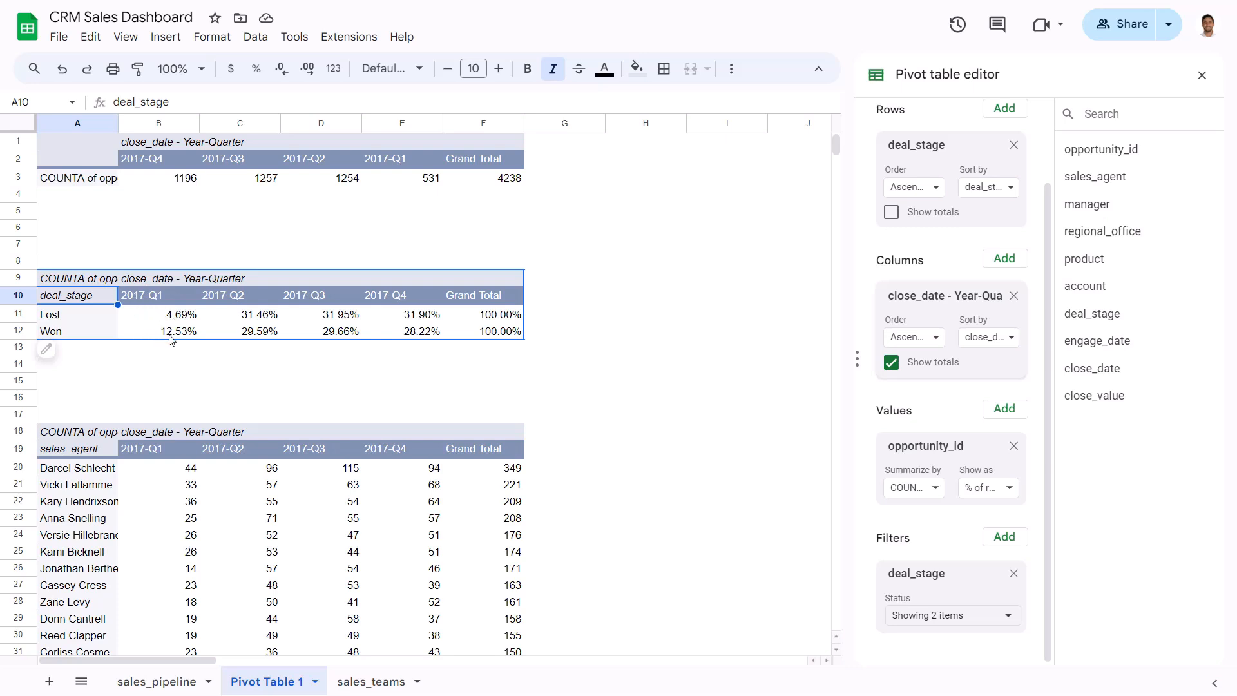
pyautogui.click(996, 488)
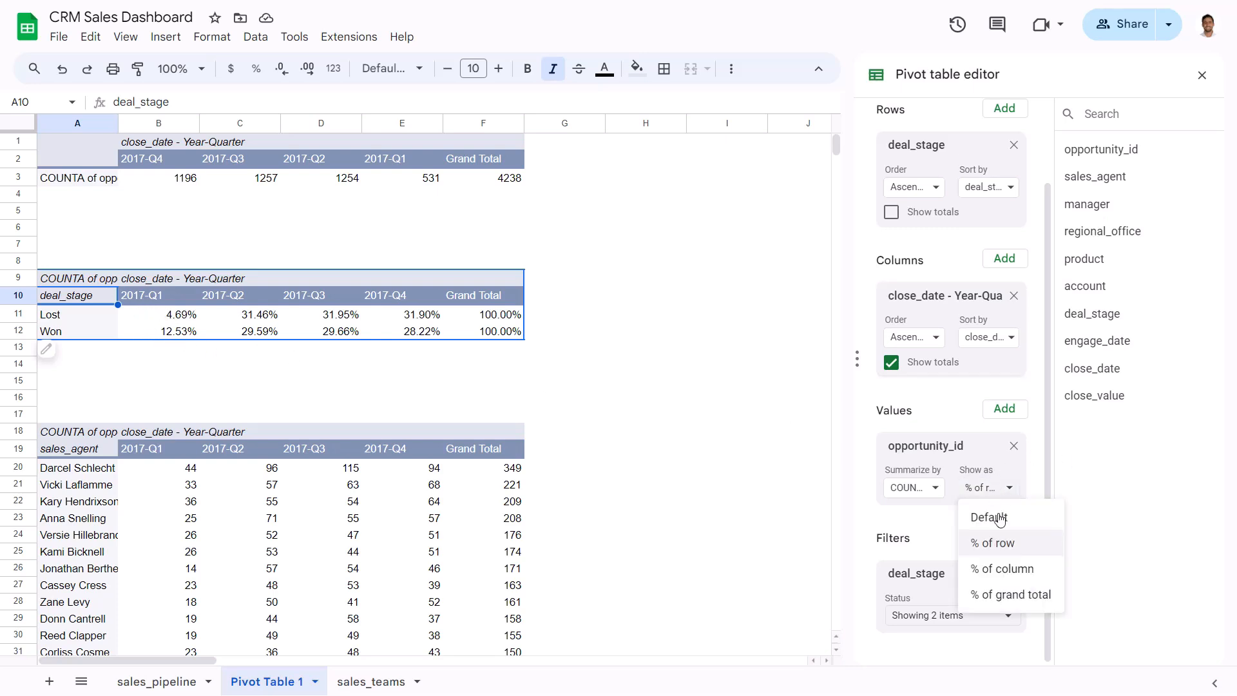
pyautogui.click(1000, 570)
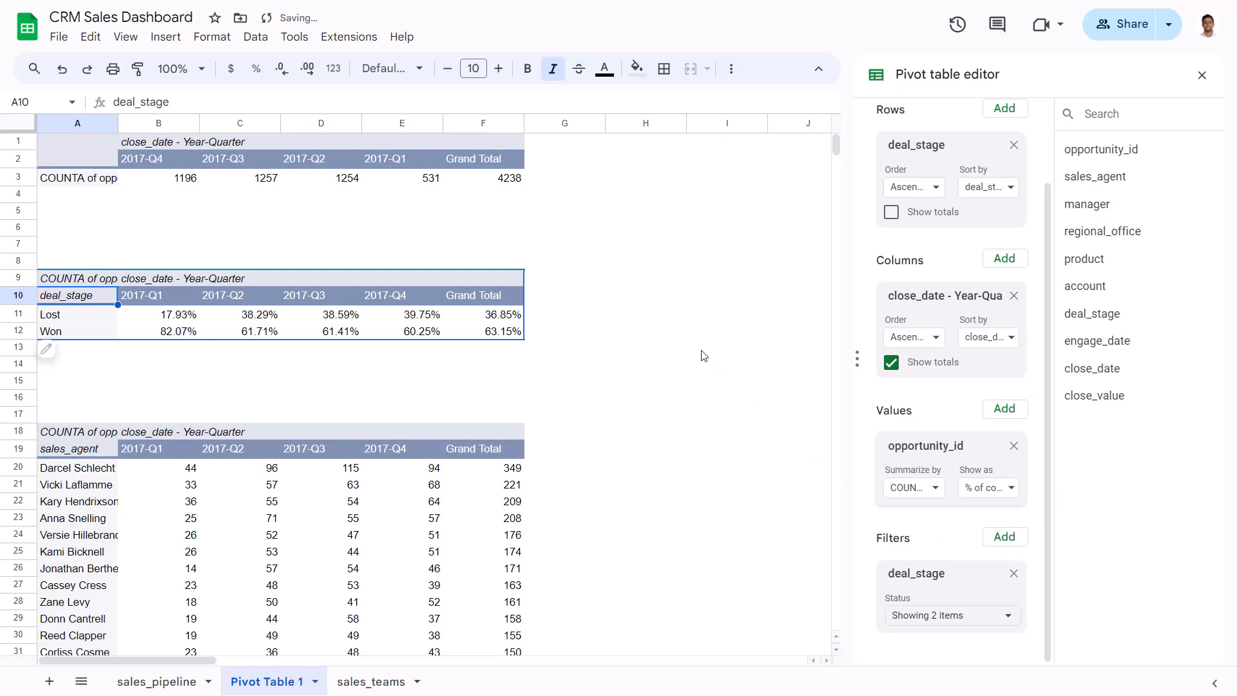
pyautogui.click(196, 334)
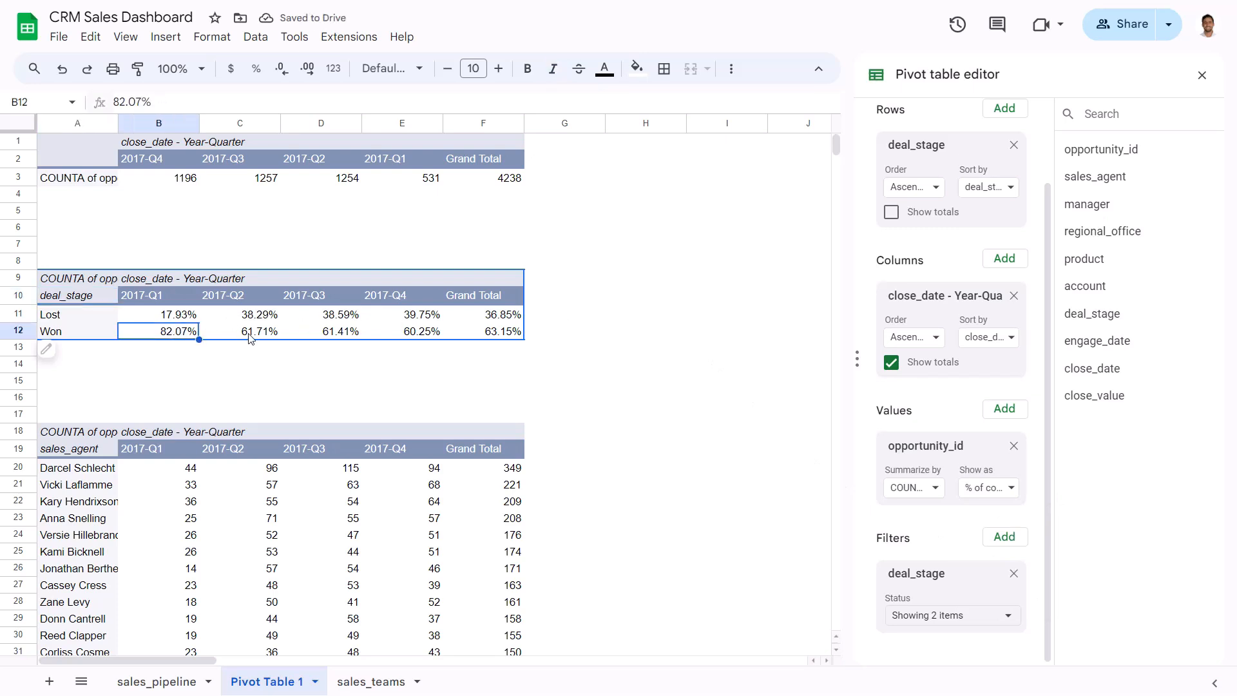
pyautogui.click(273, 334)
pyautogui.click(319, 334)
pyautogui.click(402, 334)
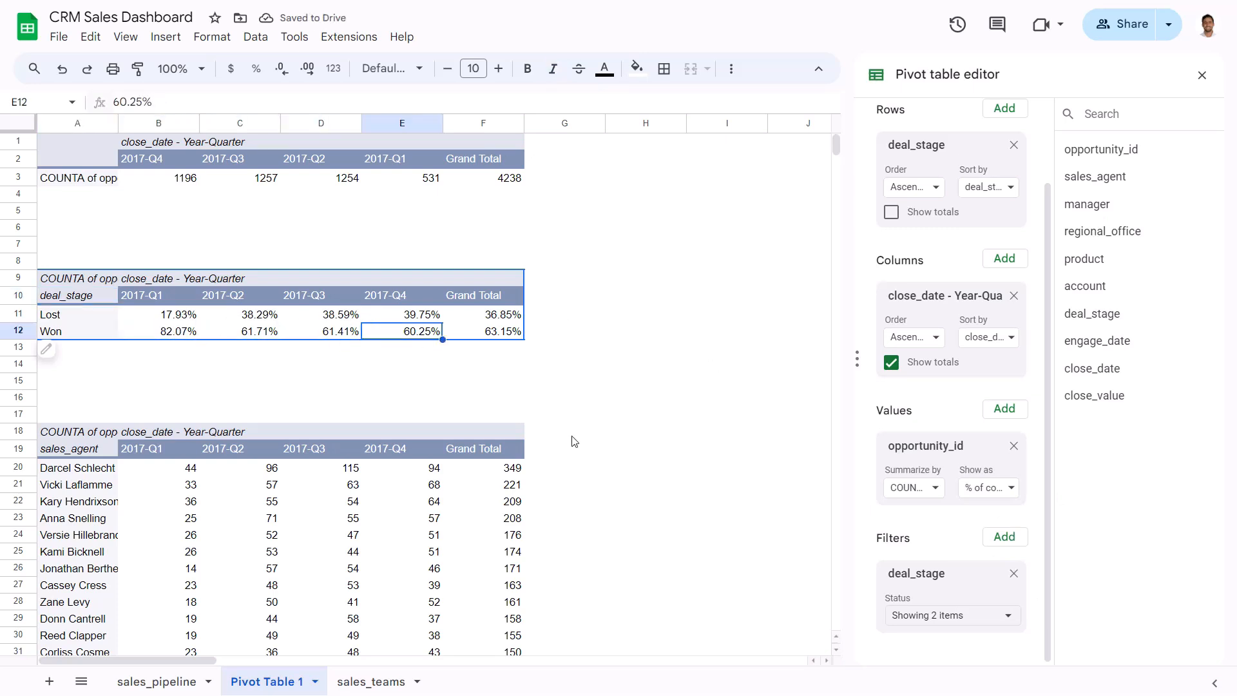
# Step: Order the close_date quarter columns of the A9 pivot table descending
pyautogui.click(932, 344)
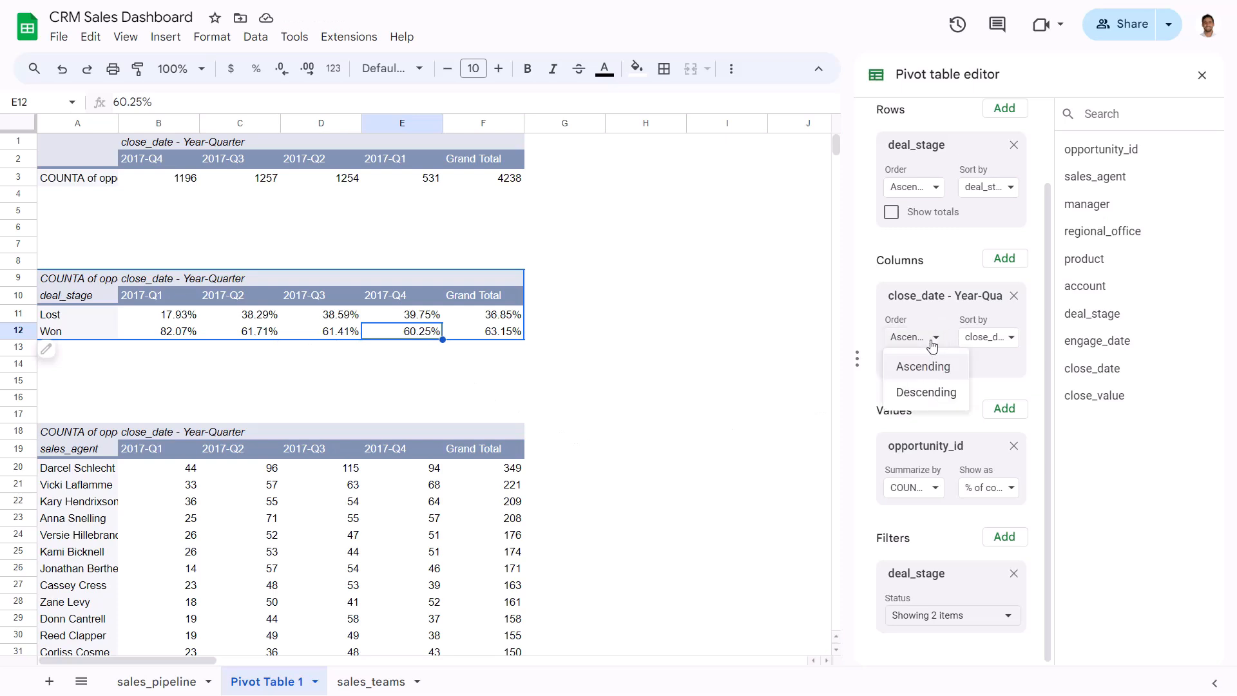
pyautogui.click(925, 393)
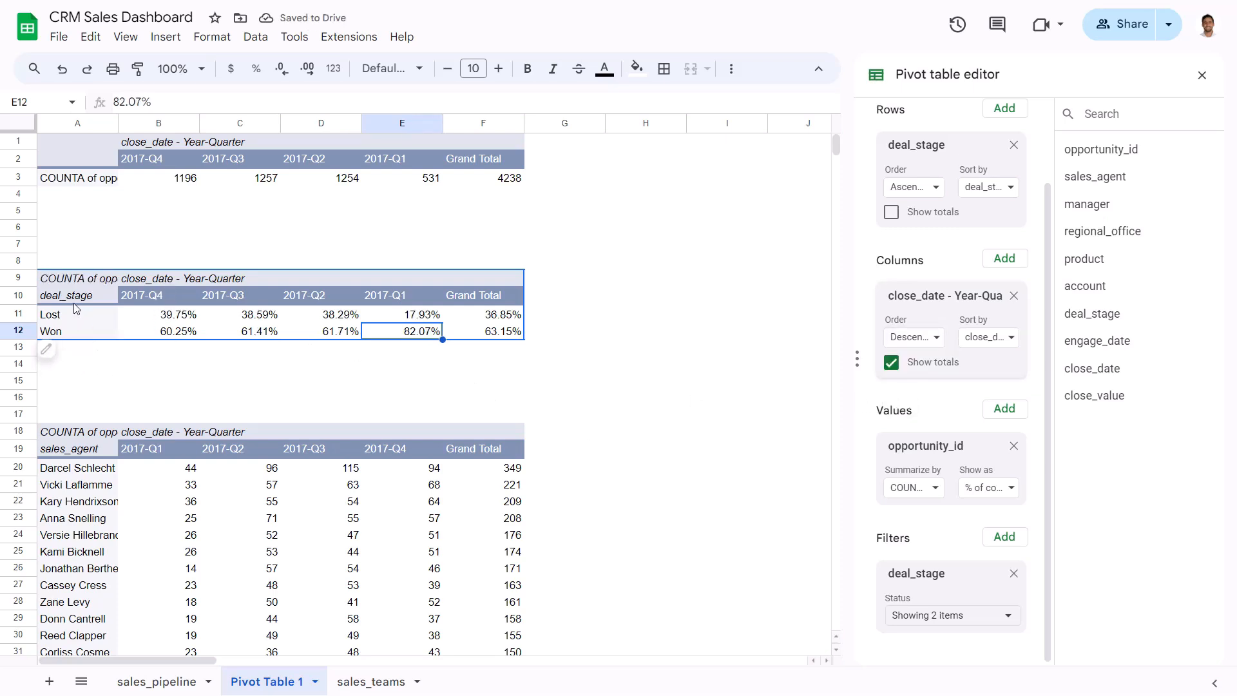
pyautogui.moveTo(77, 296); pyautogui.dragTo(166, 342)
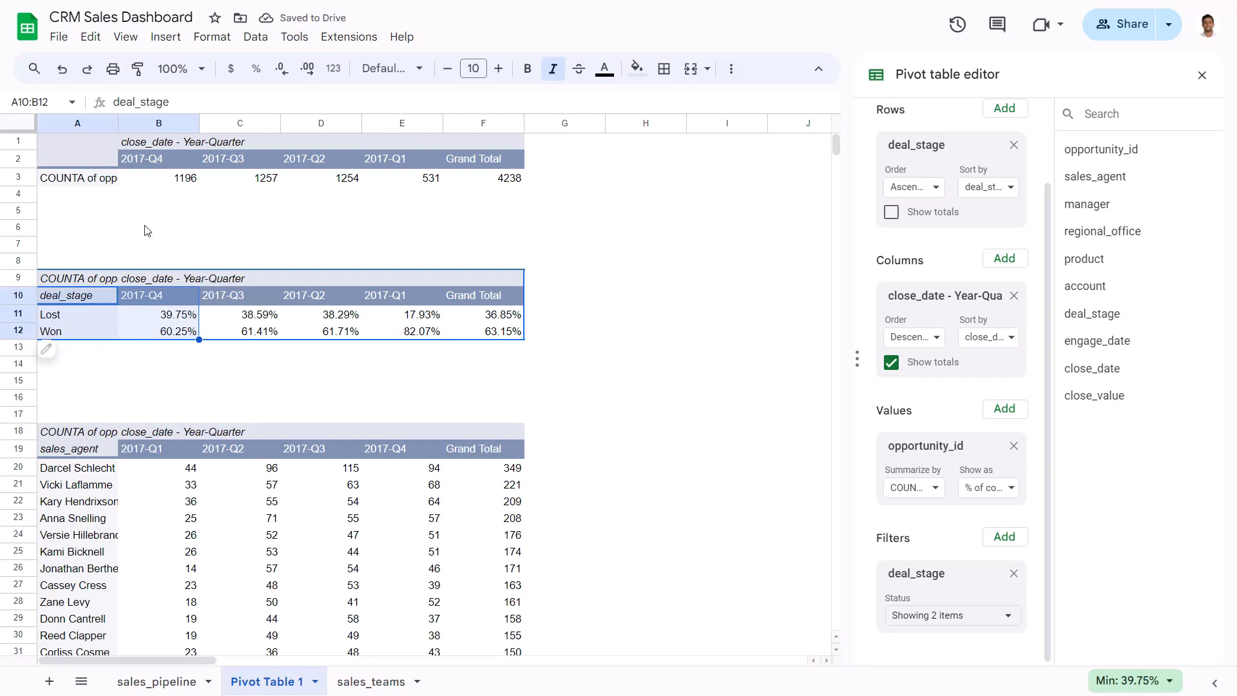
pyautogui.moveTo(101, 170); pyautogui.dragTo(152, 188)
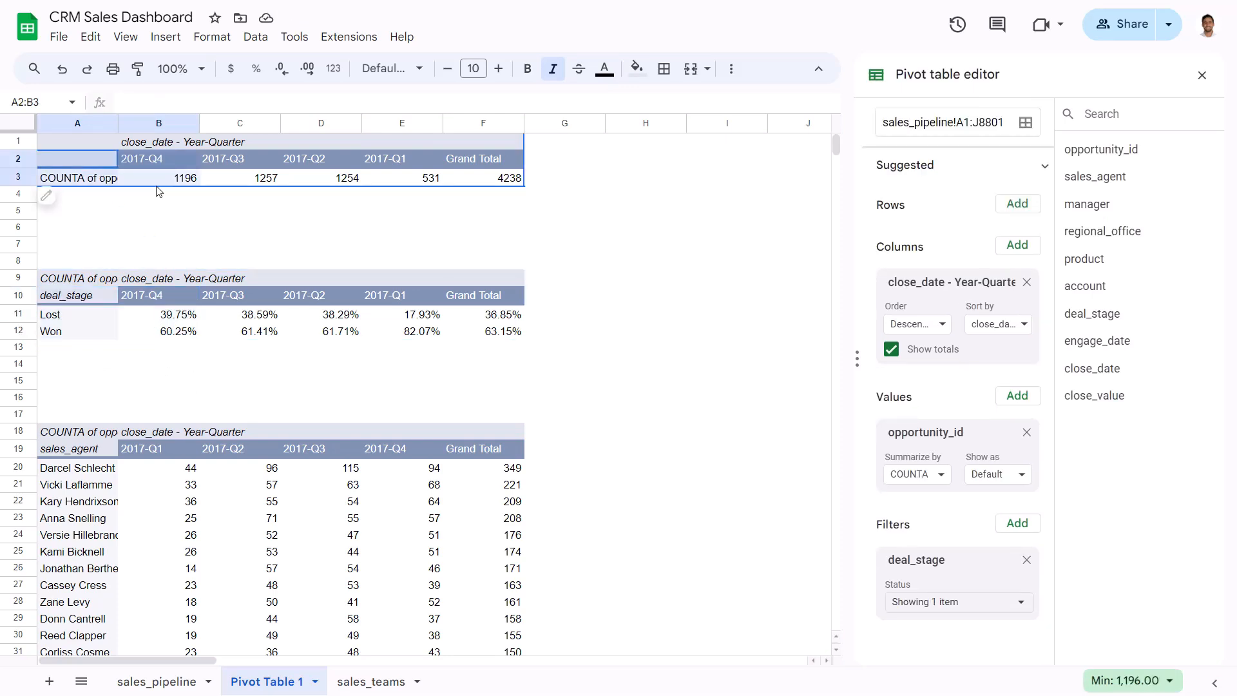
# Step: Order the close_date quarter columns of the A18 sales agent pivot descending and review the win rate and agent counts
pyautogui.click(162, 447)
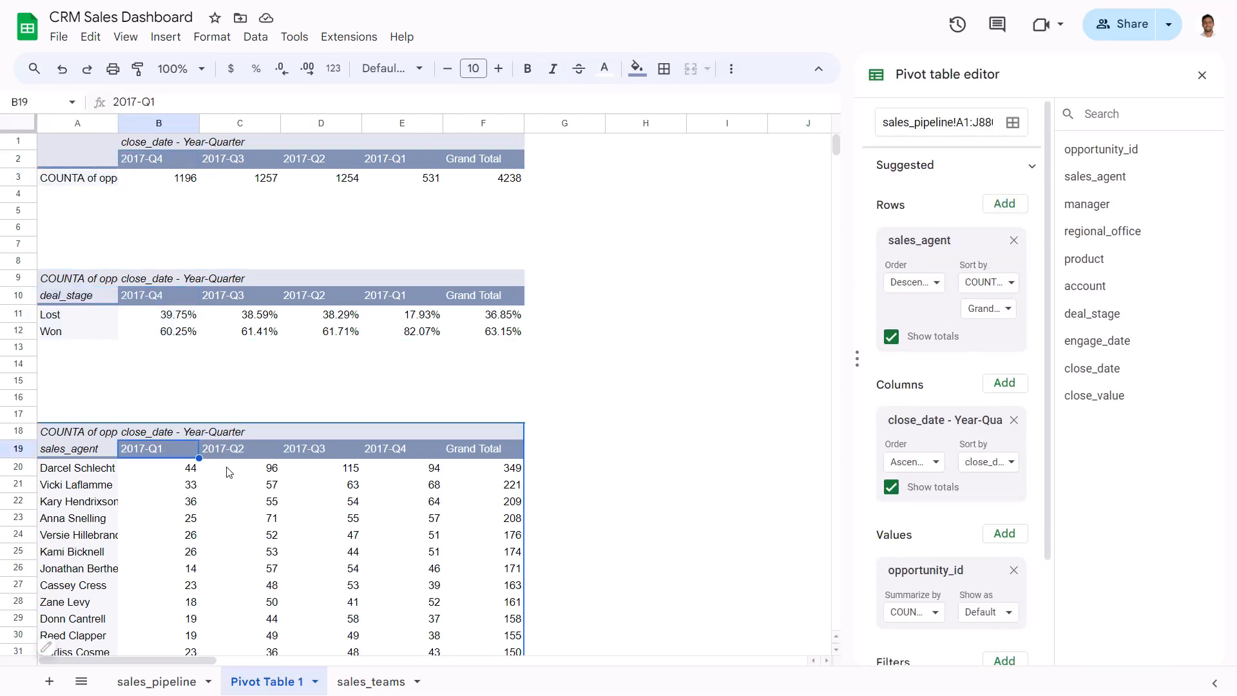
pyautogui.click(937, 463)
pyautogui.click(924, 517)
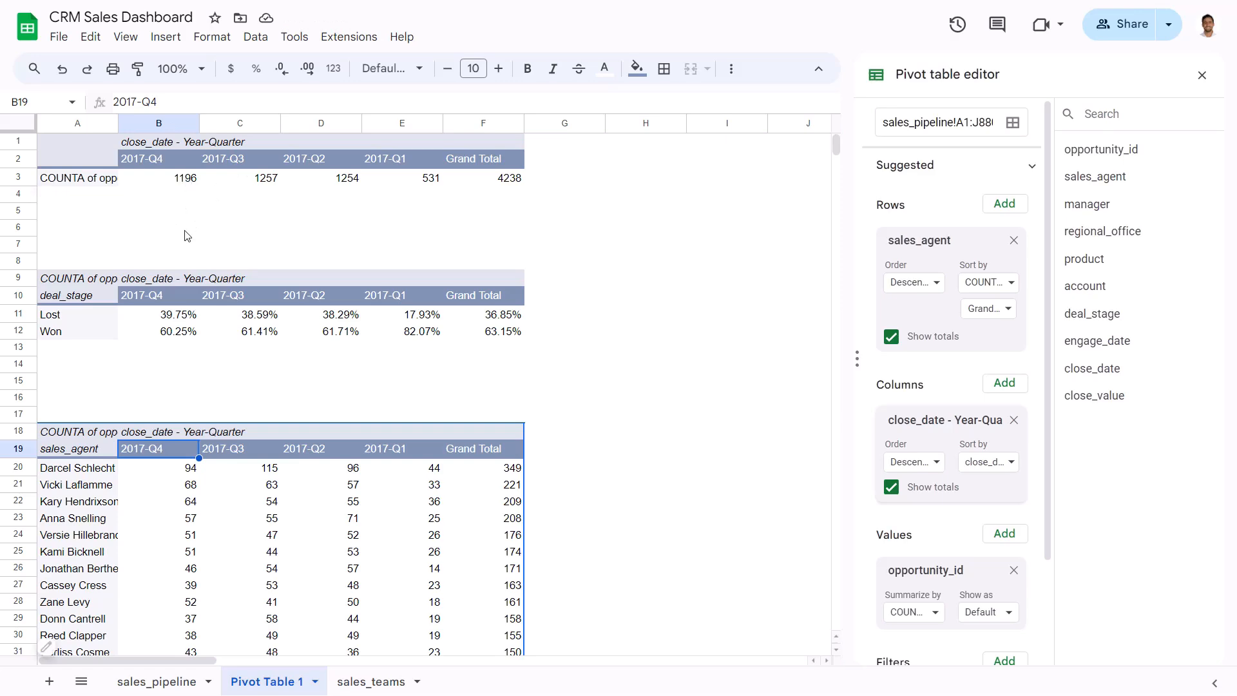
pyautogui.click(178, 333)
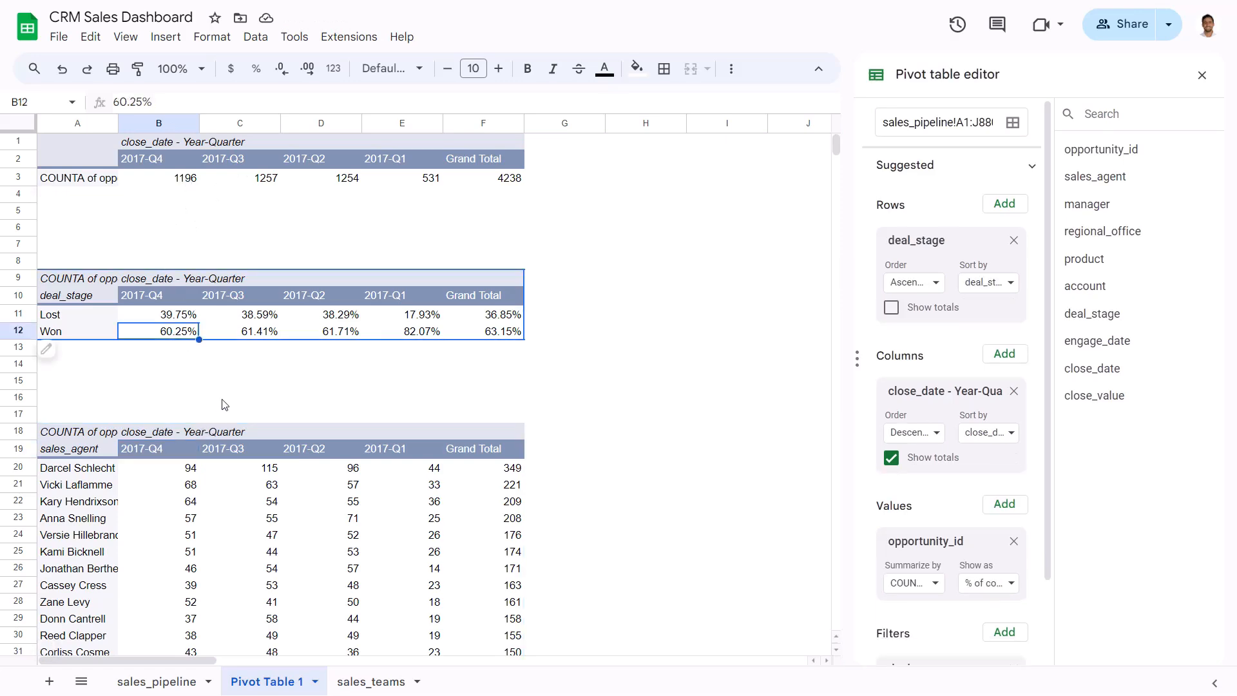
pyautogui.scroll(-3, 193, 393)
pyautogui.click(169, 389)
pyautogui.scroll(-3, 187, 374)
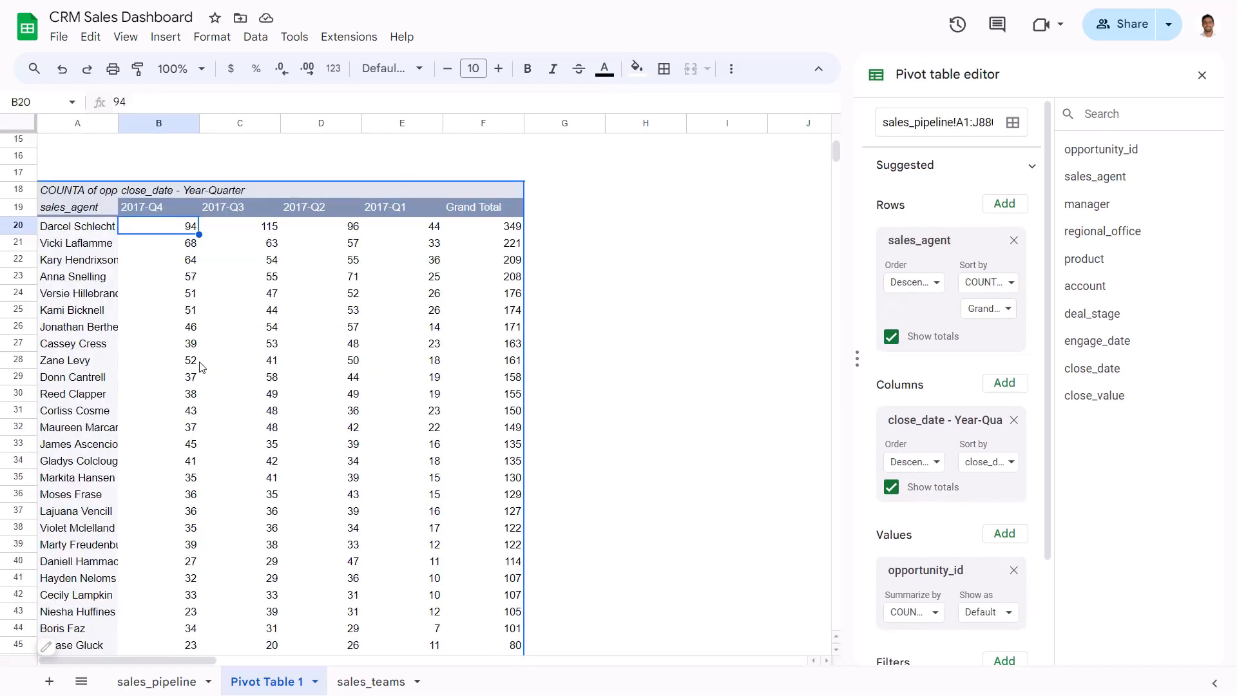
# Step: Delete the empty rows 5 to 7 between the quarterly count pivot and the deal_stage pivot
pyautogui.scroll(3, 198, 365)
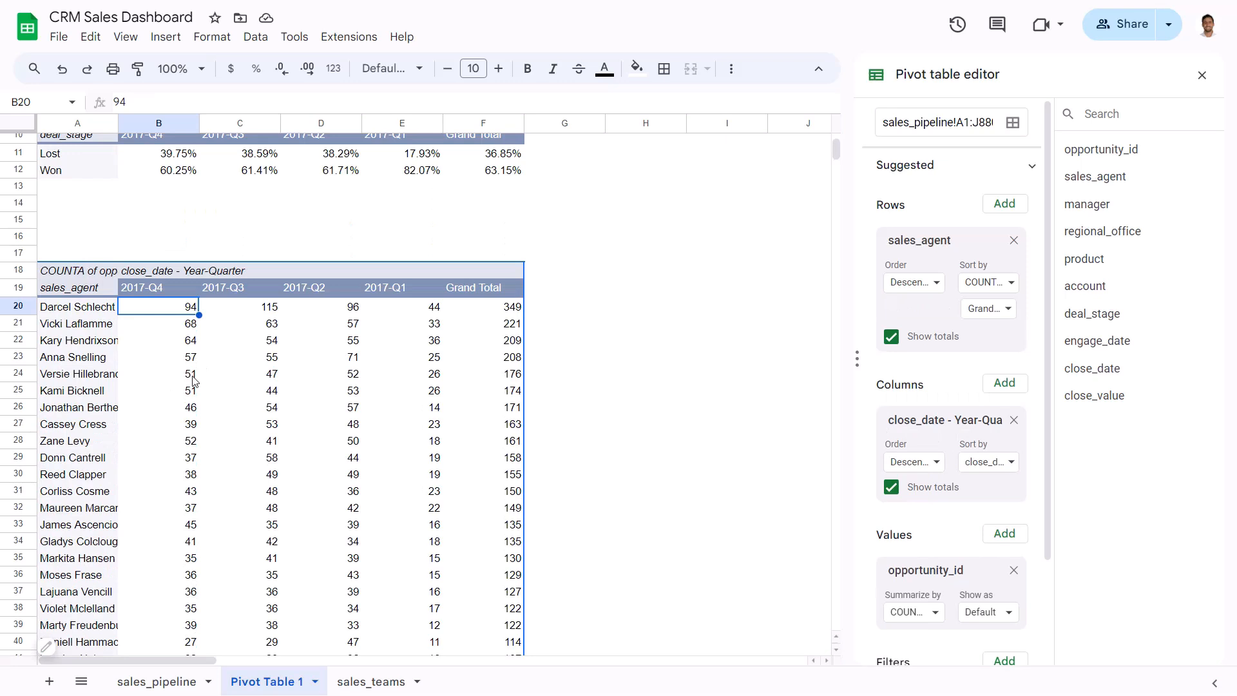
pyautogui.scroll(3, 195, 378)
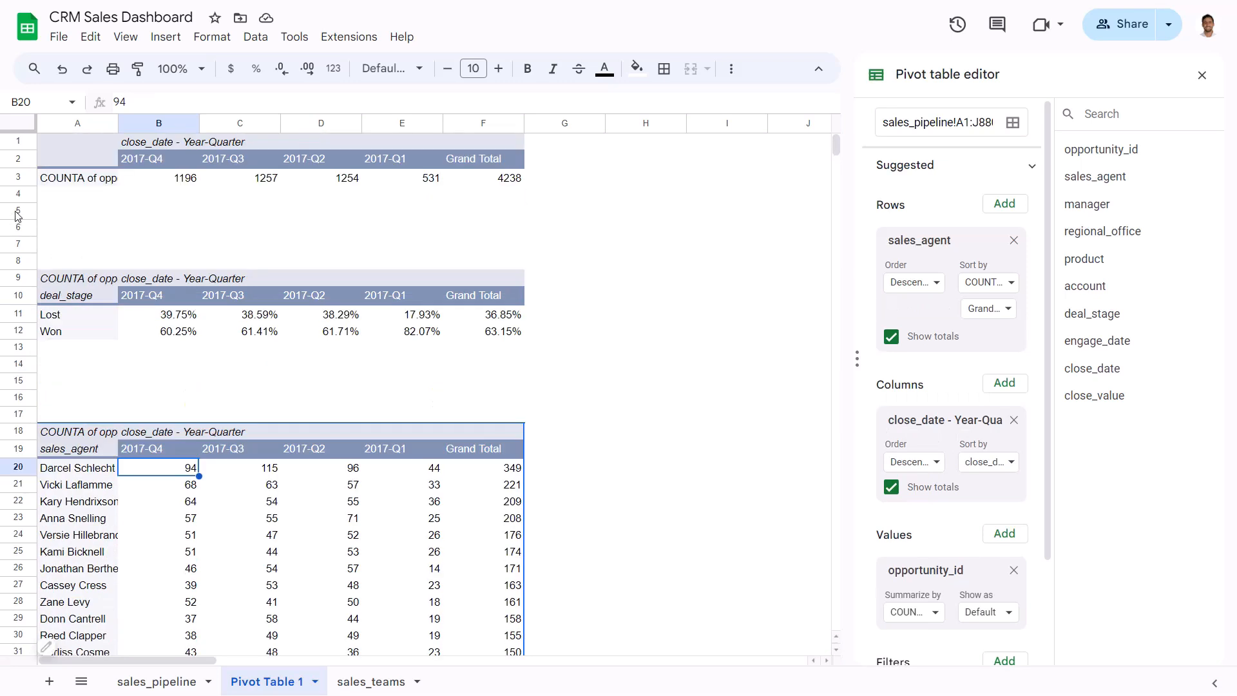
pyautogui.moveTo(18, 216); pyautogui.dragTo(17, 242)
pyautogui.rightClick(17, 243)
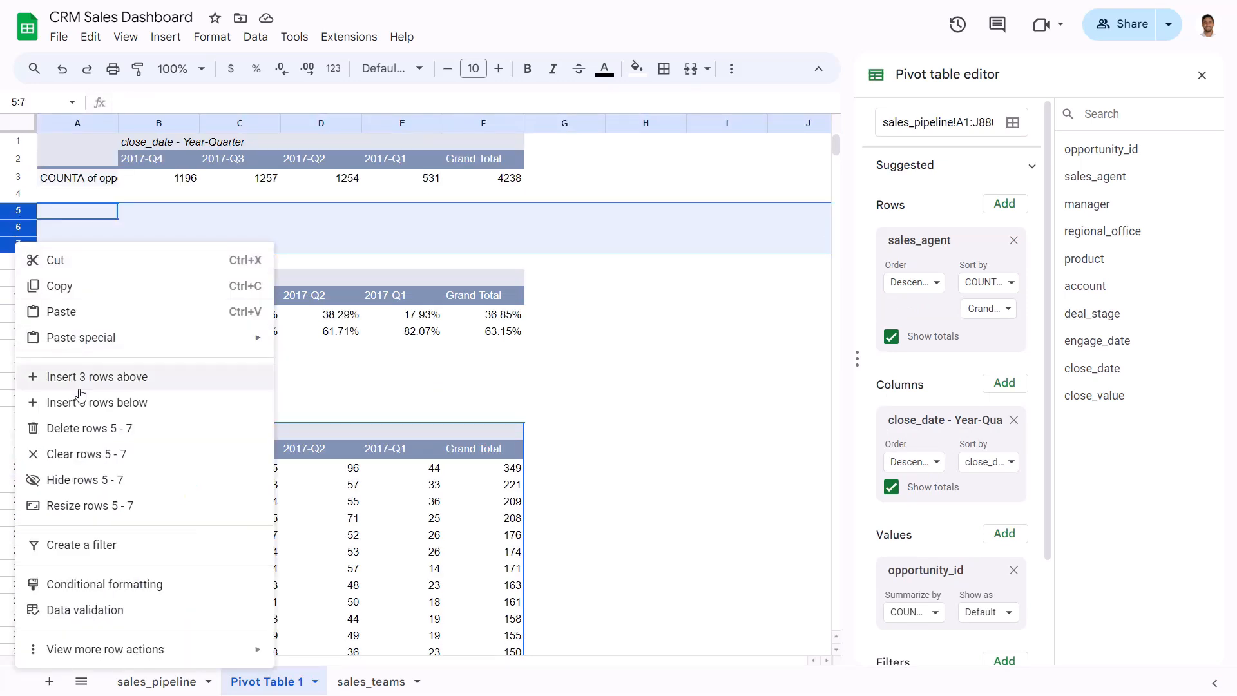
pyautogui.click(84, 427)
# Step: Delete the empty rows 11 to 13 between the deal_stage pivot and the sales_agent pivot
pyautogui.click(18, 315)
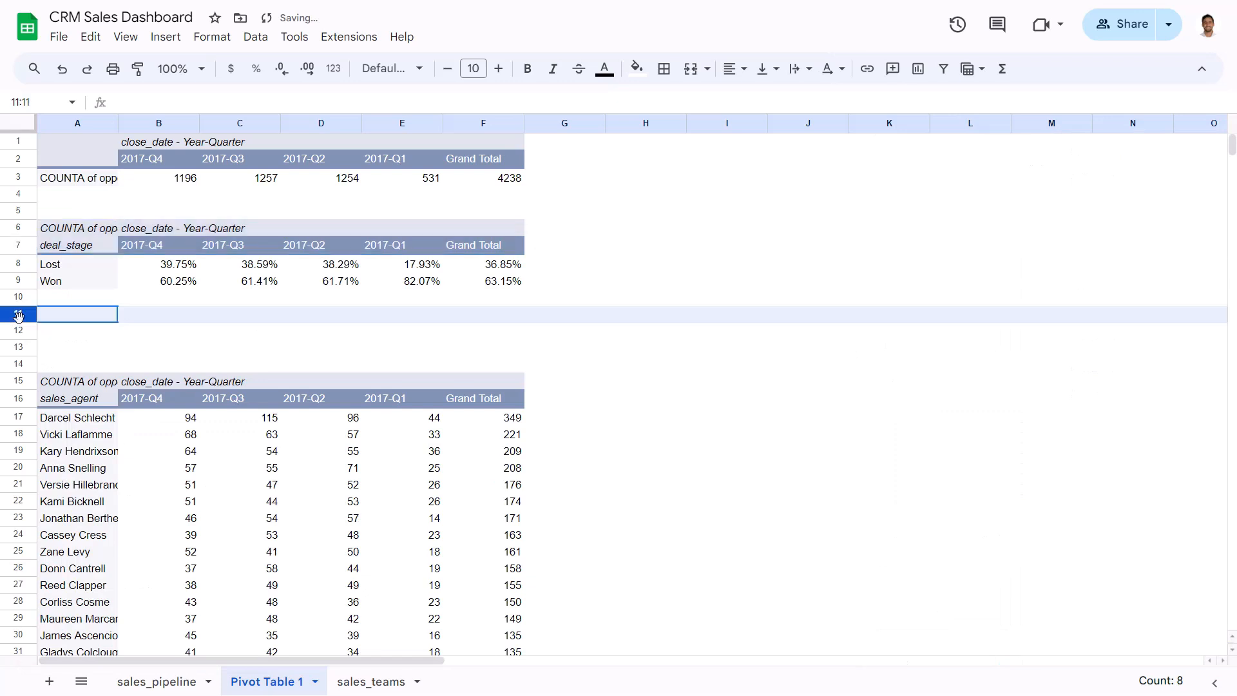
pyautogui.moveTo(18, 315); pyautogui.dragTo(18, 347)
pyautogui.rightClick(18, 347)
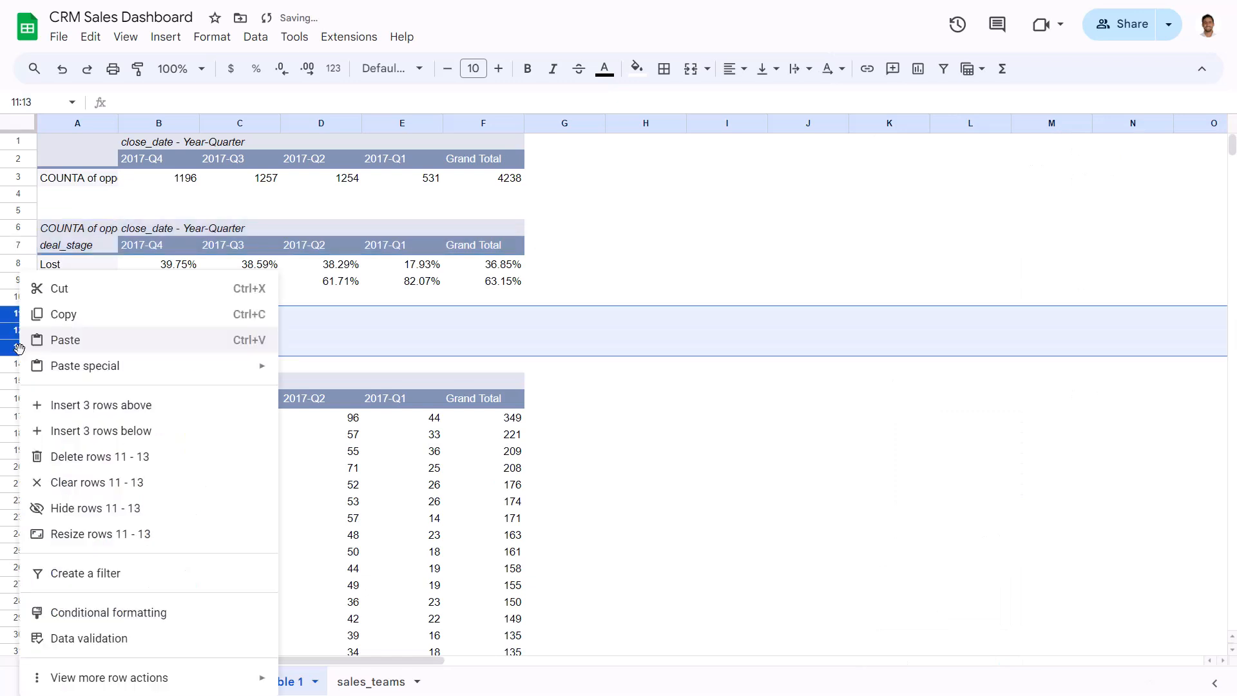
pyautogui.click(80, 456)
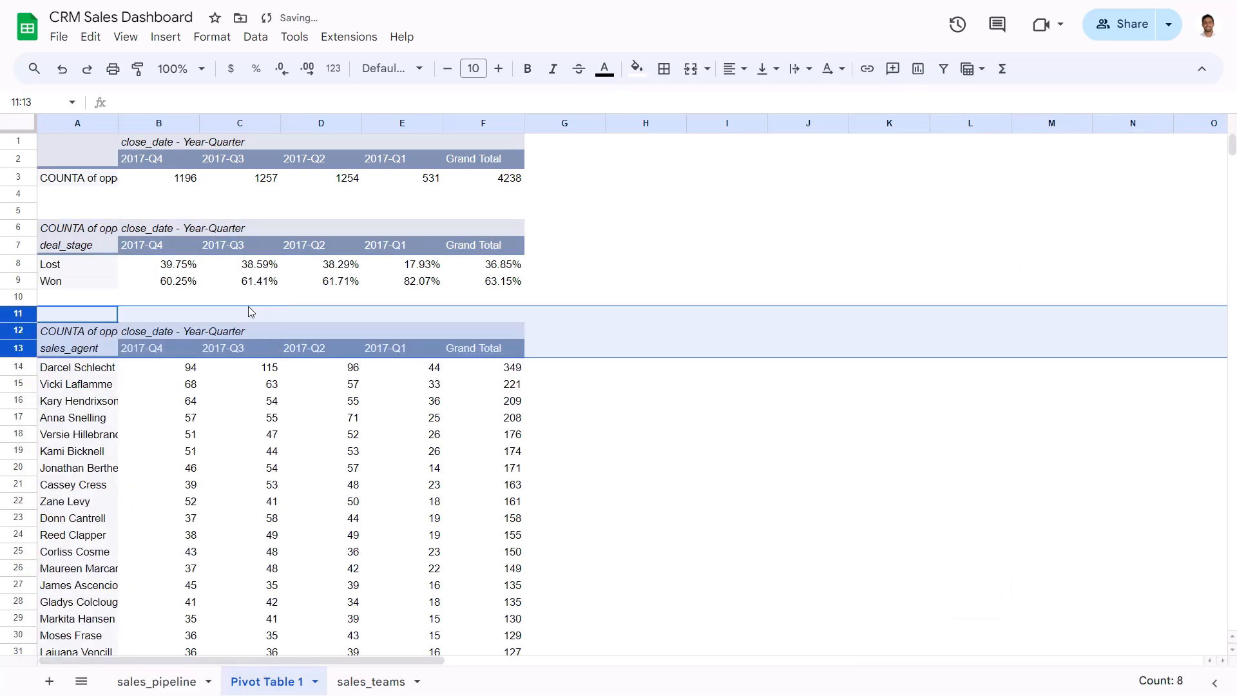
pyautogui.click(86, 158)
pyautogui.click(186, 181)
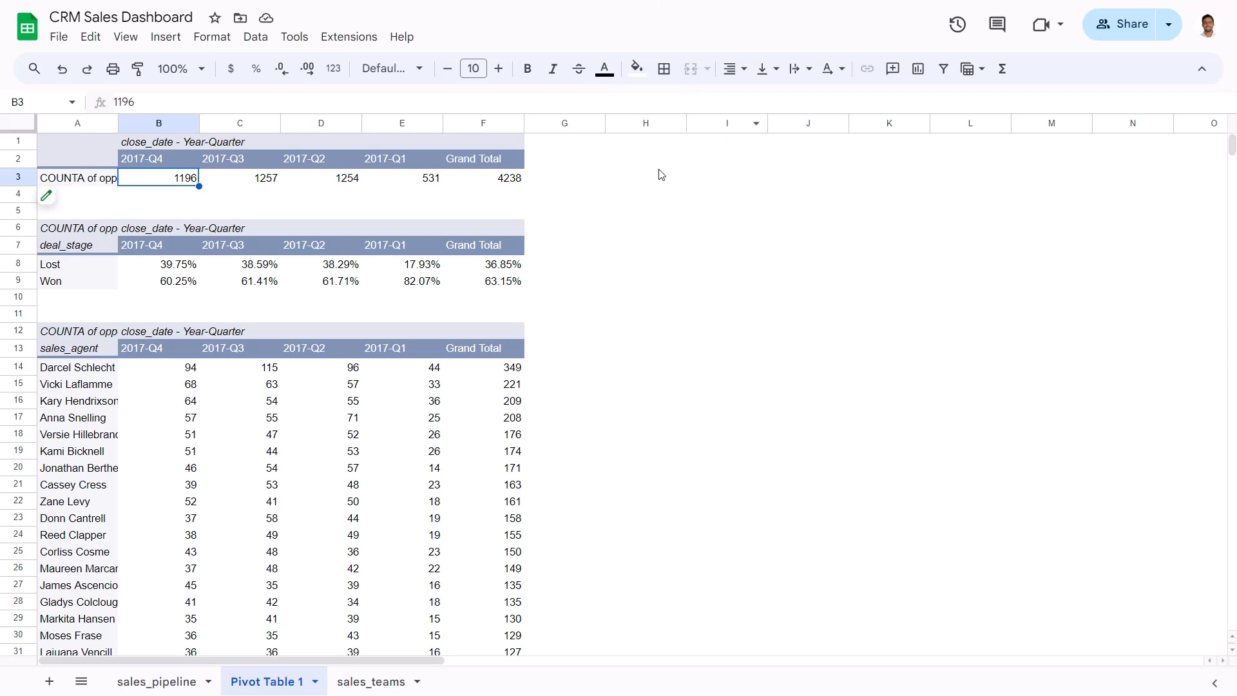
# Step: Insert a blank chart from the empty cell H1 and move it up and to the right
pyautogui.click(649, 143)
pyautogui.click(178, 42)
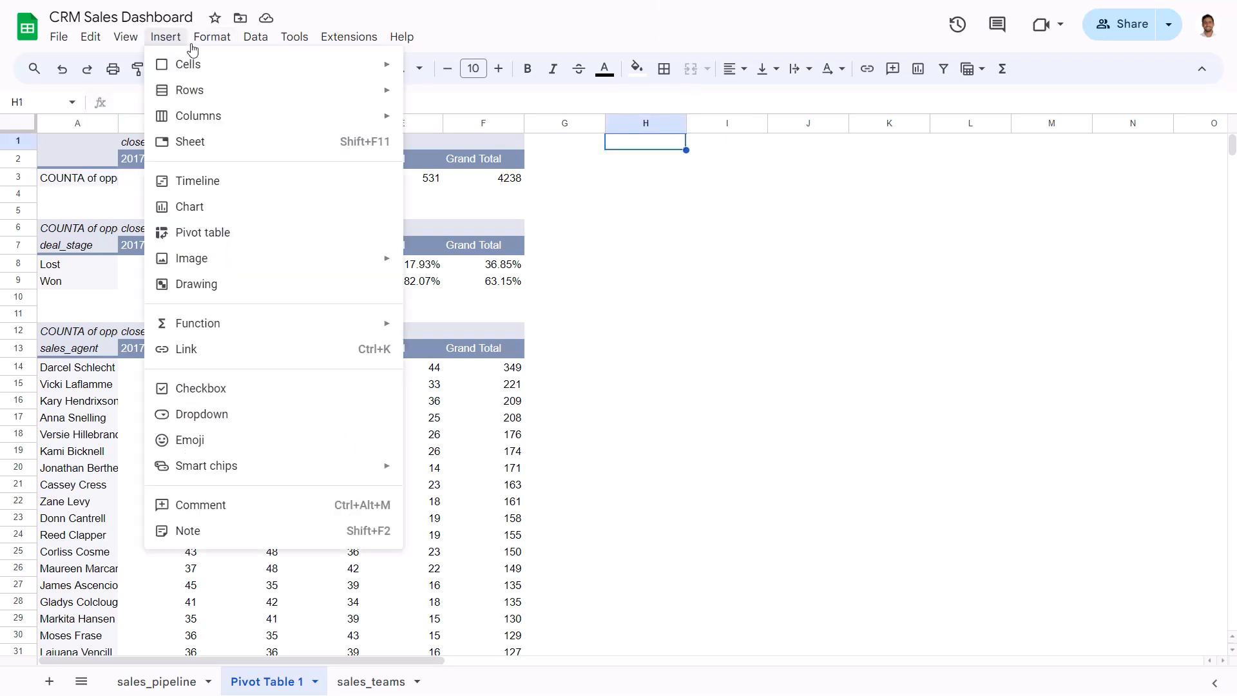
pyautogui.moveTo(184, 41)
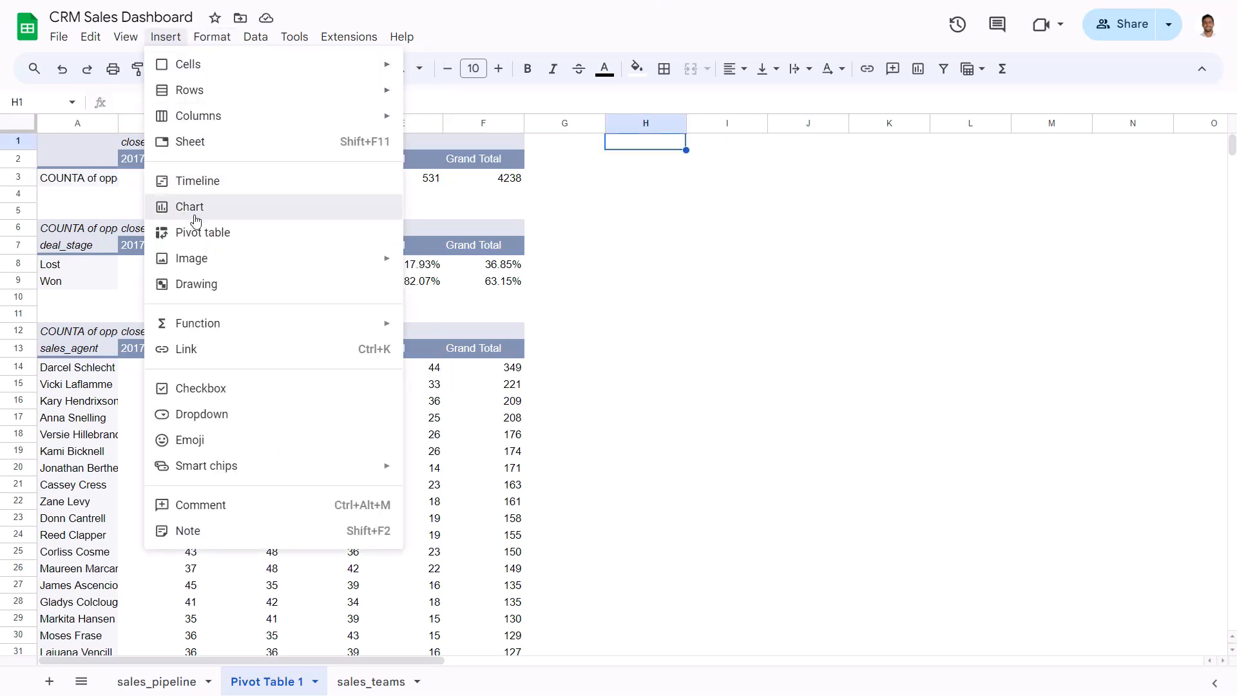
pyautogui.press('Return')
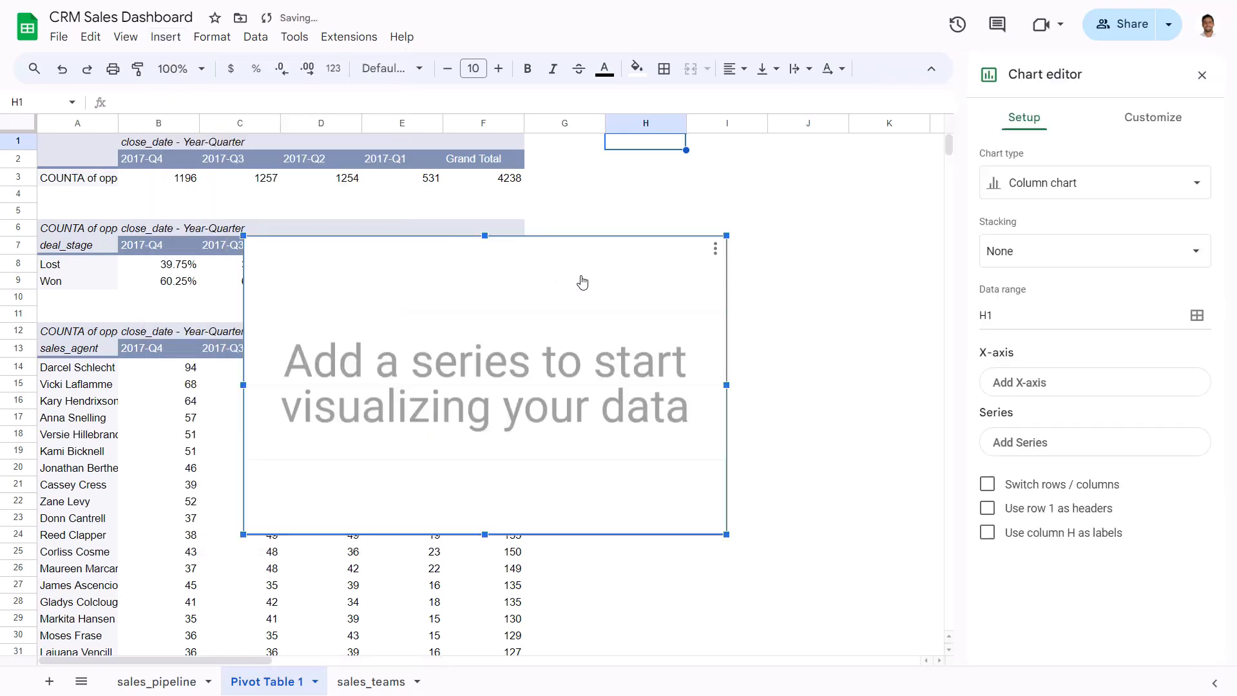
pyautogui.moveTo(517, 264); pyautogui.dragTo(674, 183)
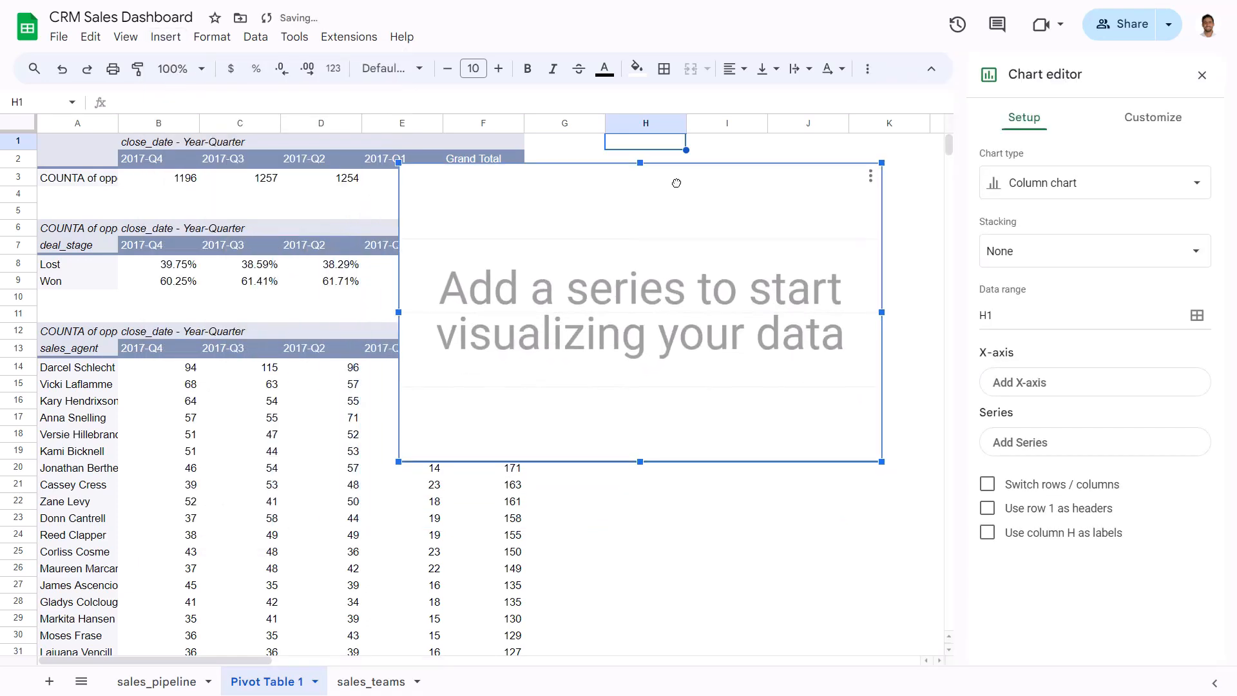
# Step: Change the blank chart's type to Scorecard chart
pyautogui.click(1054, 186)
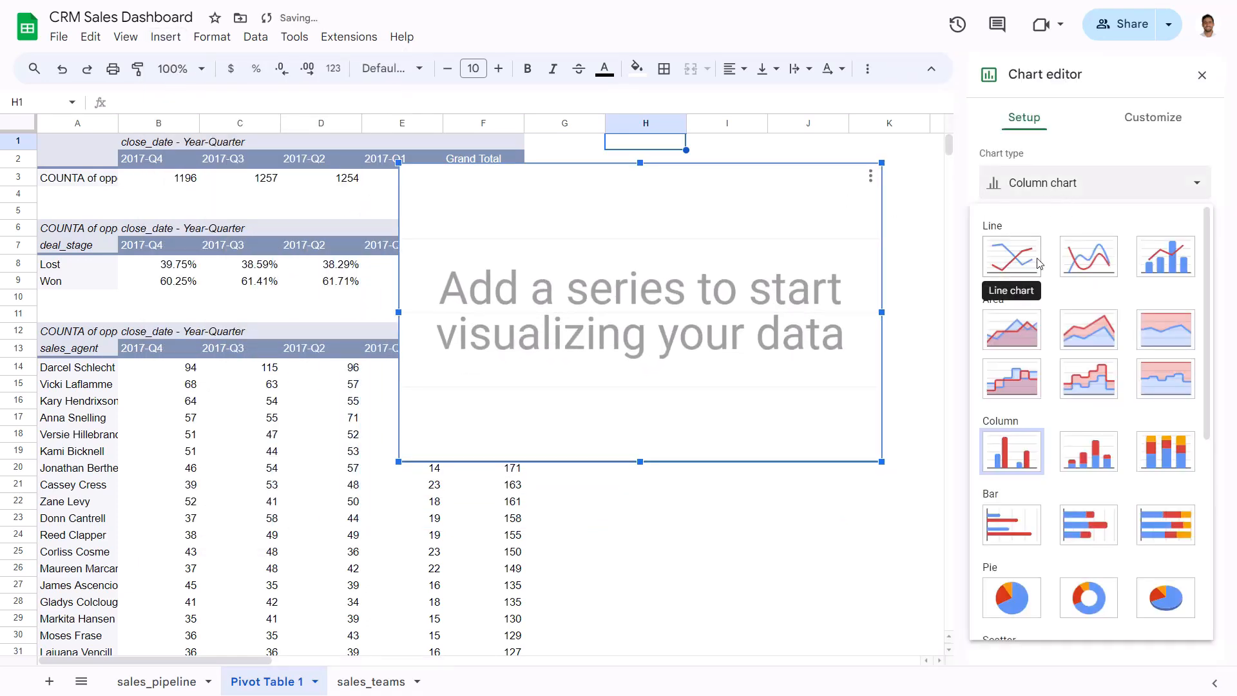
pyautogui.scroll(-2, 1050, 264)
pyautogui.scroll(-4, 1052, 265)
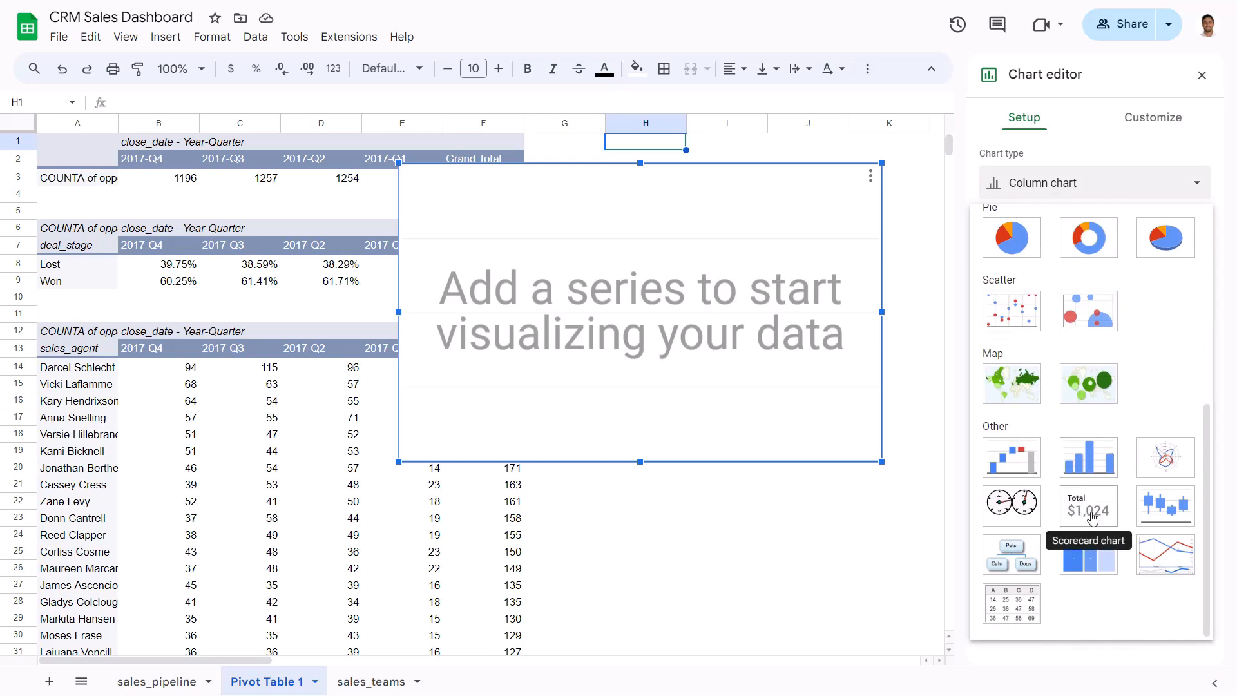
pyautogui.click(1092, 519)
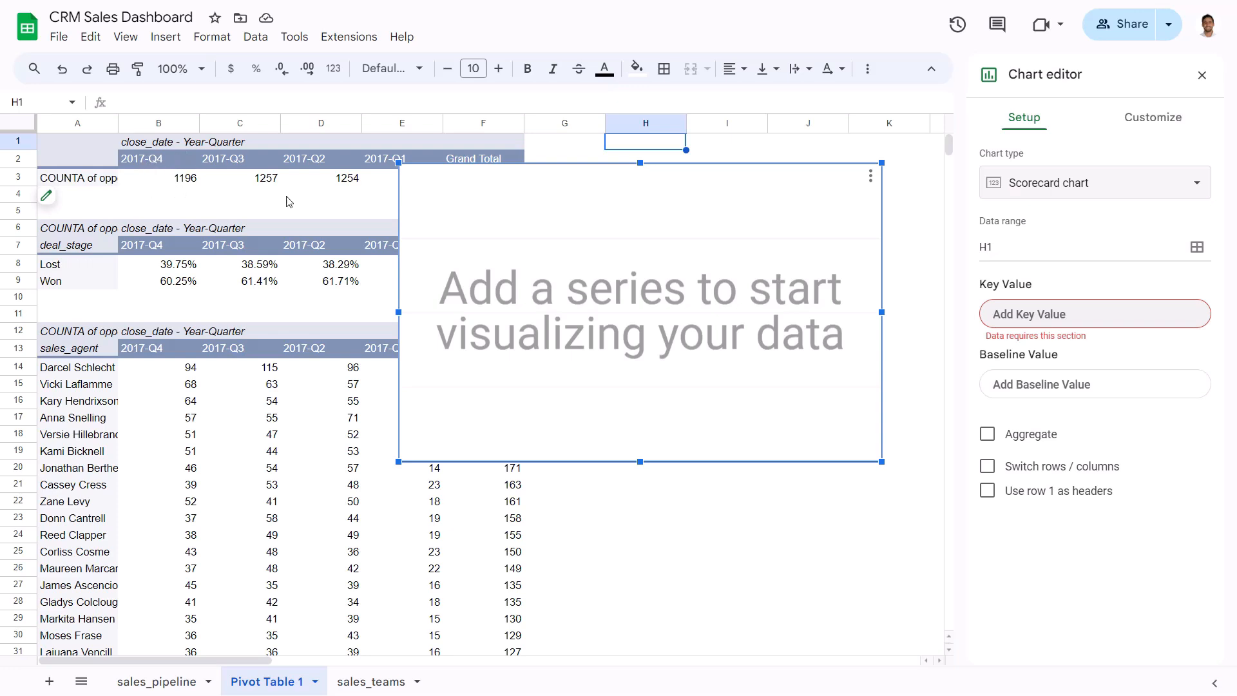
# Step: Set the scorecard's key value to the 2017-Q4 count in 'Pivot Table 1'!B2:B3
pyautogui.click(1021, 317)
pyautogui.click(1021, 317)
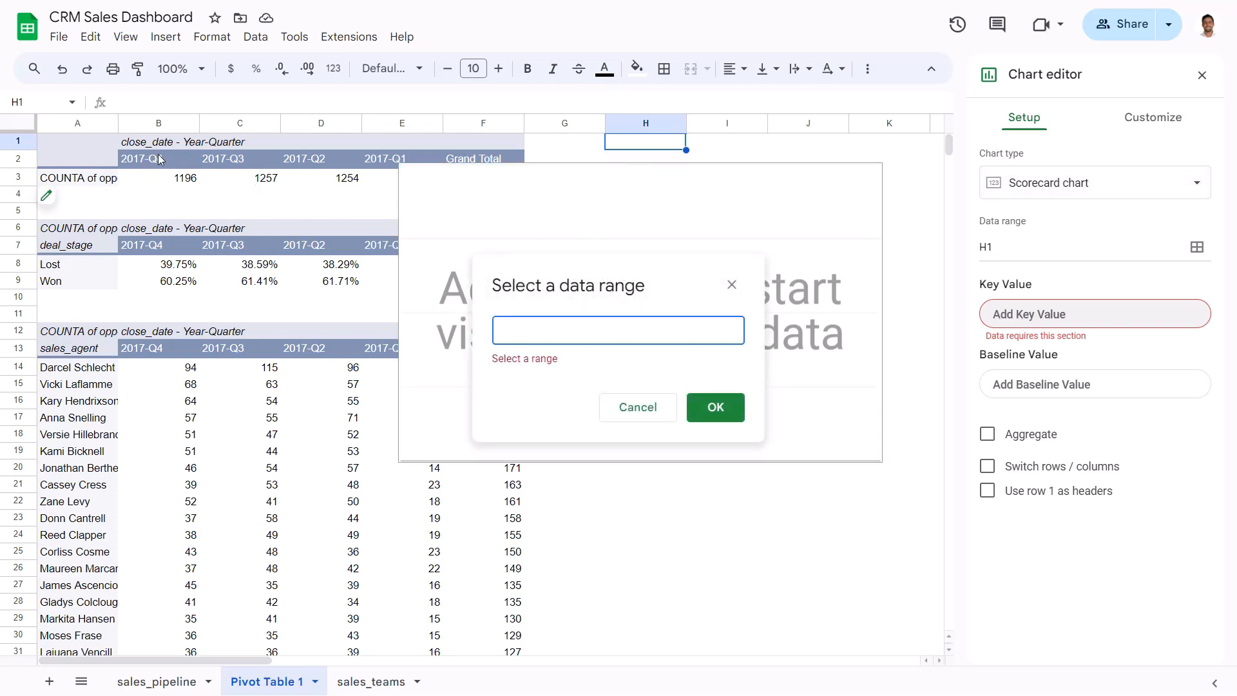
pyautogui.moveTo(161, 159); pyautogui.dragTo(160, 185)
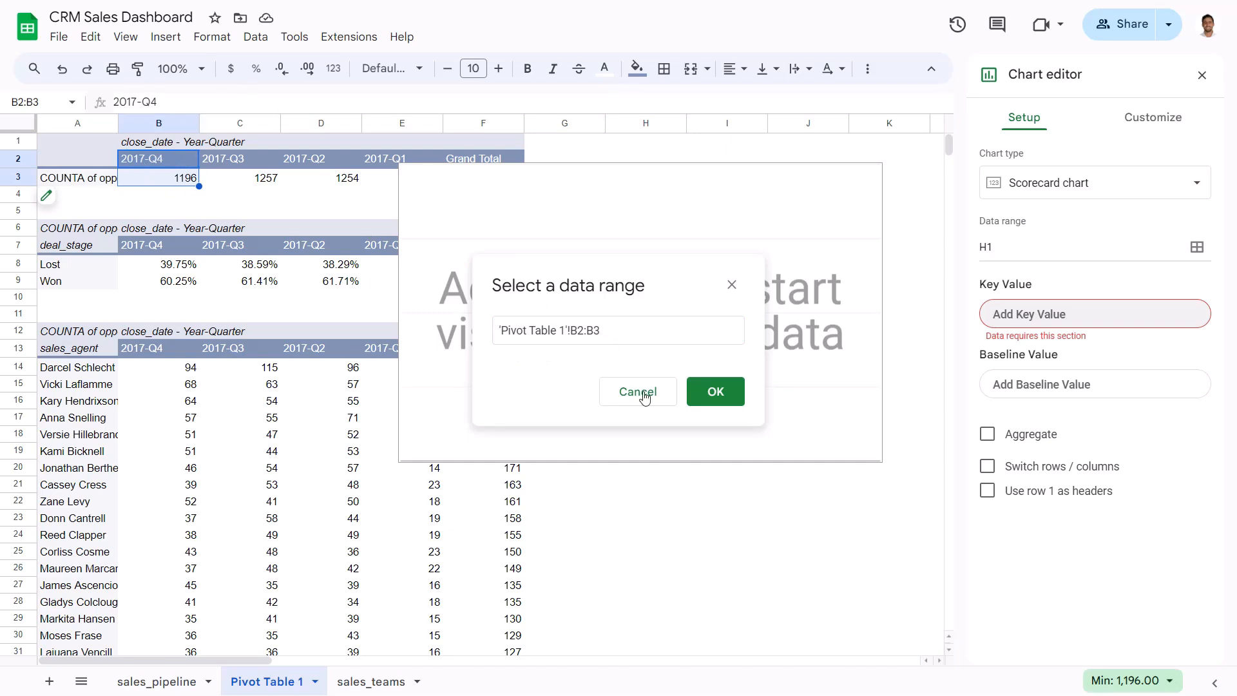
pyautogui.click(695, 399)
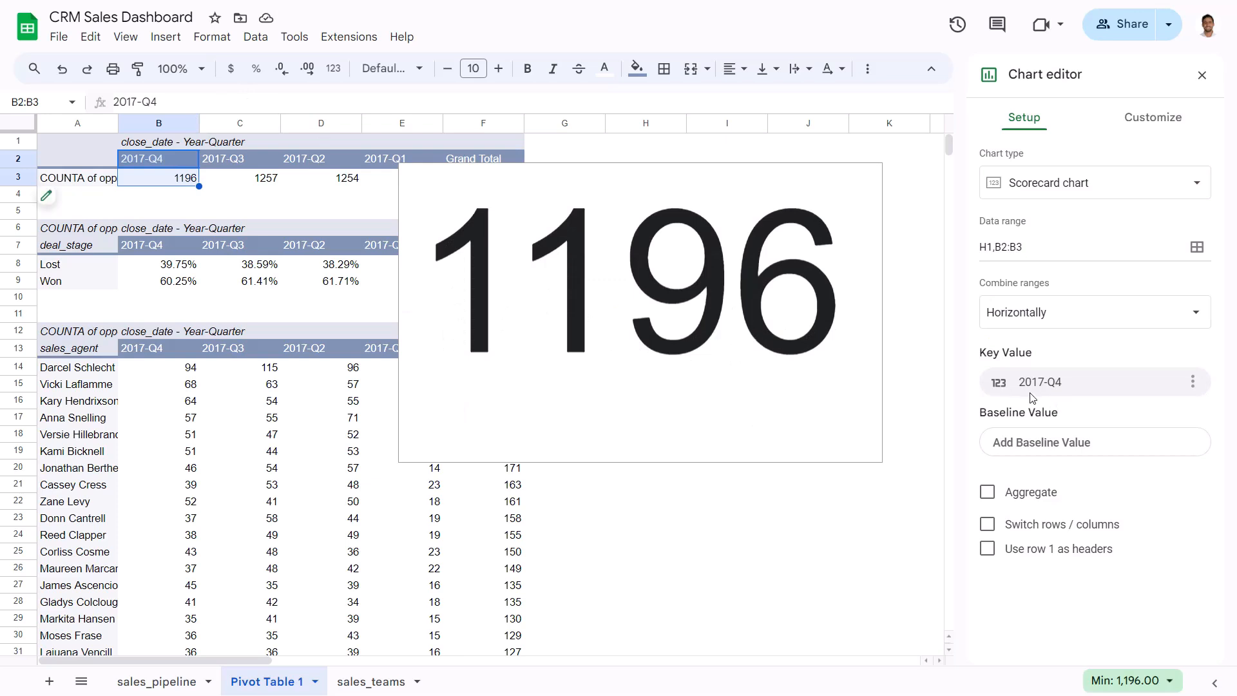
# Step: Set the scorecard's baseline value to the 2017-Q3 count in 'Pivot Table 1'!C2:C3
pyautogui.click(1044, 444)
pyautogui.click(1150, 472)
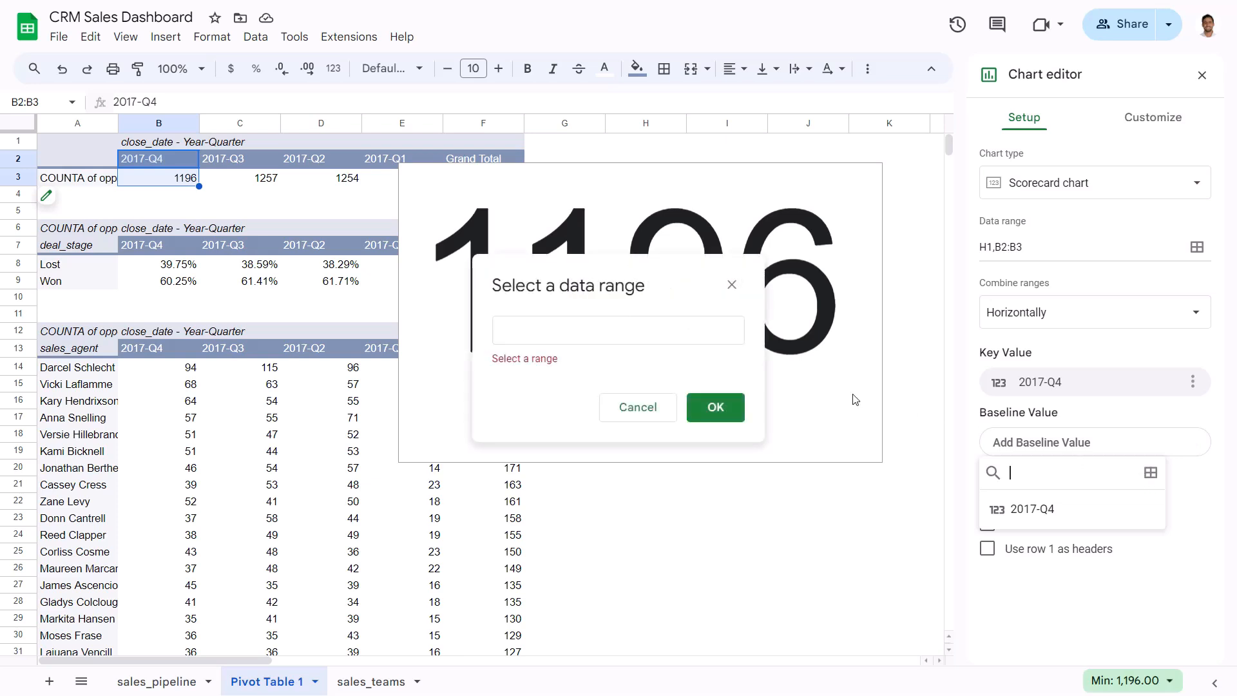
pyautogui.moveTo(240, 159); pyautogui.dragTo(244, 181)
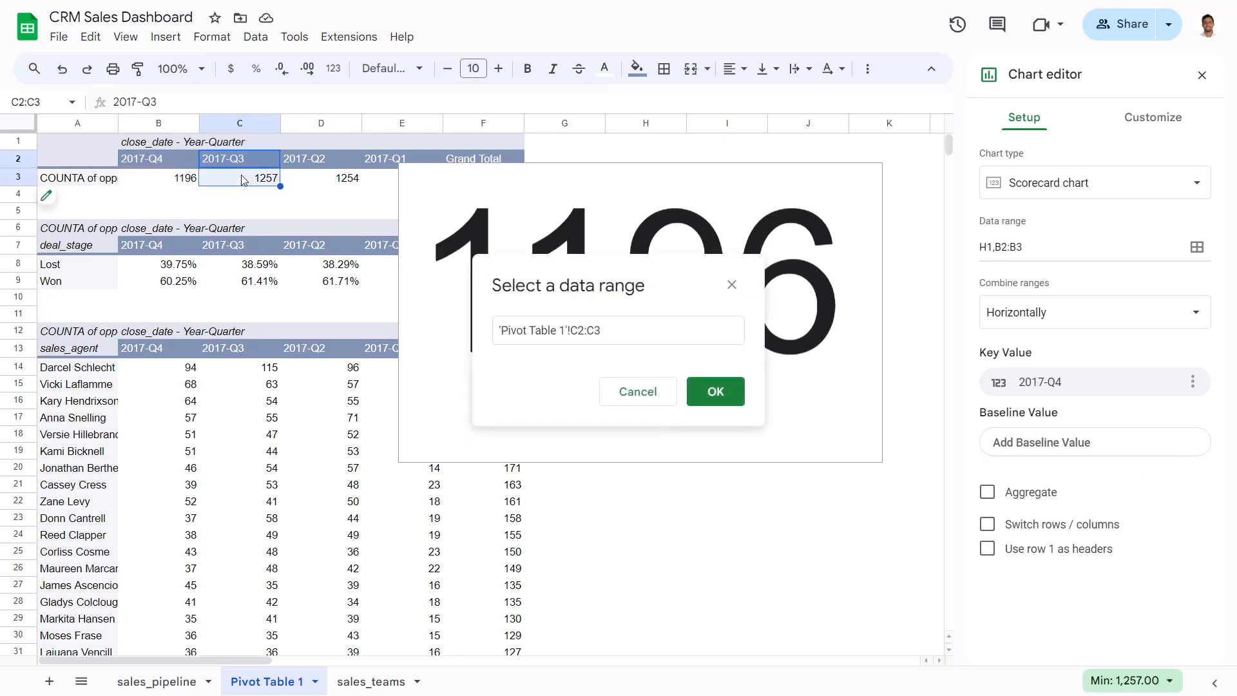
pyautogui.click(715, 394)
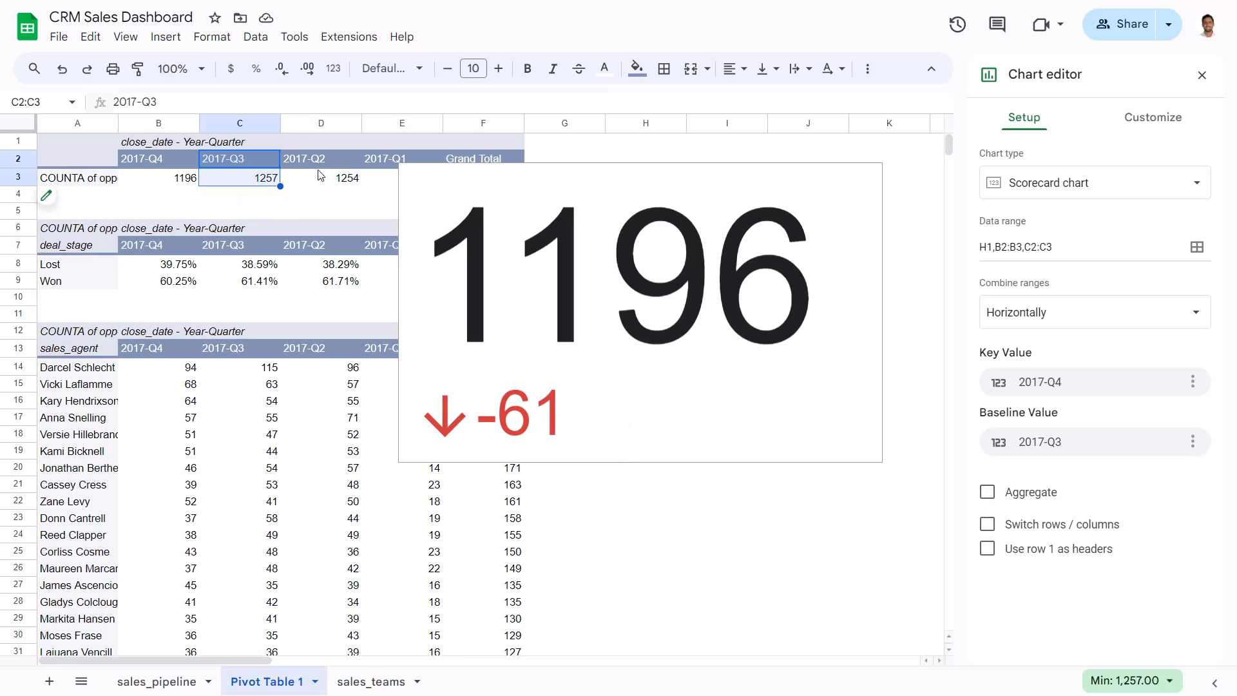
# Step: Set the scorecard's chart border color to None
pyautogui.click(1166, 121)
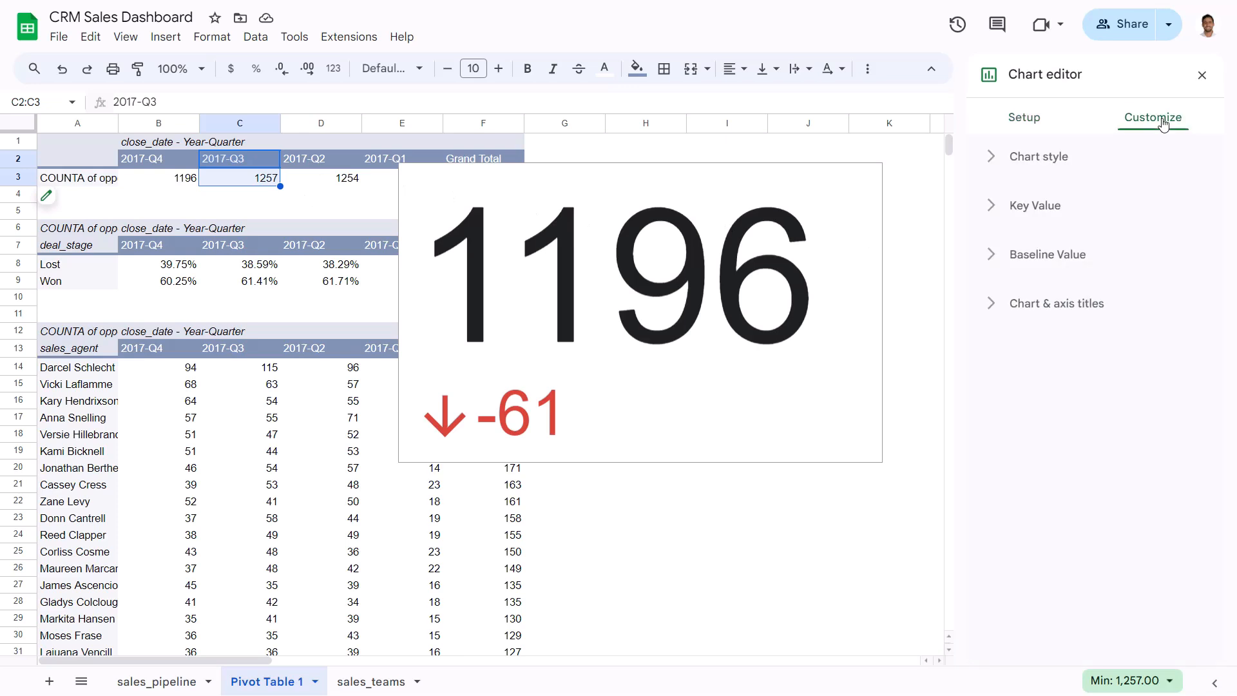
pyautogui.click(1046, 160)
pyautogui.click(1000, 290)
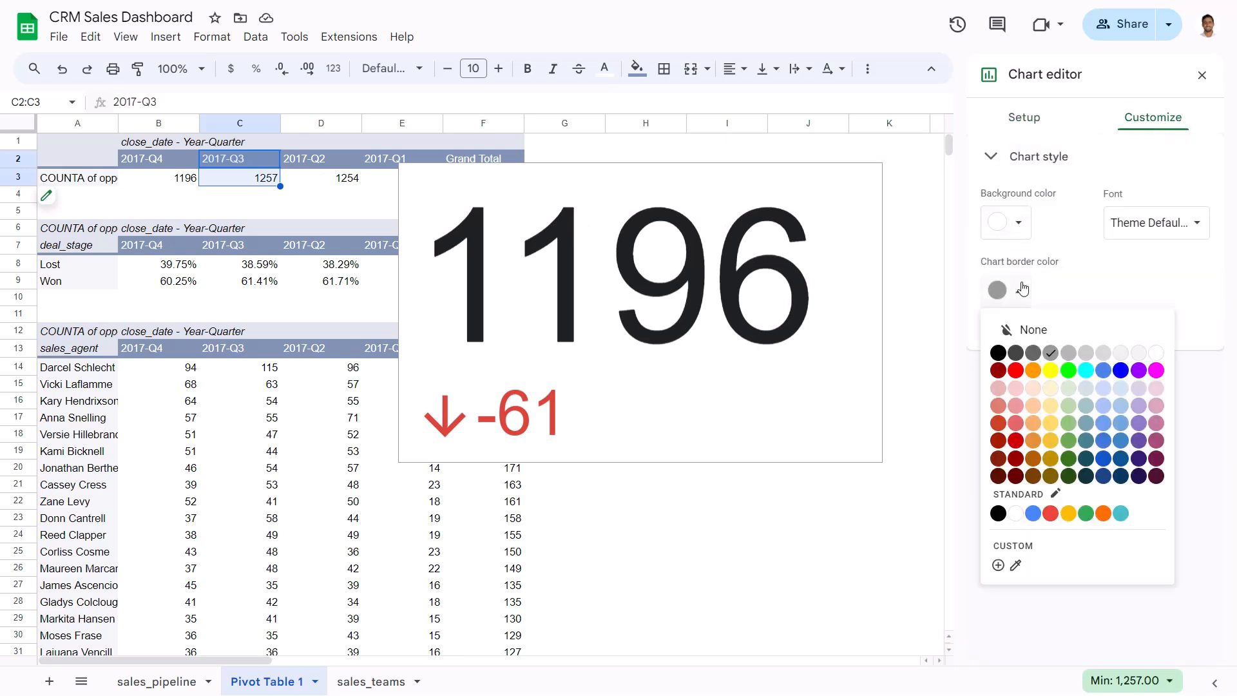
pyautogui.click(1024, 331)
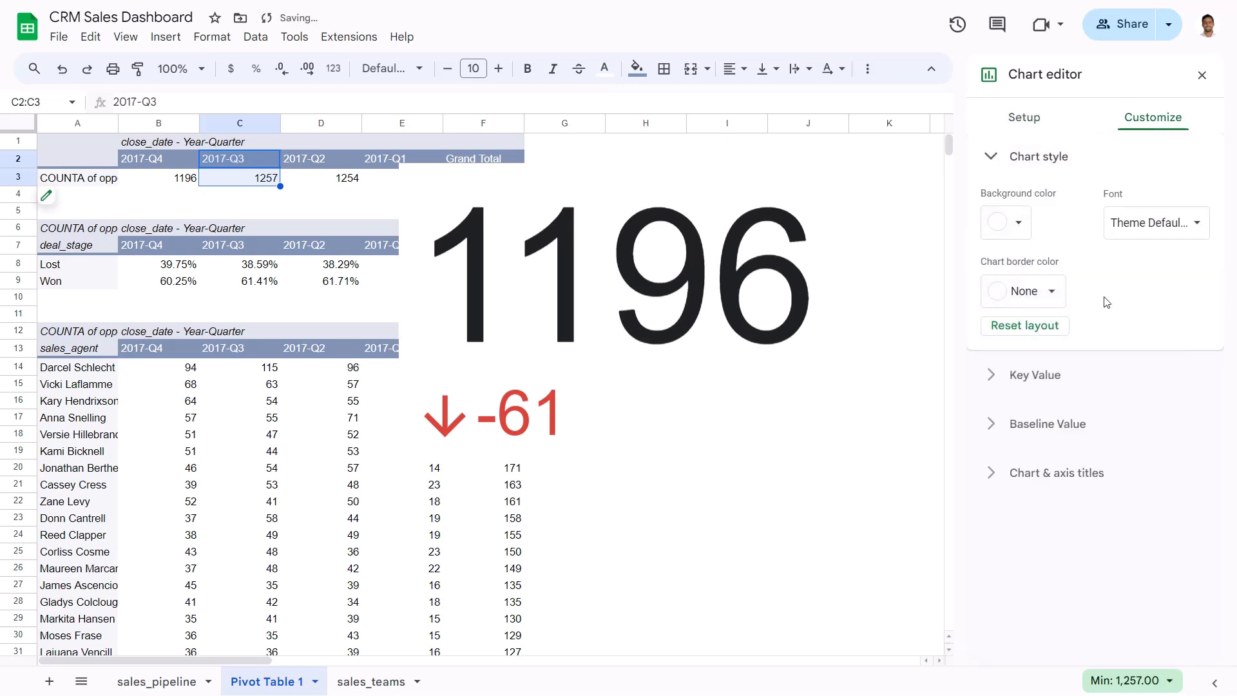
# Step: Title the scorecard "Opportunities Won"
pyautogui.click(1051, 474)
pyautogui.click(1025, 422)
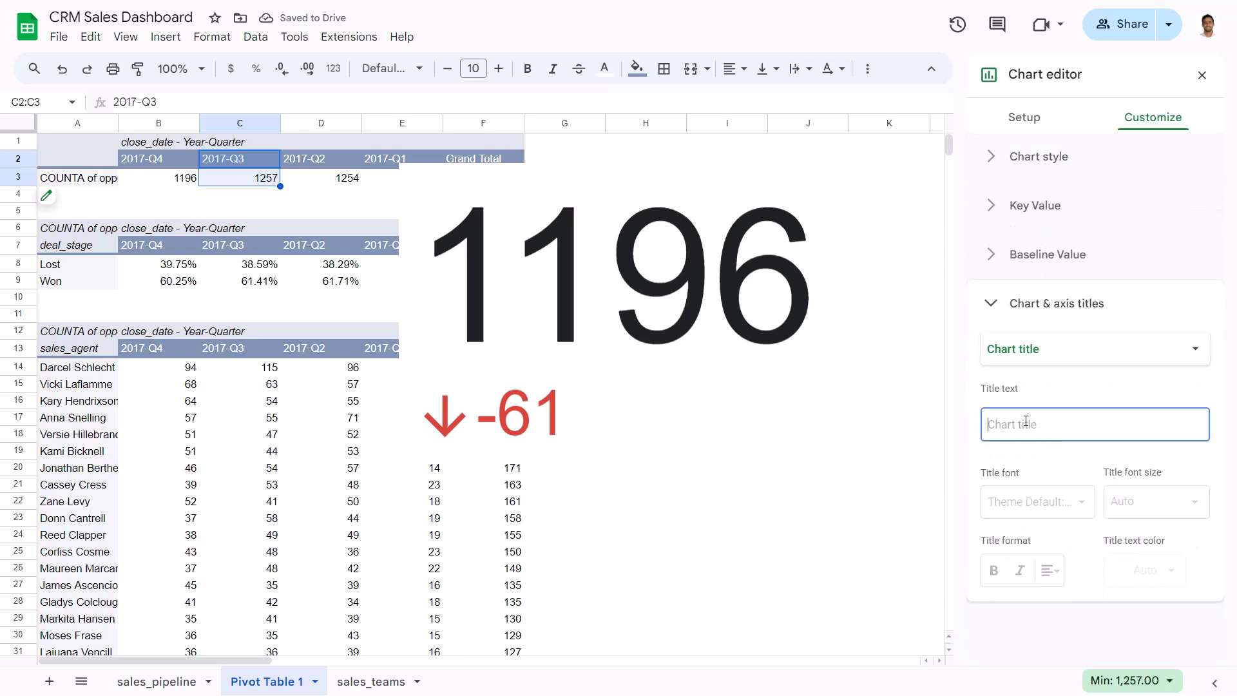
pyautogui.write('Opportuniti')
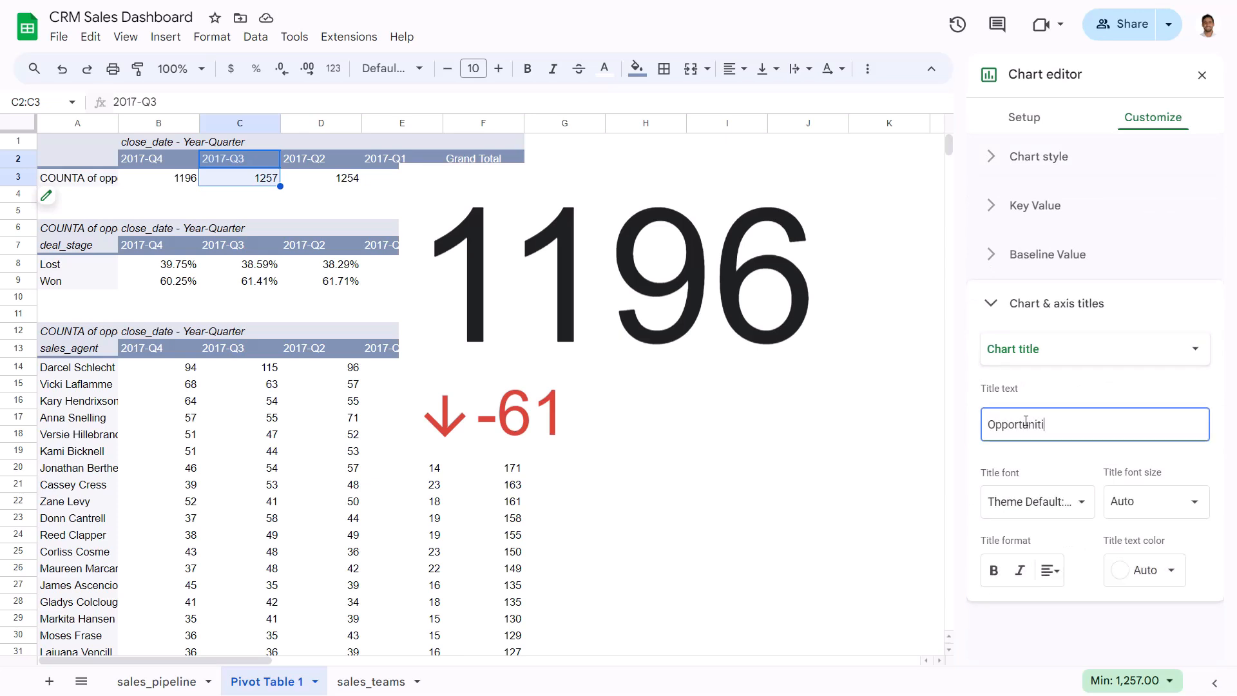
pyautogui.write('es Q')
pyautogui.write('on')
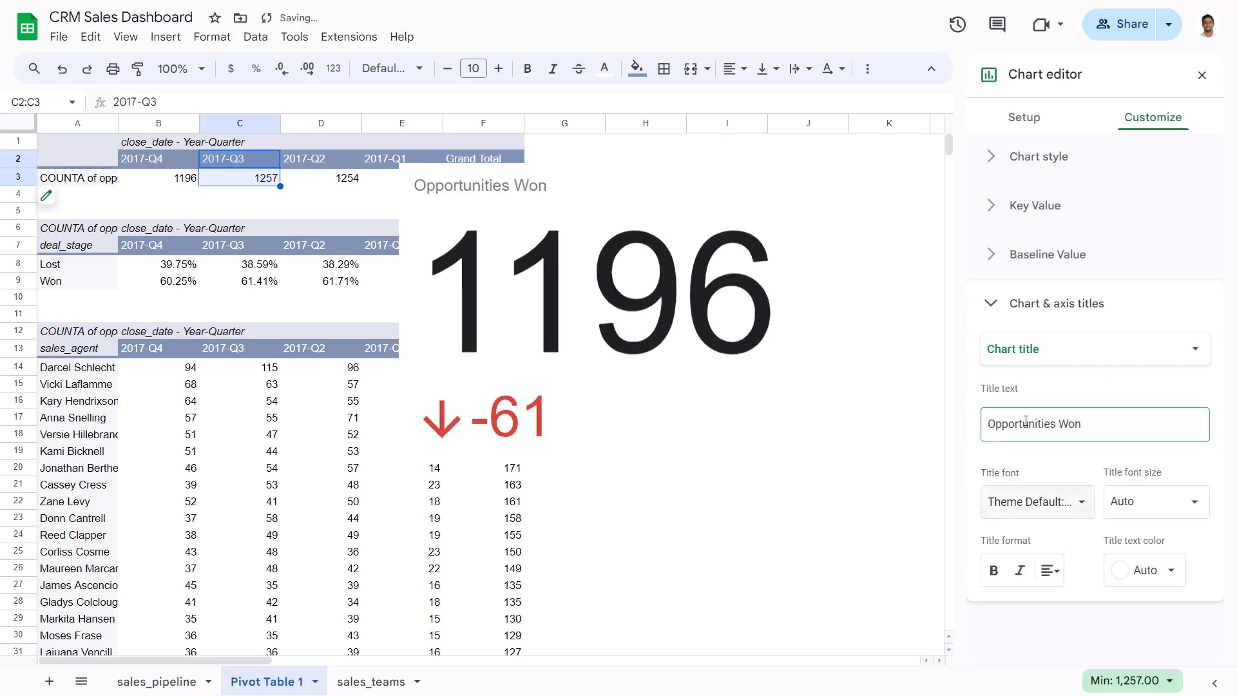
pyautogui.press('Tab')
# Step: Try percentage change for the scorecard's baseline comparison and restore it to absolute change
pyautogui.click(1029, 255)
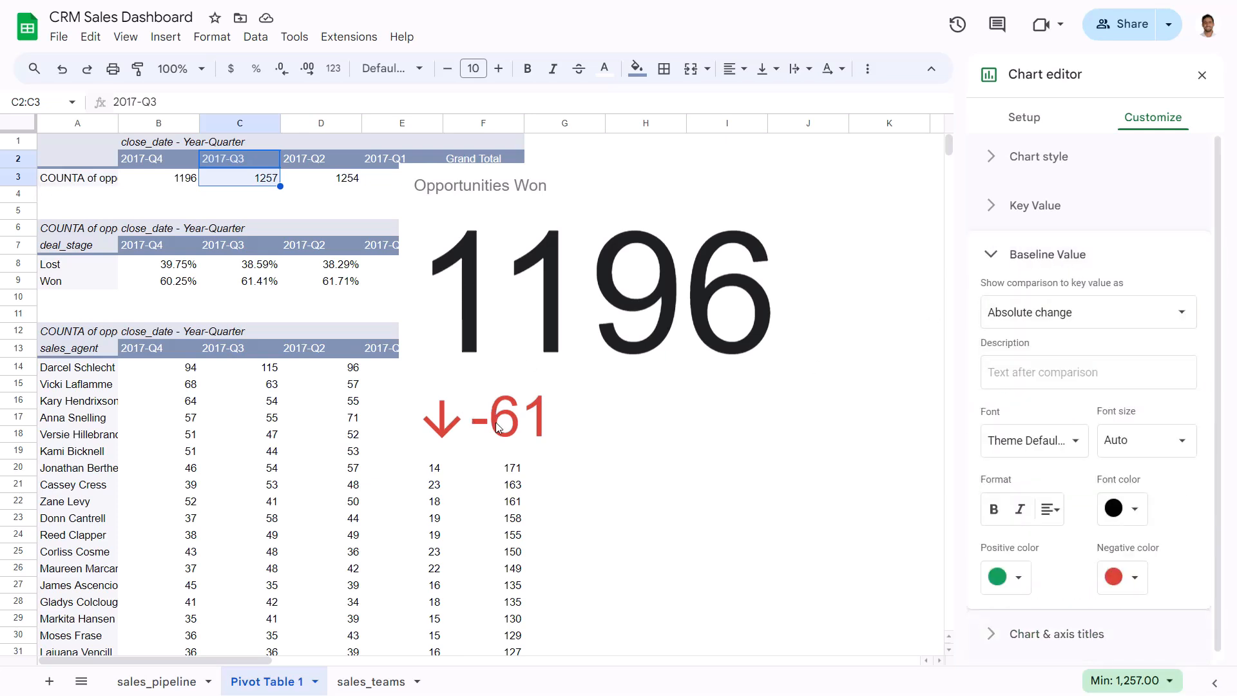
pyautogui.click(1030, 312)
pyautogui.click(1037, 282)
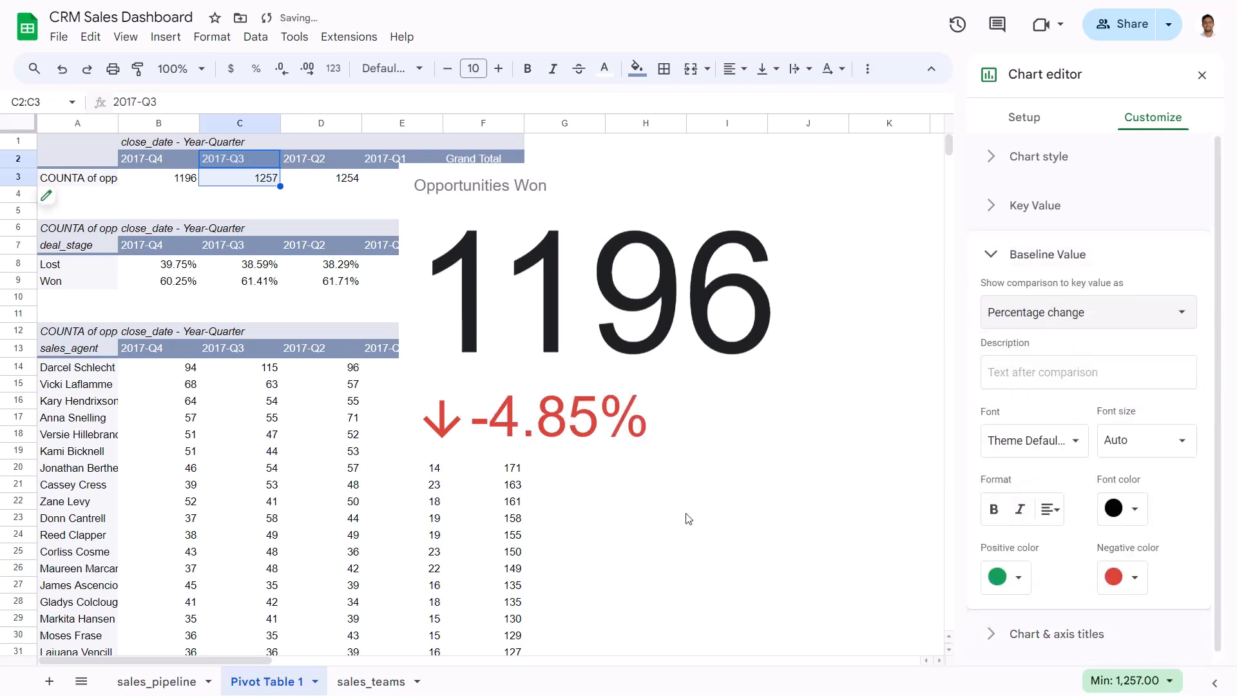
pyautogui.click(1058, 324)
pyautogui.click(1055, 335)
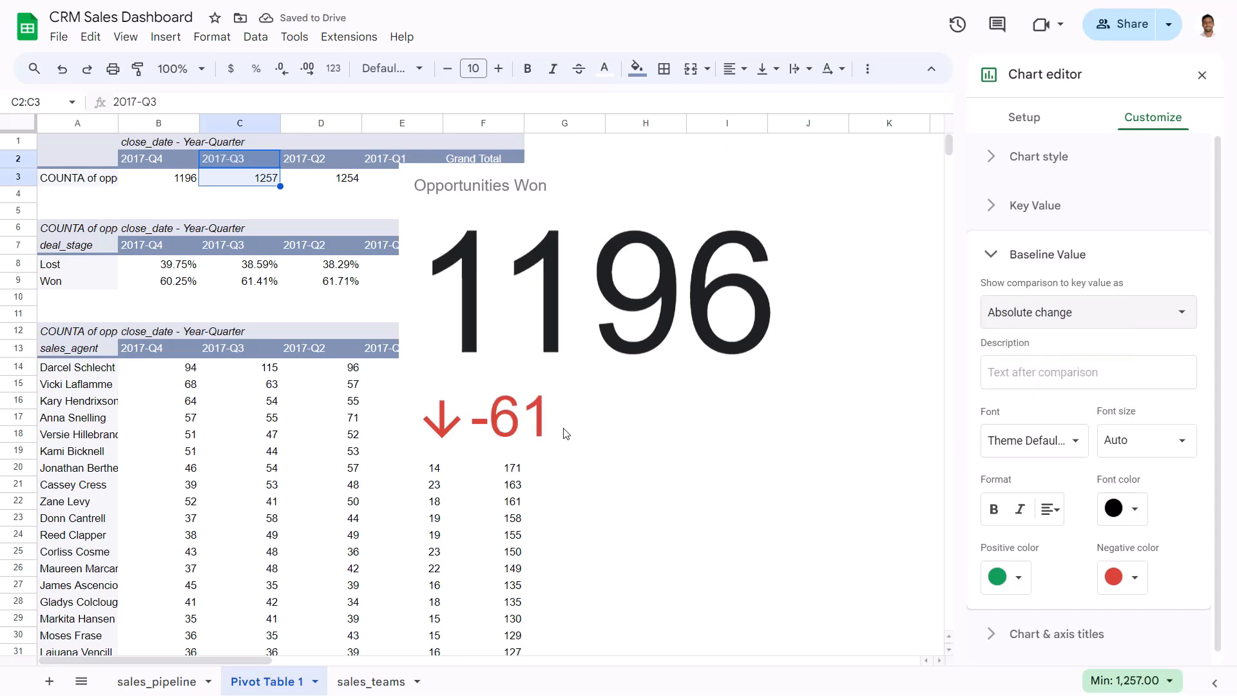
# Step: Set the scorecard's baseline description to "vs. Prev"
pyautogui.click(1038, 371)
pyautogui.write('vs.')
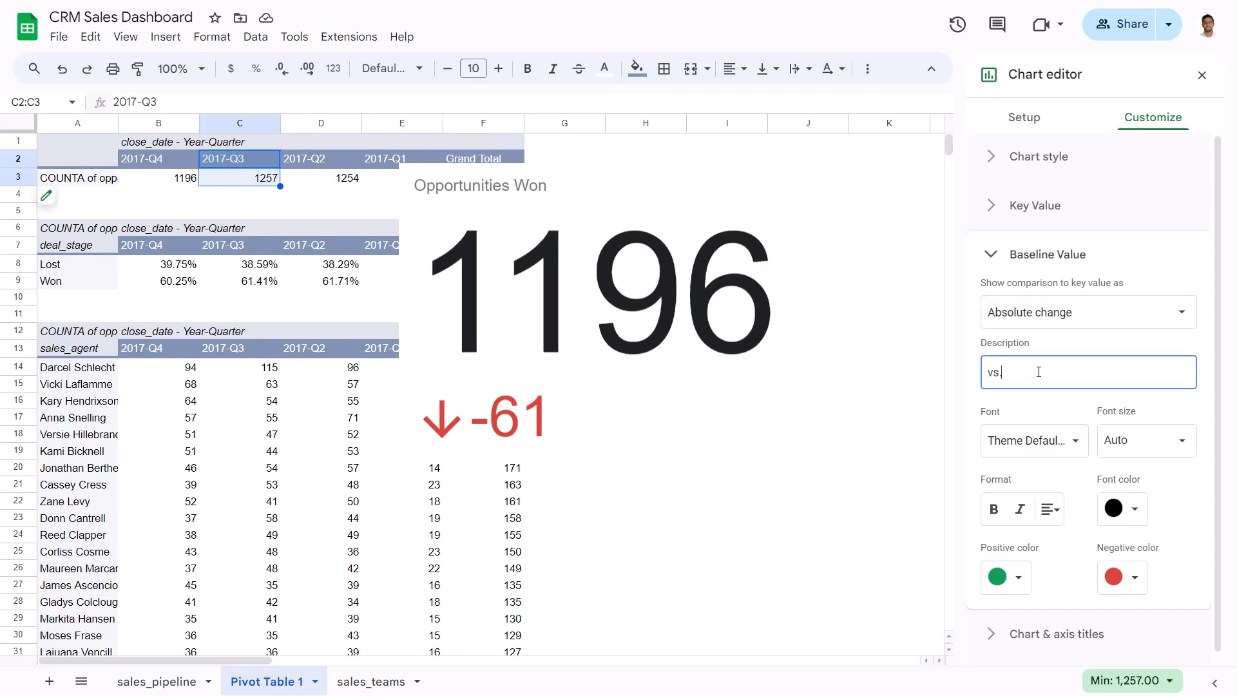
pyautogui.write(' Prev')
pyautogui.press('Tab')
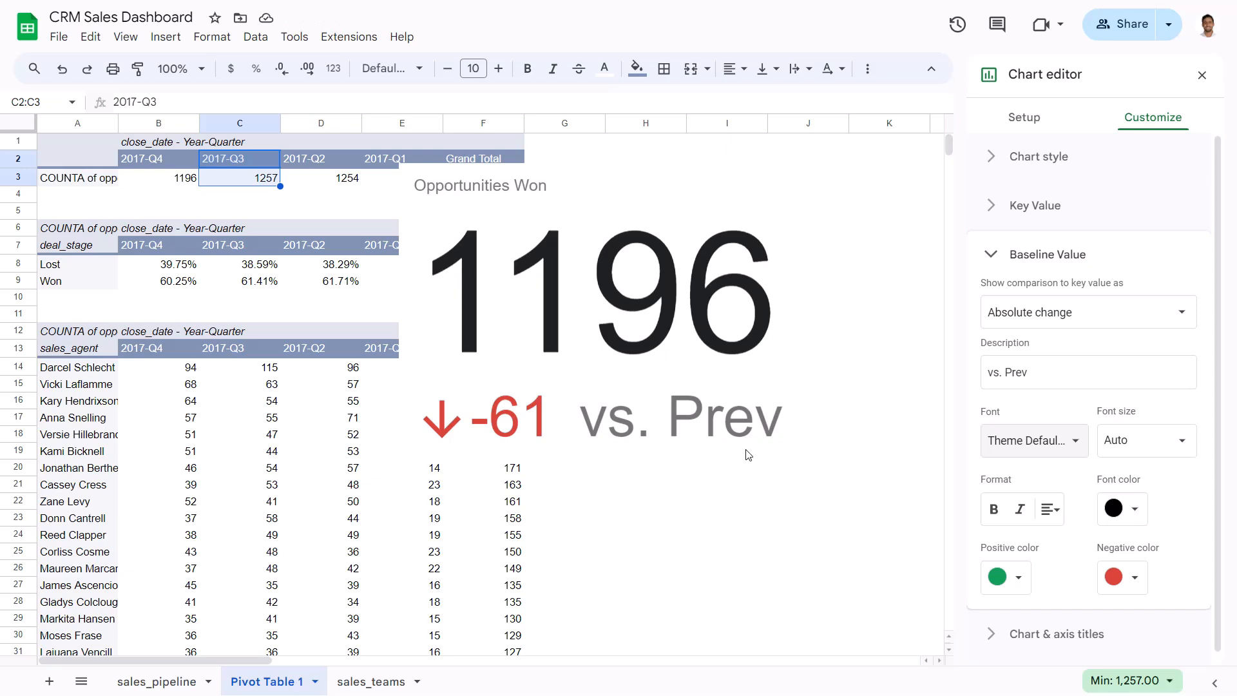
# Step: Shrink the Opportunities Won scorecard and move it to the empty area beside the pivot tables
pyautogui.click(1202, 75)
pyautogui.click(710, 227)
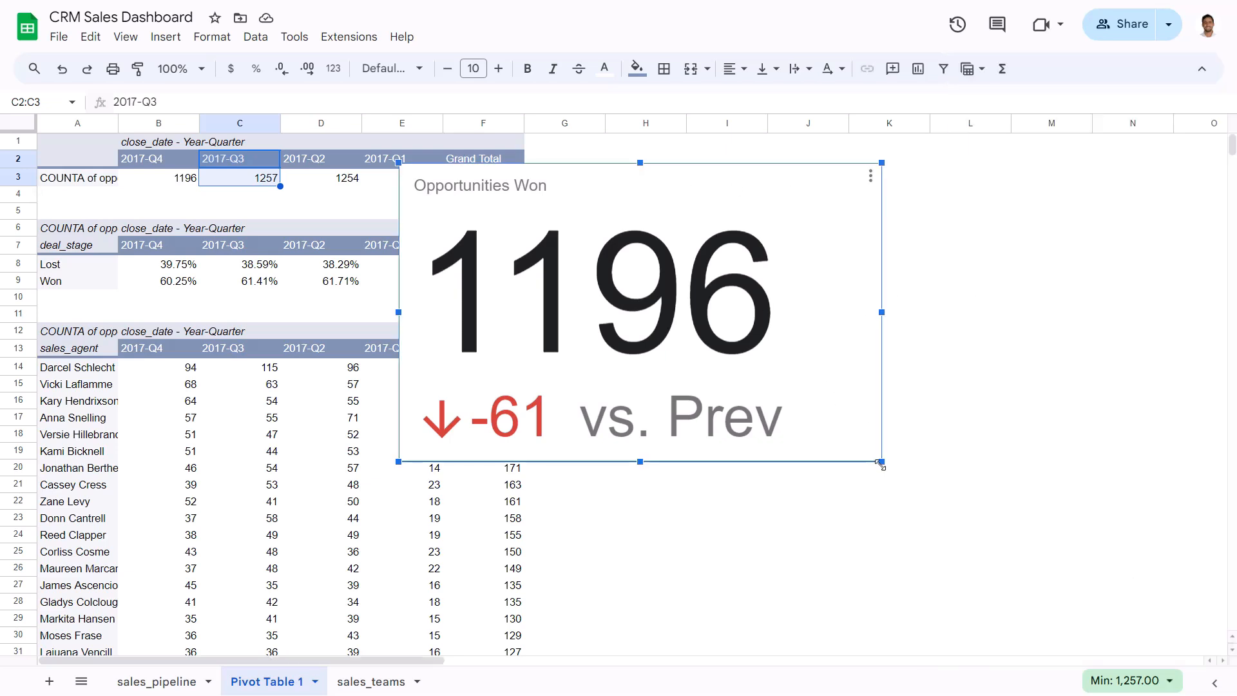
pyautogui.moveTo(880, 461); pyautogui.dragTo(670, 337)
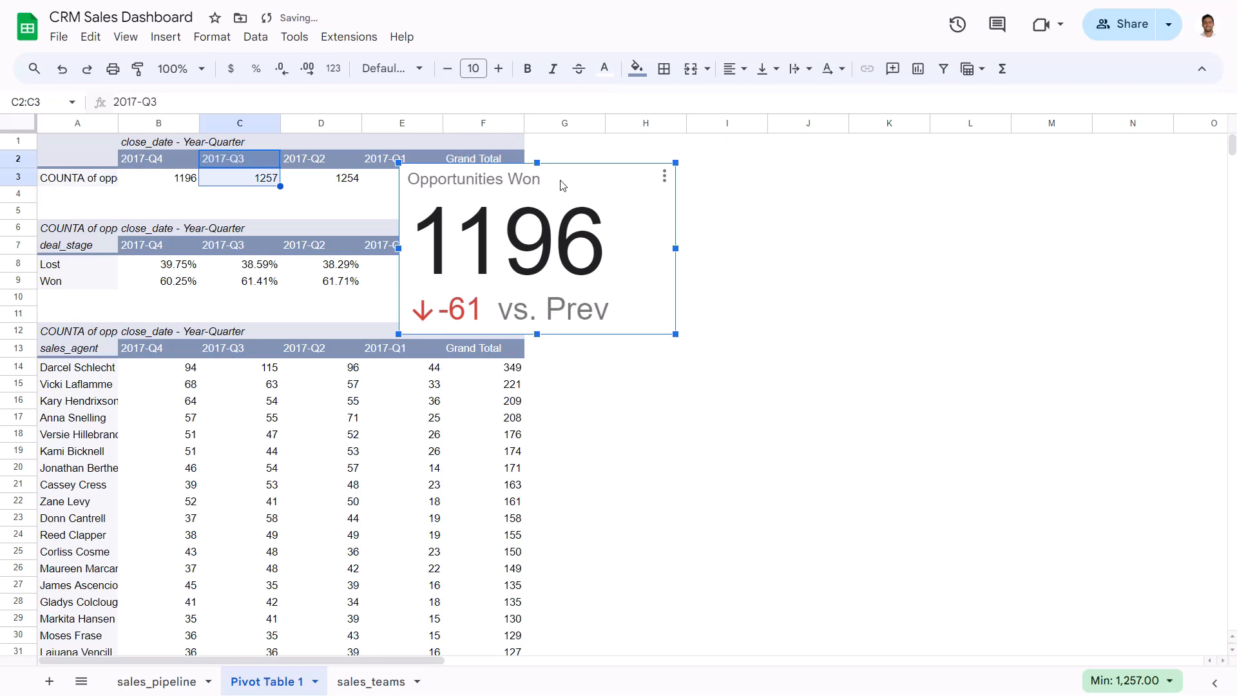
pyautogui.moveTo(557, 185); pyautogui.dragTo(790, 186)
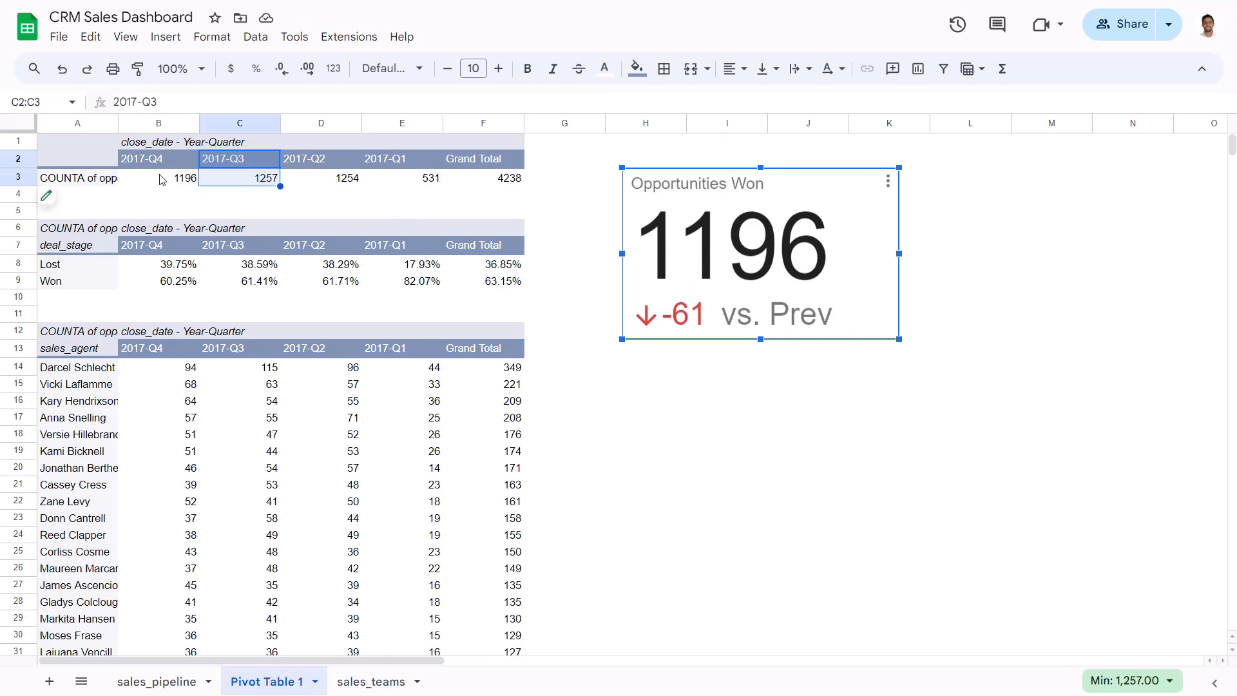
pyautogui.moveTo(166, 179); pyautogui.dragTo(1060, 162)
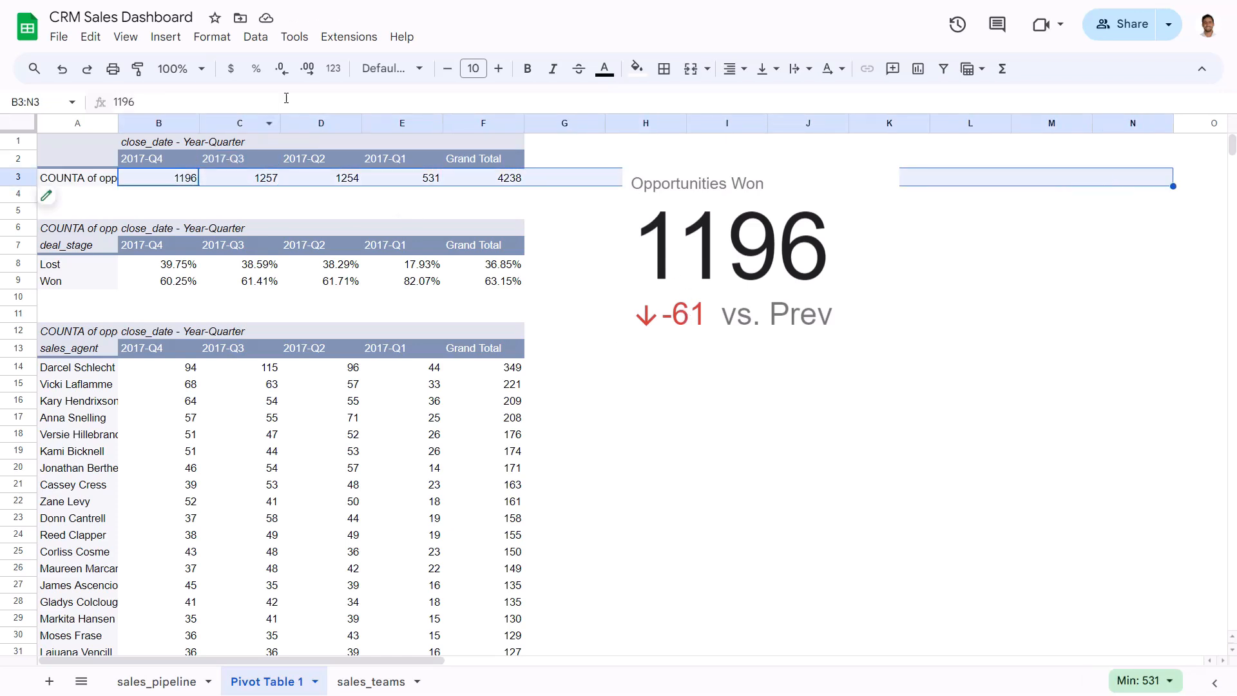
# Step: Format the opportunities-won counts in row 3 as numbers with a thousands separator and no decimal places
pyautogui.click(333, 68)
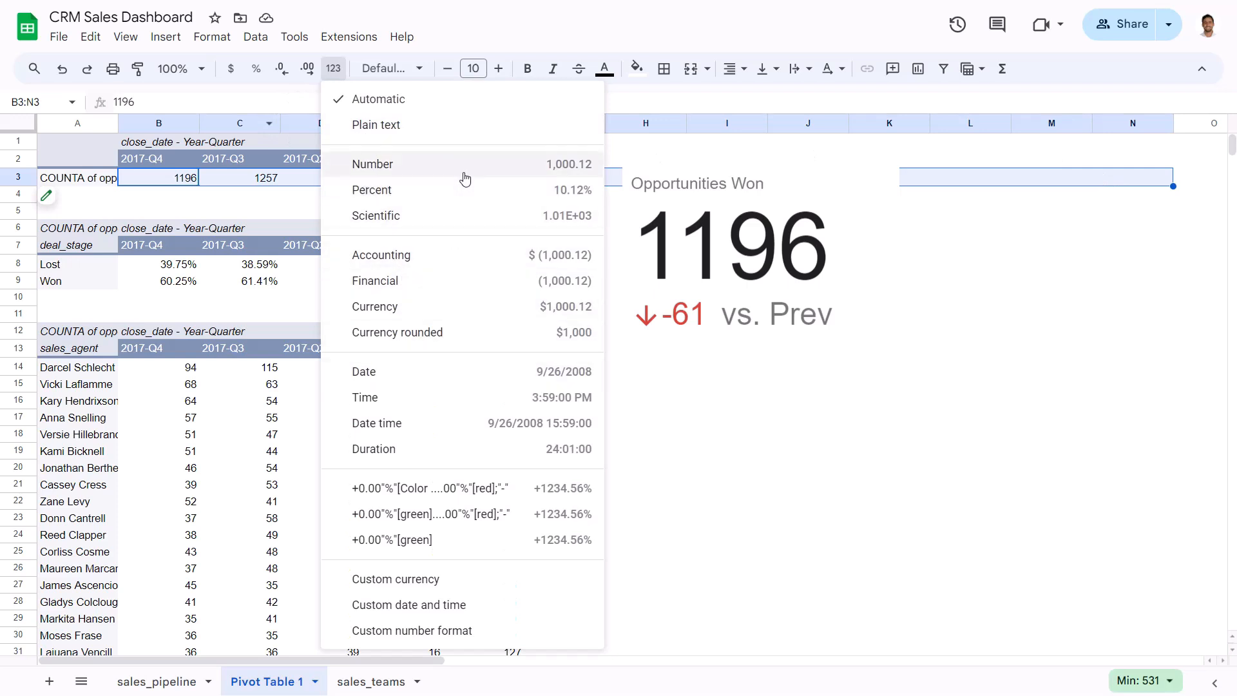
pyautogui.click(556, 176)
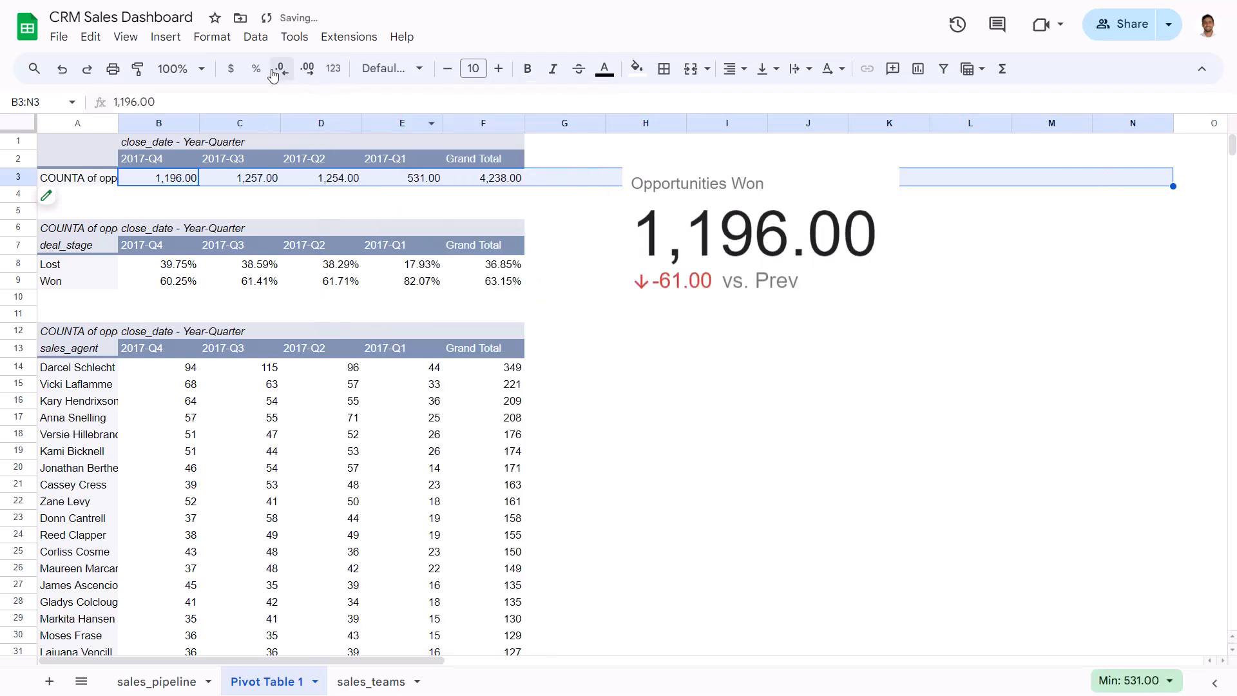
pyautogui.click(284, 70)
pyautogui.click(284, 70)
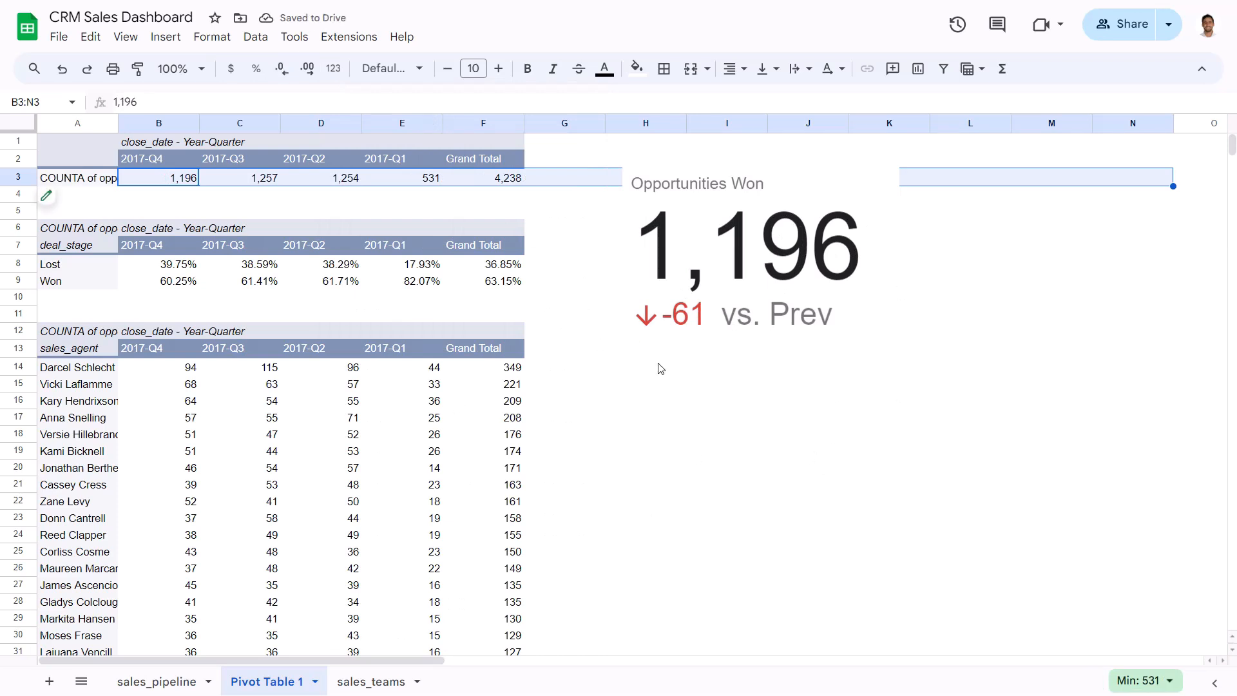
pyautogui.click(796, 146)
pyautogui.click(792, 179)
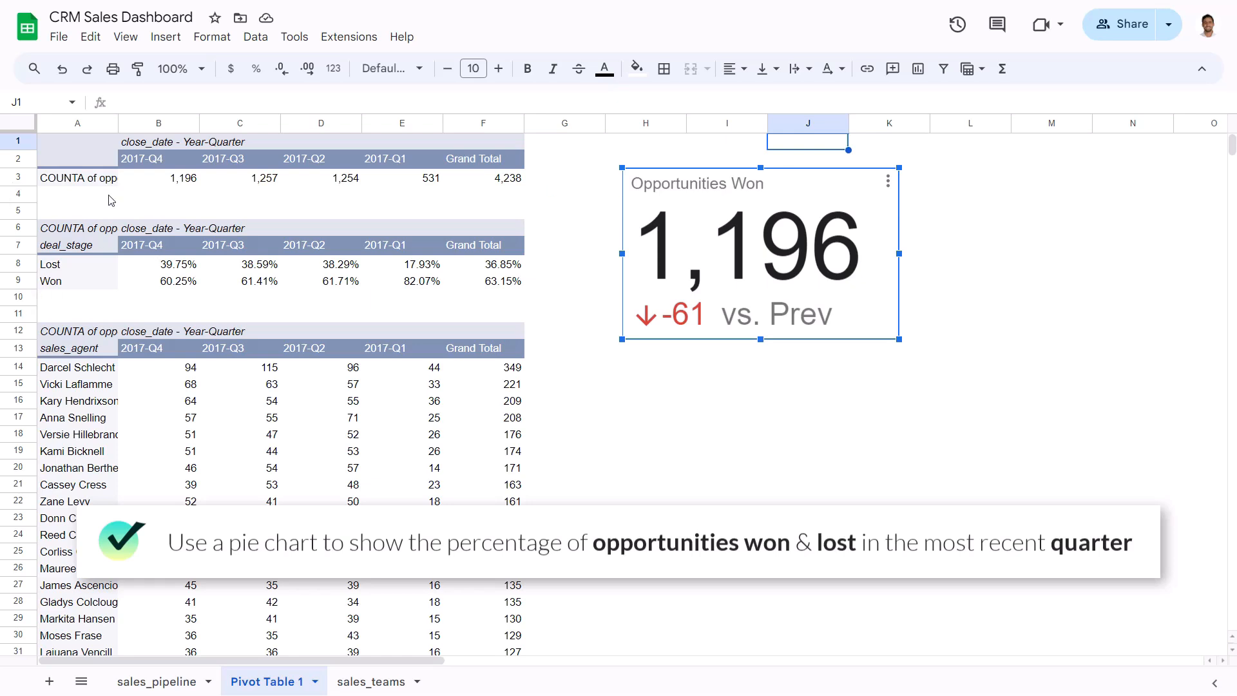
# Step: Insert a pie chart of the 2017-Q4 won and lost percentages from A7:B9
pyautogui.moveTo(80, 251); pyautogui.dragTo(174, 281)
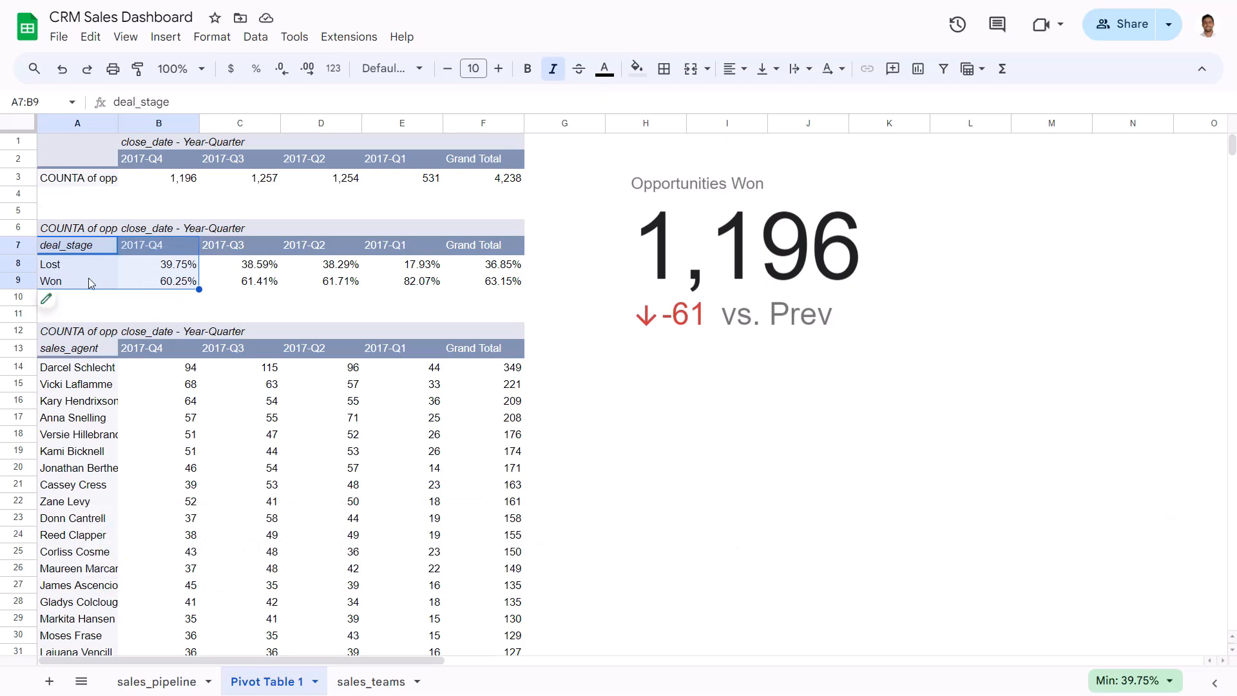
pyautogui.click(166, 37)
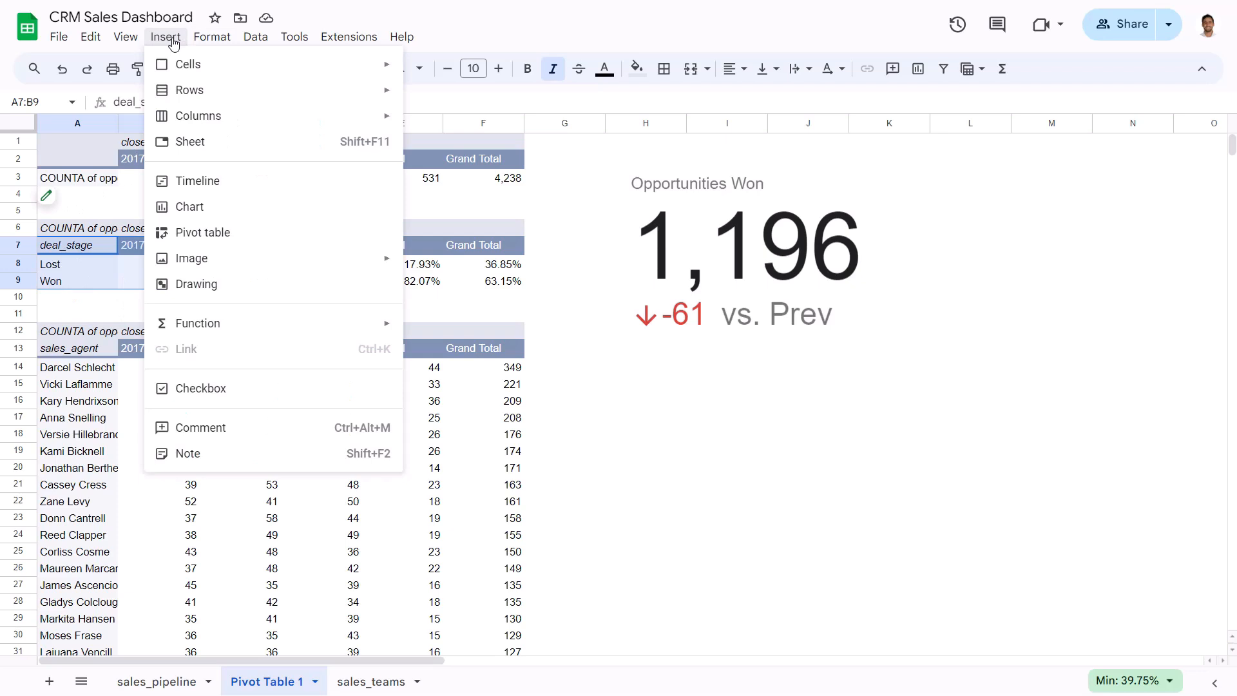
pyautogui.click(196, 211)
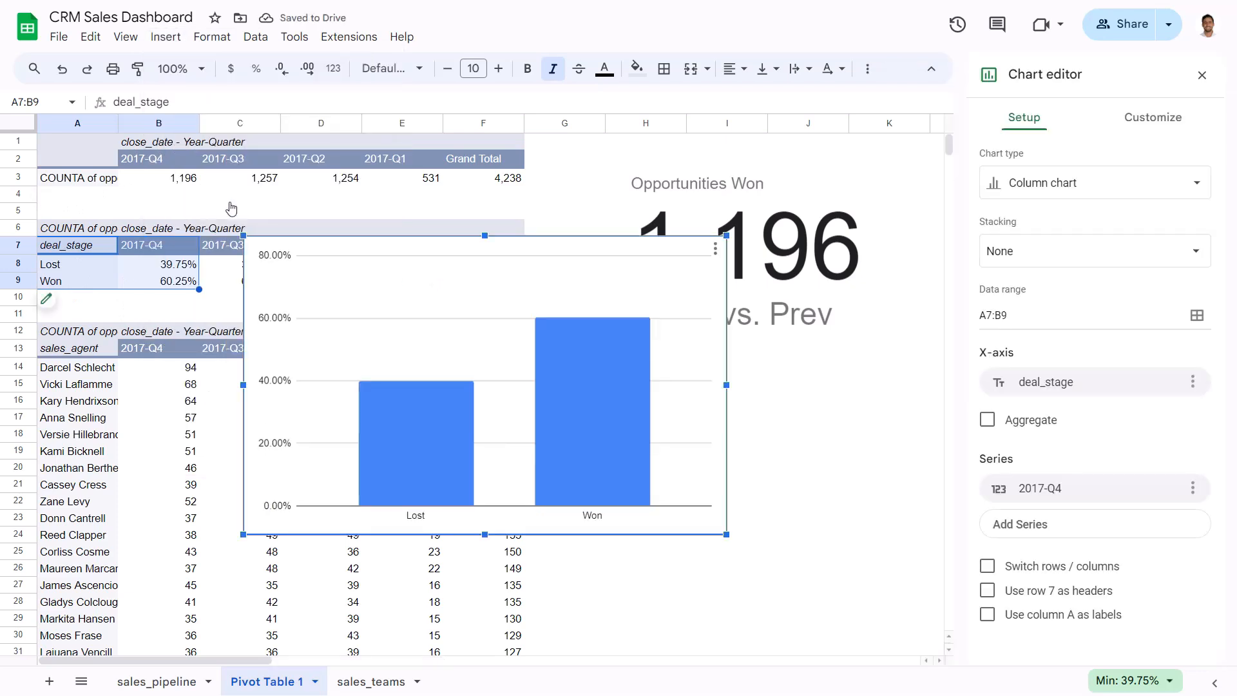
pyautogui.click(1052, 183)
pyautogui.scroll(-2, 1057, 309)
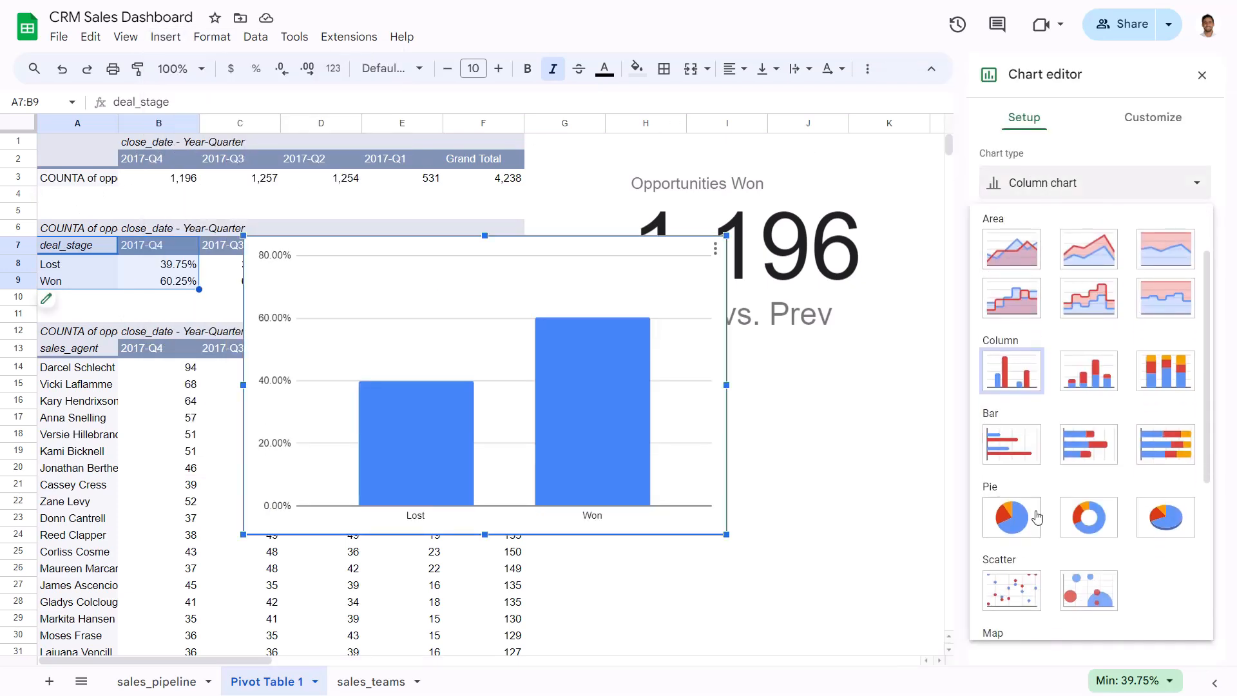
pyautogui.click(1034, 515)
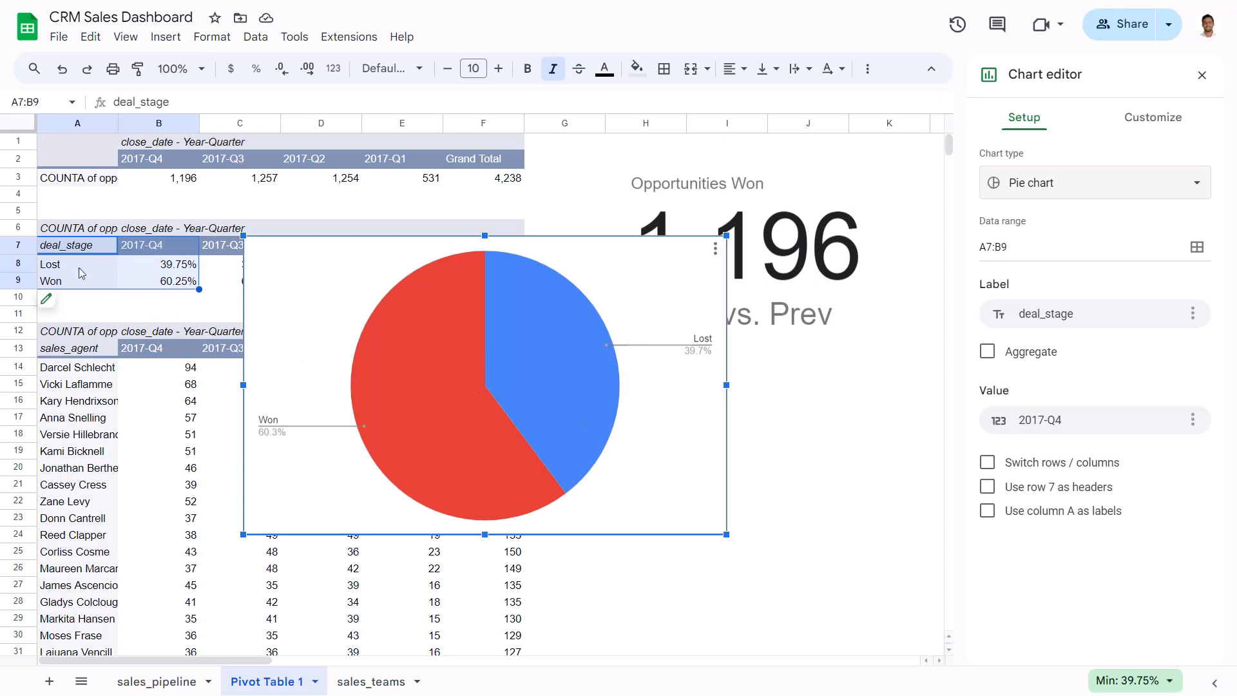
# Step: Sort the deal_stage rows of the win-rate pivot table in descending order
pyautogui.click(58, 307)
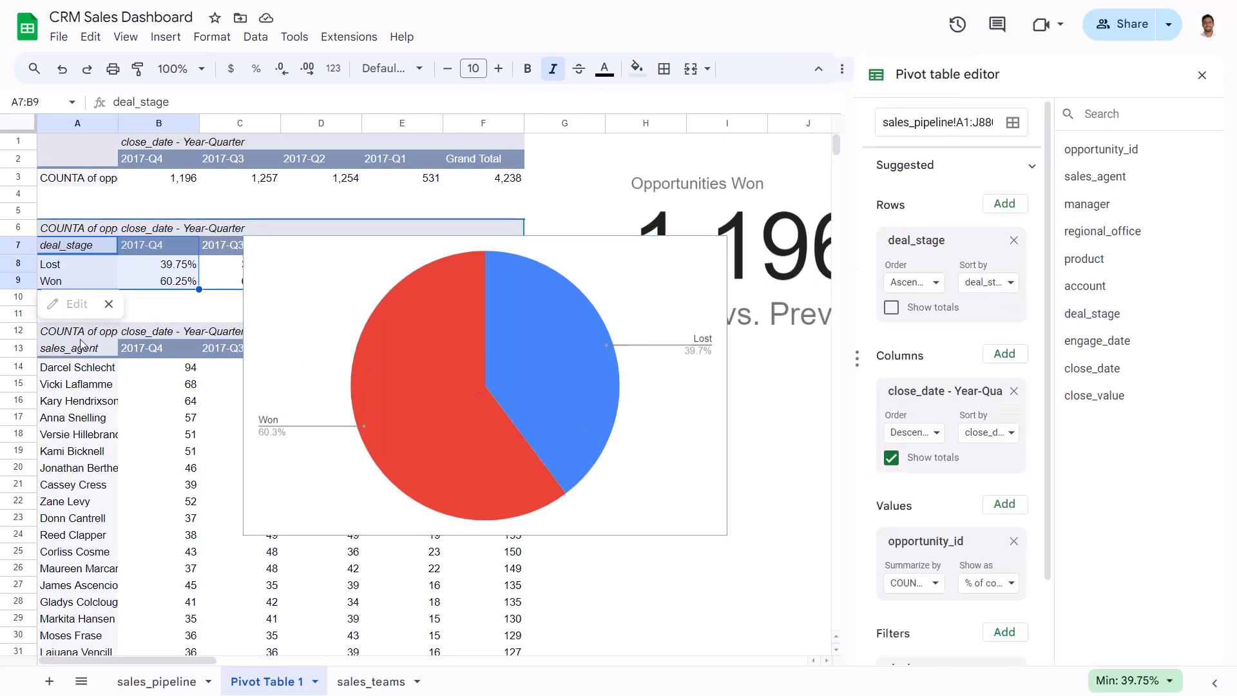
pyautogui.click(80, 268)
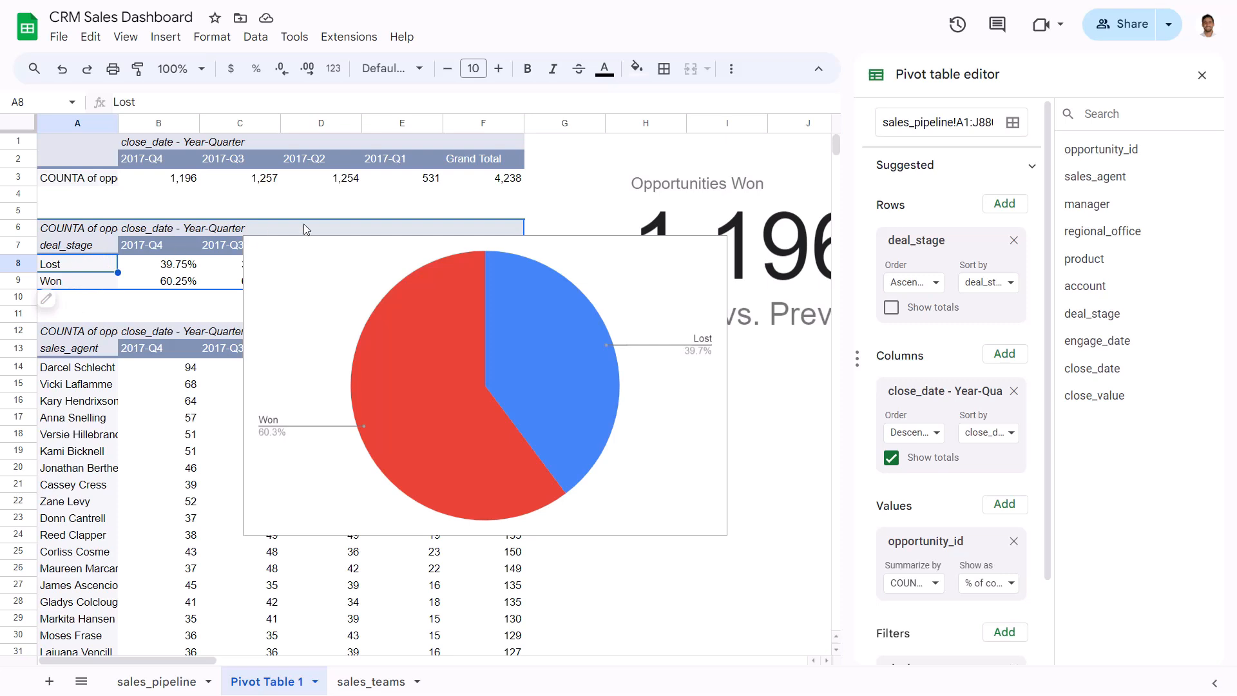
pyautogui.click(919, 283)
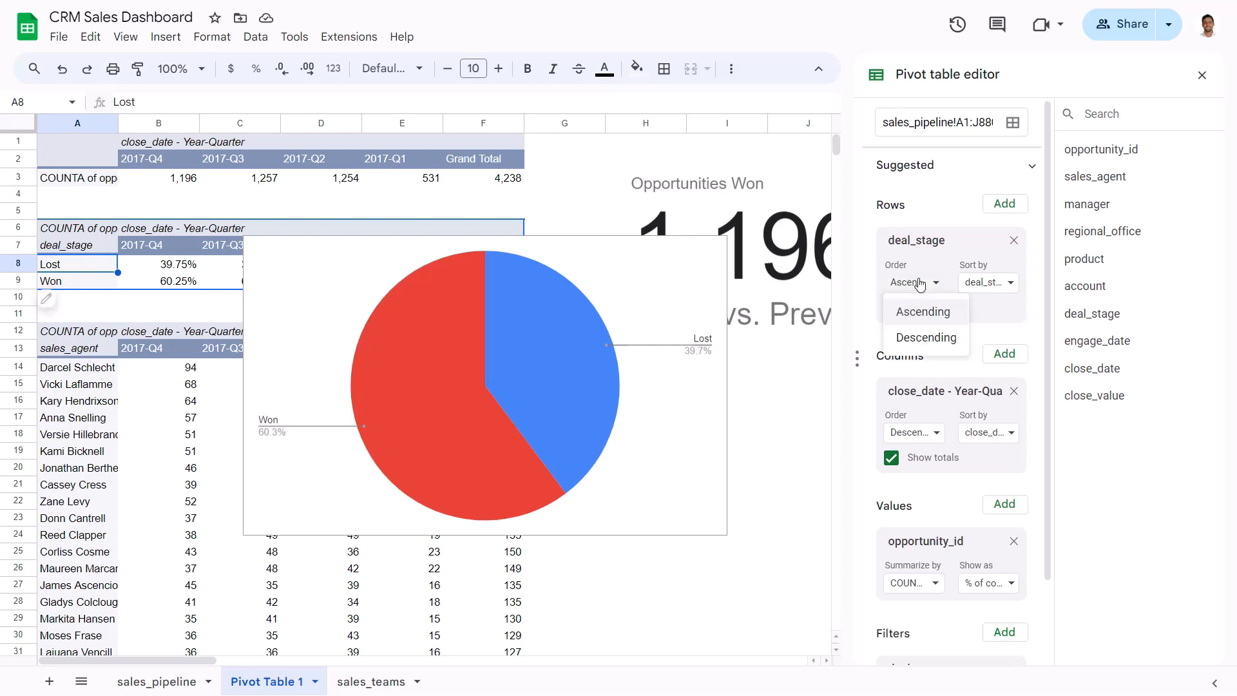
pyautogui.click(923, 337)
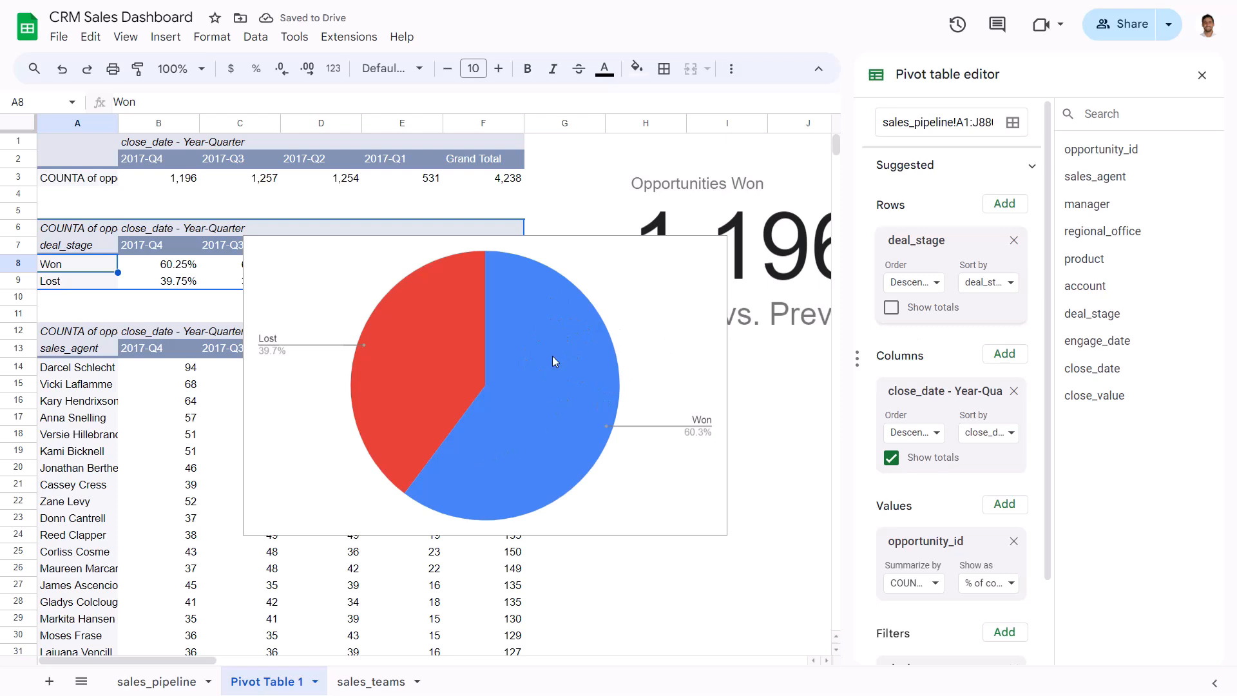
# Step: Reopen the pie chart for editing and move it off the pivot table's quarterly columns towards the Opportunities Won scorecard
pyautogui.click(612, 254)
pyautogui.click(715, 248)
pyautogui.click(722, 274)
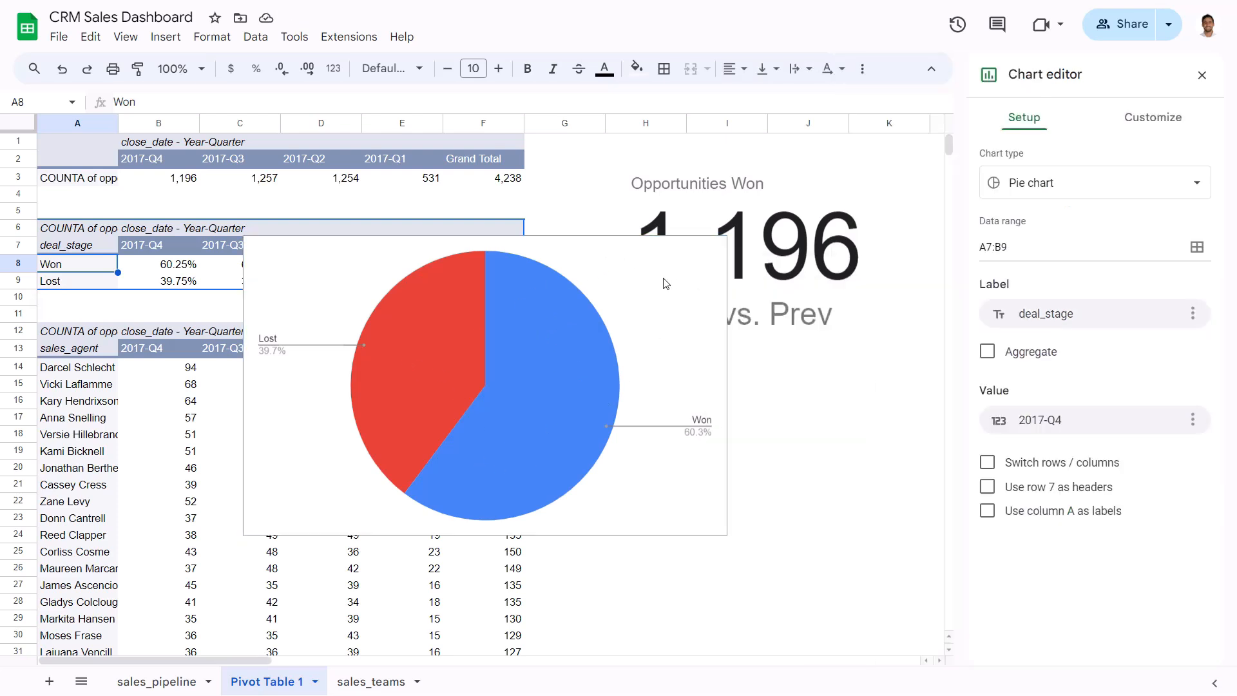
pyautogui.moveTo(646, 259); pyautogui.dragTo(840, 243)
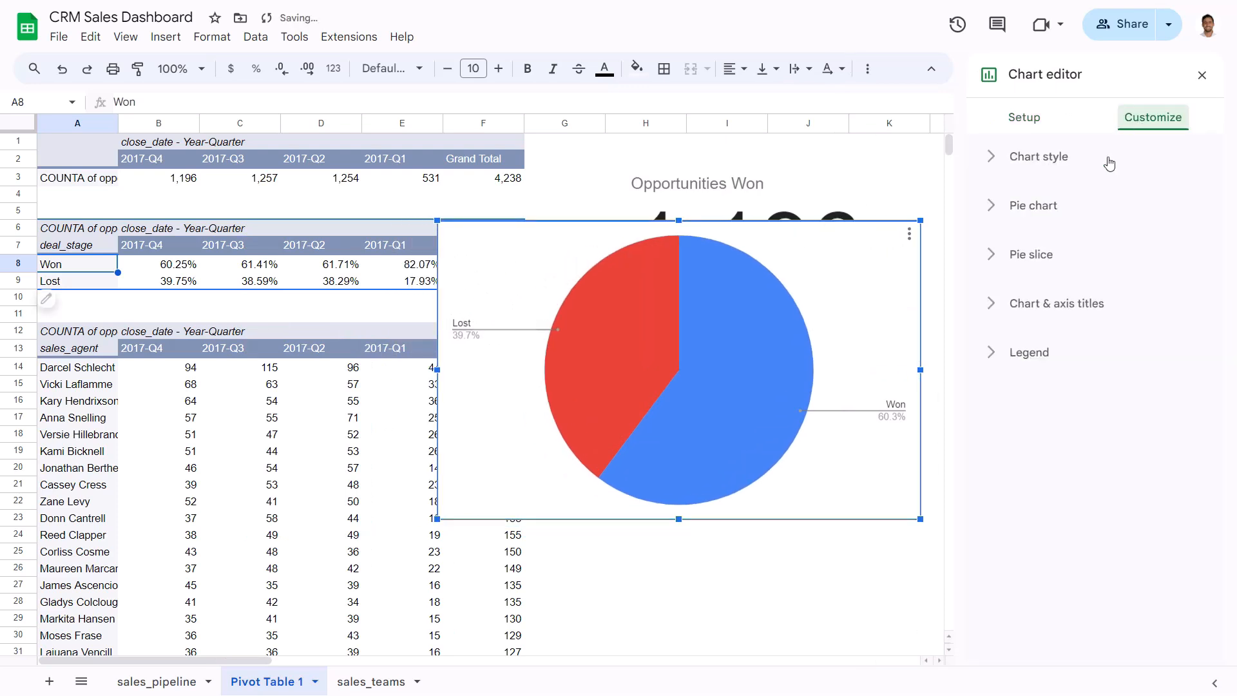
# Step: Try a 50% donut hole in the pie chart and restore it to 0%
pyautogui.click(1076, 159)
pyautogui.click(1024, 291)
pyautogui.click(1031, 329)
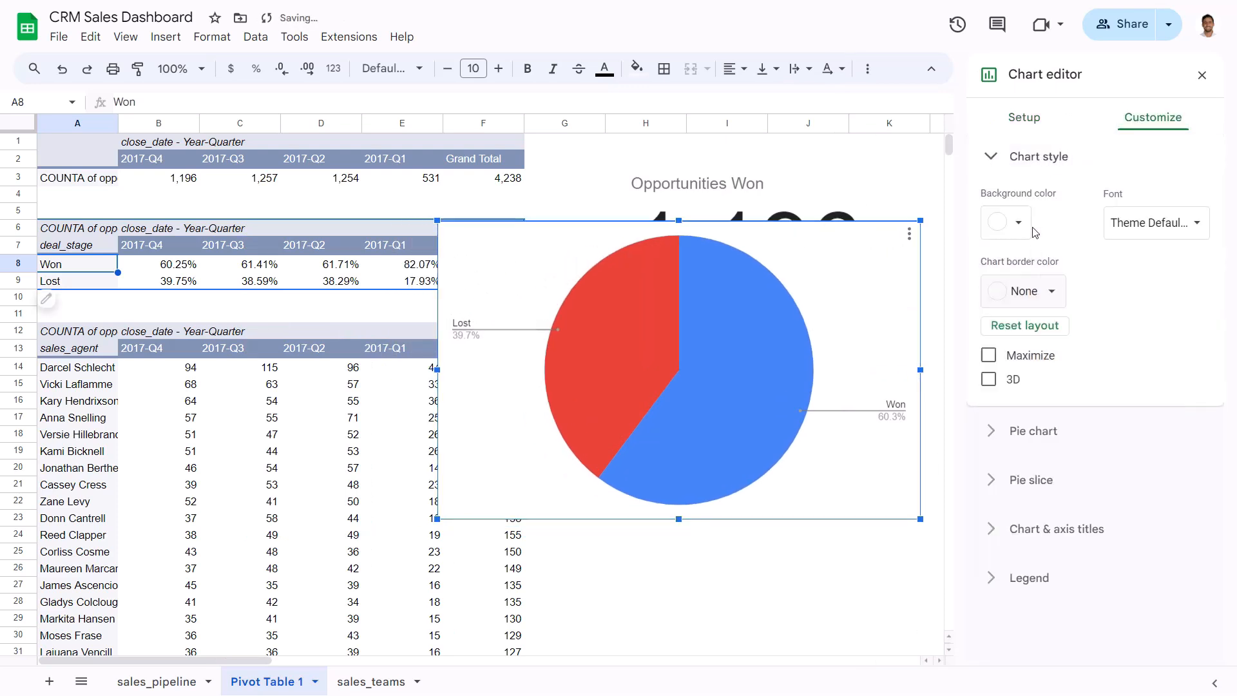
pyautogui.click(1037, 160)
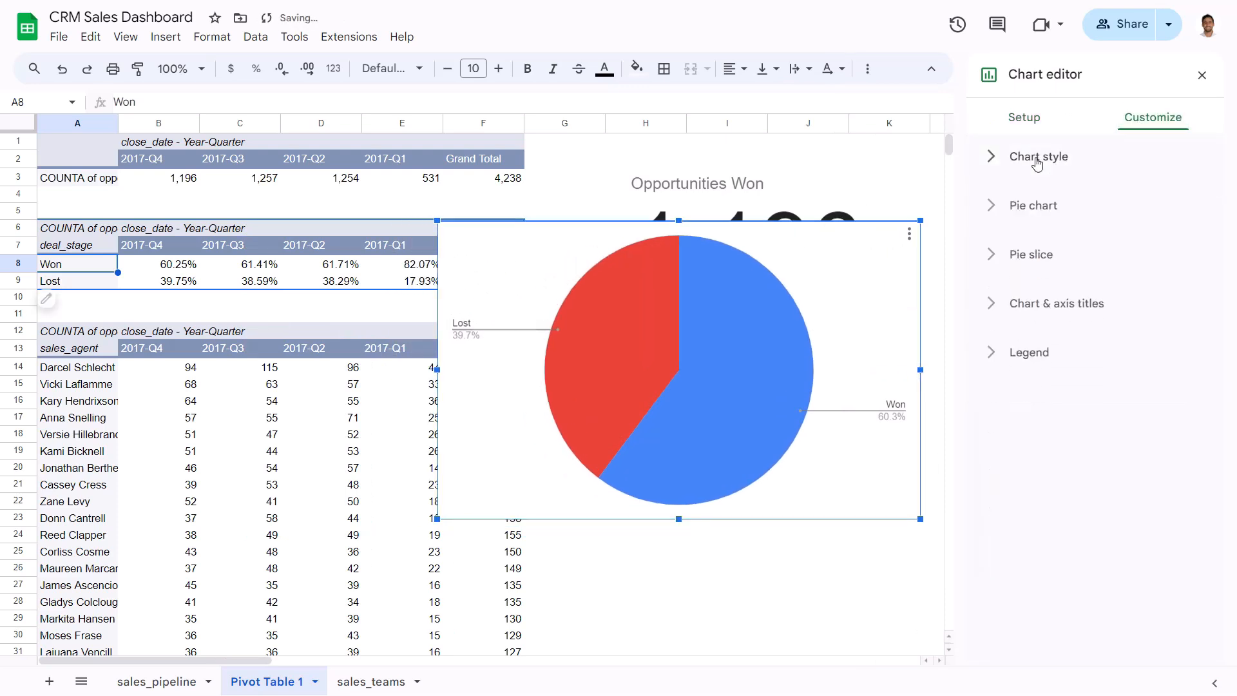
pyautogui.click(1022, 210)
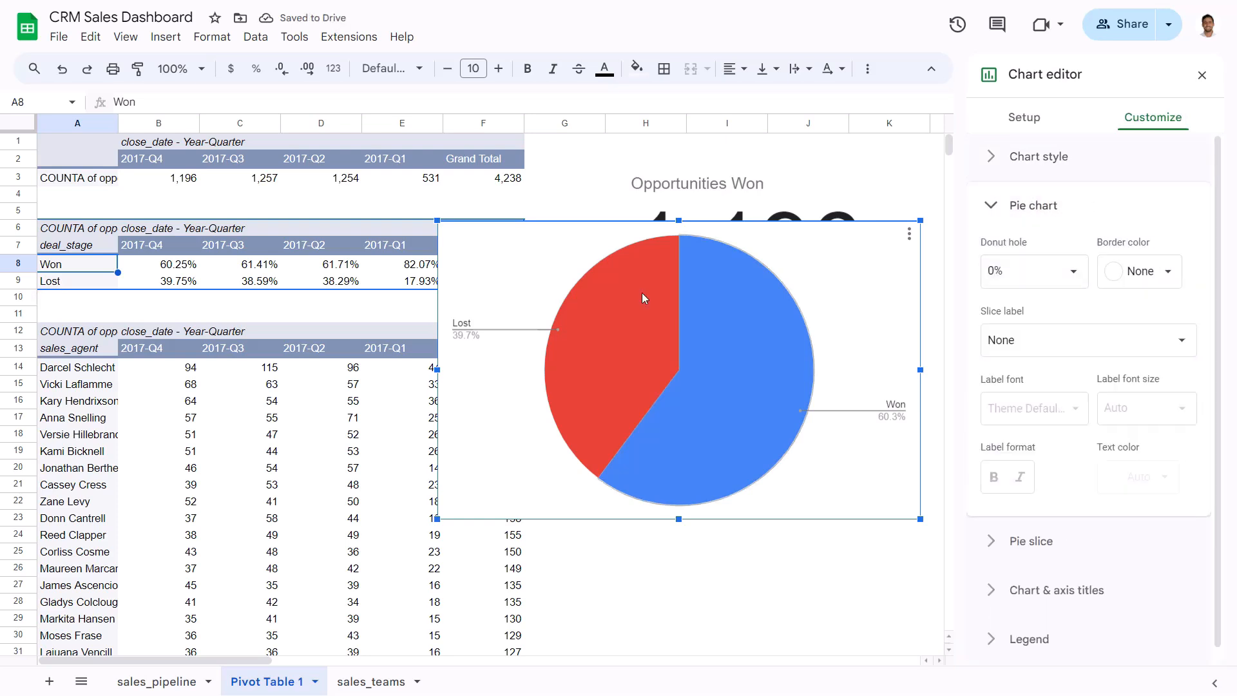
pyautogui.click(1070, 283)
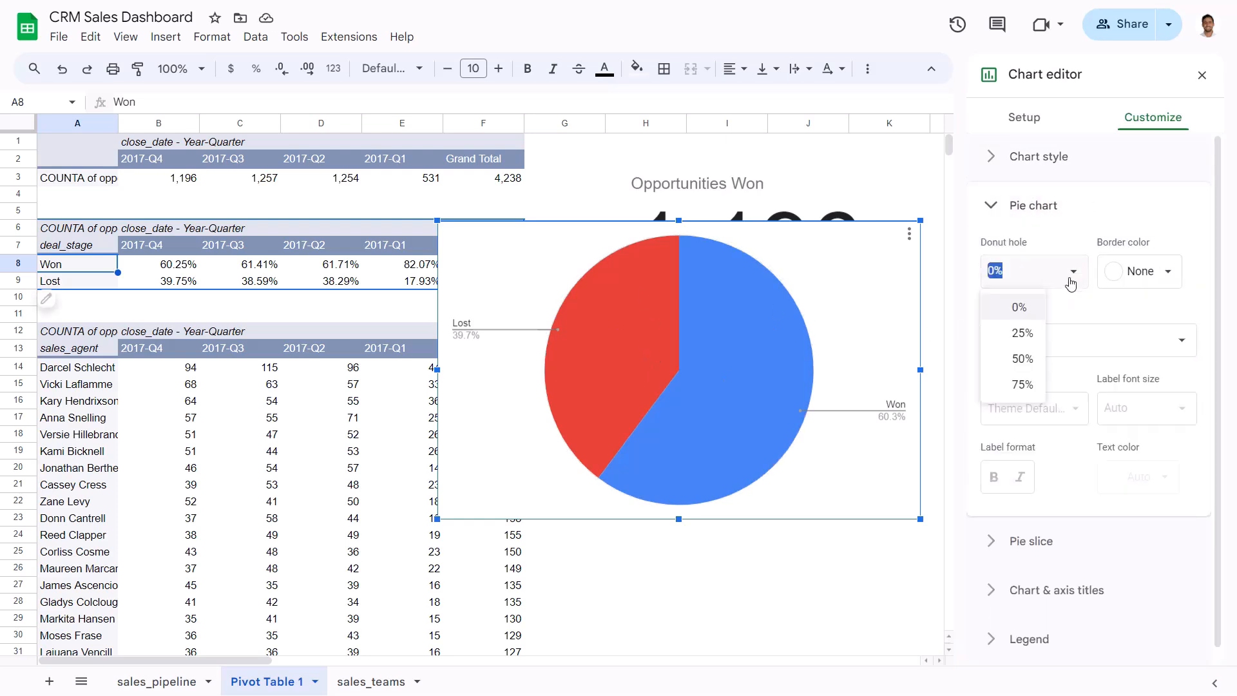
pyautogui.click(1023, 358)
pyautogui.click(1073, 276)
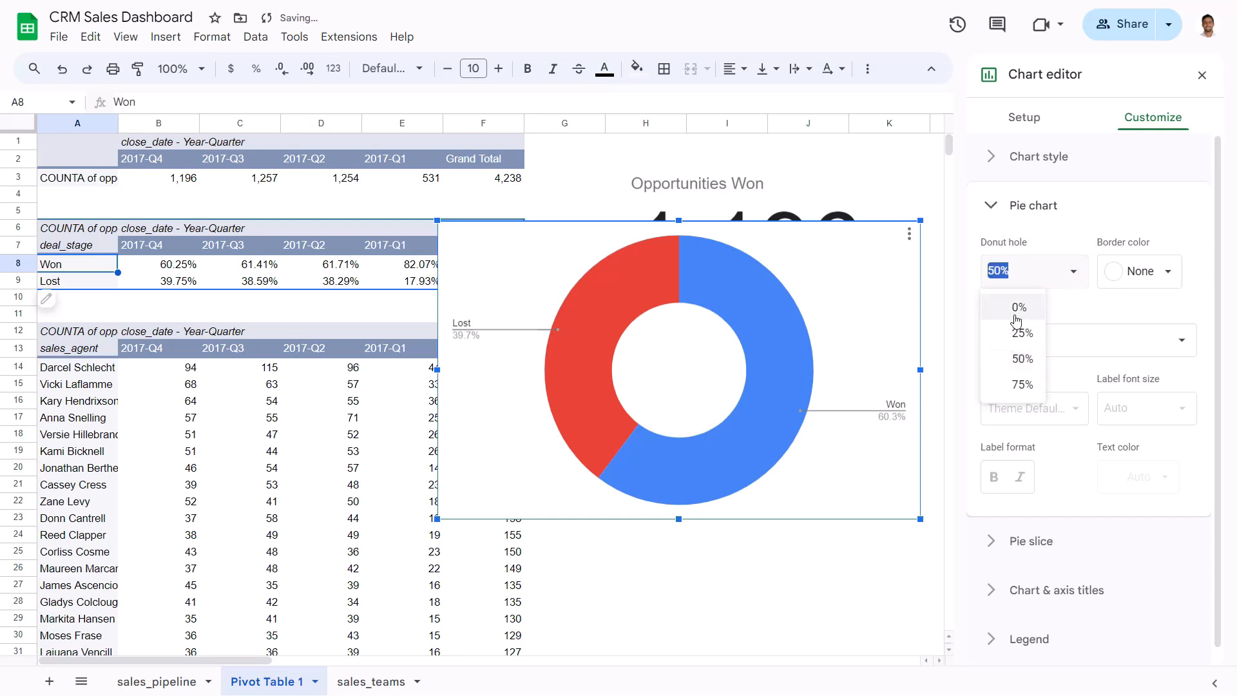
pyautogui.click(1016, 307)
pyautogui.click(991, 214)
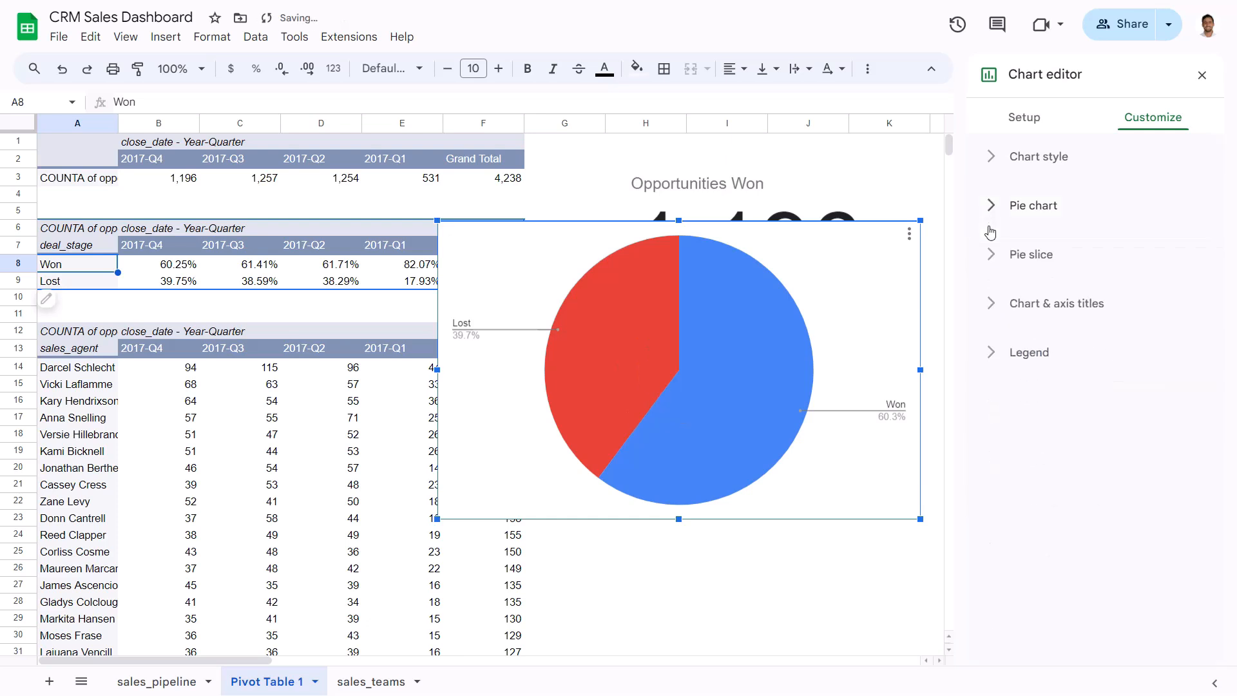
# Step: Color the Lost slice of the pie chart light gray
pyautogui.click(989, 255)
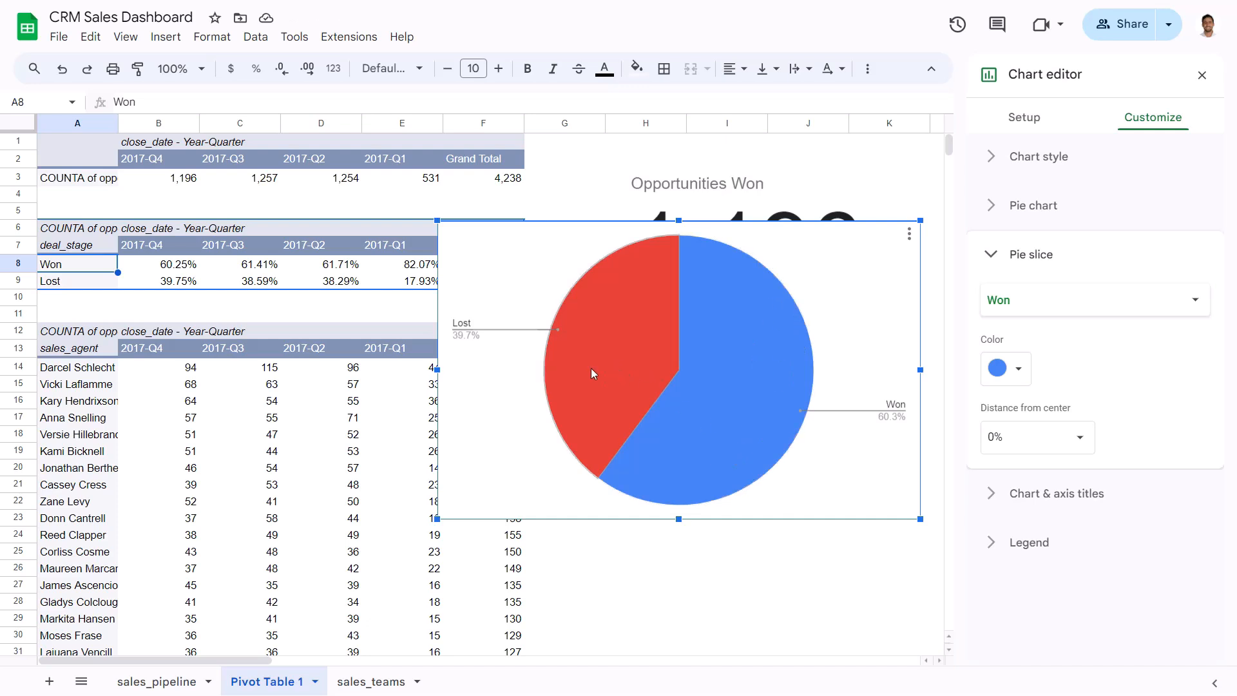
pyautogui.click(1025, 301)
pyautogui.click(1030, 328)
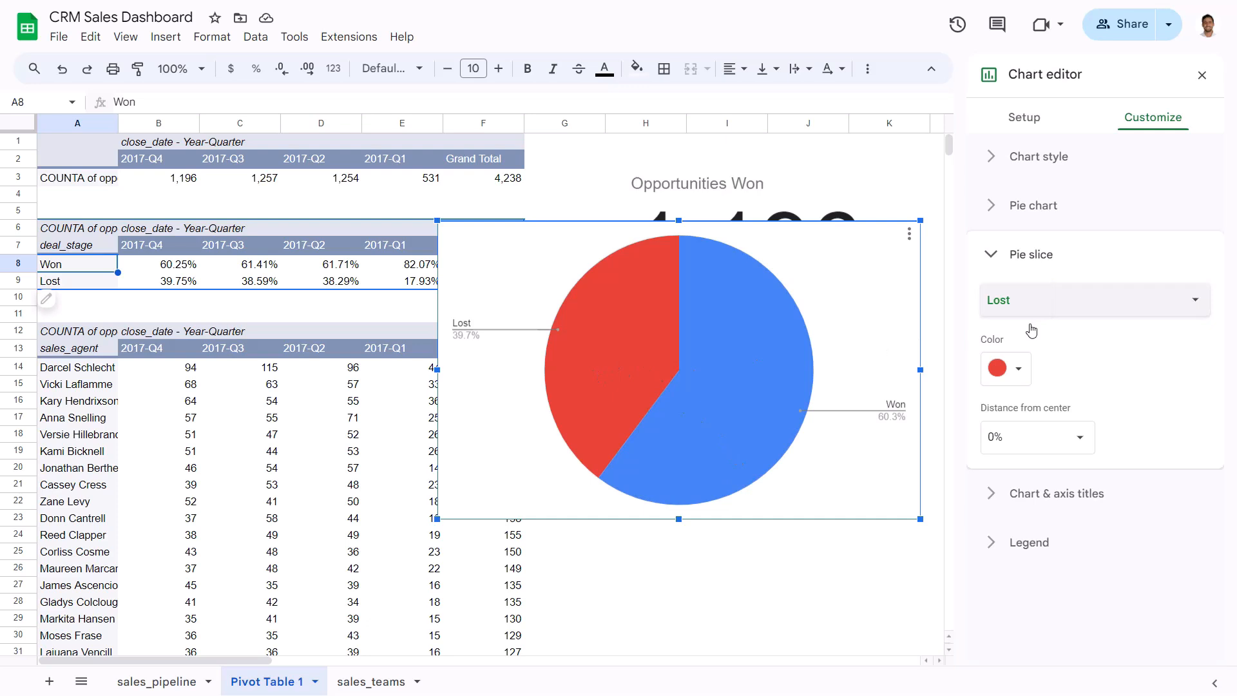
pyautogui.click(1019, 370)
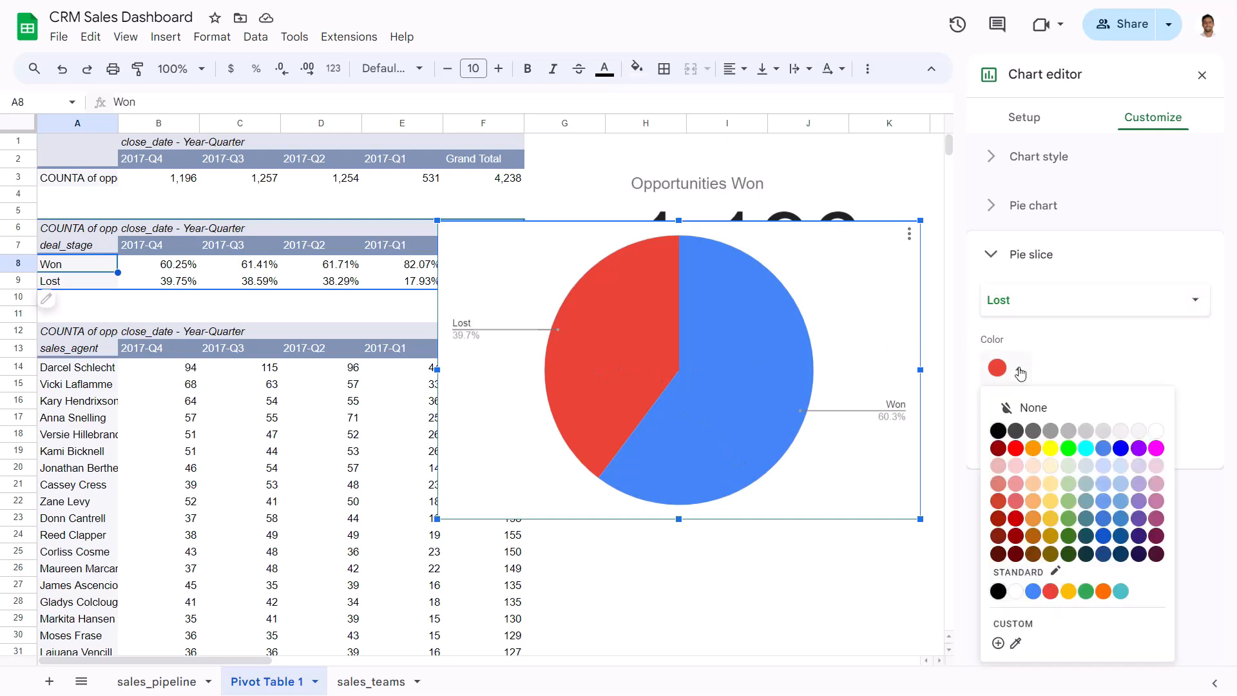
pyautogui.click(1085, 430)
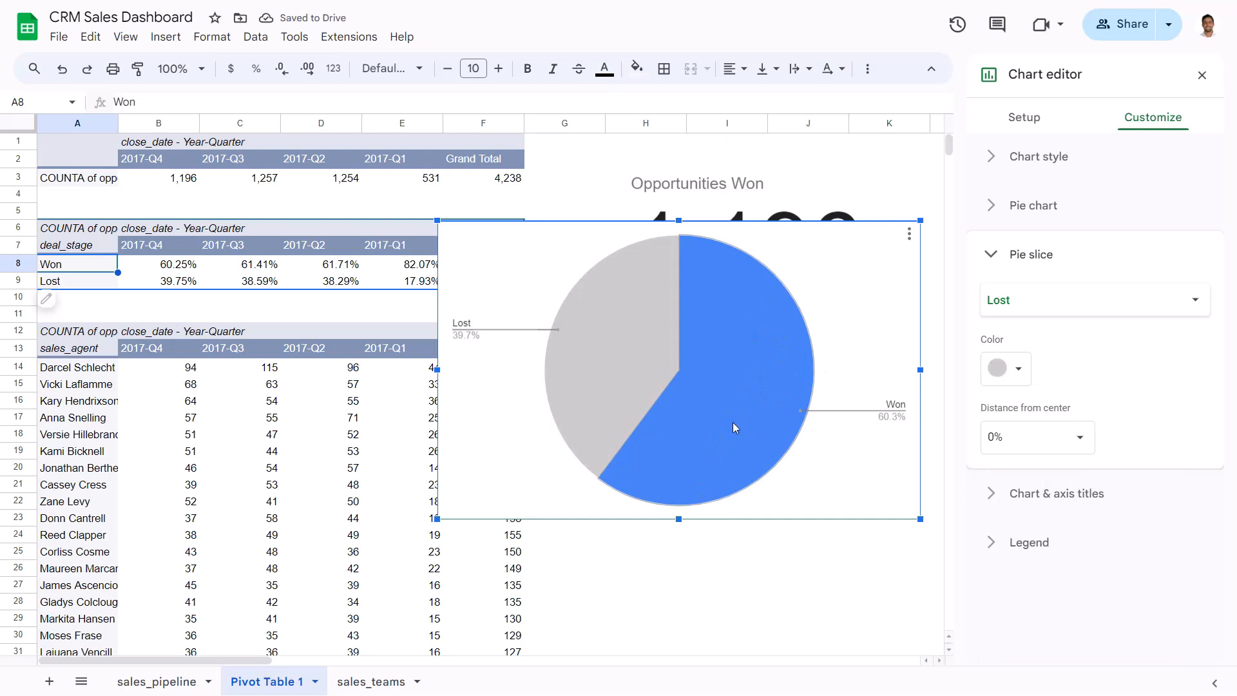
# Step: Title the pie chart "Win %"
pyautogui.click(990, 492)
pyautogui.click(1029, 437)
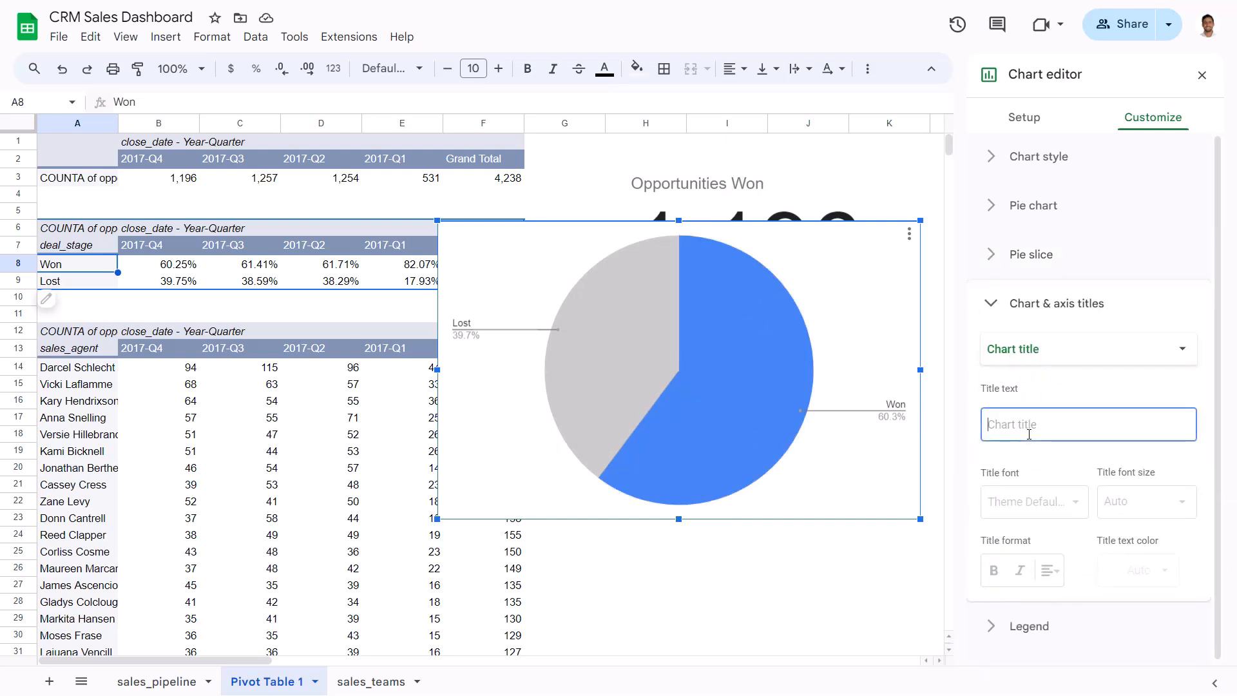
pyautogui.write('Win %')
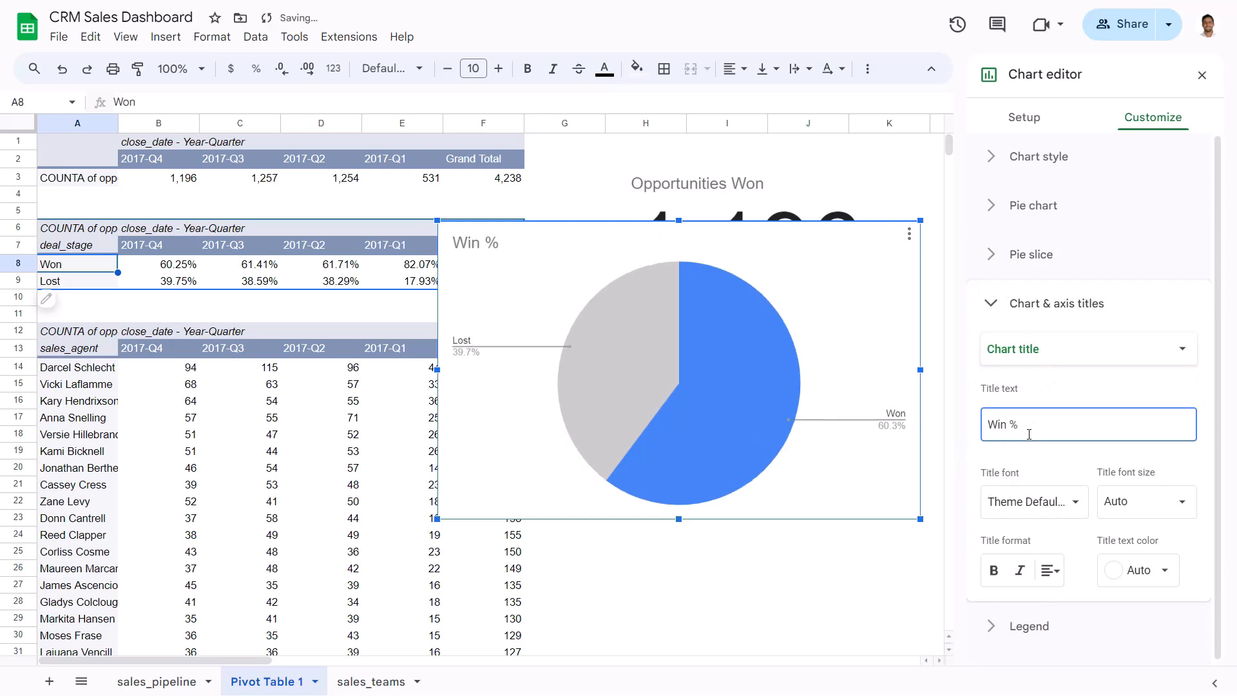
pyautogui.press('Tab')
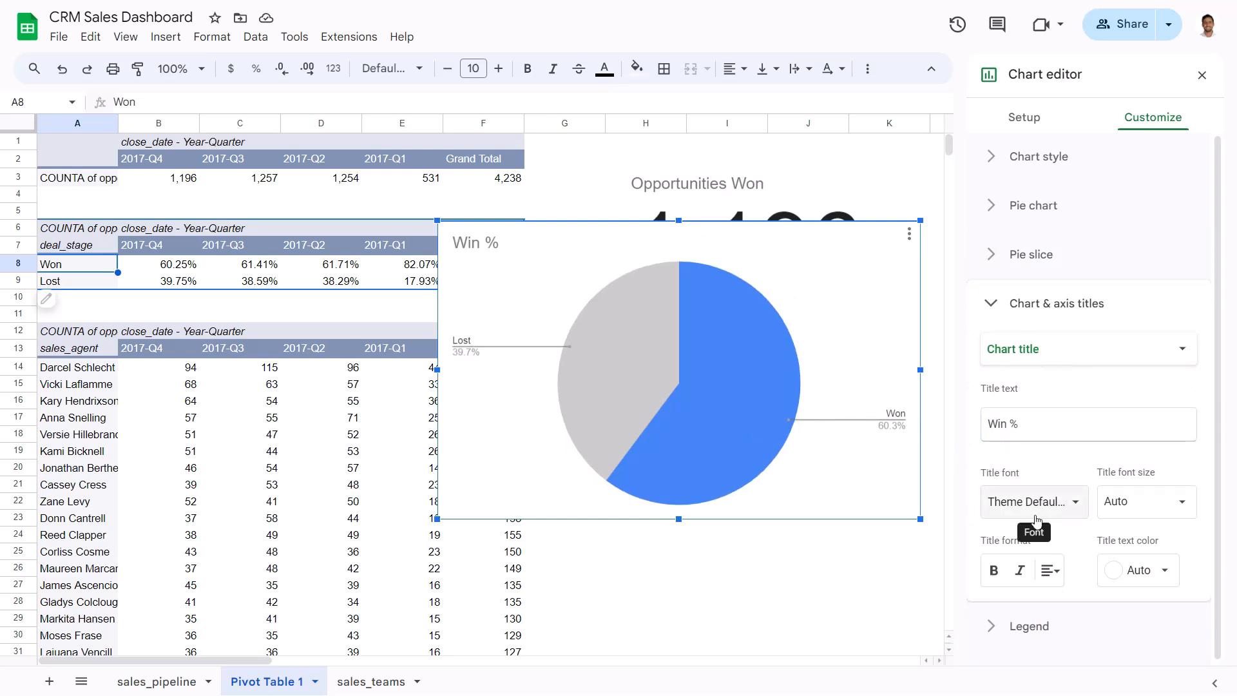
# Step: Remove the legend from the Win % pie chart by setting its position to None
pyautogui.click(1024, 626)
pyautogui.click(1038, 420)
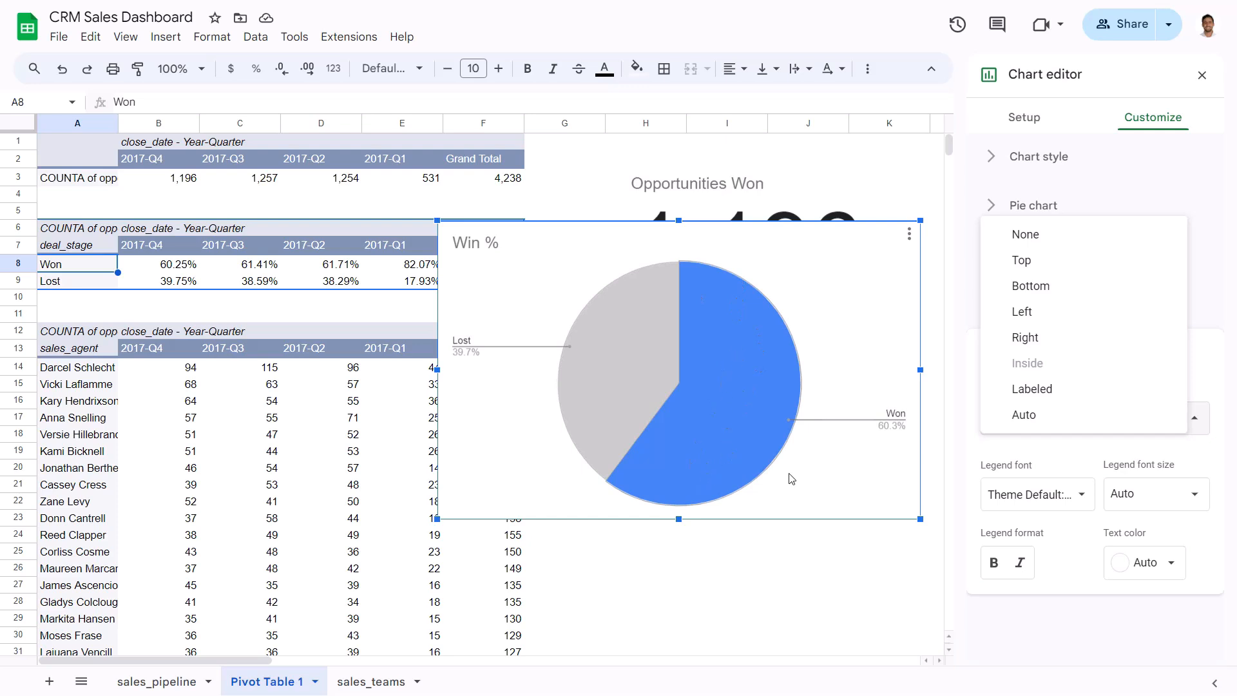
pyautogui.click(1037, 237)
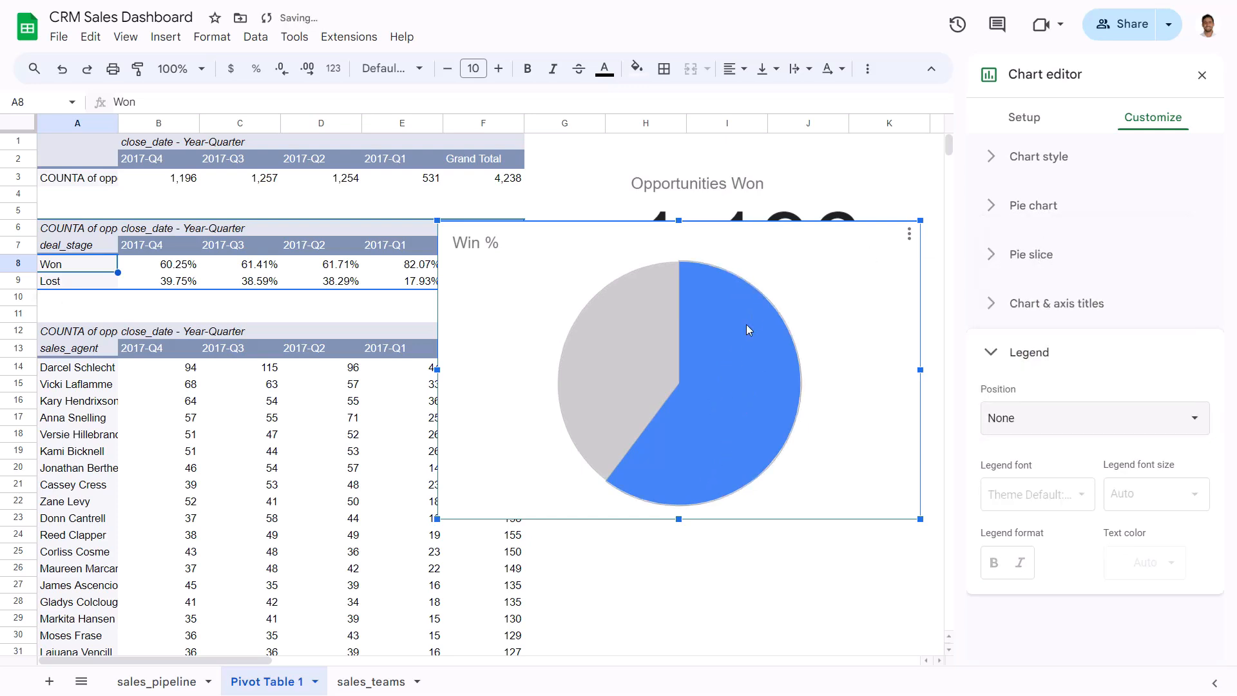
# Step: Label the Win % pie slices with Value and Percentage
pyautogui.click(1031, 257)
pyautogui.click(1029, 206)
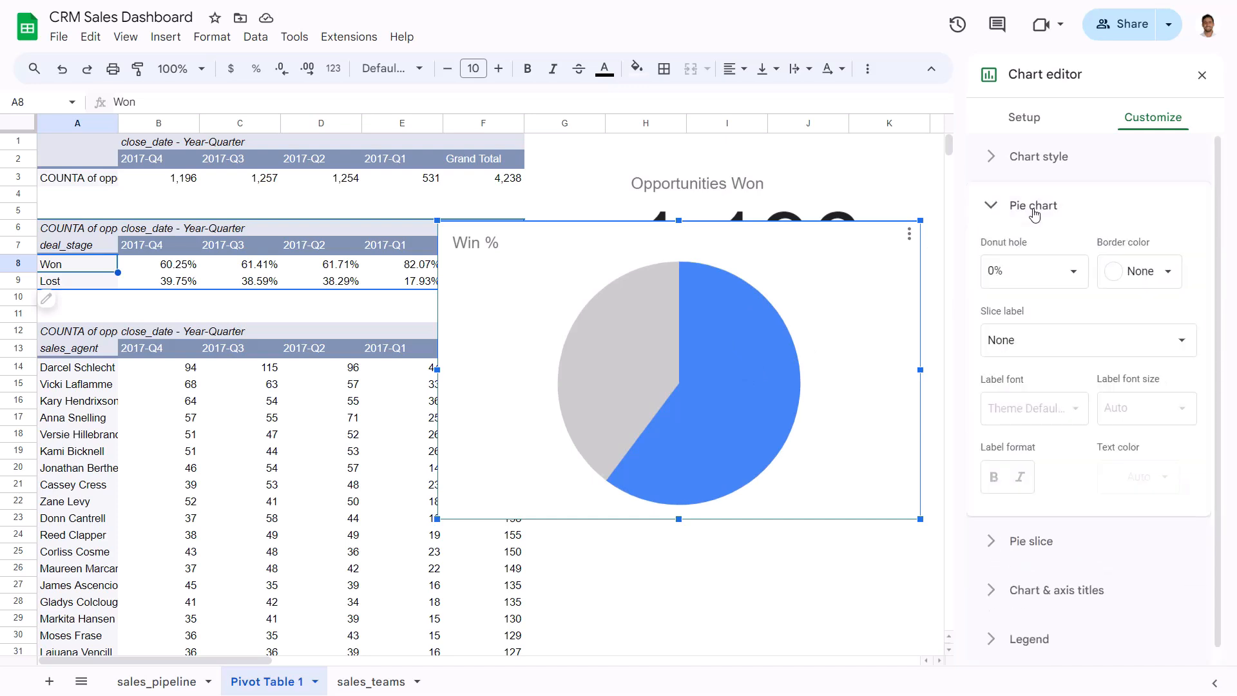
pyautogui.click(1108, 341)
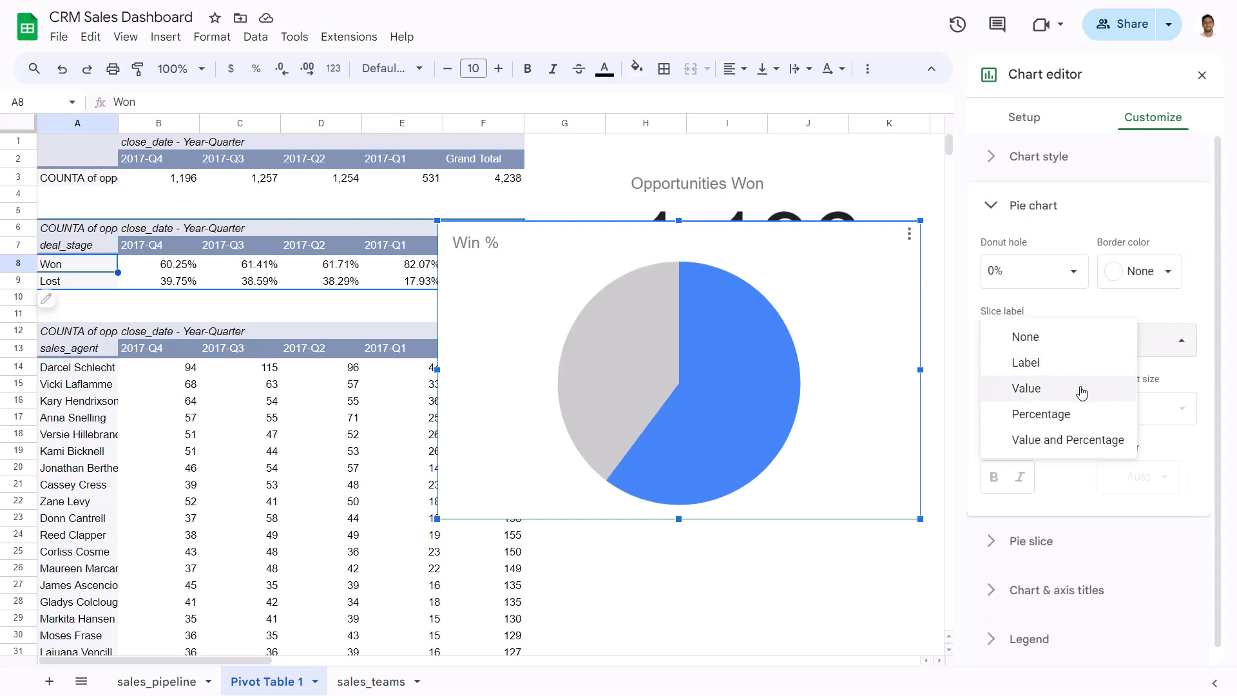
pyautogui.click(1086, 443)
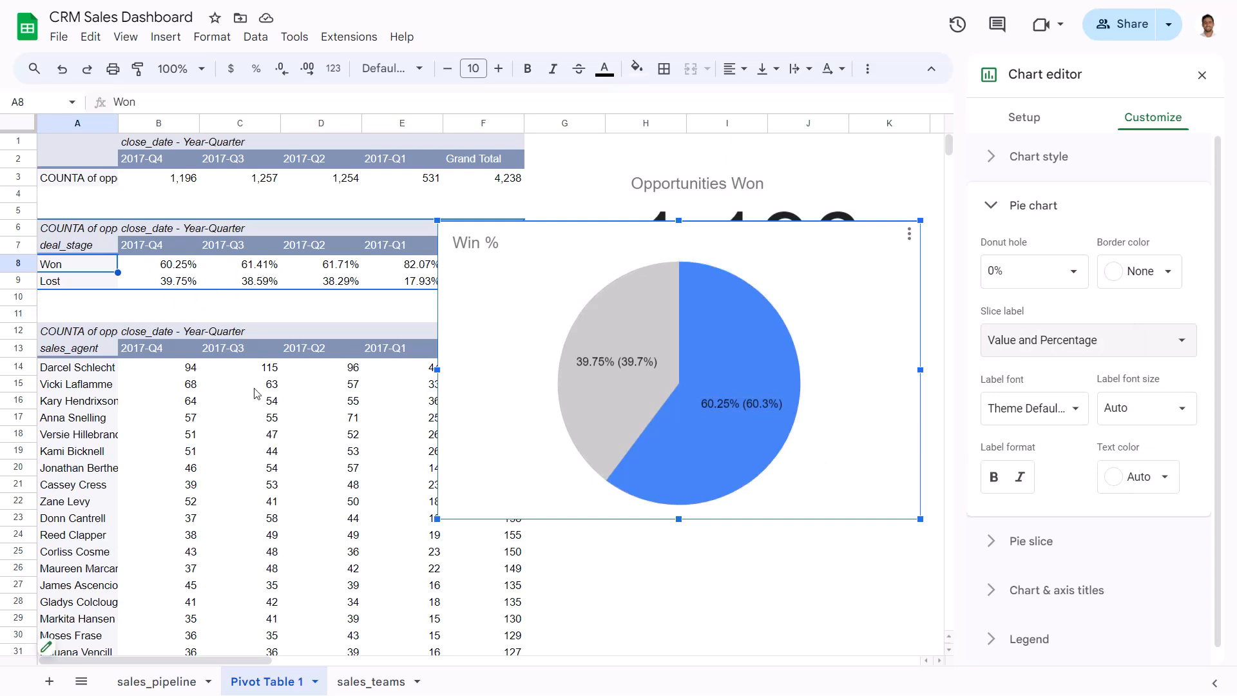
# Step: Show the opportunity_id values in the deal_stage pivot table as Default instead of % of column
pyautogui.click(183, 271)
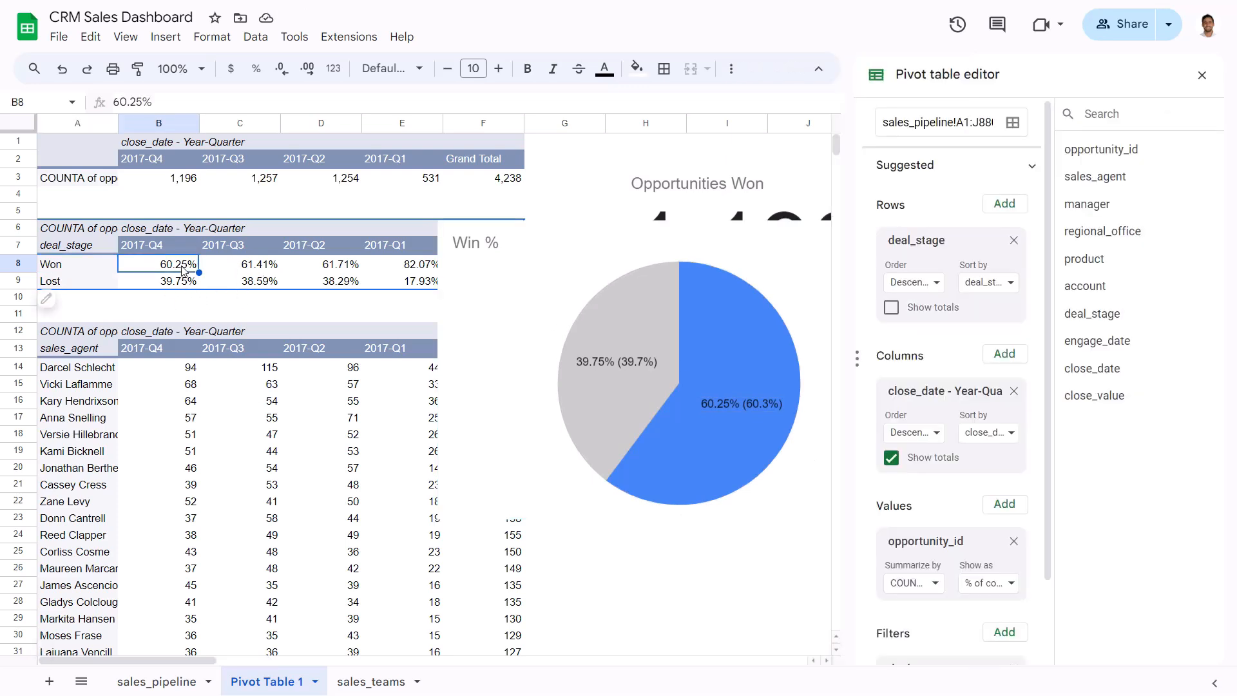
pyautogui.click(994, 587)
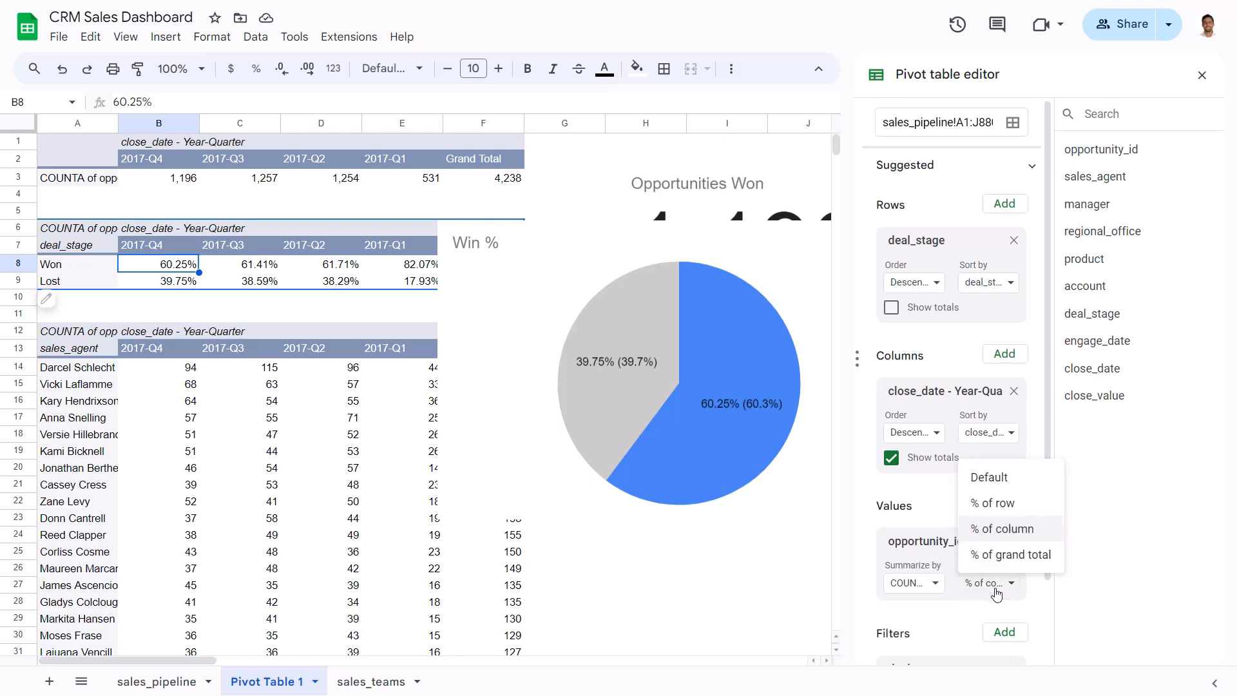
pyautogui.click(997, 477)
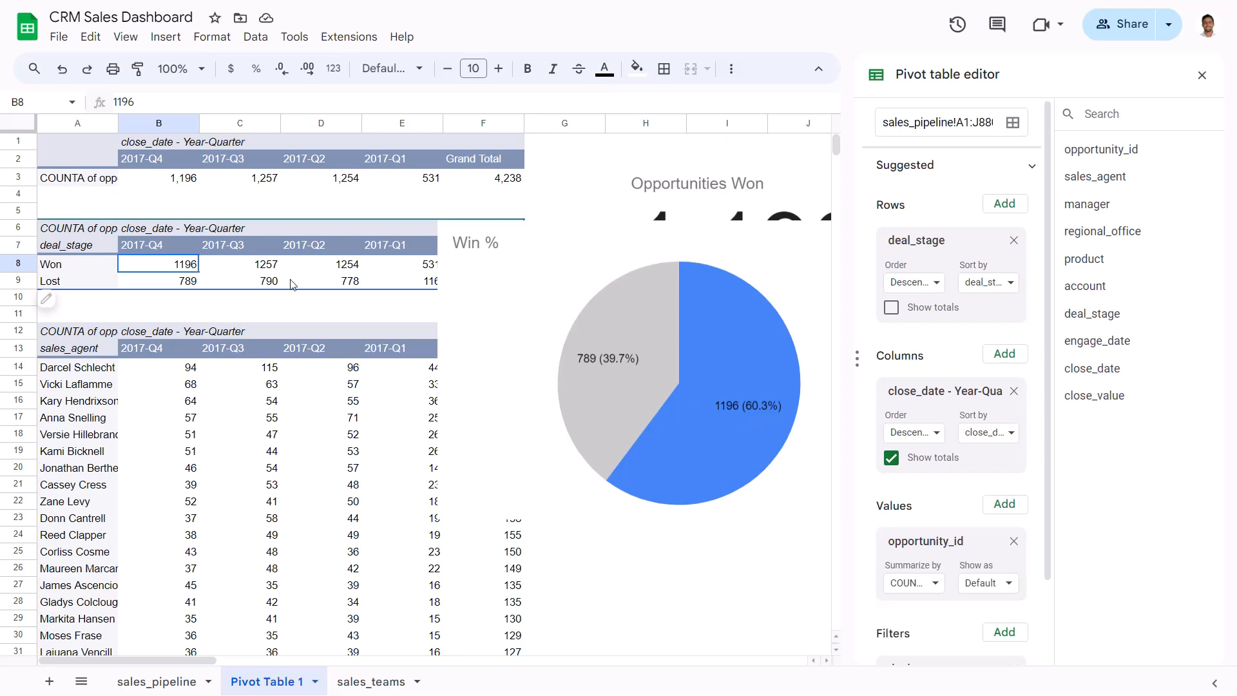
# Step: Format the Won and Lost values in the deal_stage pivot table as numbers with thousands separators and no decimals
pyautogui.moveTo(172, 264); pyautogui.dragTo(818, 284)
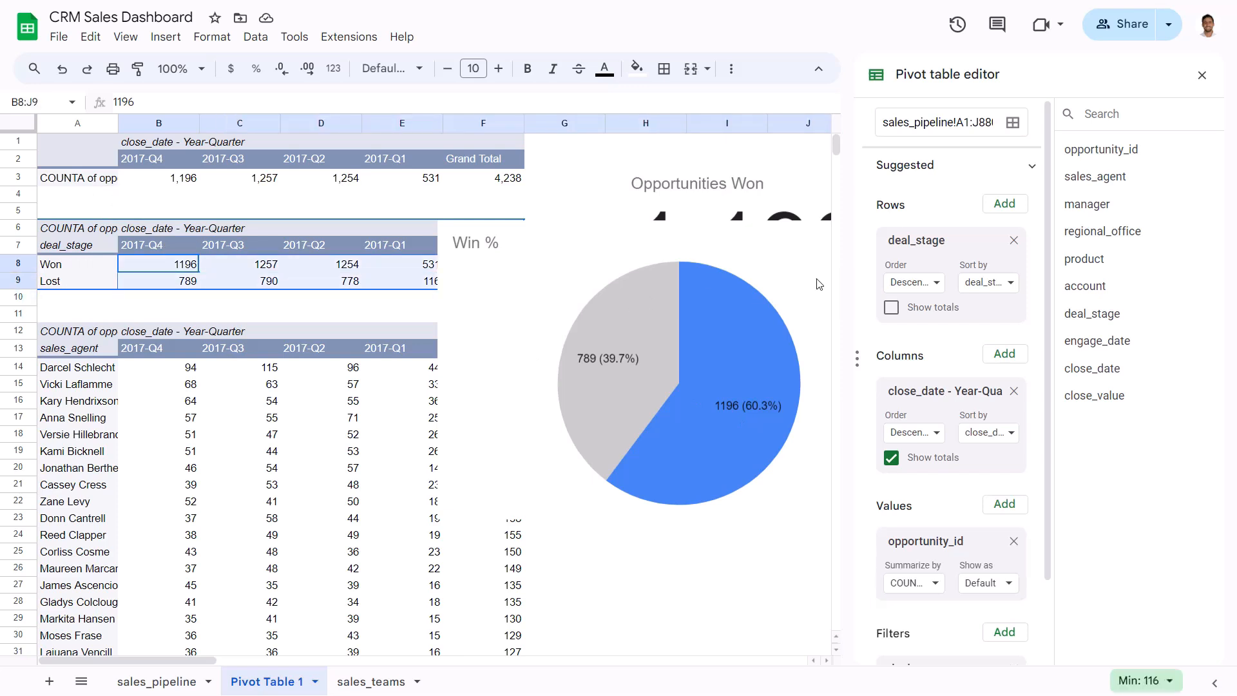
pyautogui.click(333, 69)
pyautogui.click(360, 165)
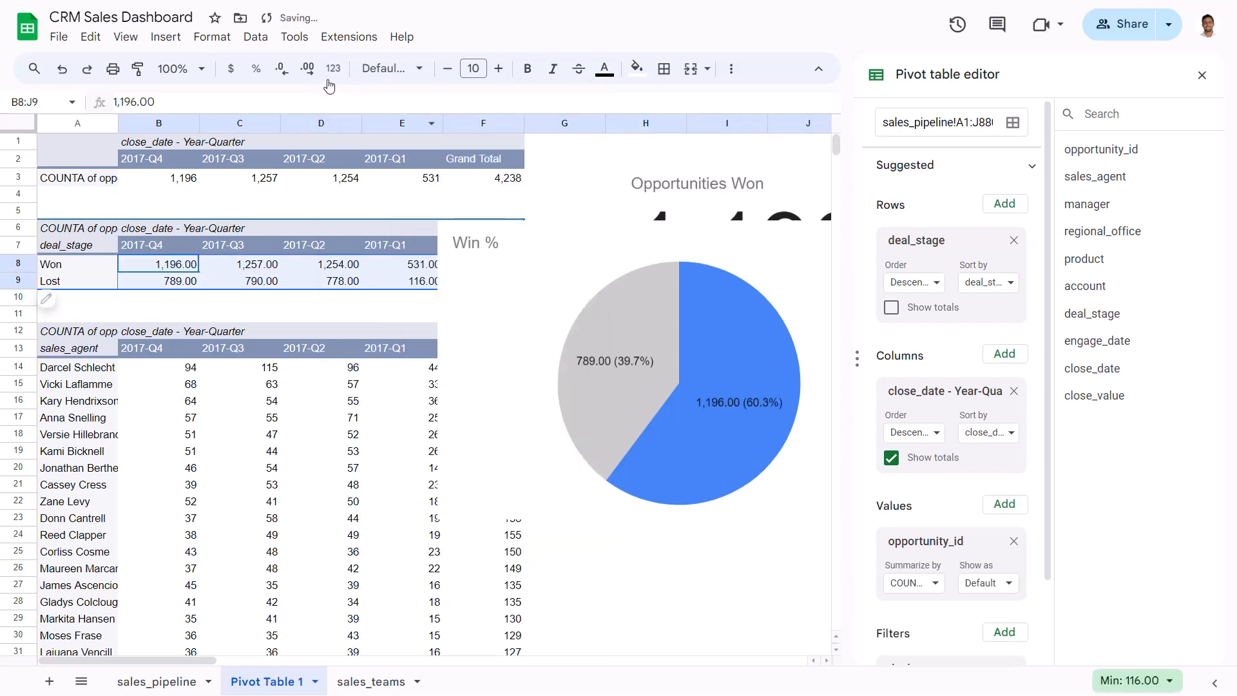
pyautogui.click(286, 73)
pyautogui.click(287, 73)
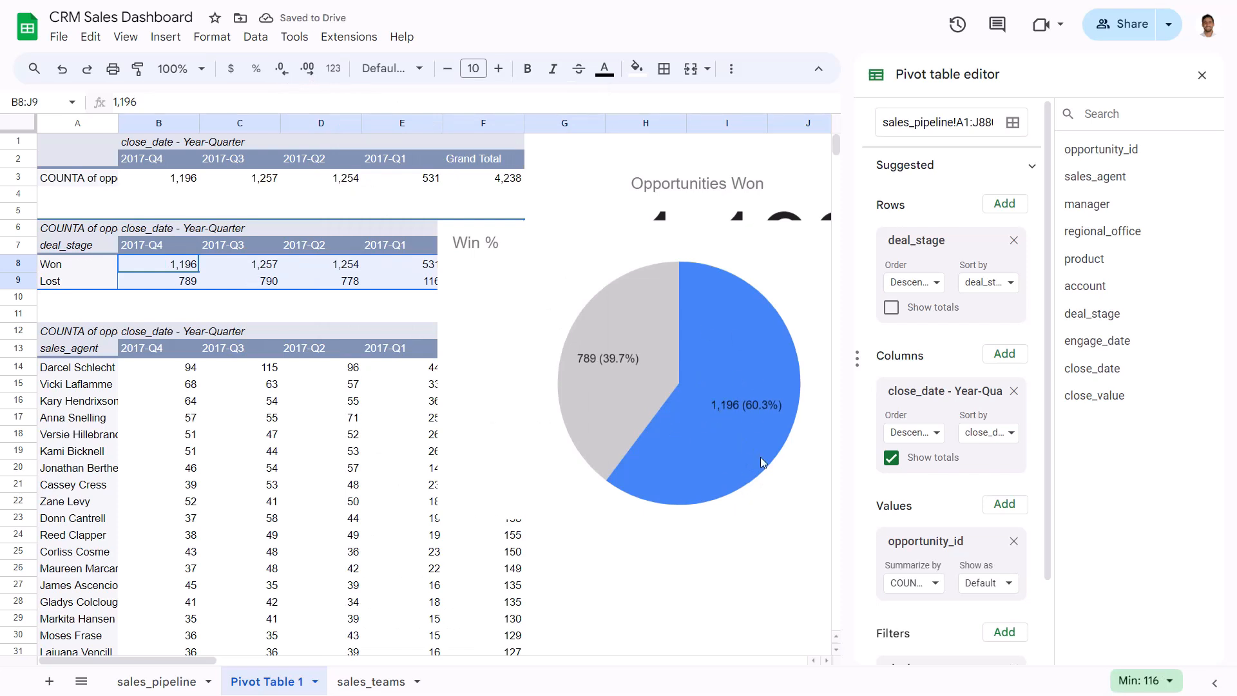
# Step: Change the Win % pie chart's slice label to Percentage
pyautogui.click(764, 262)
pyautogui.click(1202, 75)
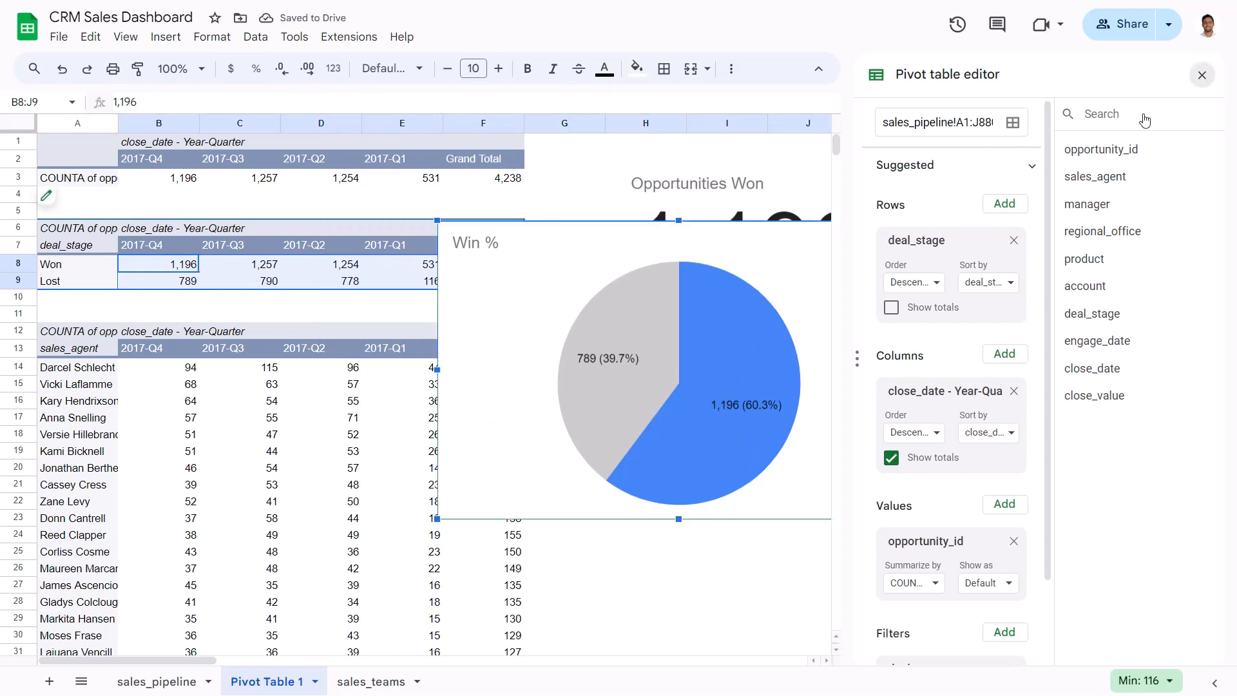
pyautogui.click(860, 248)
pyautogui.click(908, 235)
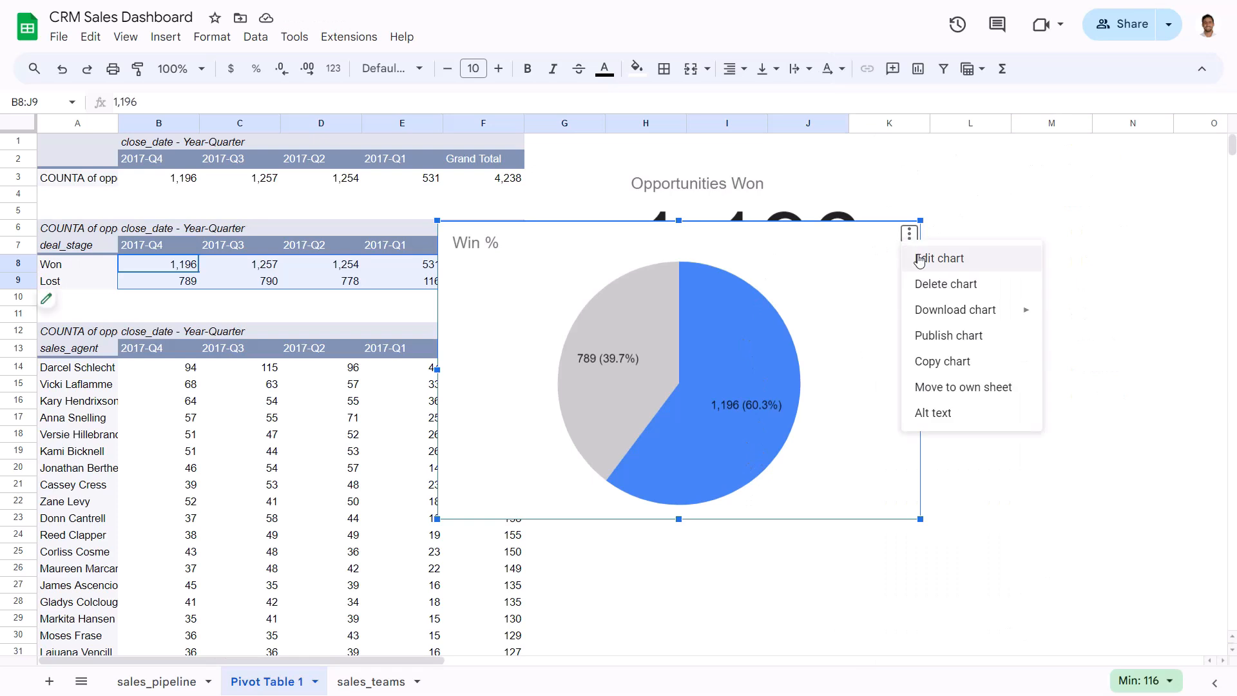
pyautogui.click(918, 258)
pyautogui.click(1143, 139)
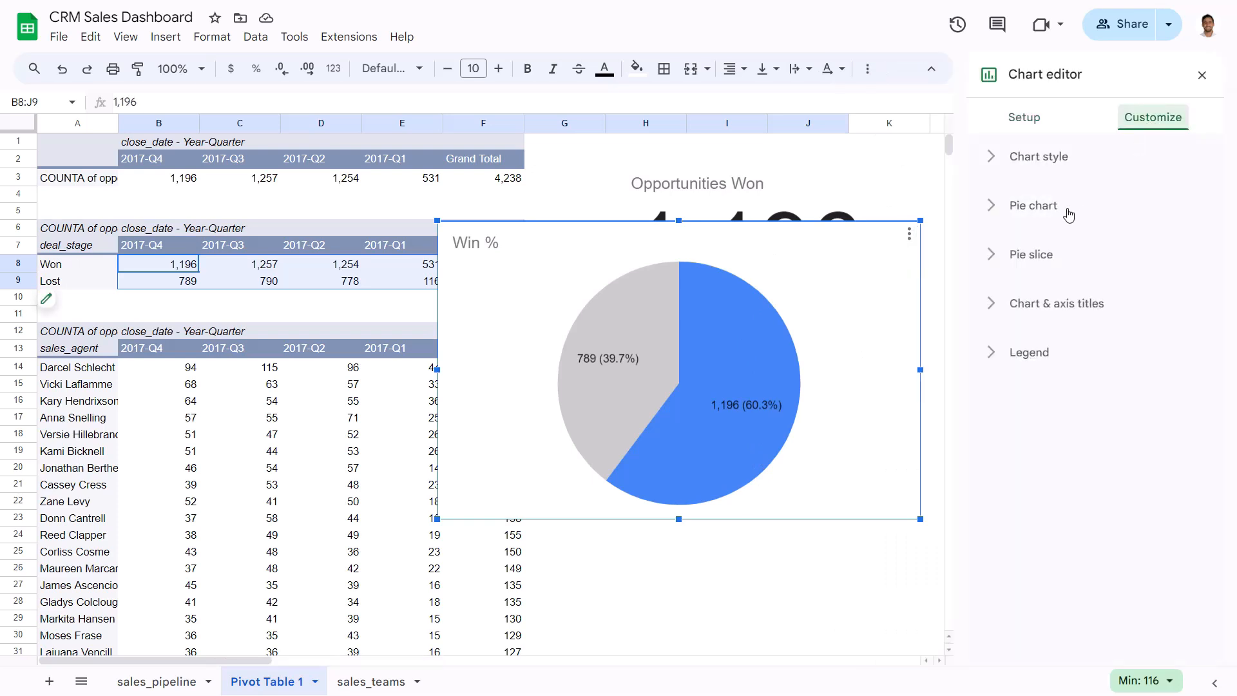
pyautogui.click(1054, 255)
pyautogui.click(1055, 207)
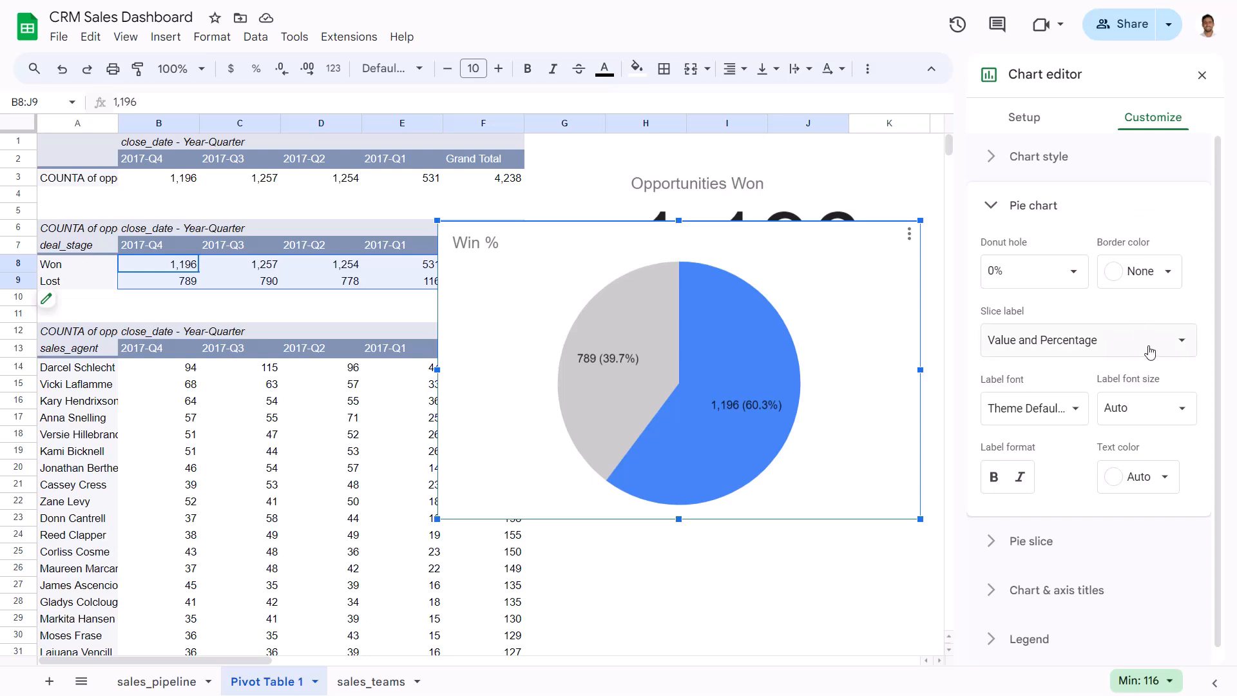
pyautogui.click(1150, 351)
pyautogui.click(1098, 318)
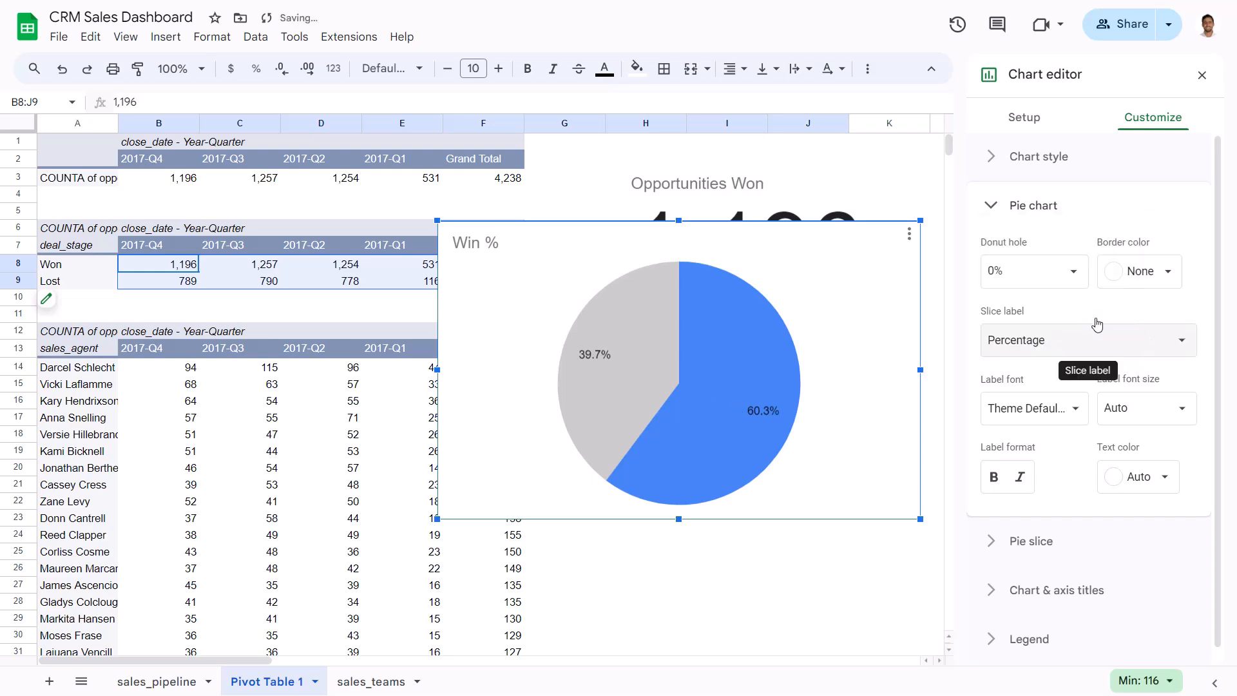
# Step: Format the pie chart's slice labels as bold, size 18 and white
pyautogui.click(994, 478)
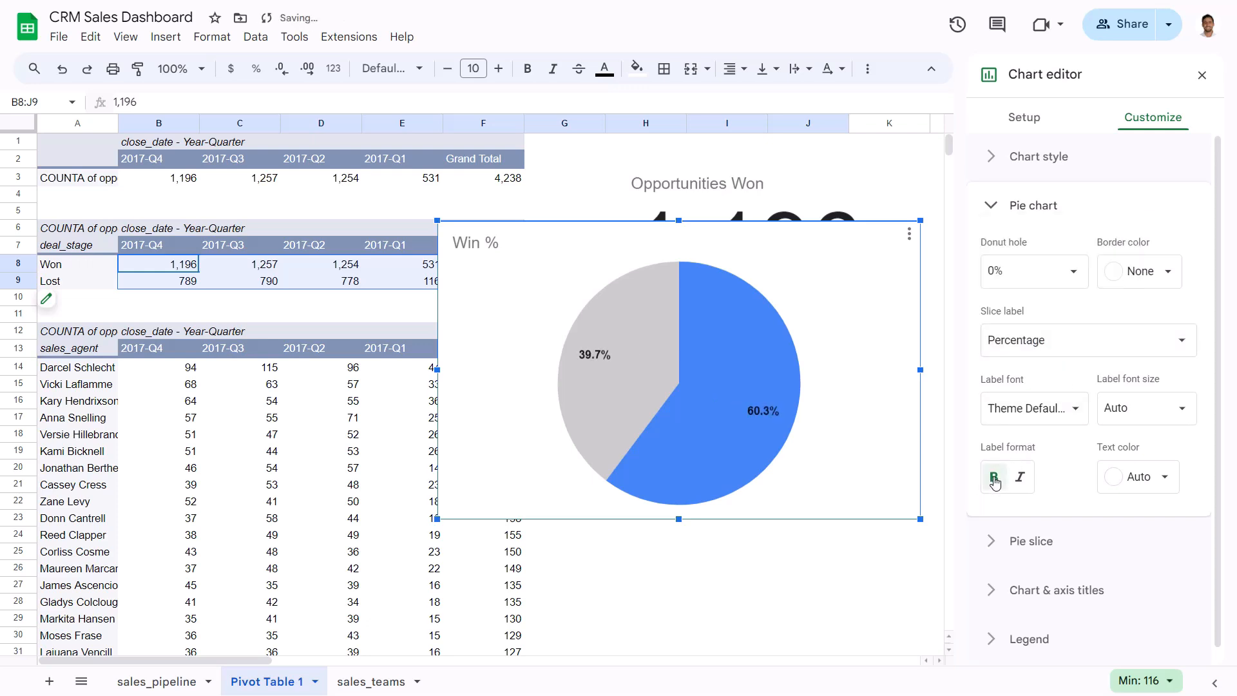
pyautogui.click(1184, 408)
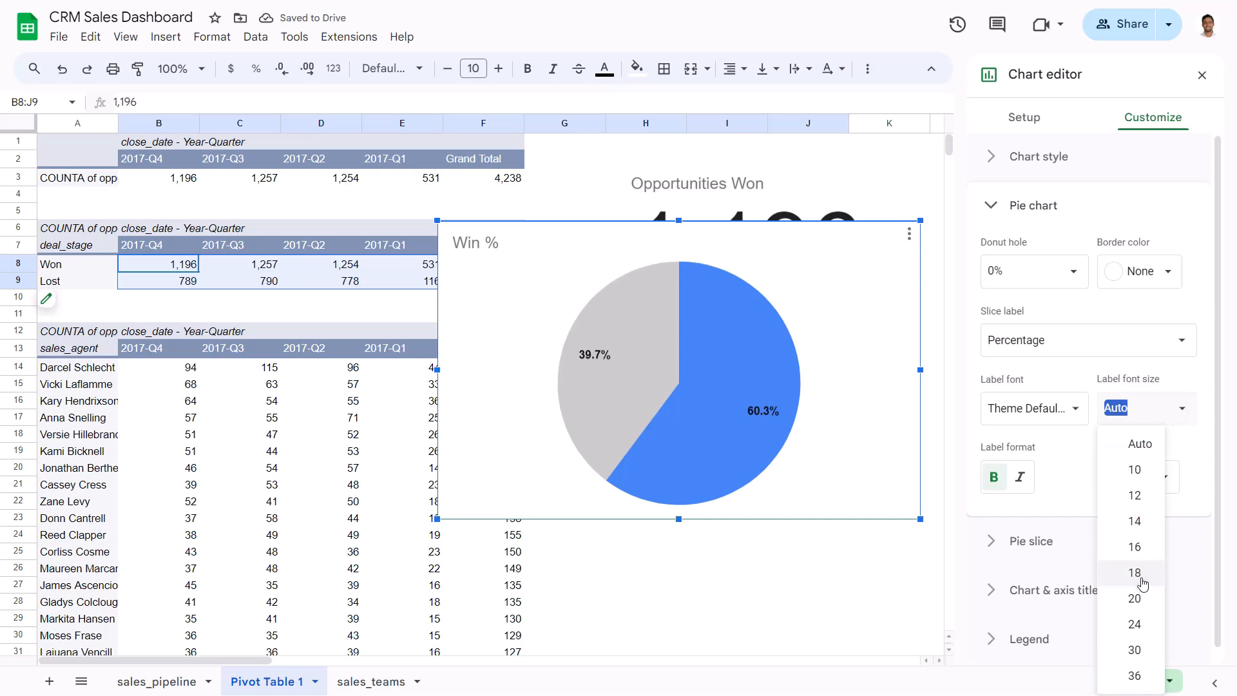
pyautogui.click(1142, 574)
pyautogui.click(1166, 479)
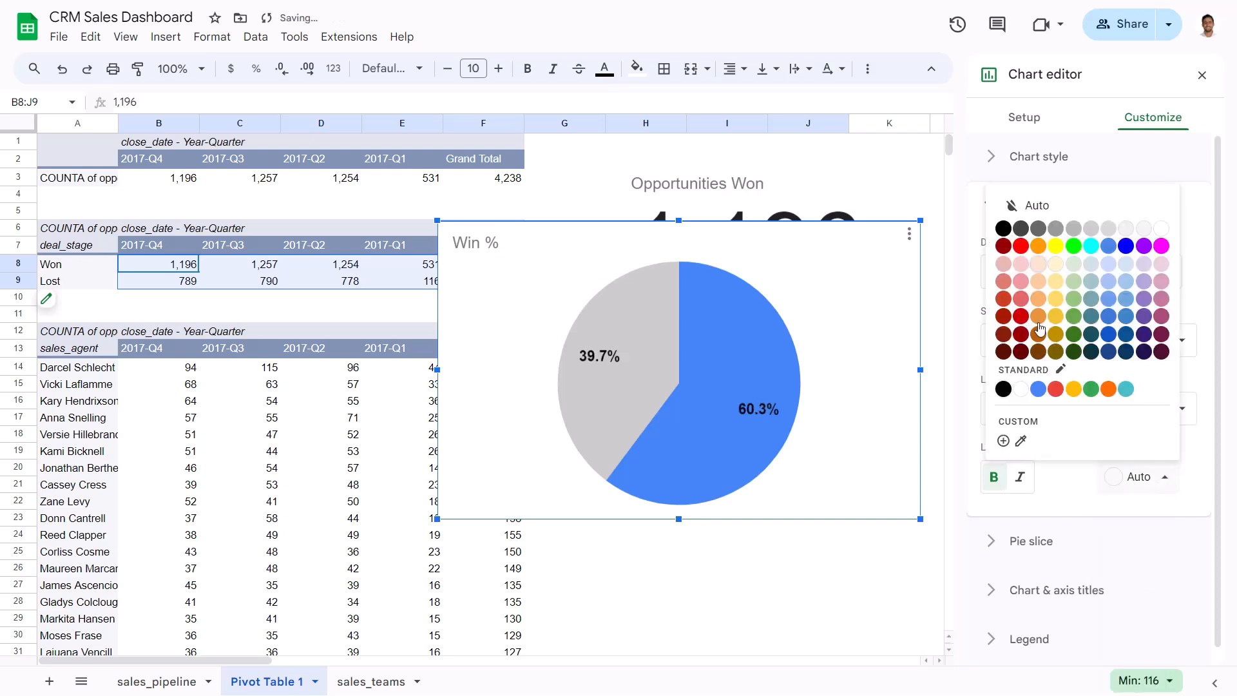
pyautogui.click(1022, 390)
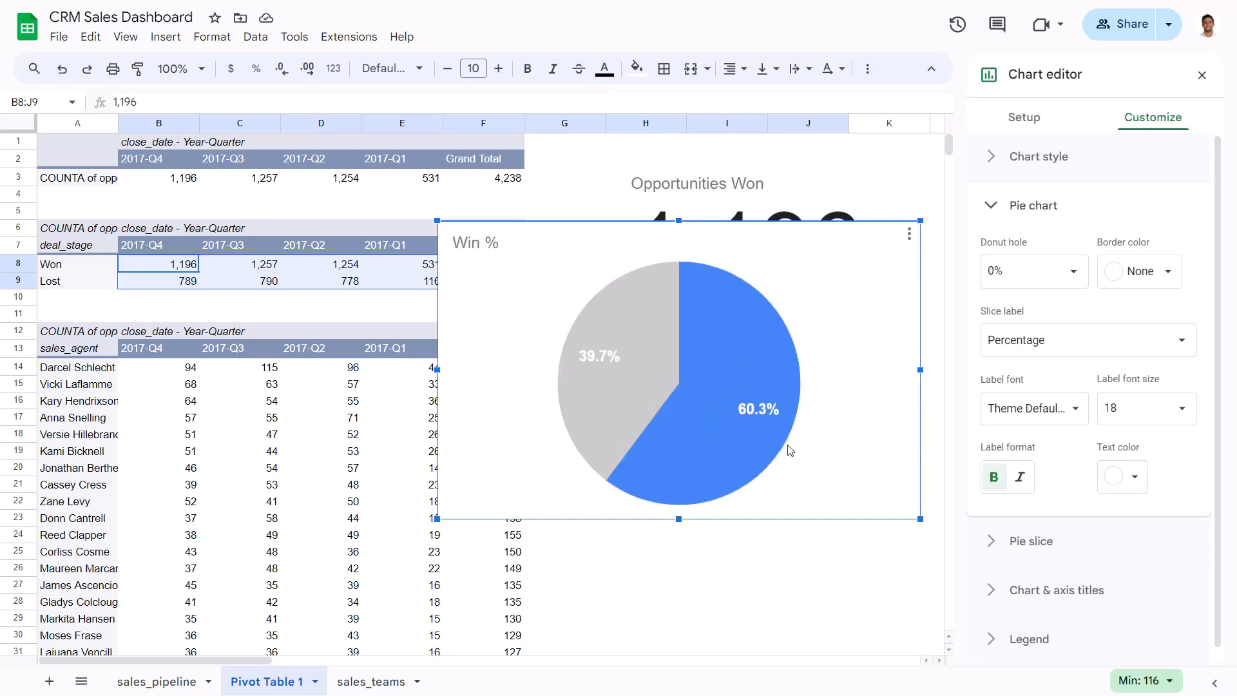
# Step: Color the Lost slice's percentage label light gray so it blends into the slice
pyautogui.click(593, 355)
pyautogui.click(594, 359)
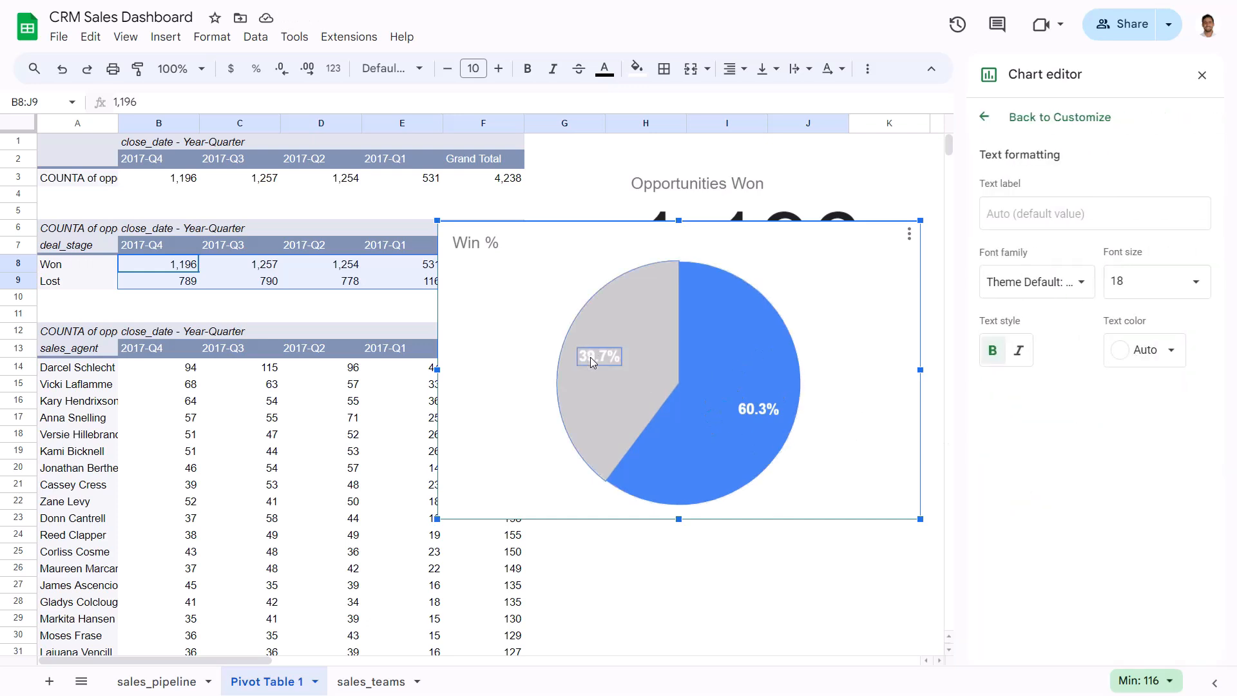
pyautogui.click(1144, 351)
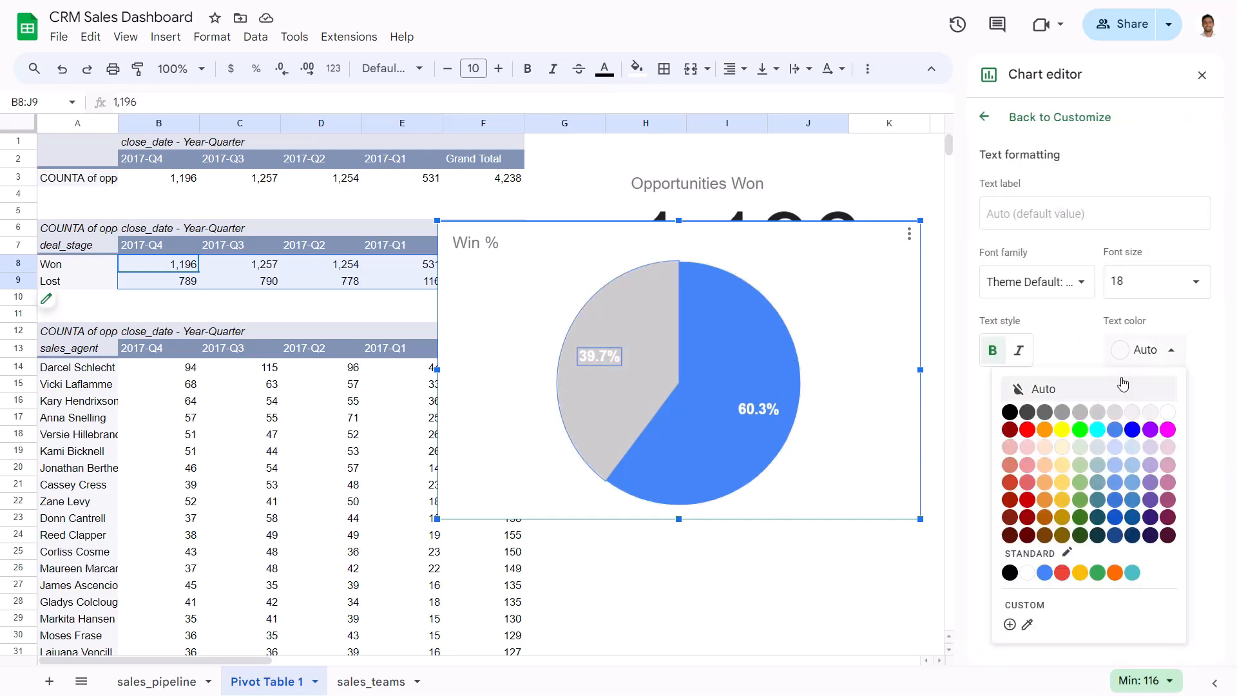
pyautogui.click(1097, 413)
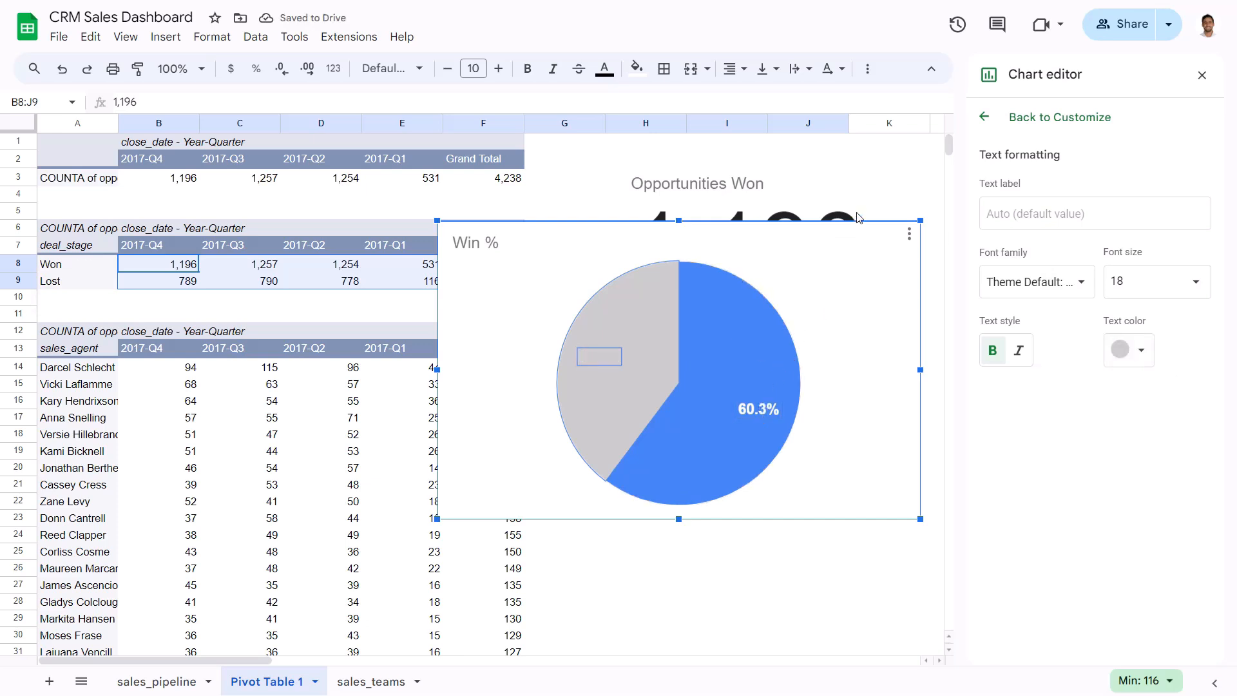
# Step: Shrink the Win % pie chart and place it beside the Opportunities Won scorecard
pyautogui.click(848, 239)
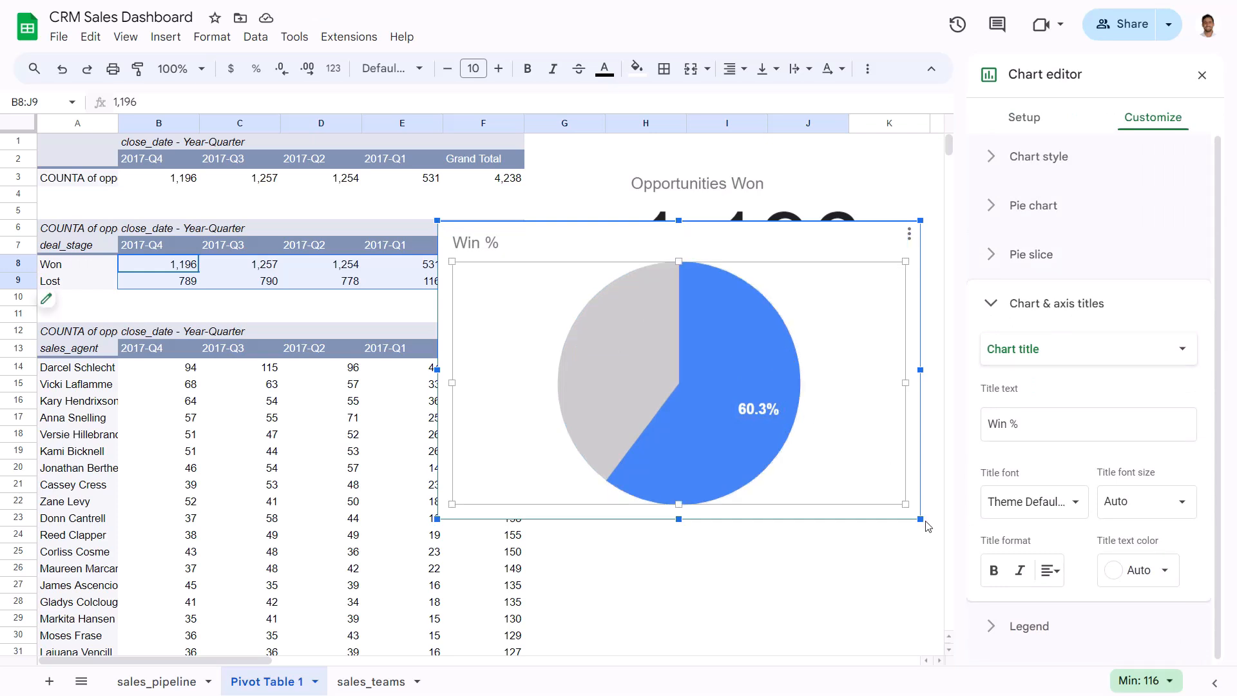
pyautogui.moveTo(920, 517); pyautogui.dragTo(740, 409)
pyautogui.press('Escape')
pyautogui.moveTo(724, 254); pyautogui.dragTo(1035, 180)
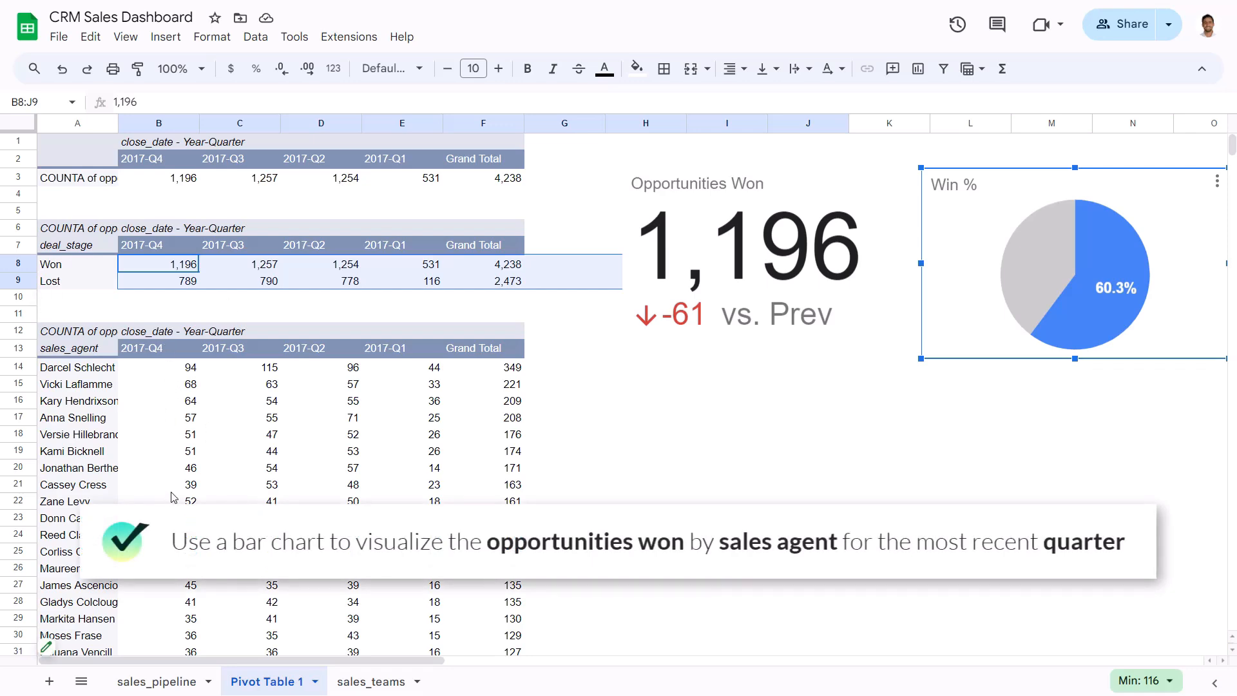
# Step: Insert a chart from the sales_agent and 2017-Q4 columns of the sales agent pivot table, range A13:B43
pyautogui.scroll(-4, 173, 497)
pyautogui.scroll(3, 146, 290)
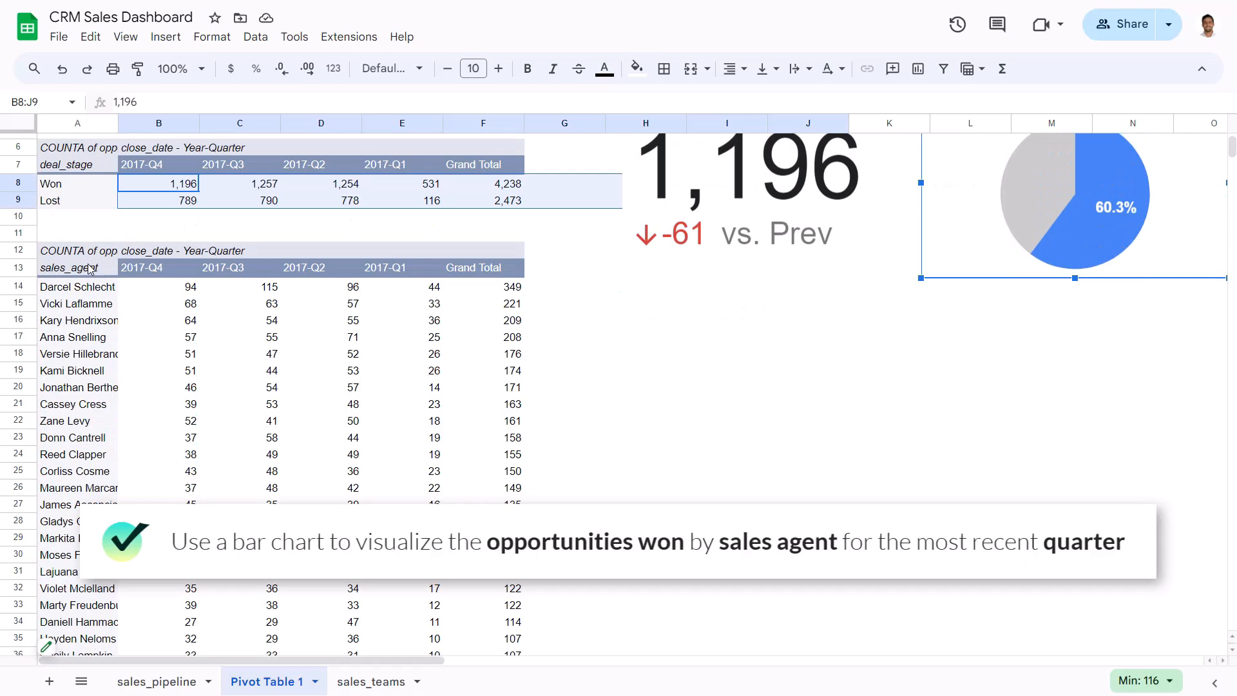
pyautogui.moveTo(89, 269); pyautogui.dragTo(161, 535)
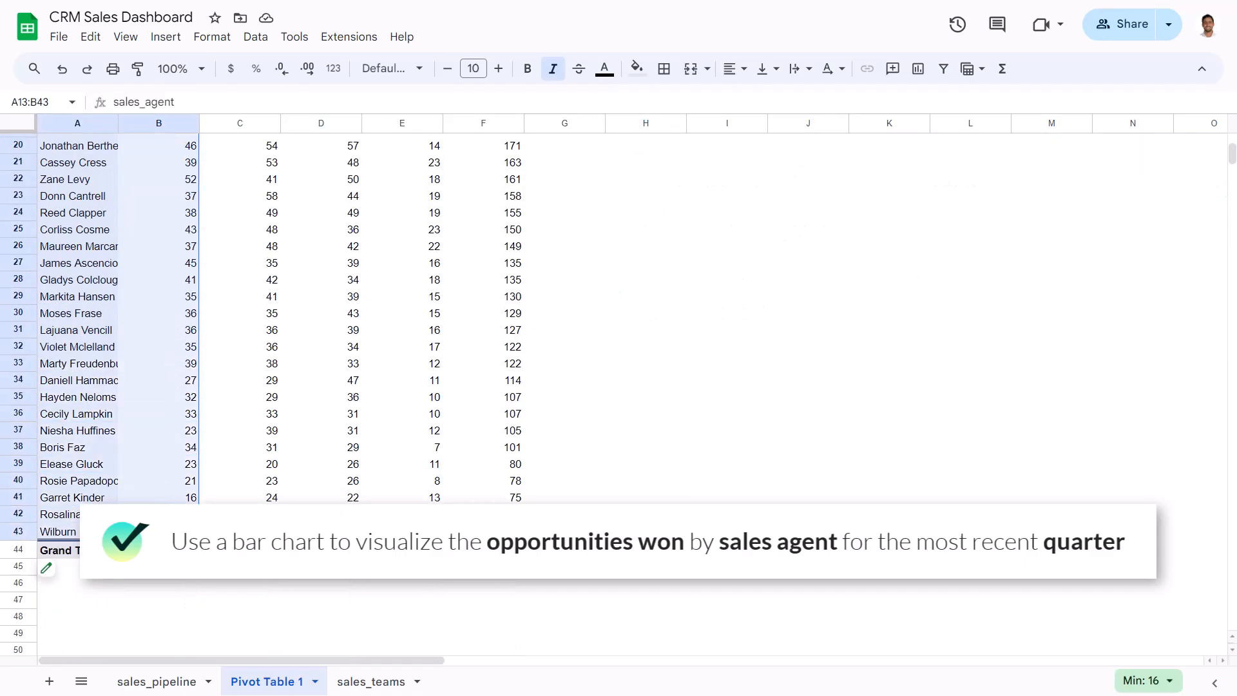
pyautogui.scroll(5, 183, 405)
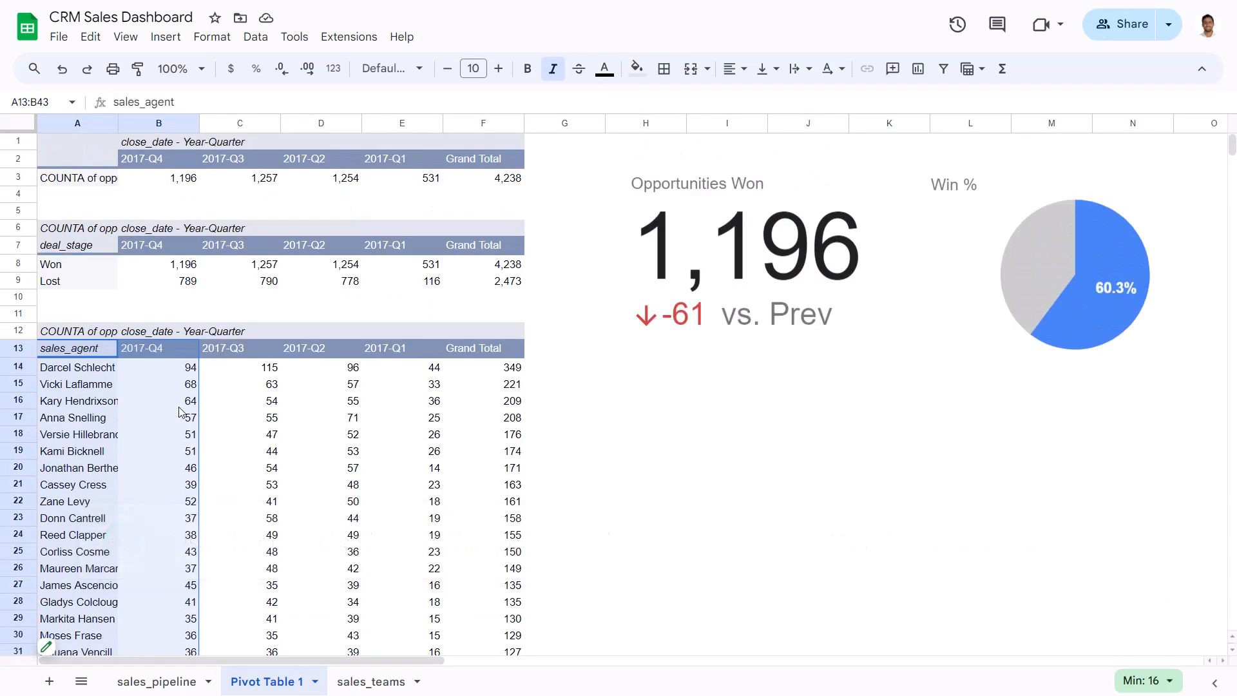
pyautogui.click(165, 37)
pyautogui.click(250, 207)
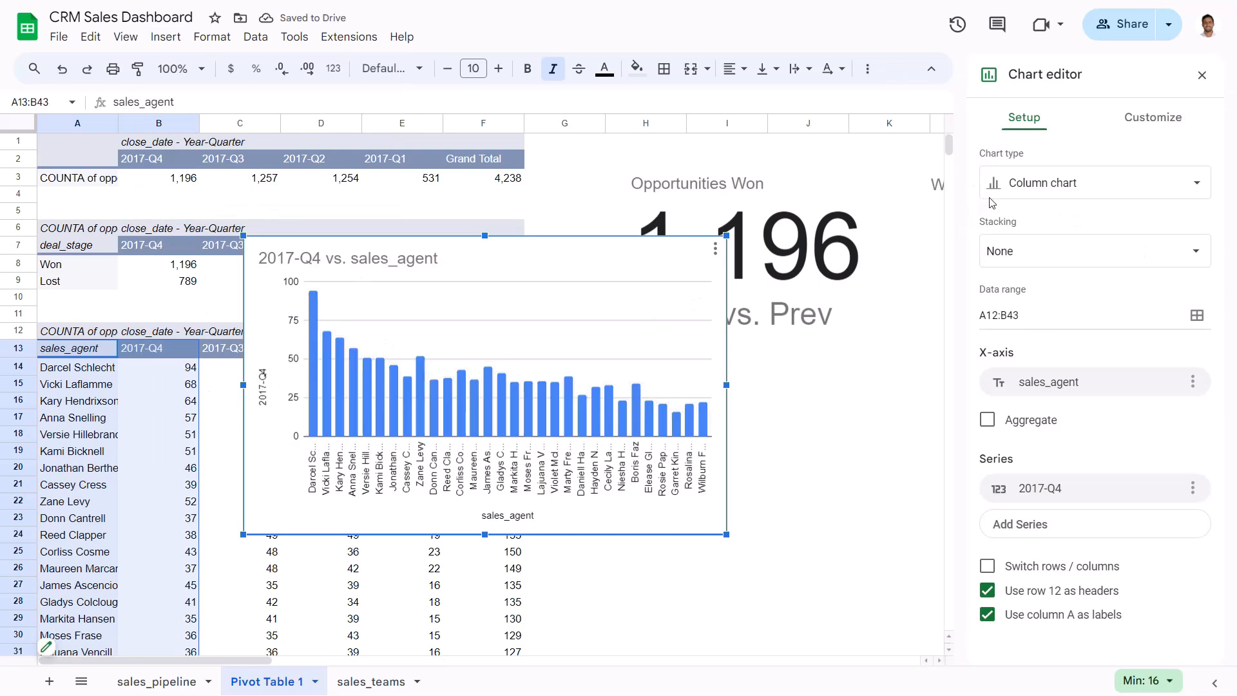
# Step: Change the sales agent chart to a bar chart and move it away from the 2017-Q4 and 2017-Q3 columns
pyautogui.click(1025, 190)
pyautogui.scroll(-3, 1028, 343)
pyautogui.scroll(-2, 1028, 344)
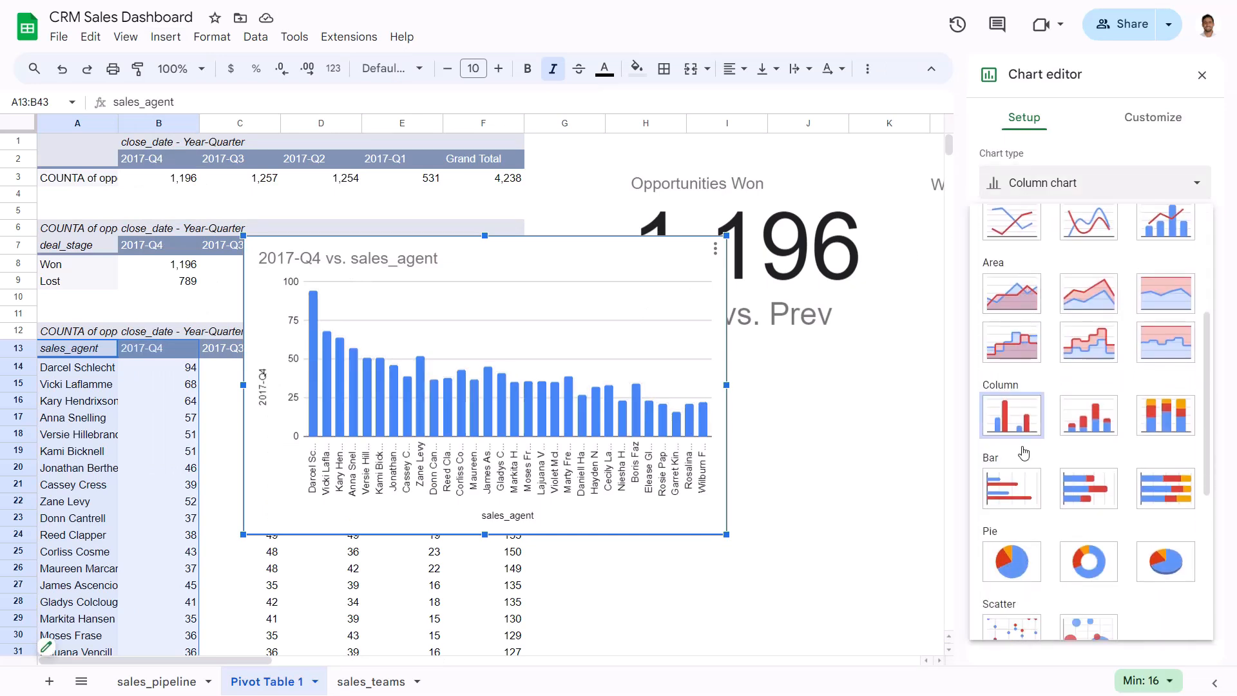
pyautogui.click(1021, 484)
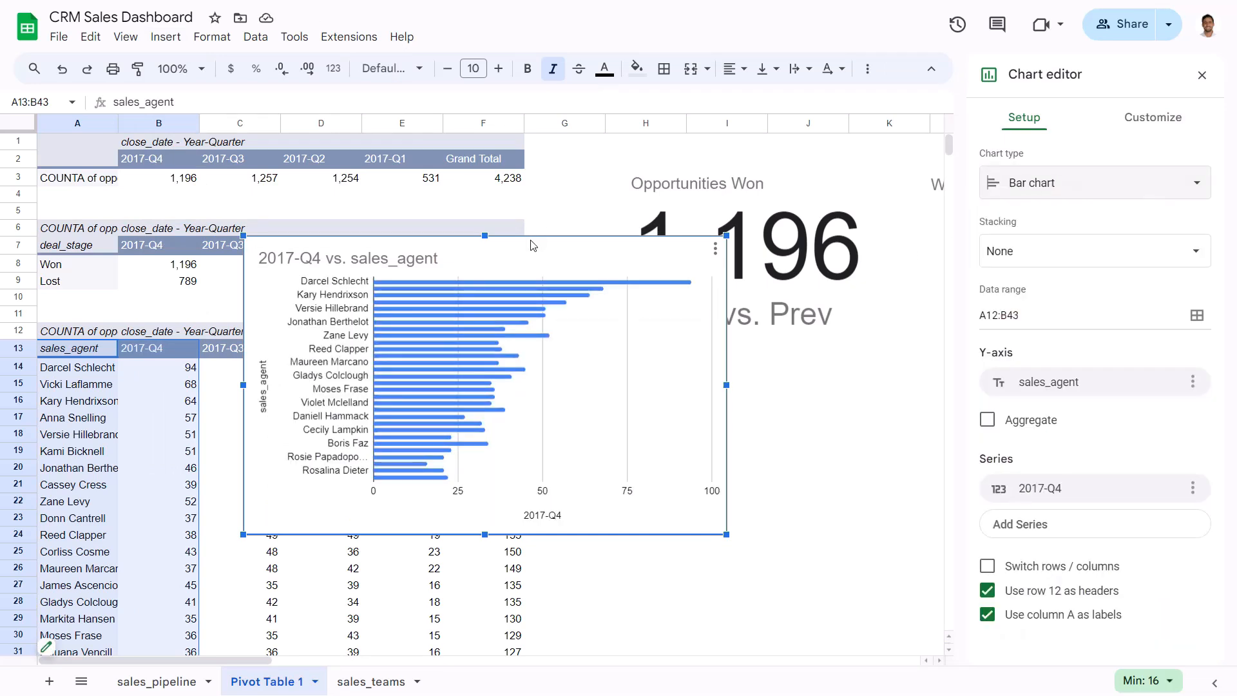
pyautogui.moveTo(533, 250); pyautogui.dragTo(717, 253)
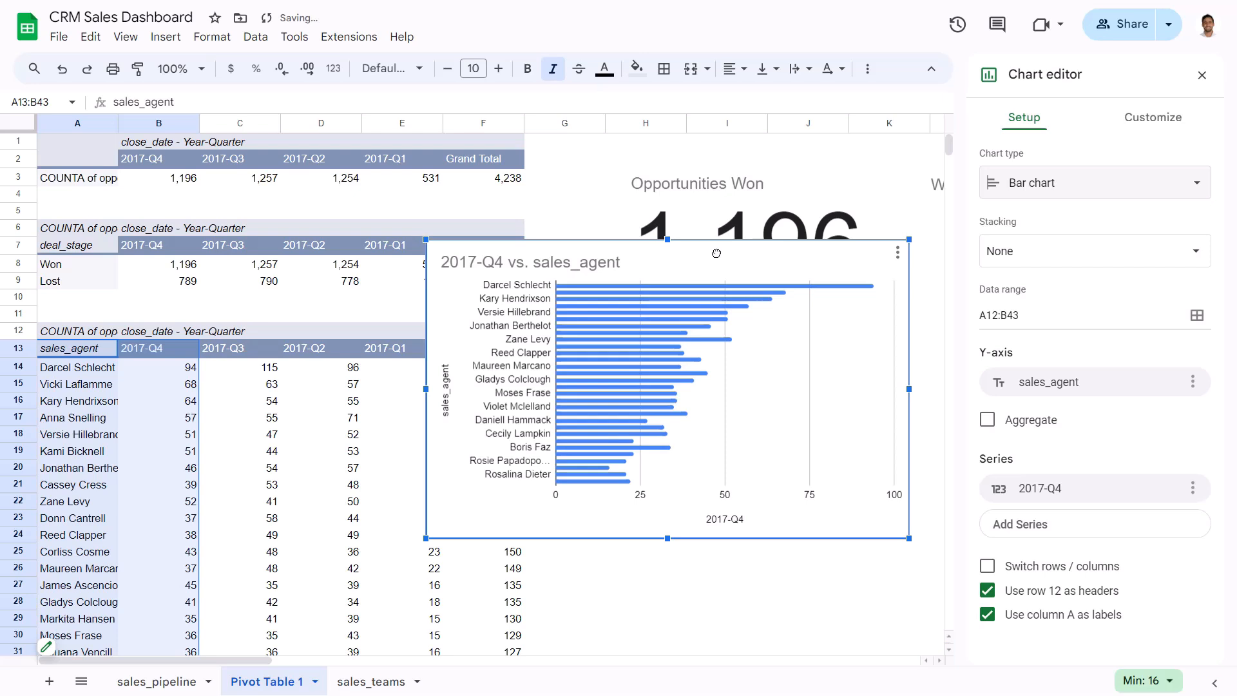
# Step: Remove the bar chart's border by setting the chart border color to None
pyautogui.click(1151, 118)
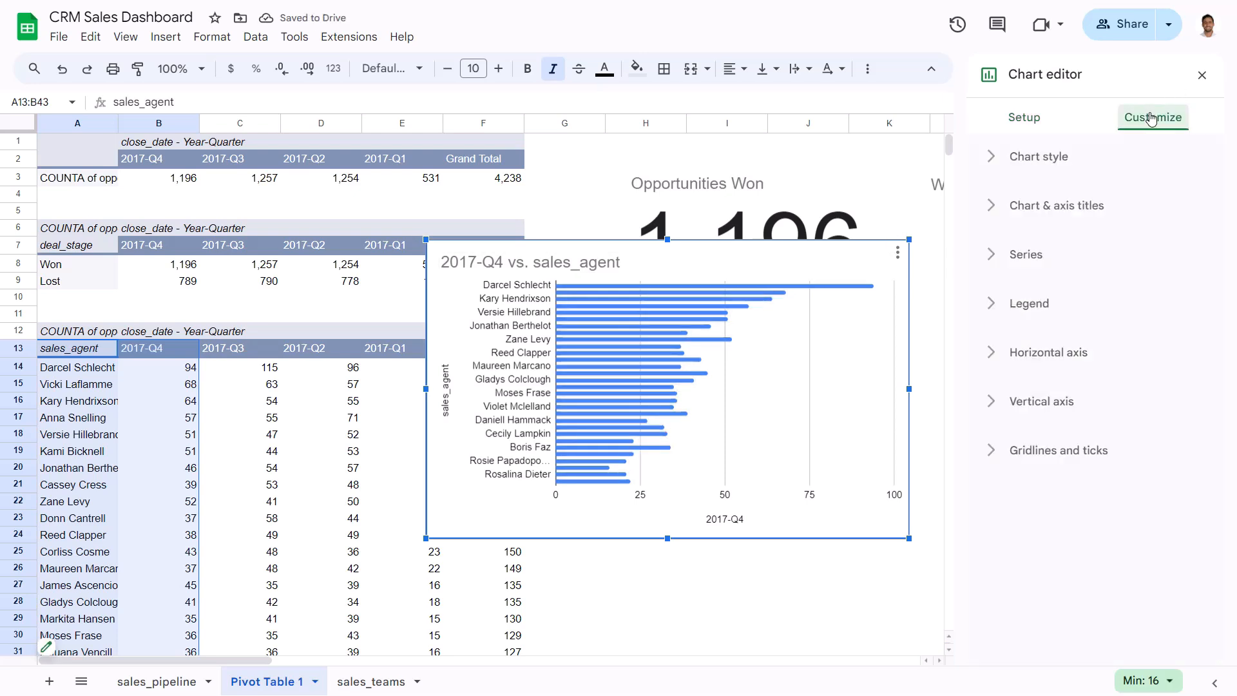
pyautogui.click(1045, 157)
pyautogui.click(1017, 290)
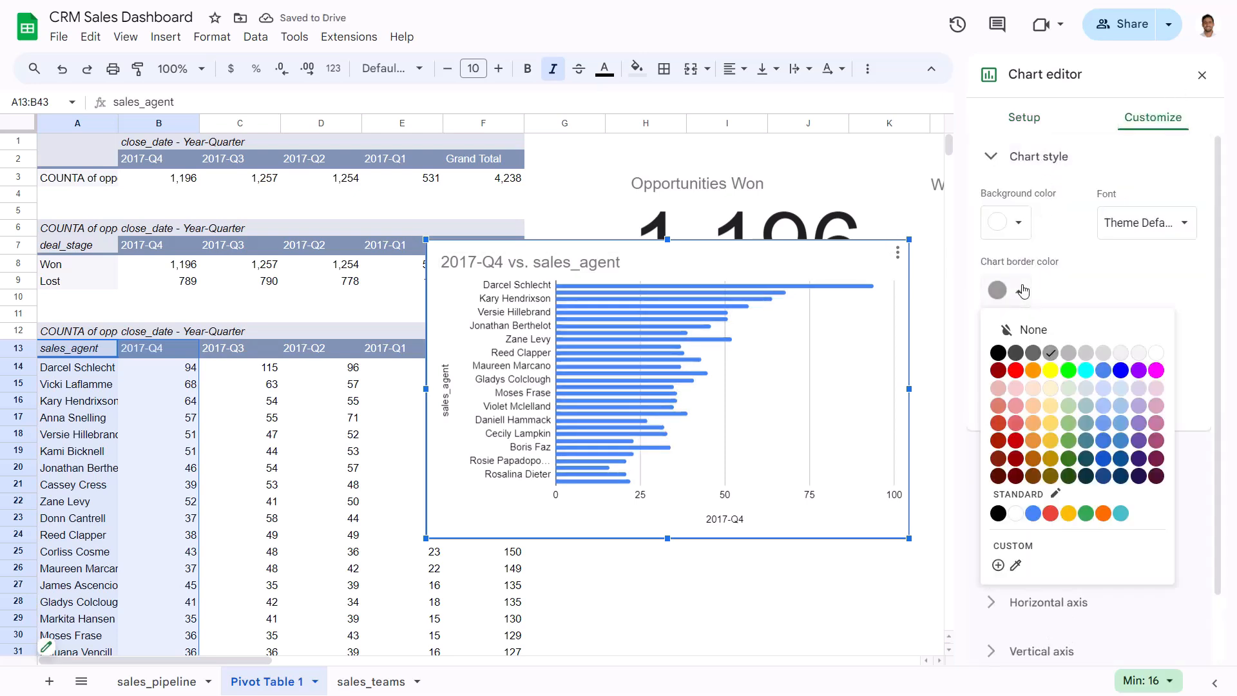
pyautogui.click(1027, 331)
pyautogui.click(1047, 161)
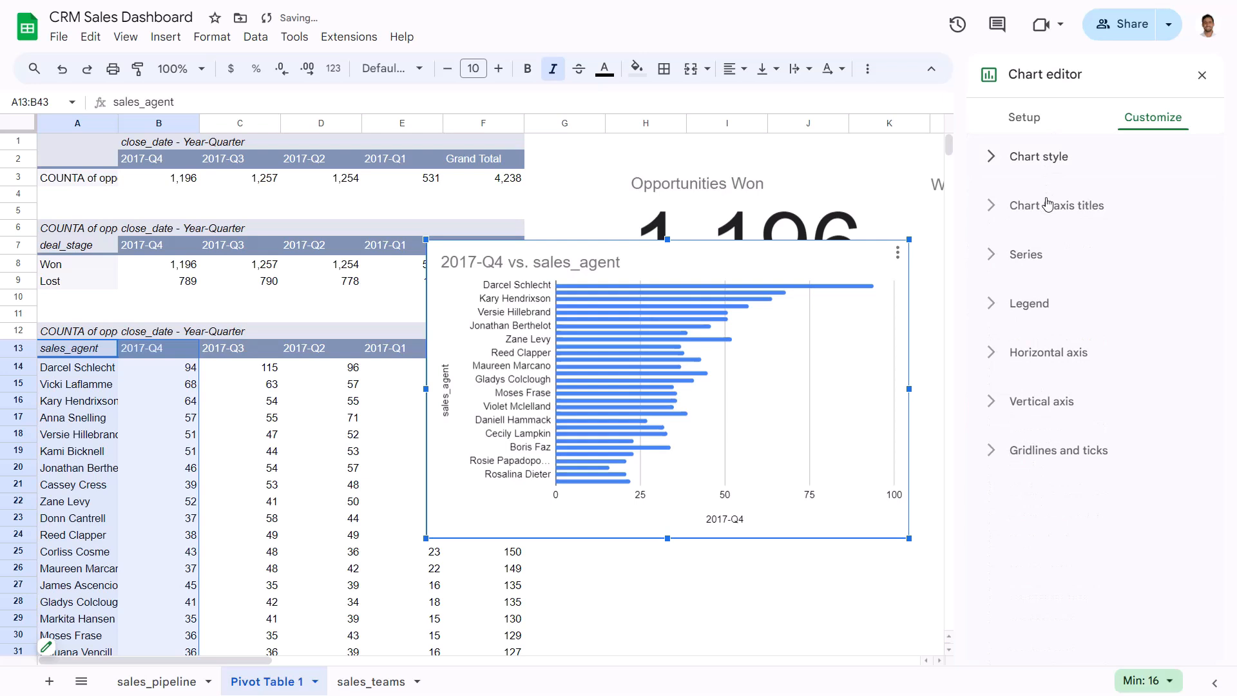
# Step: Title the bar chart "Opportunities Won by Sales Agent"
pyautogui.click(1027, 203)
pyautogui.moveTo(1124, 326); pyautogui.dragTo(978, 332)
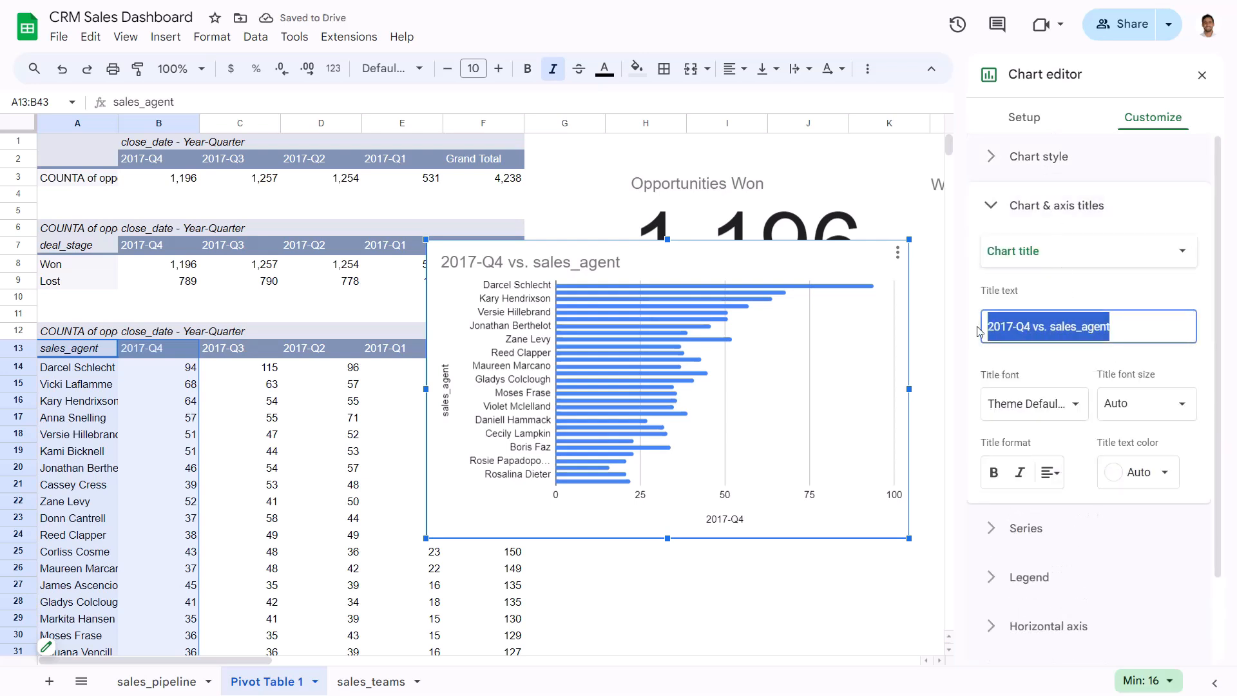
pyautogui.write('Opportu')
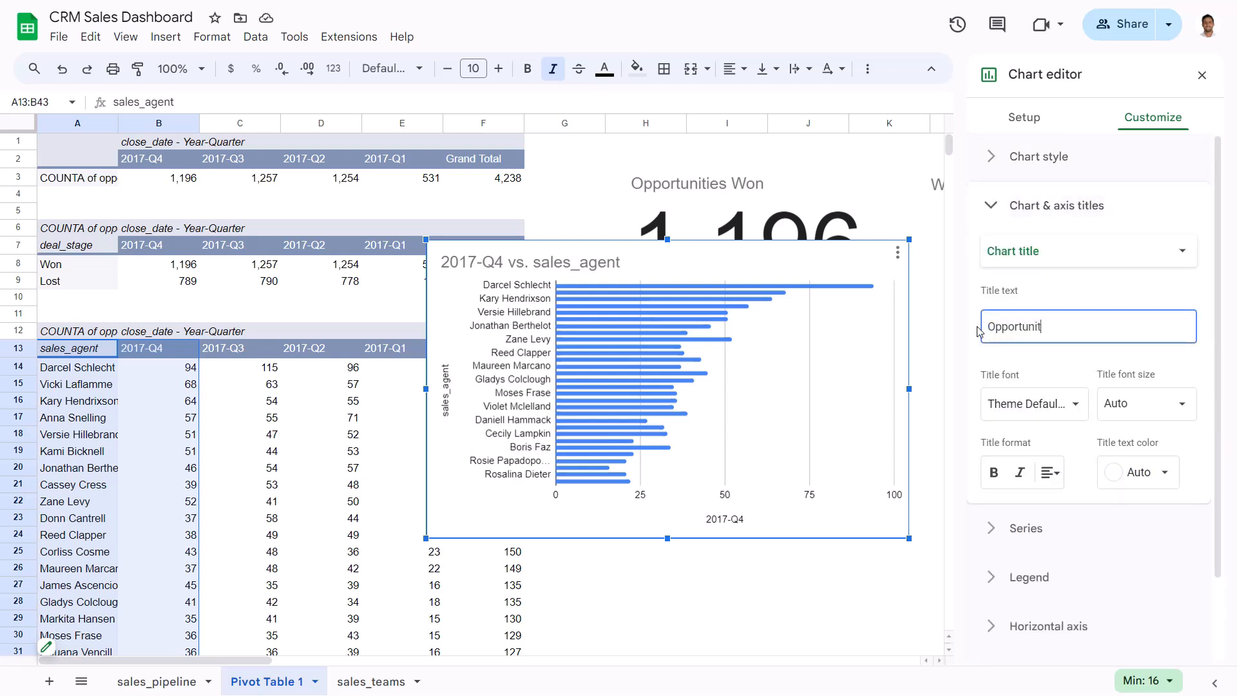
pyautogui.write('nities W')
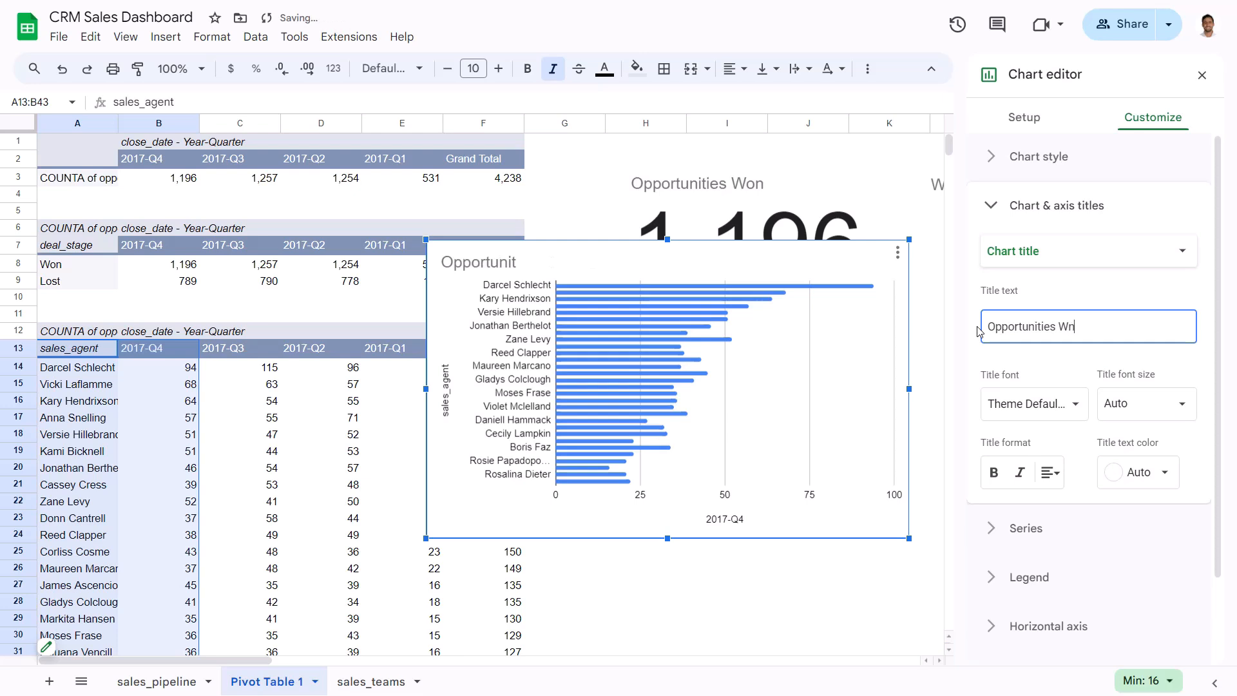
pyautogui.write('on by Sales Agent')
pyautogui.press('Return')
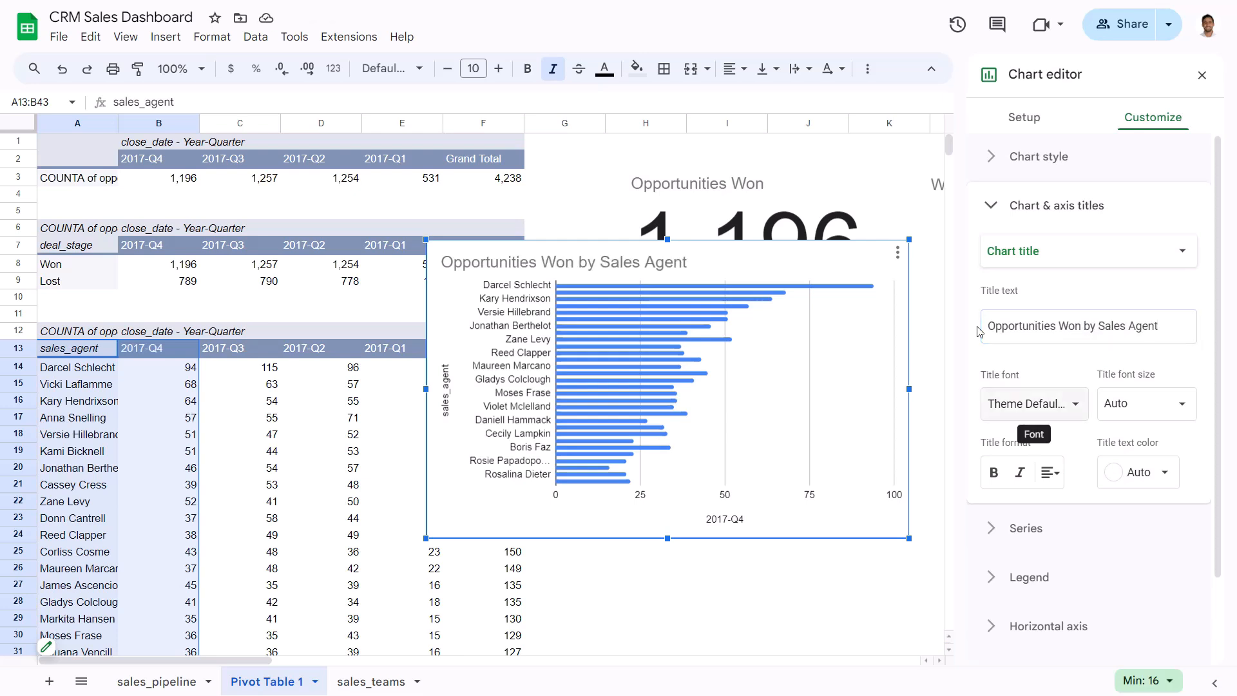
# Step: Delete the 2017-Q4 horizontal axis title and the sales_agent vertical axis title from the bar chart
pyautogui.click(741, 522)
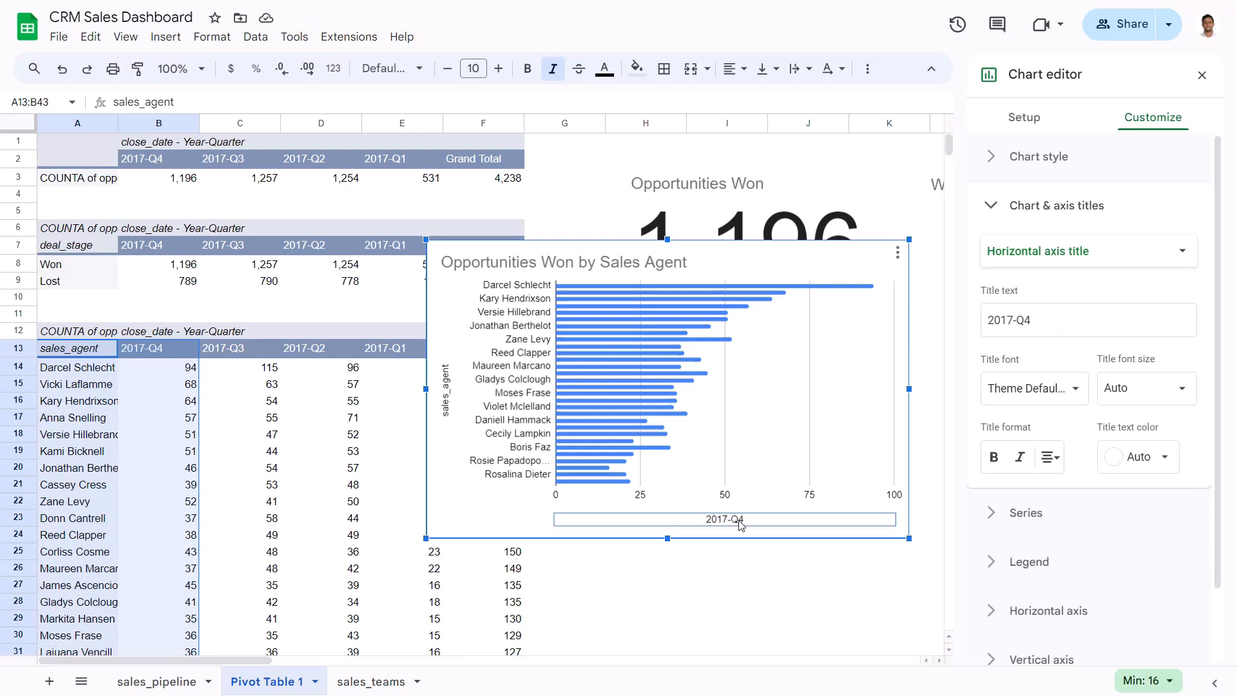
pyautogui.press('Delete')
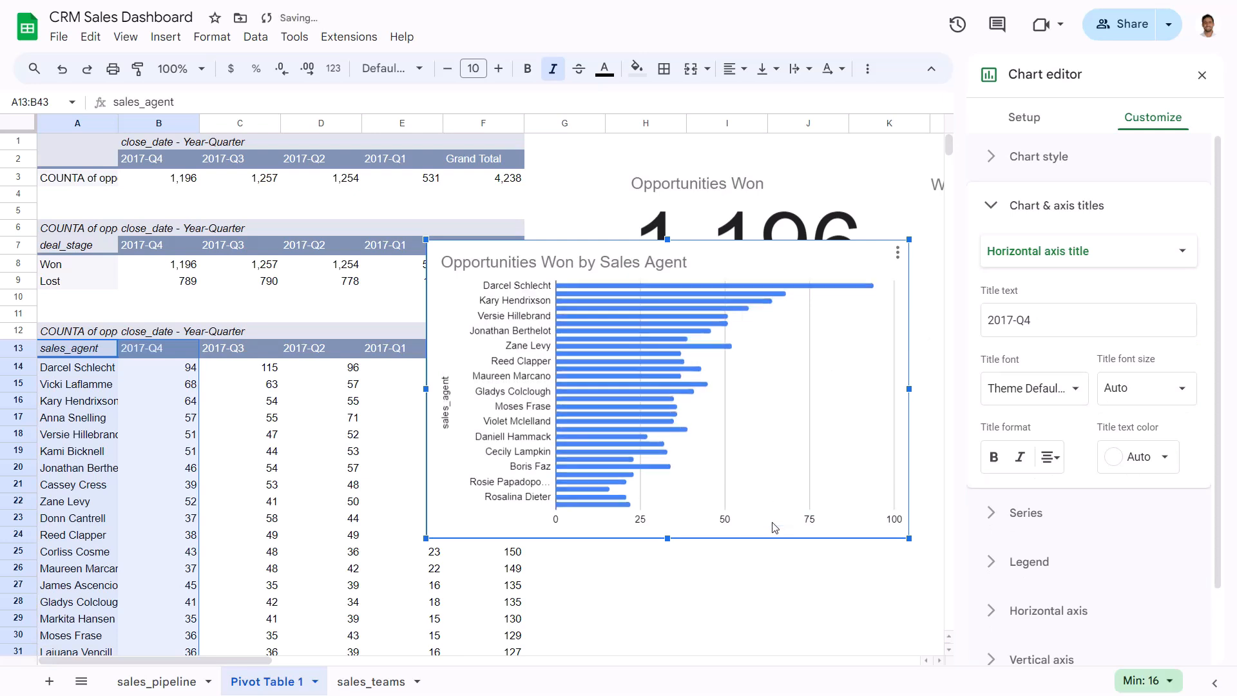
pyautogui.click(449, 409)
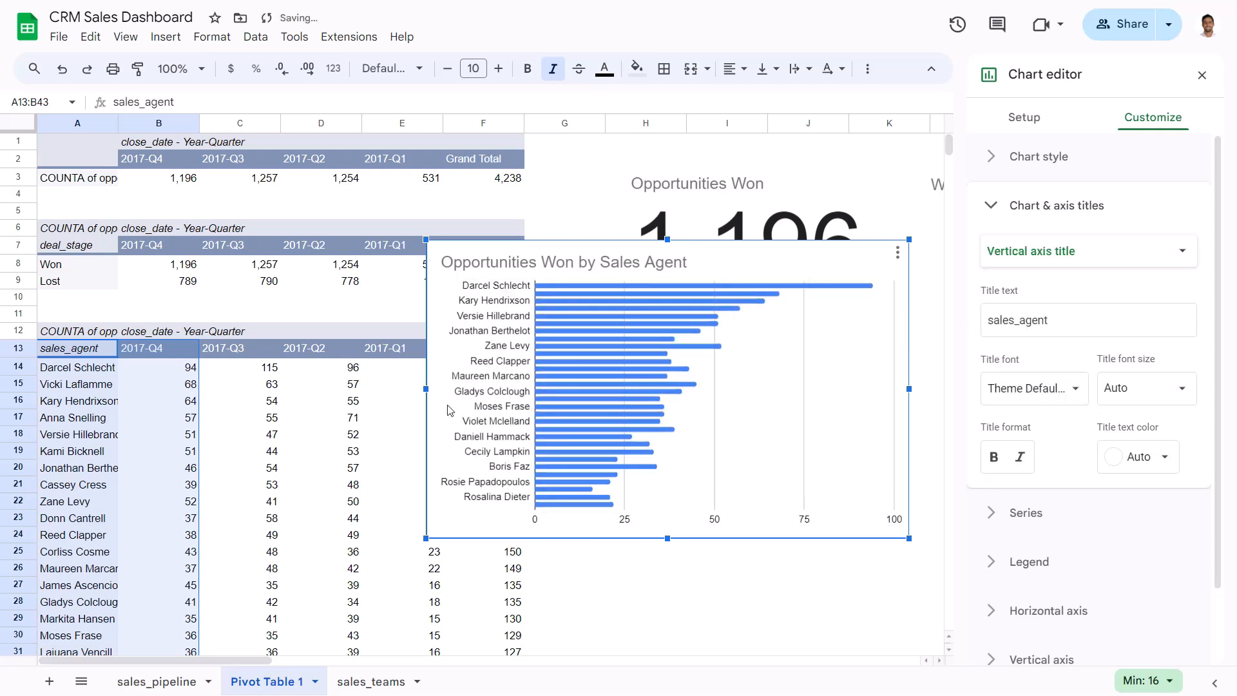
pyautogui.press('Delete')
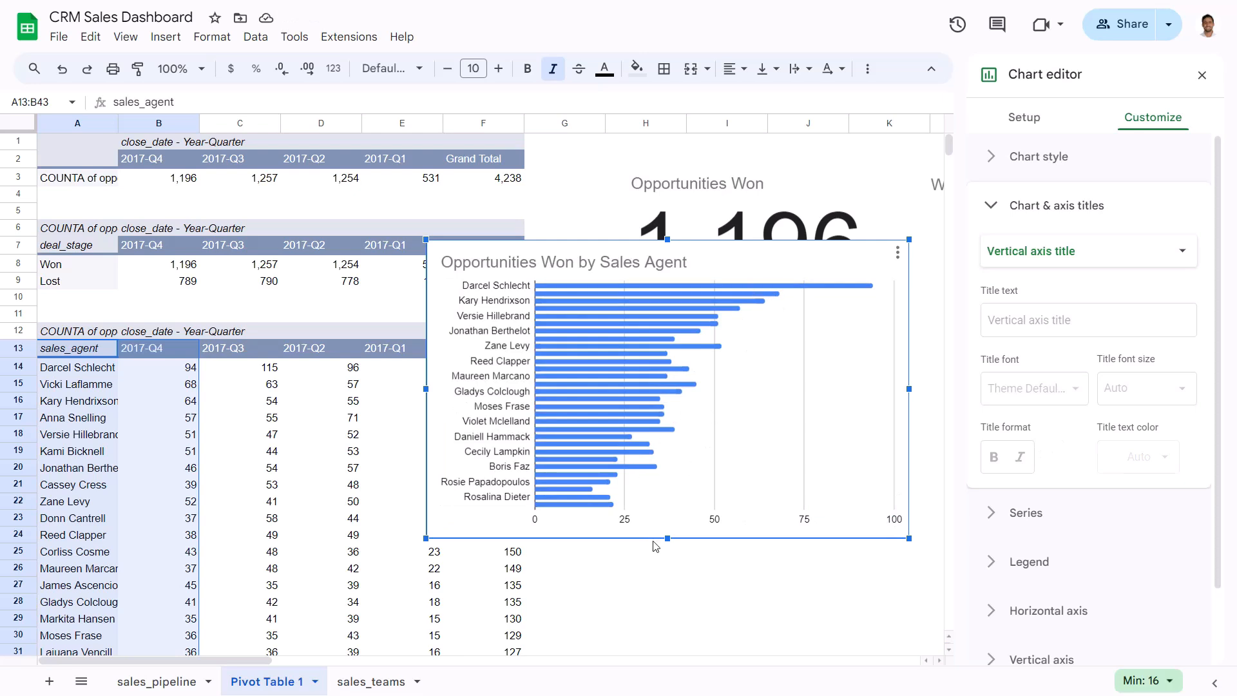
pyautogui.click(1201, 75)
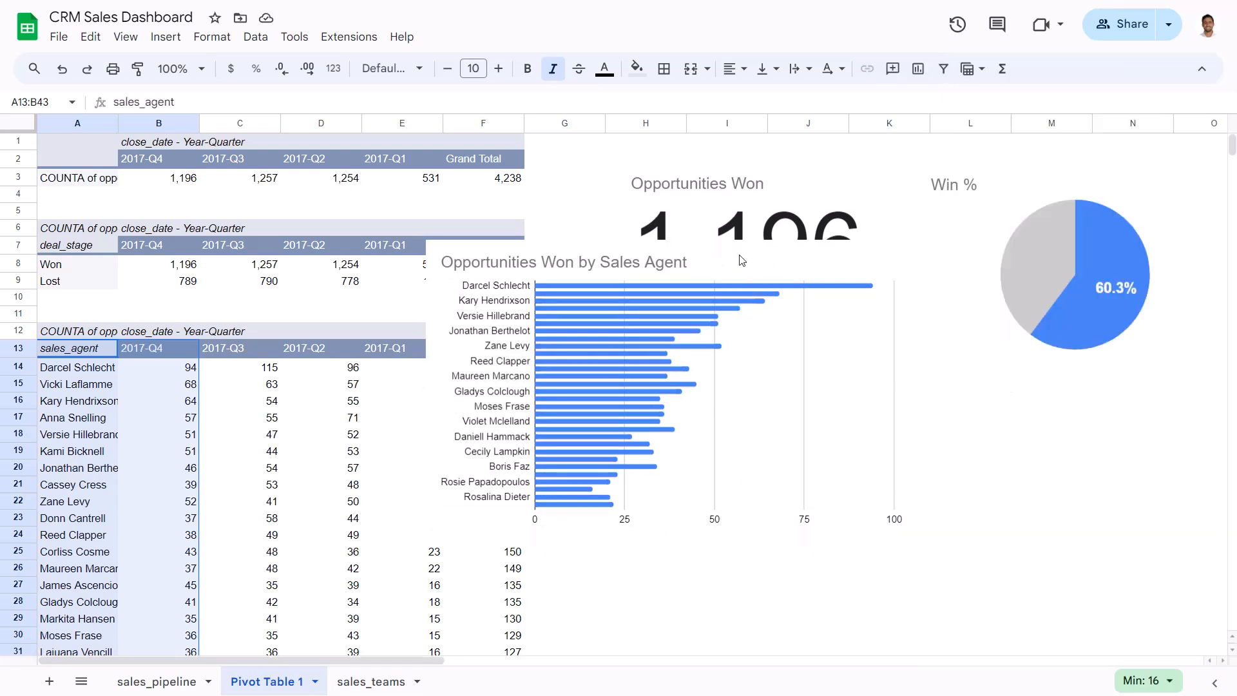
# Step: Make the bar chart taller and narrow its plot area from the label side so every sales agent's full name fits
pyautogui.click(742, 260)
pyautogui.moveTo(666, 541); pyautogui.dragTo(669, 659)
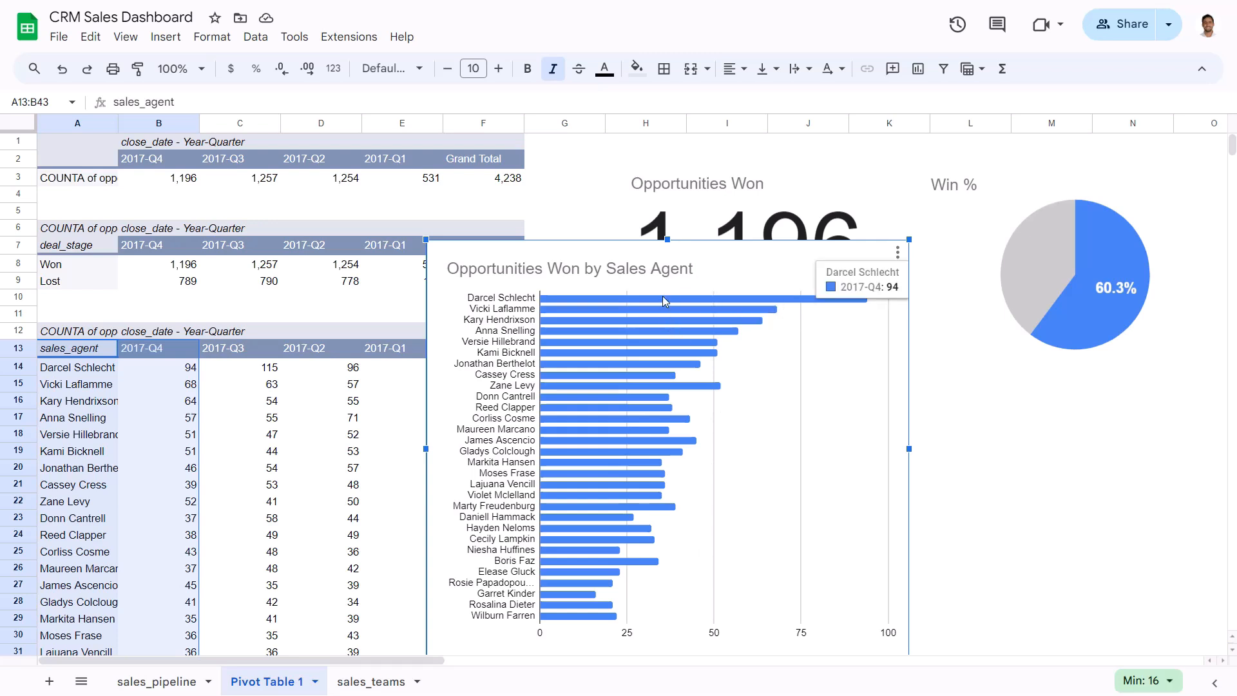
pyautogui.click(897, 253)
pyautogui.click(909, 279)
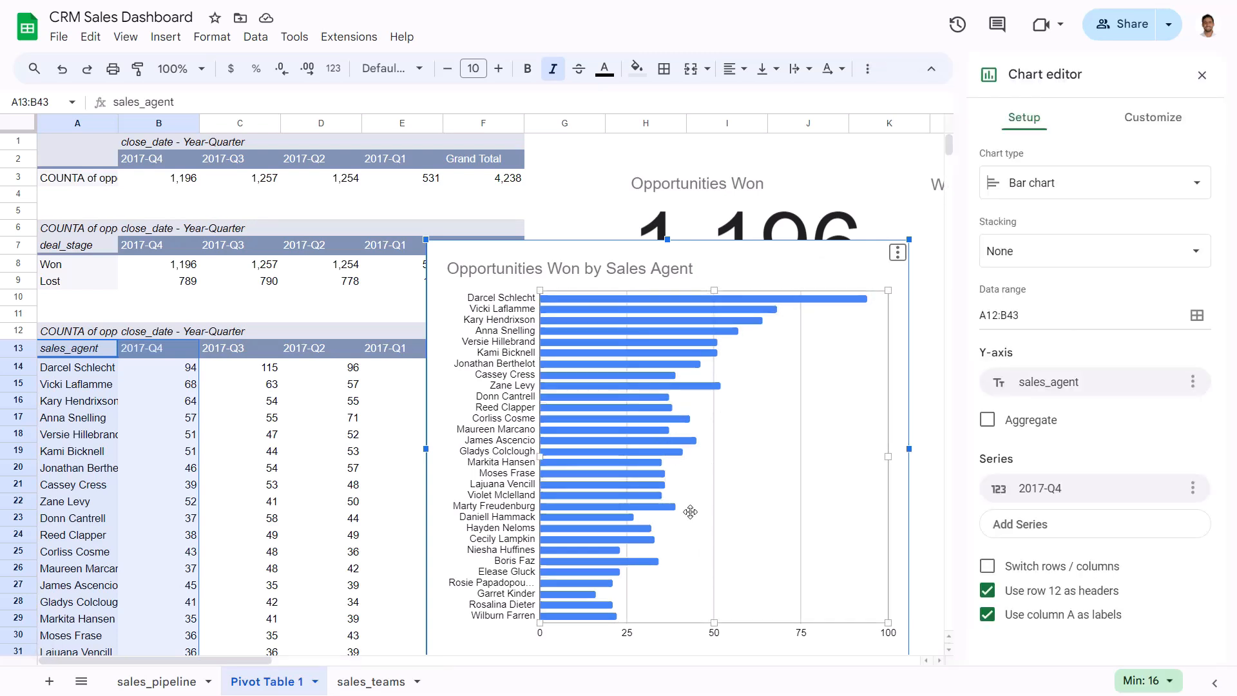
pyautogui.moveTo(546, 458); pyautogui.dragTo(552, 458)
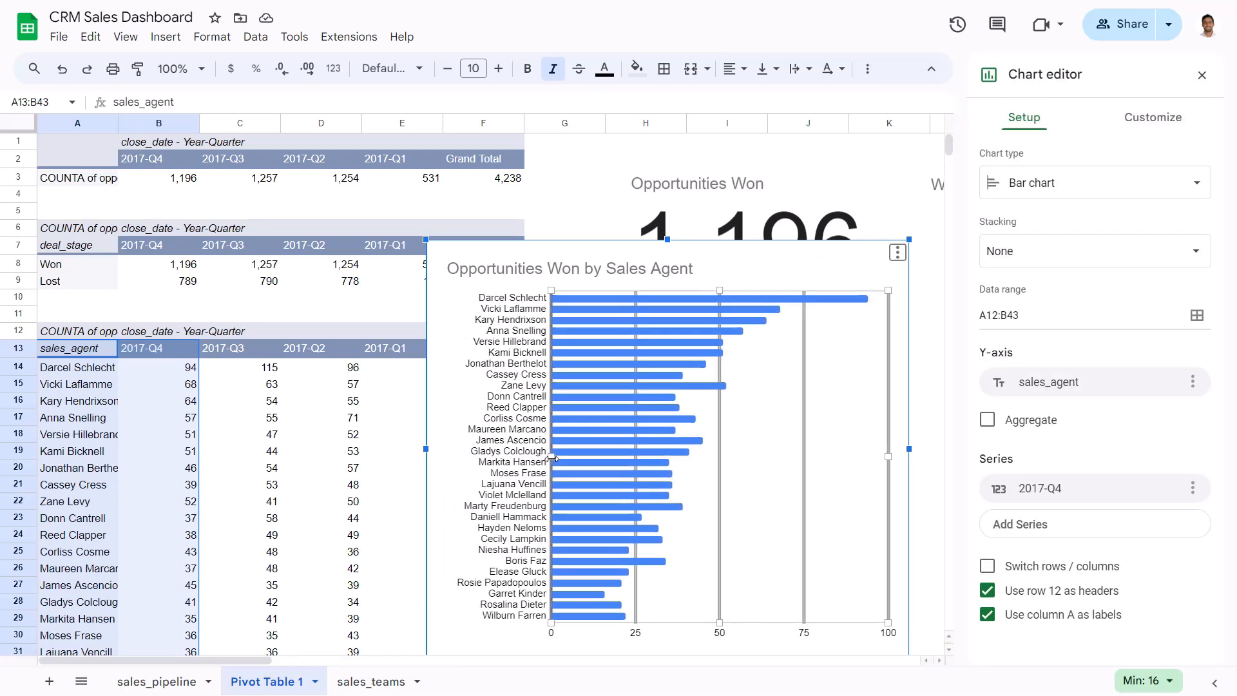
pyautogui.click(551, 463)
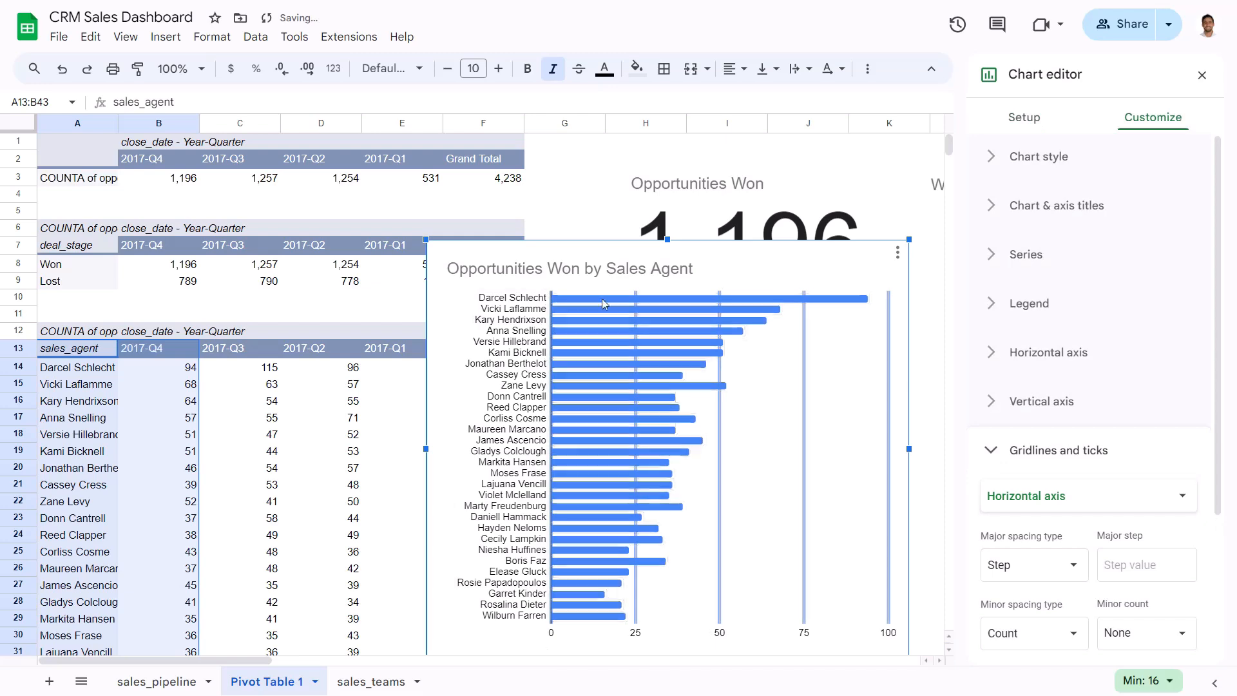
pyautogui.click(1202, 75)
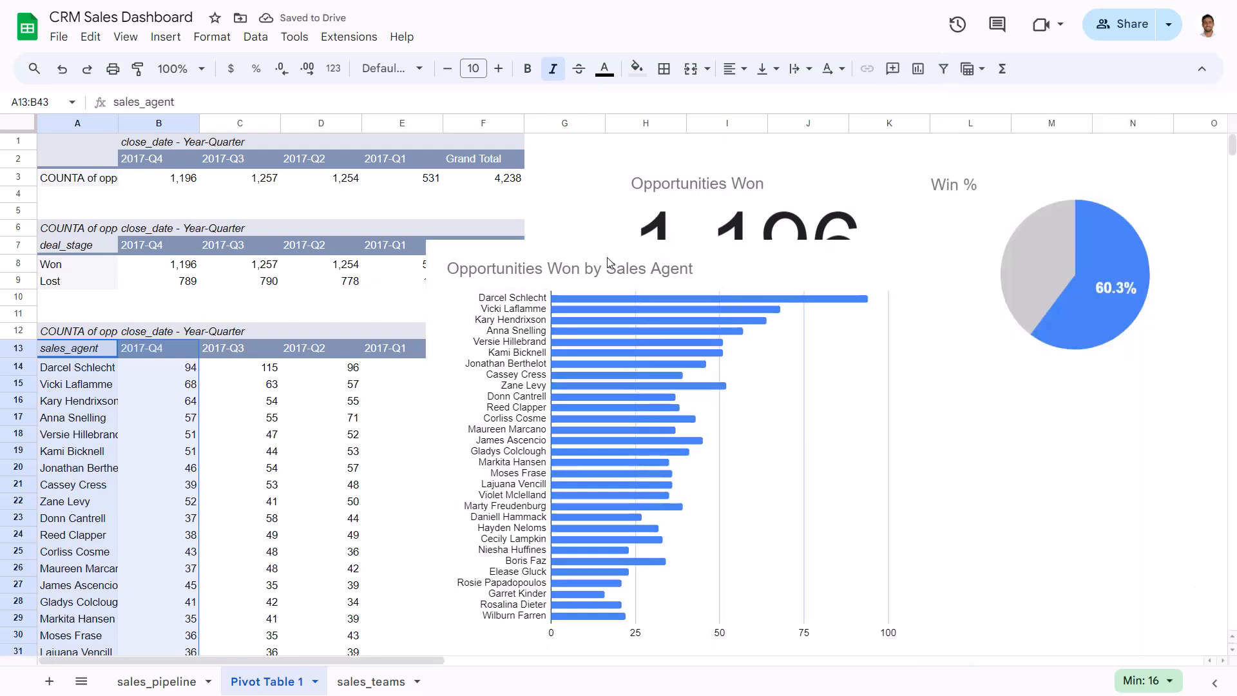
# Step: Move the bar chart below the Opportunities Won scorecard, aligned with the scorecard's left edge
pyautogui.click(587, 254)
pyautogui.moveTo(587, 255); pyautogui.dragTo(782, 389)
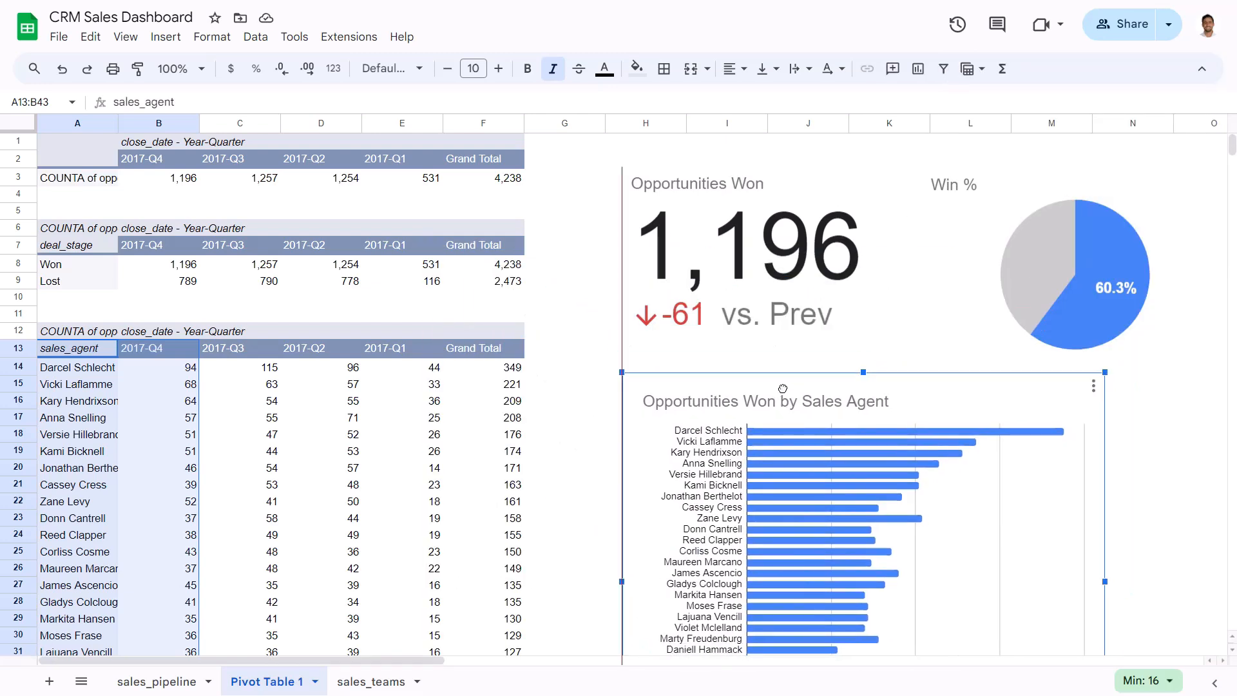
pyautogui.scroll(-5, 854, 398)
pyautogui.scroll(2, 864, 417)
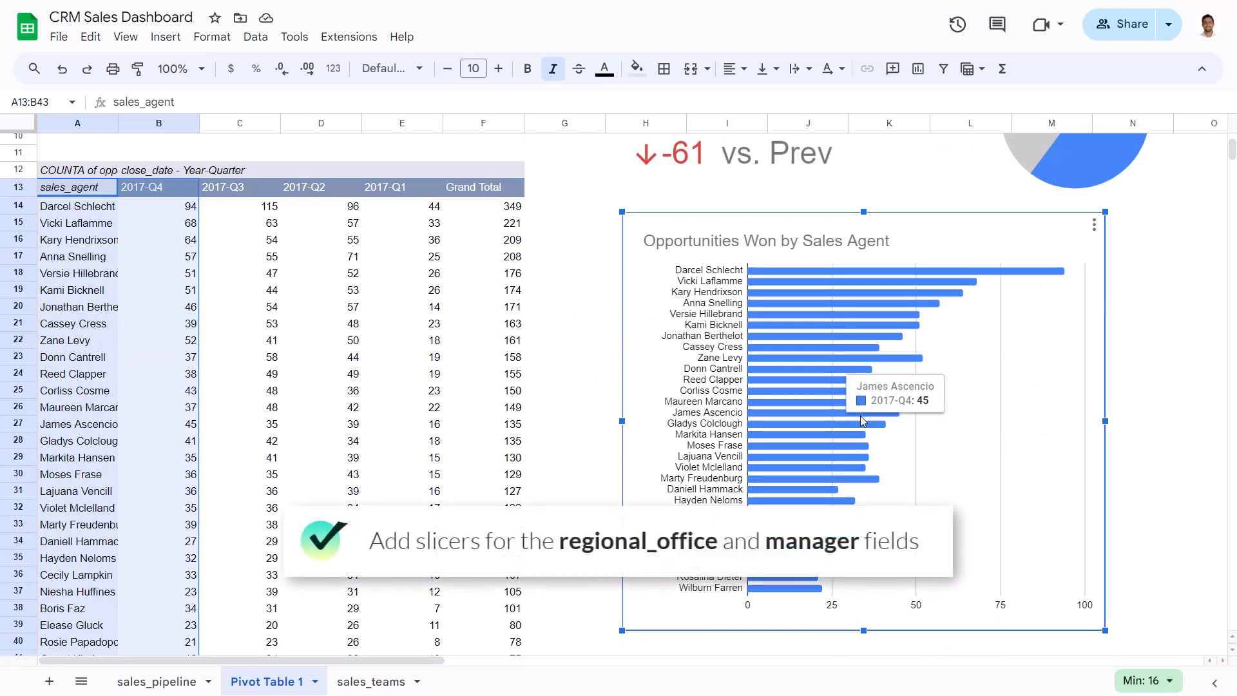
pyautogui.scroll(3, 857, 416)
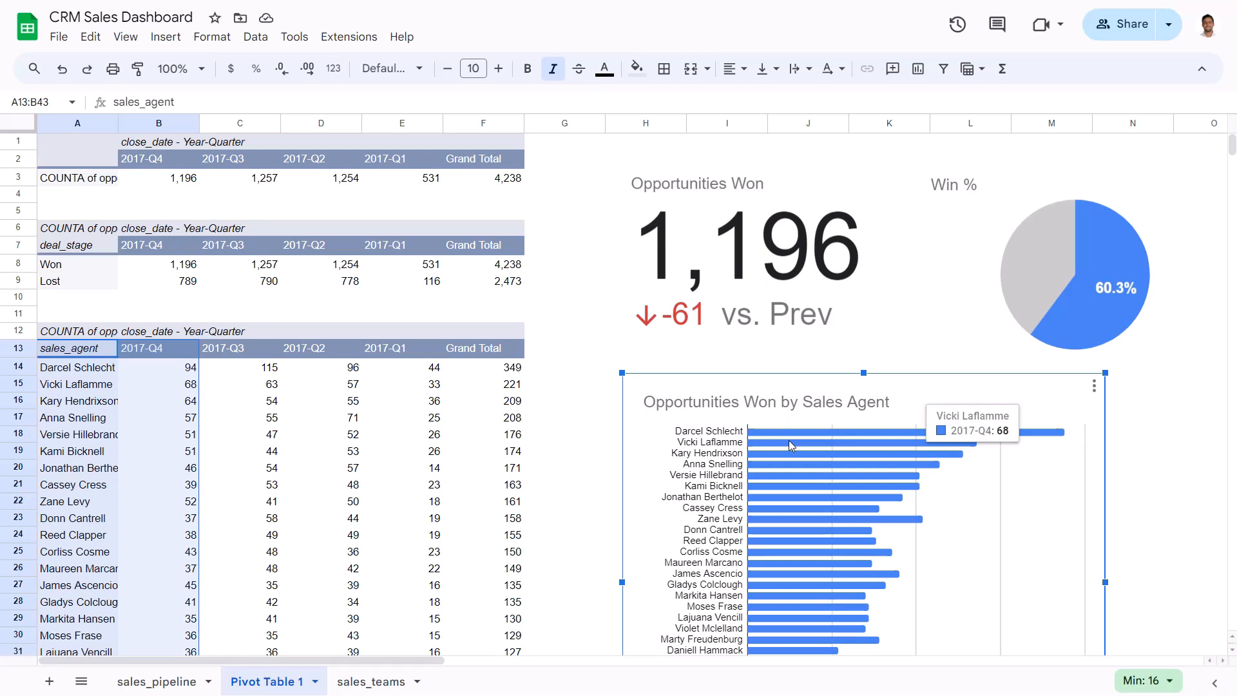
# Step: Add a slicer on the regional_office column of sales_pipeline!A1:J8801, starting from the first pivot table
pyautogui.click(180, 178)
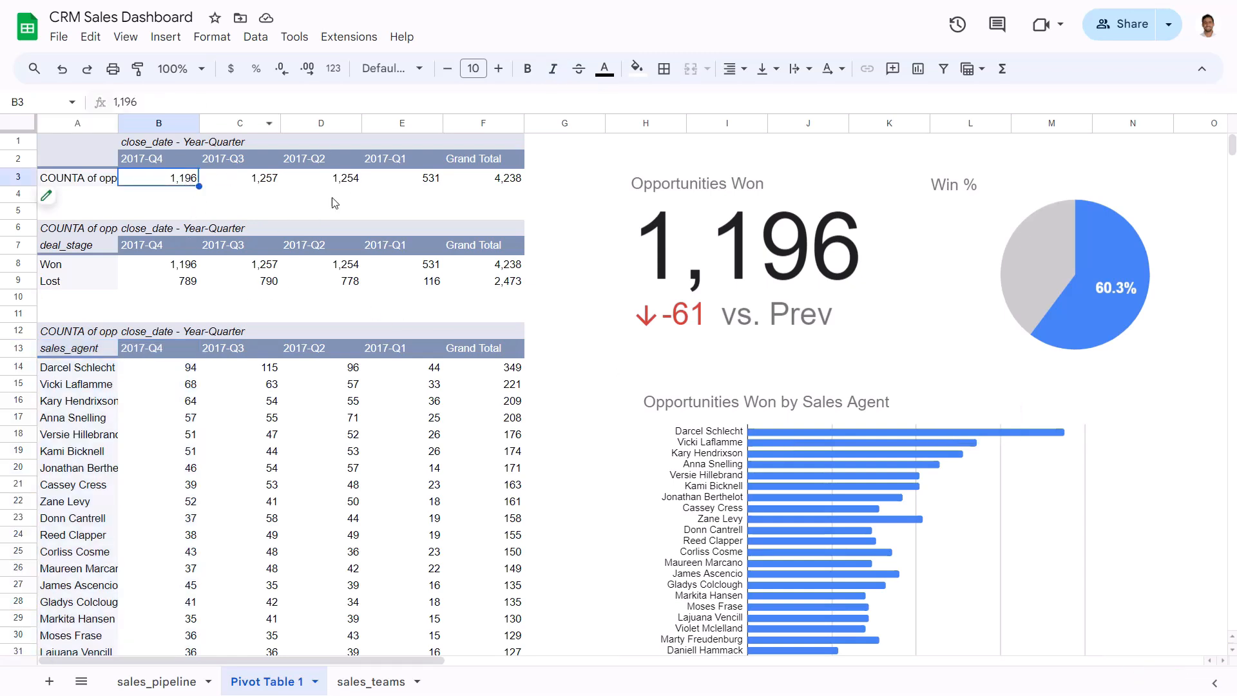
pyautogui.click(258, 38)
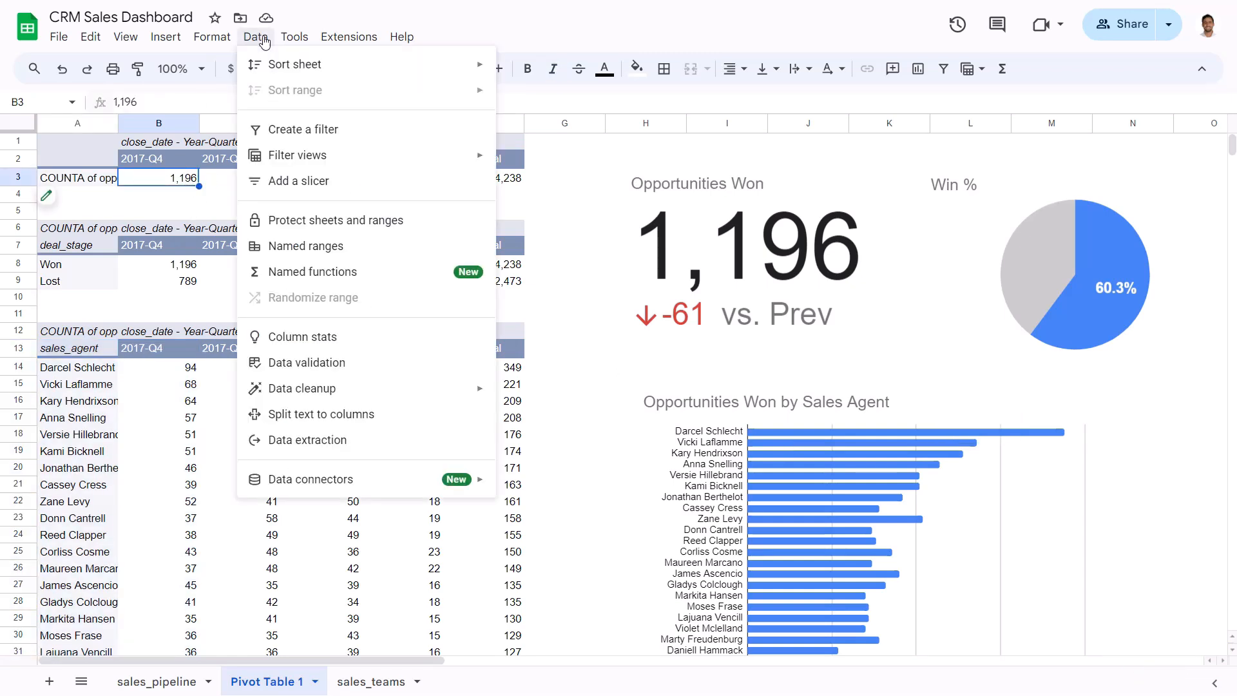
pyautogui.click(302, 181)
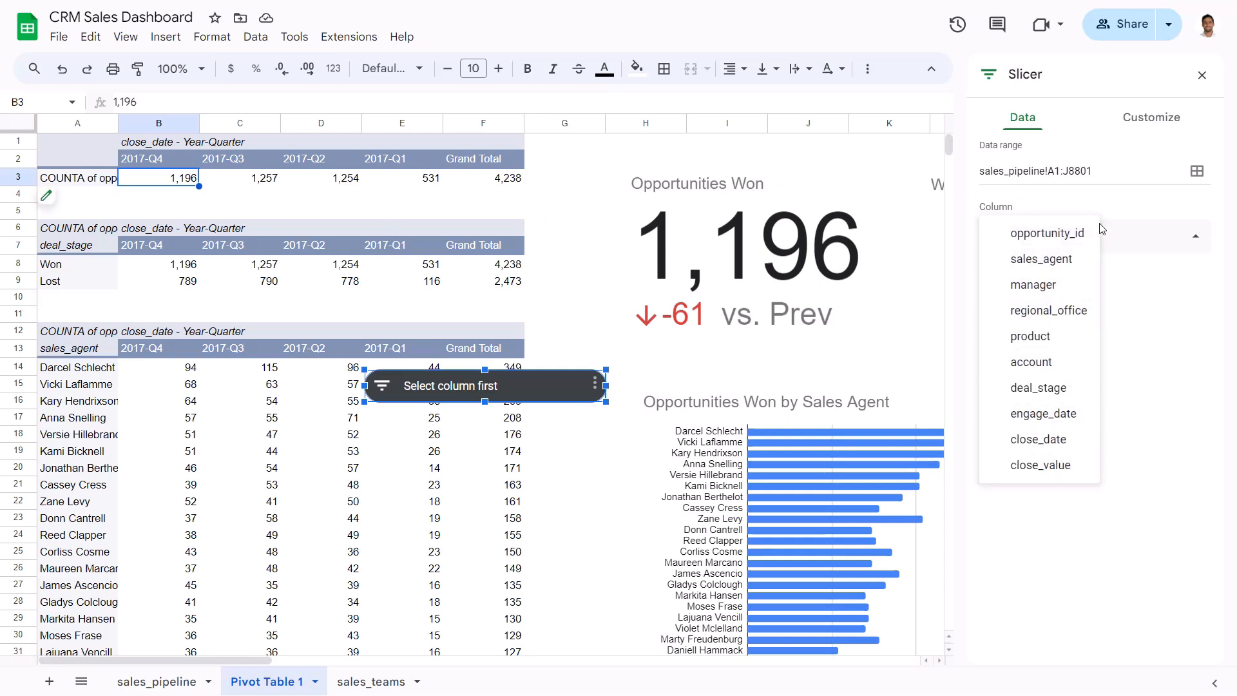
pyautogui.click(1067, 316)
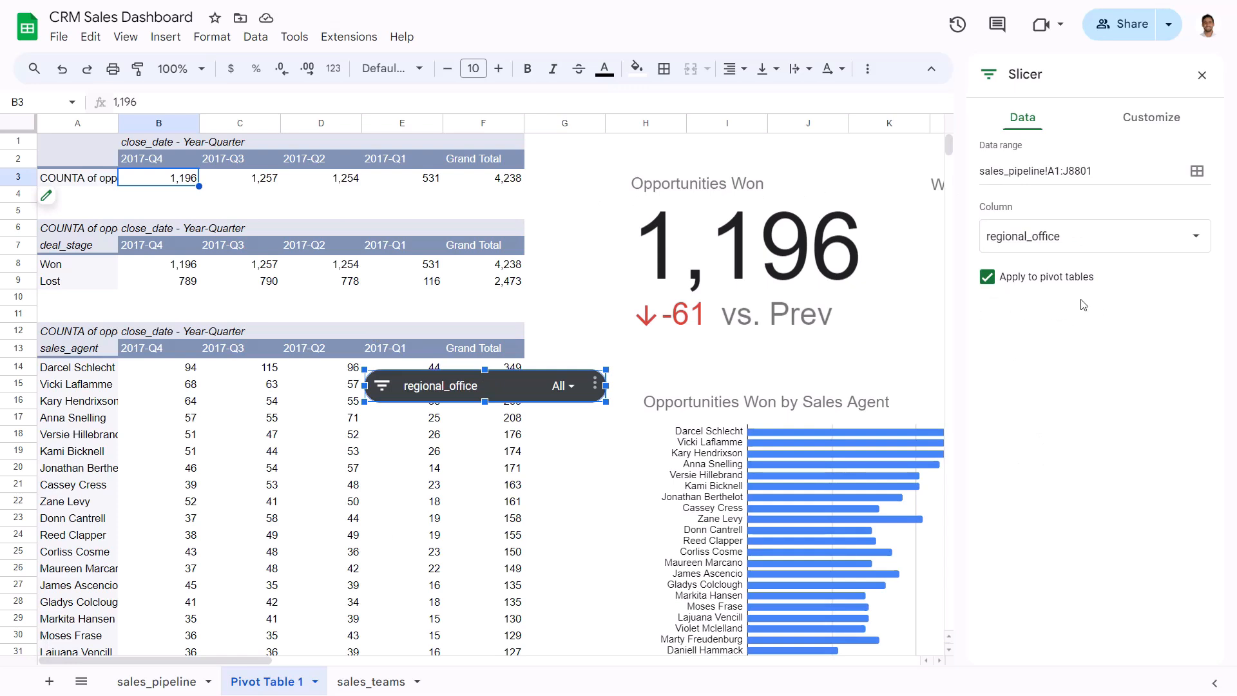
# Step: Add a second slicer on the manager column and place it directly below the regional_office slicer
pyautogui.click(256, 37)
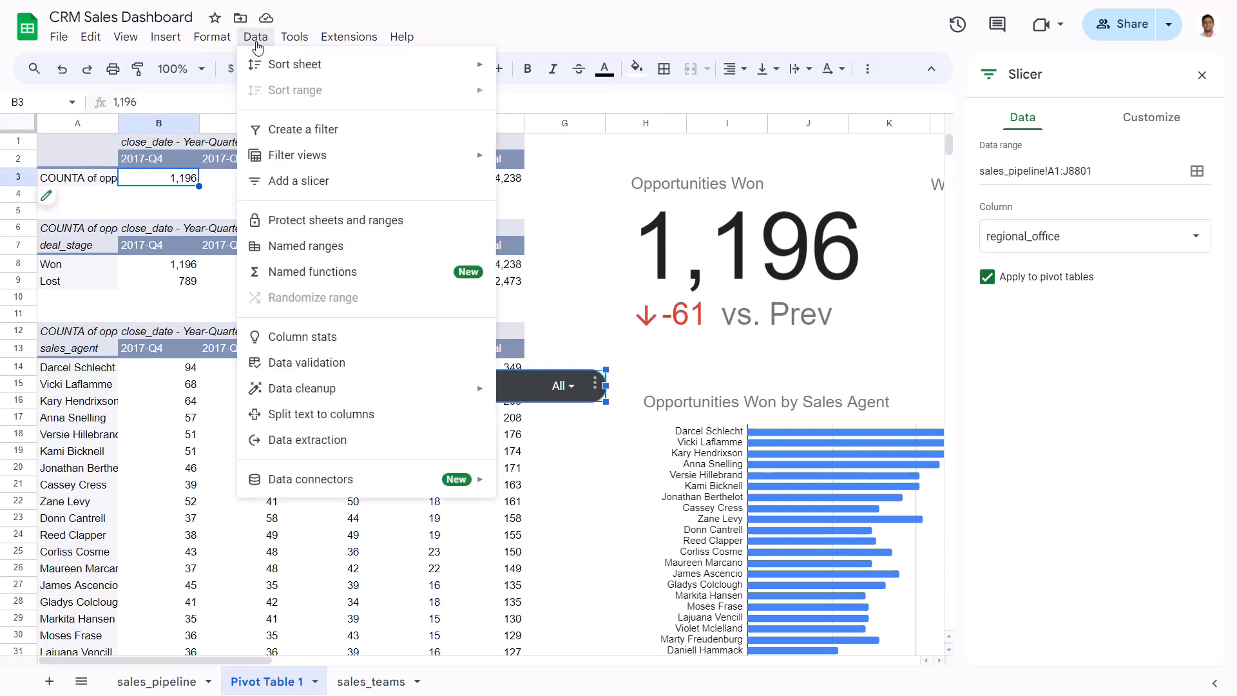
pyautogui.click(281, 182)
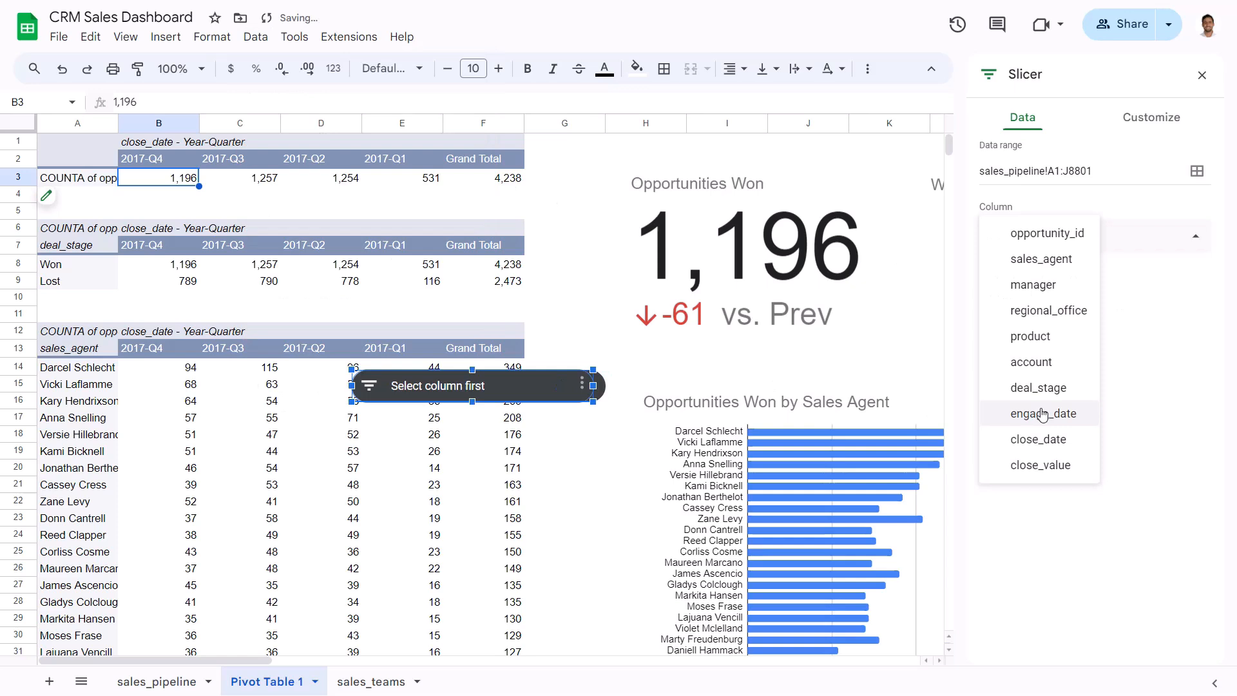
pyautogui.click(1064, 286)
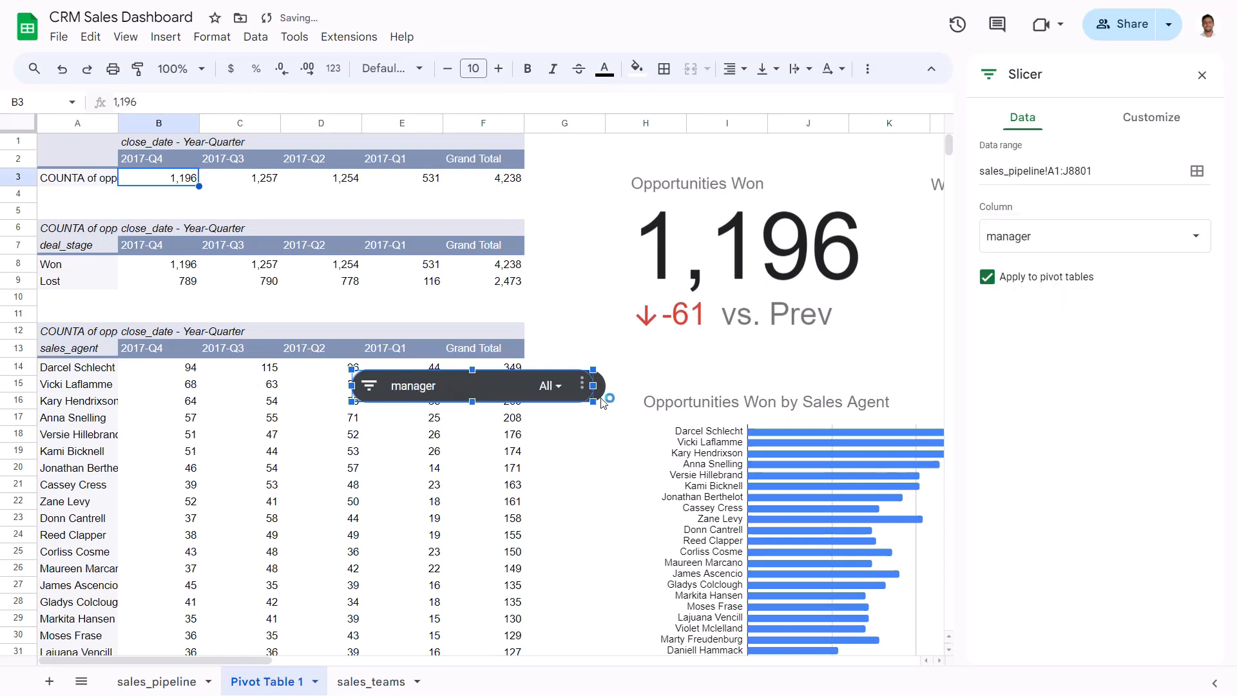
pyautogui.moveTo(490, 381); pyautogui.dragTo(500, 426)
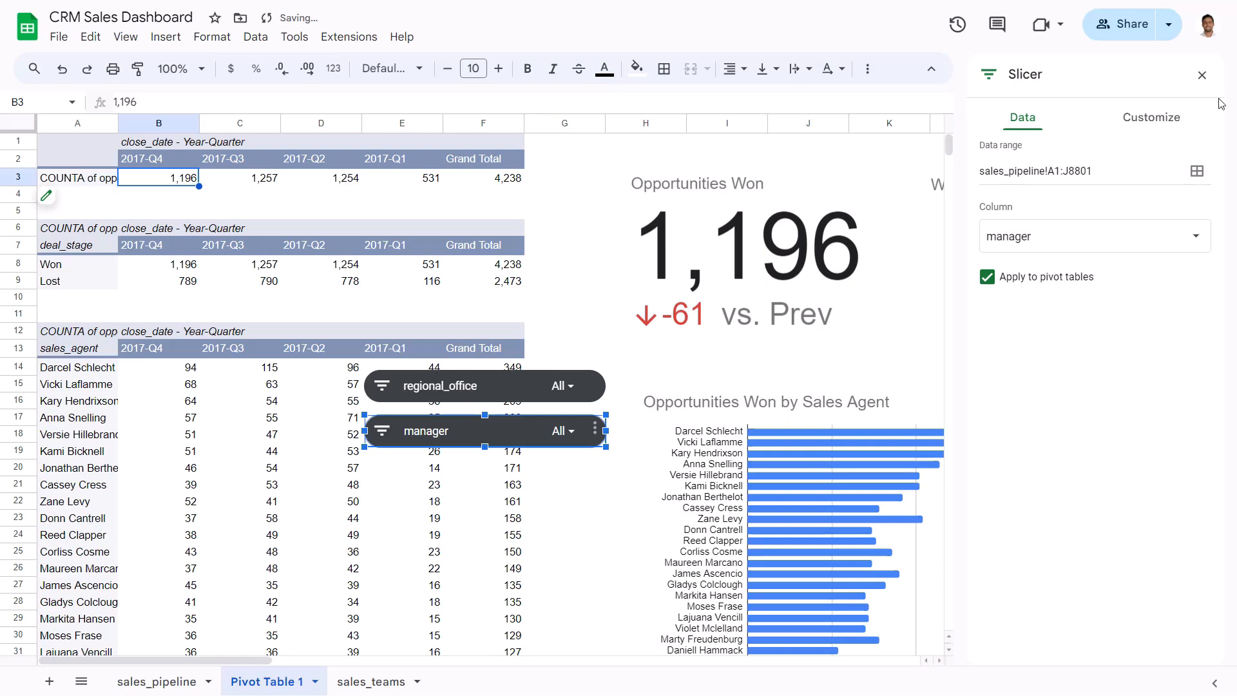
pyautogui.click(1201, 75)
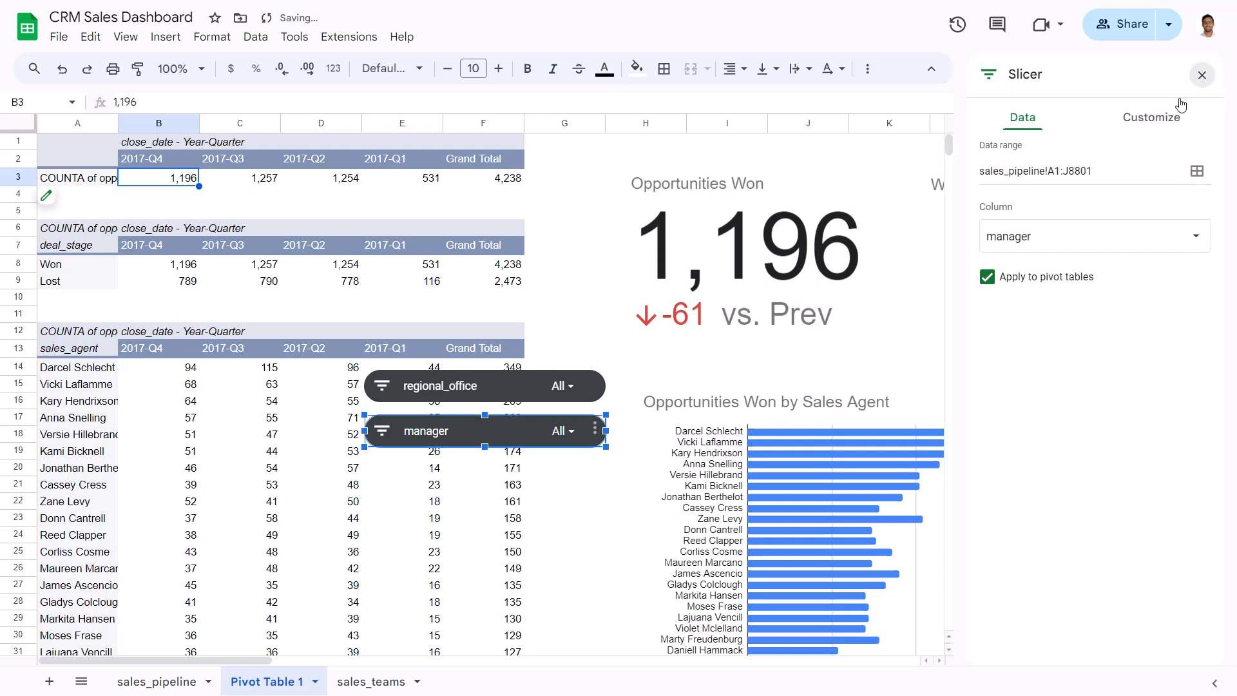
# Step: Filter the regional_office slicer to West only by excluding Central and East, and check the dashboard charts
pyautogui.click(483, 384)
pyautogui.click(560, 385)
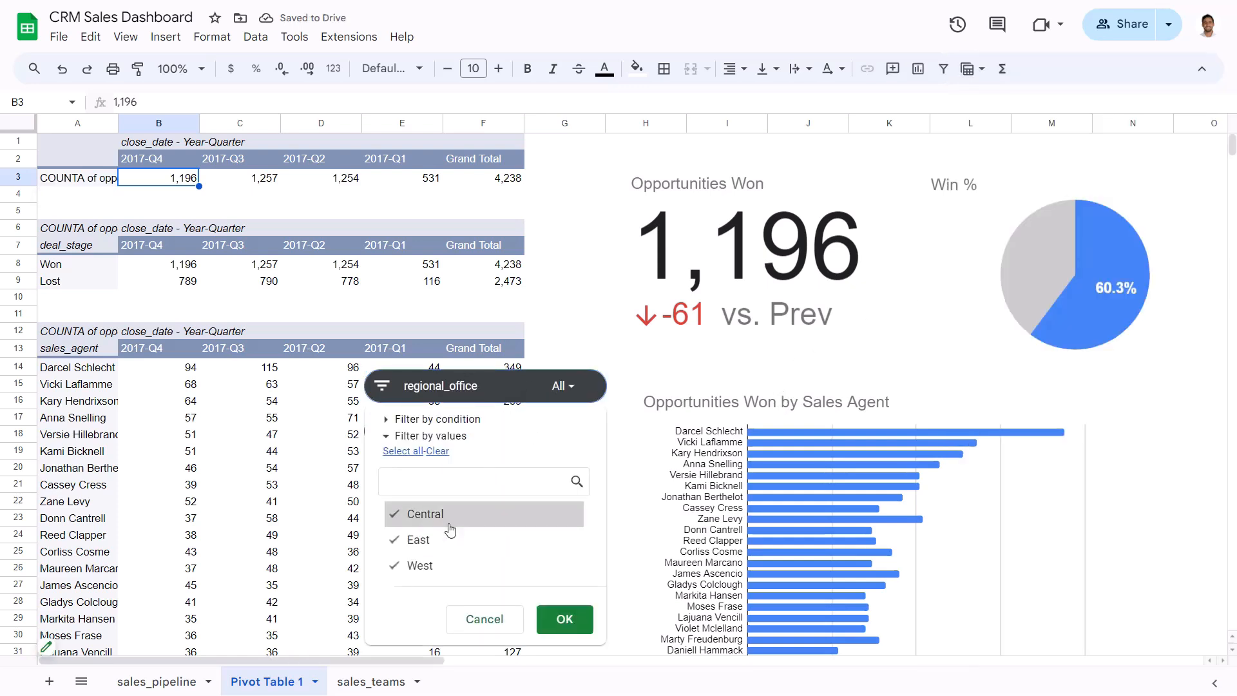
pyautogui.click(449, 523)
pyautogui.click(444, 541)
pyautogui.click(560, 619)
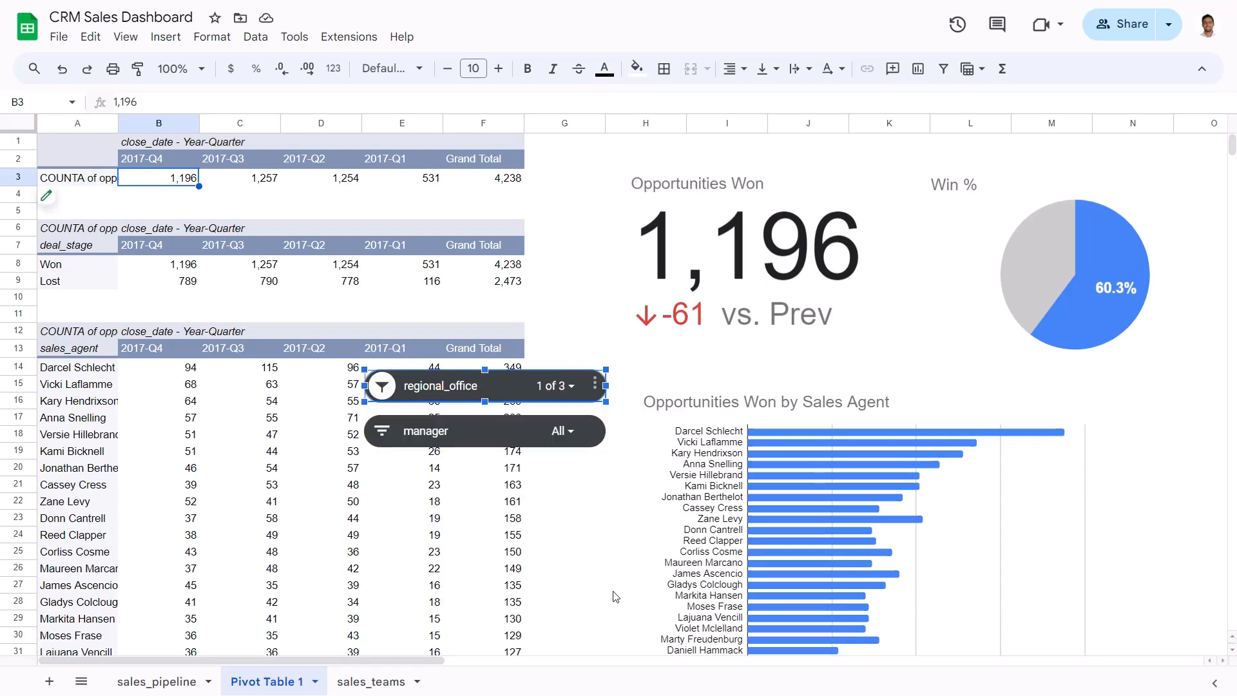
pyautogui.scroll(-5, 752, 504)
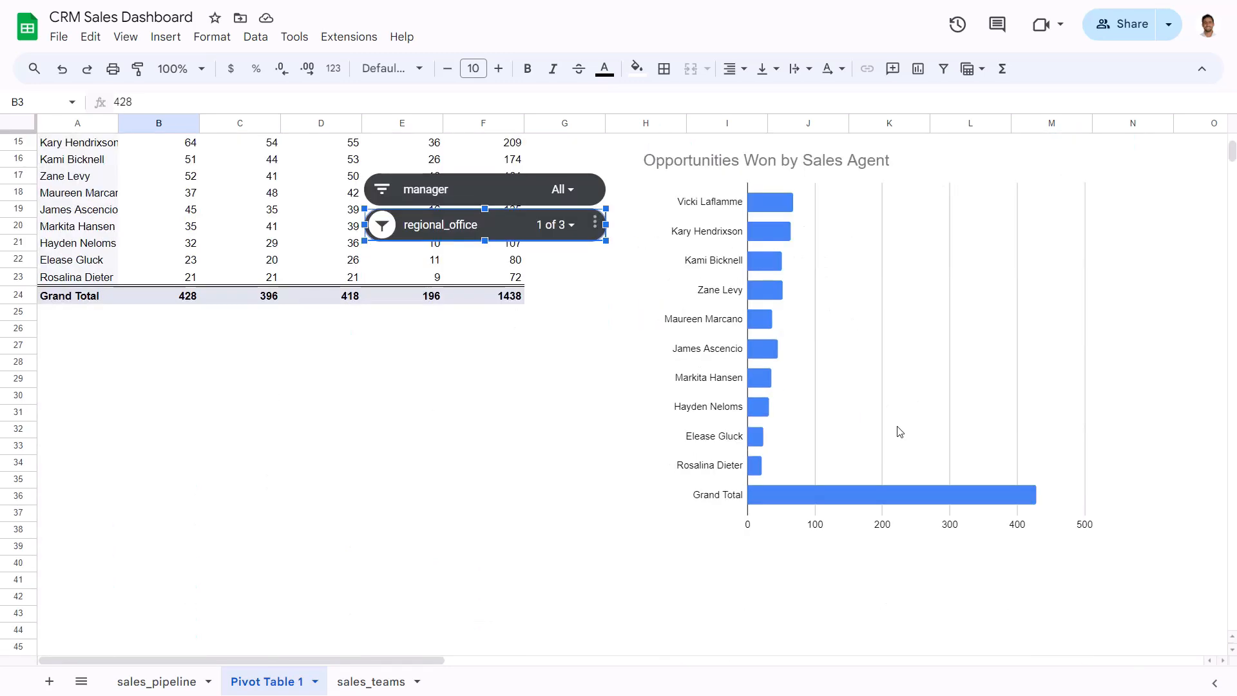
pyautogui.scroll(-3, 902, 429)
pyautogui.scroll(5, 902, 429)
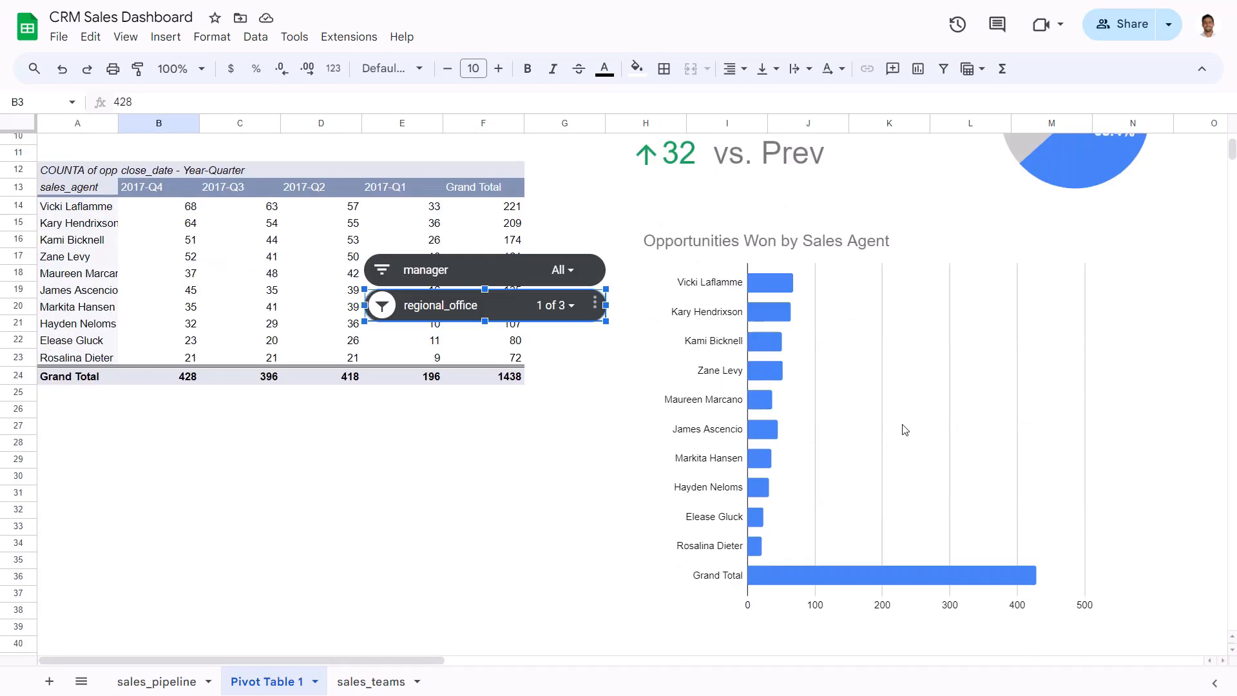
# Step: Turn off the totals for the sales_agent rows in the sales agent pivot table, removing Grand Total from the bar chart
pyautogui.scroll(-2, 818, 469)
pyautogui.click(225, 224)
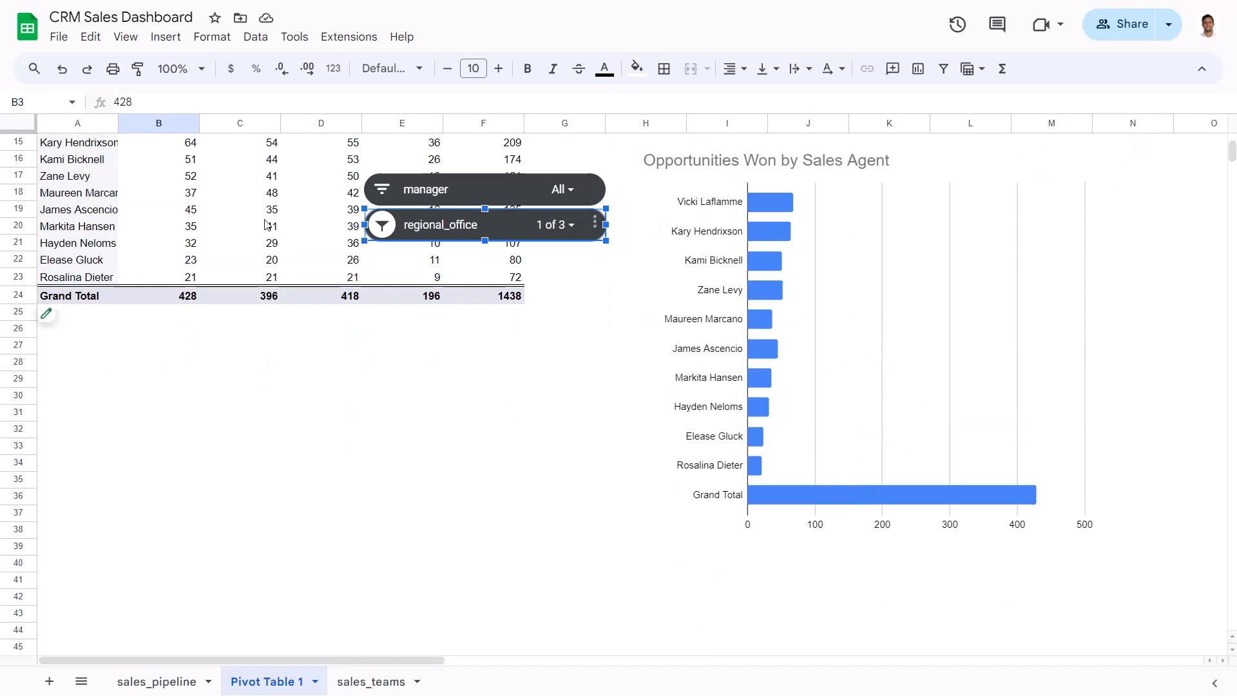
pyautogui.scroll(3, 384, 297)
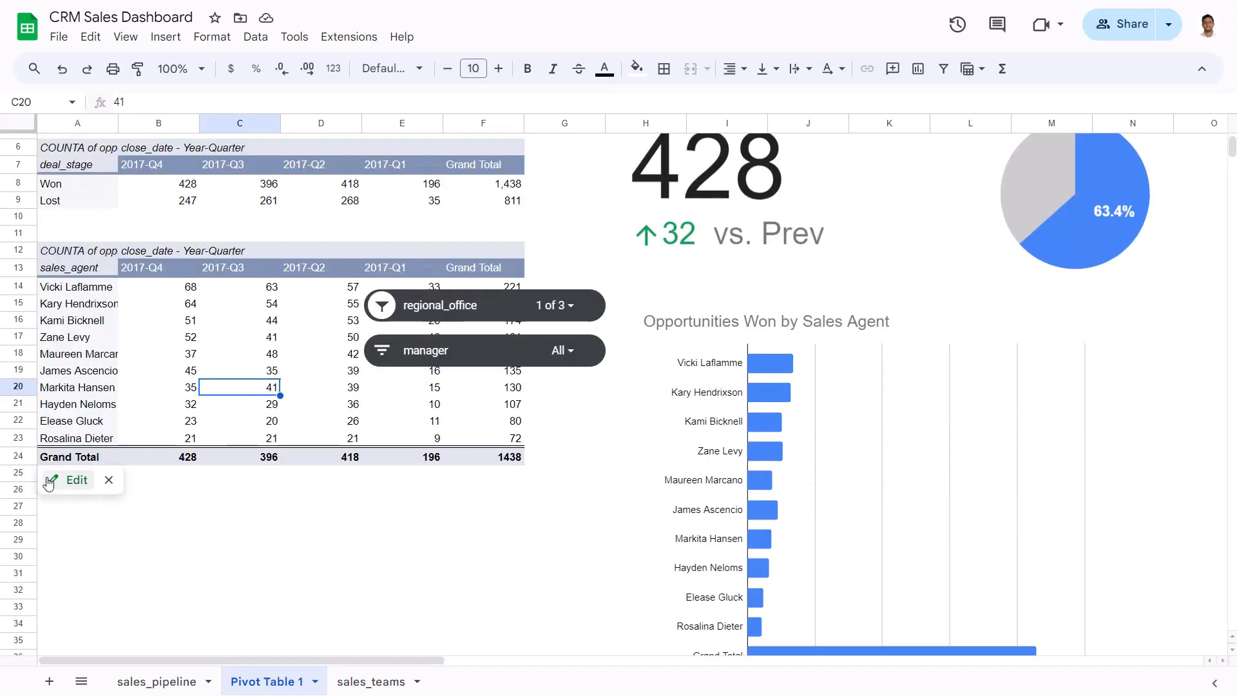
pyautogui.click(71, 480)
pyautogui.click(891, 337)
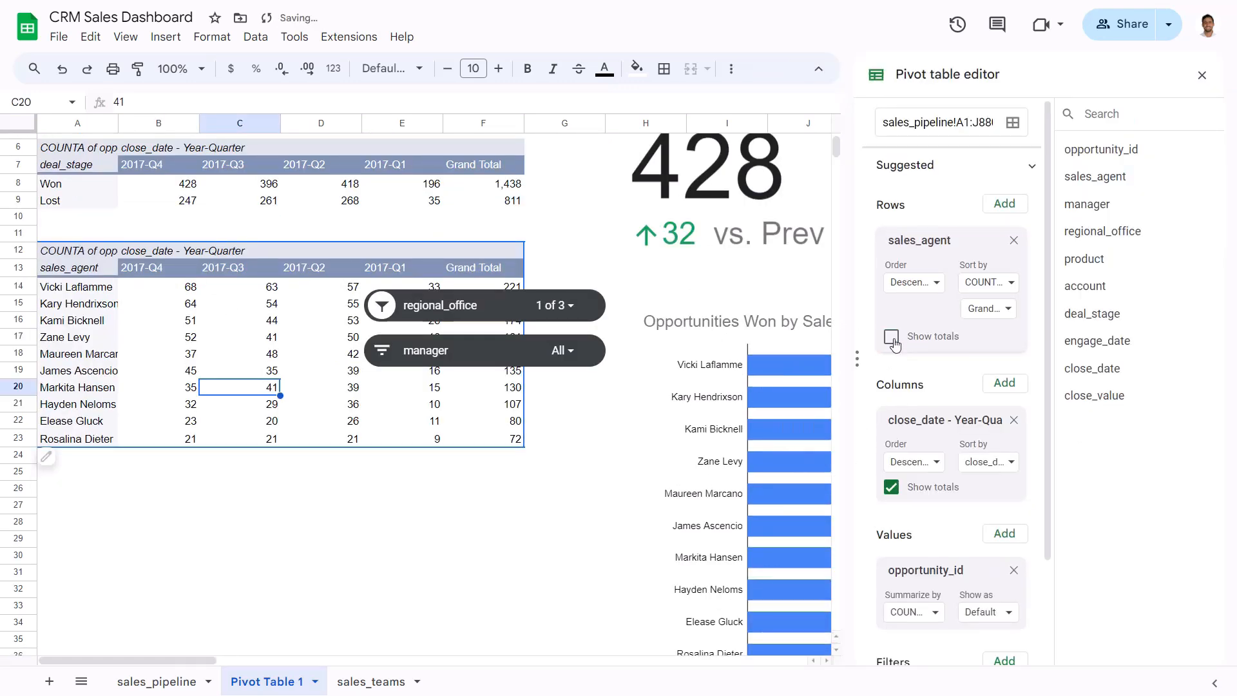
pyautogui.click(1202, 75)
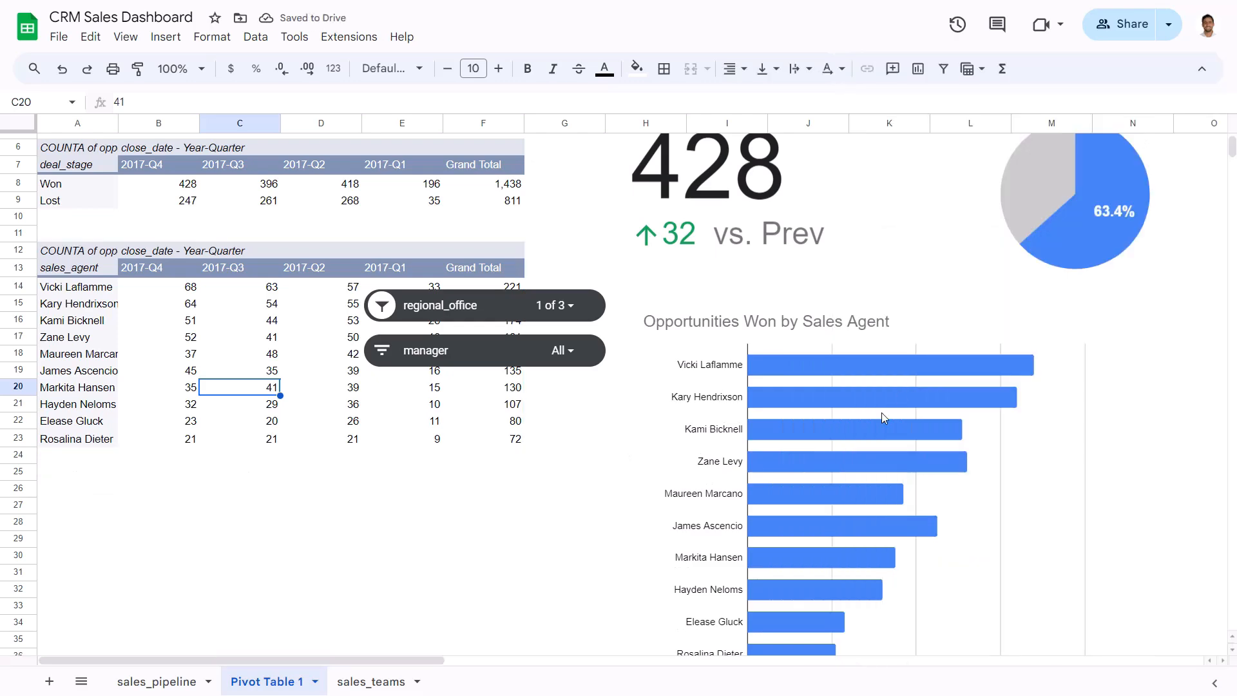
pyautogui.scroll(-3, 881, 412)
pyautogui.scroll(5, 884, 421)
pyautogui.scroll(-3, 864, 464)
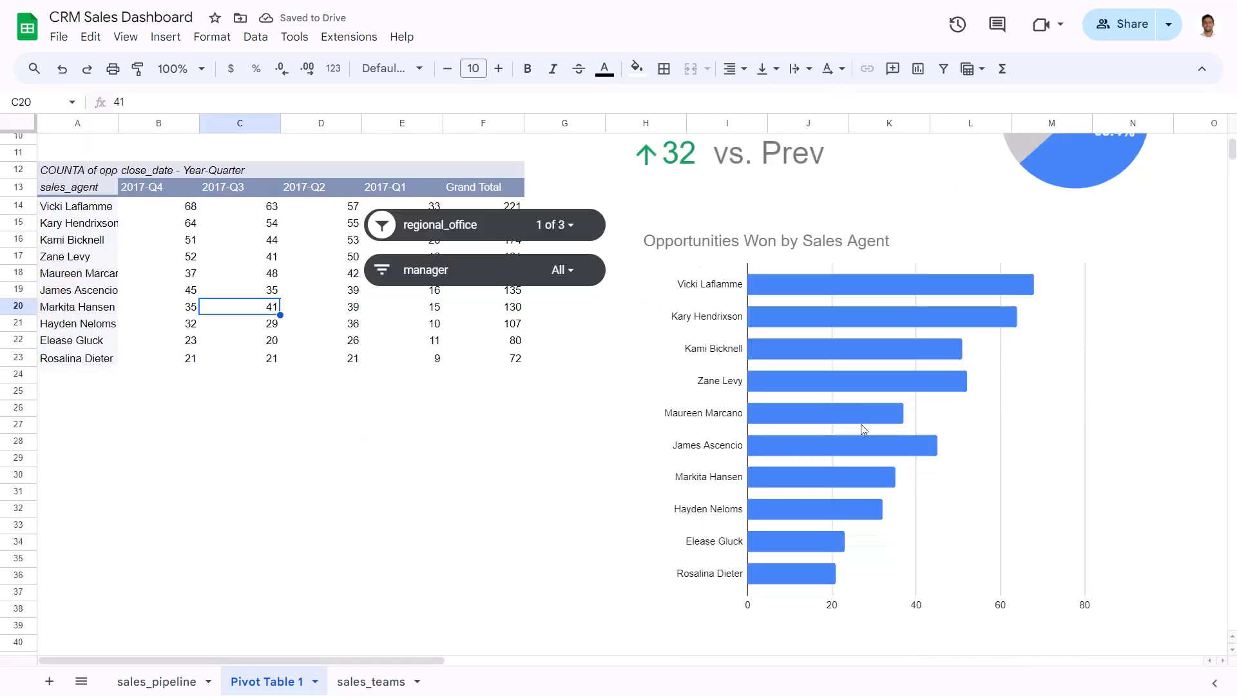
pyautogui.scroll(3, 857, 428)
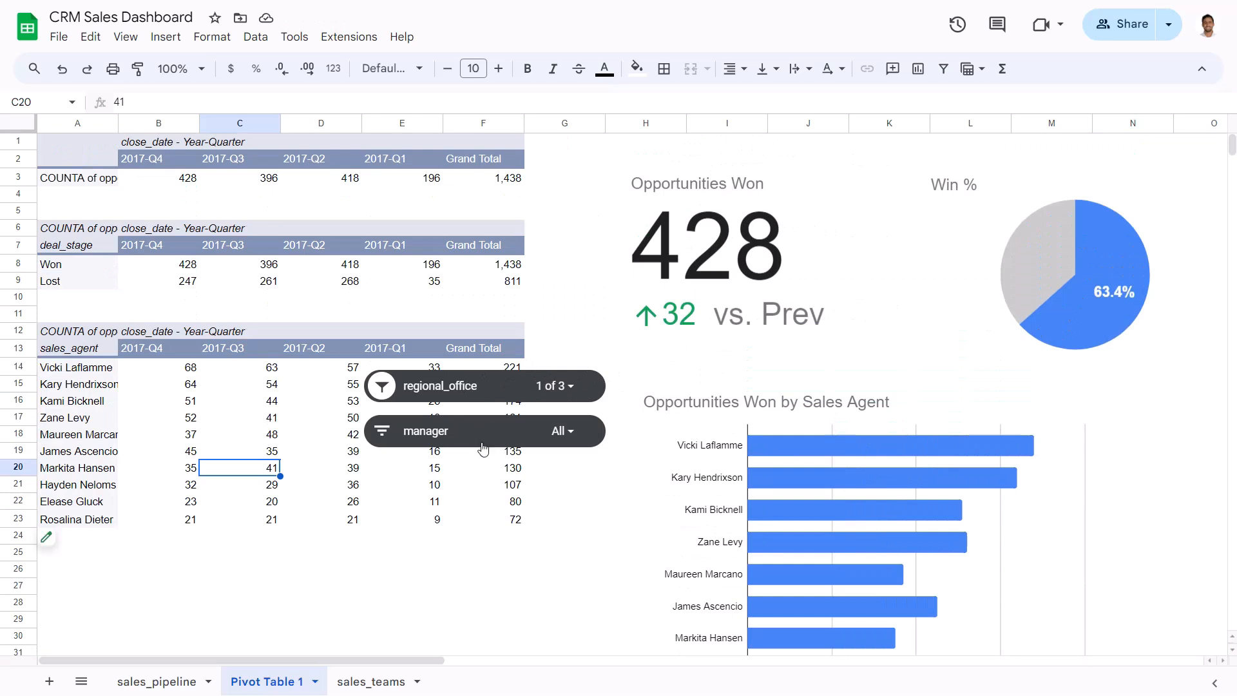
# Step: Filter the manager slicer by excluding the first listed manager, and check the bar chart
pyautogui.click(562, 431)
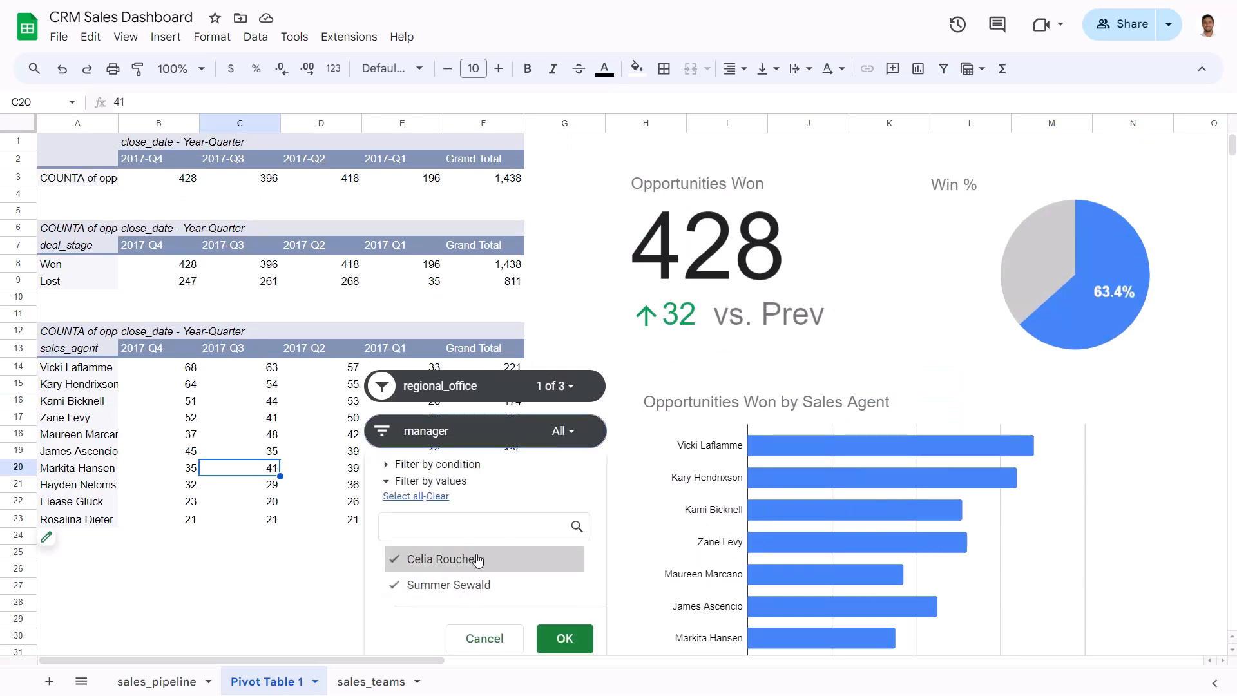
pyautogui.click(530, 560)
pyautogui.click(567, 638)
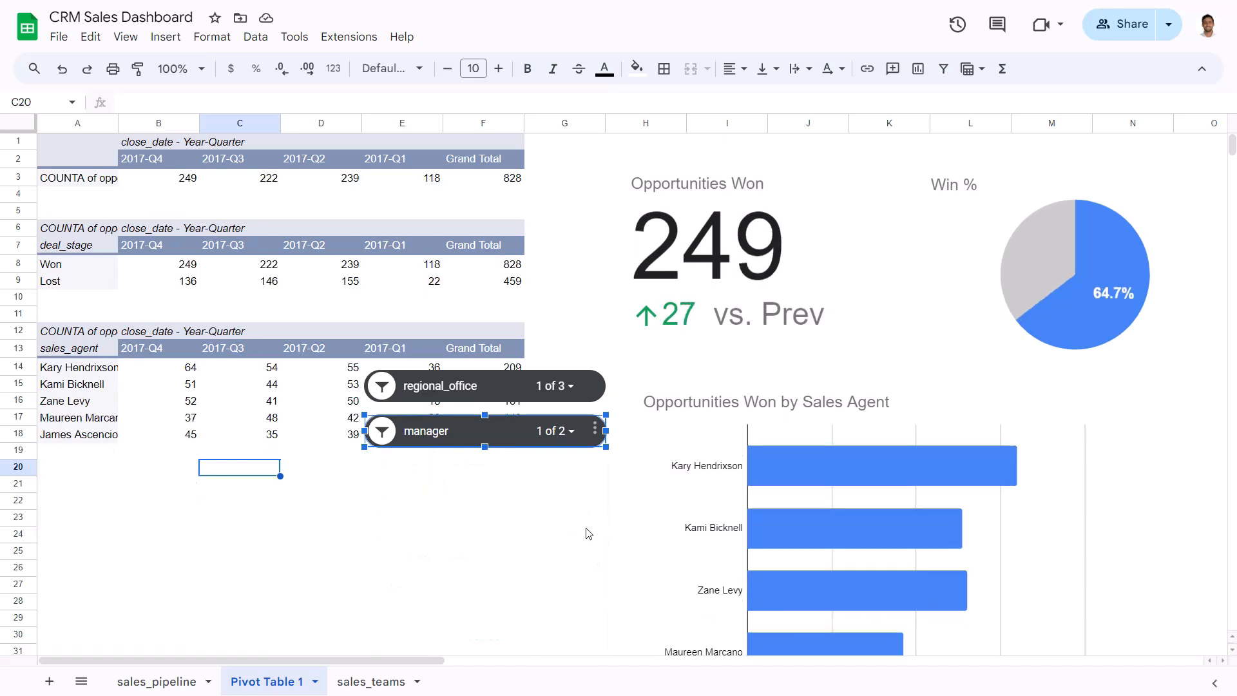
pyautogui.scroll(-3, 856, 588)
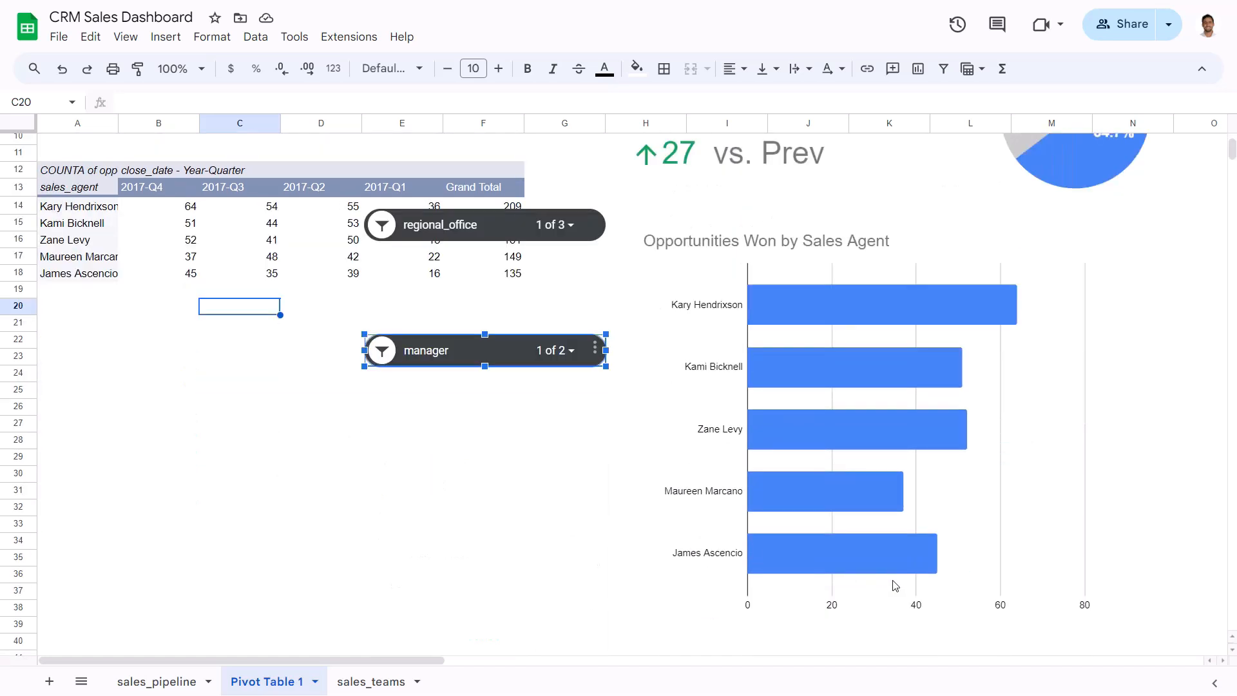
# Step: Include the excluded second manager again in the manager slicer so that both managers are selected
pyautogui.scroll(3, 891, 585)
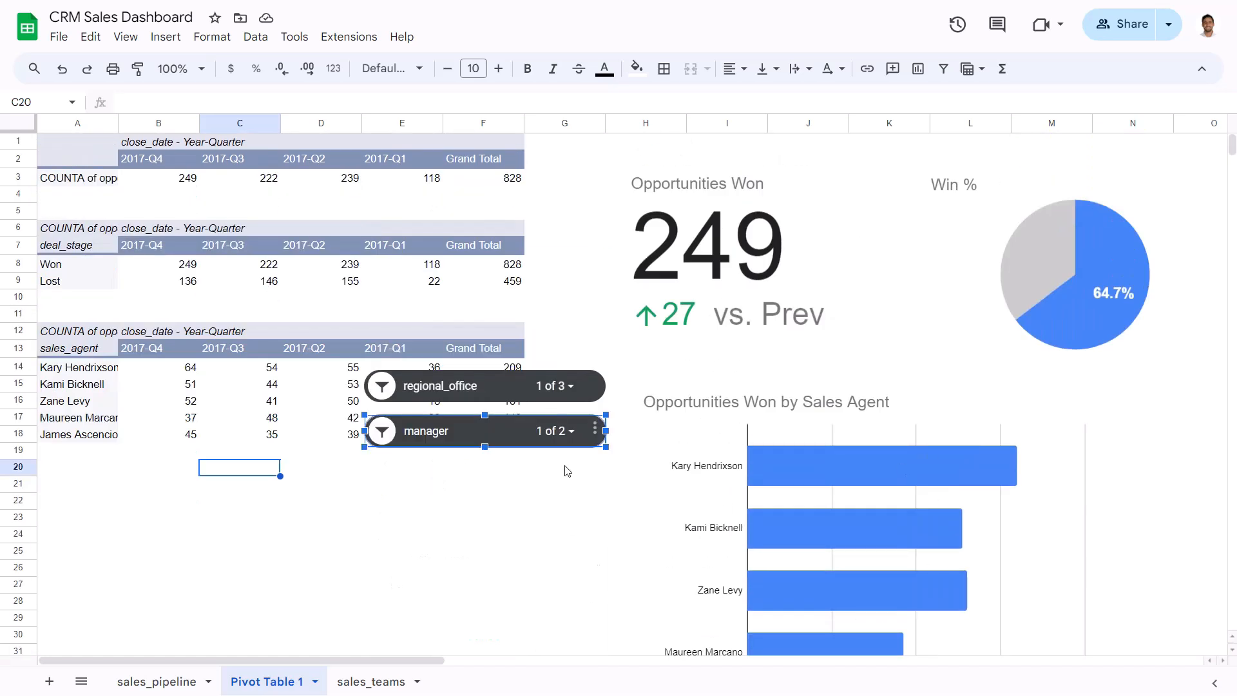
pyautogui.click(554, 430)
pyautogui.click(445, 584)
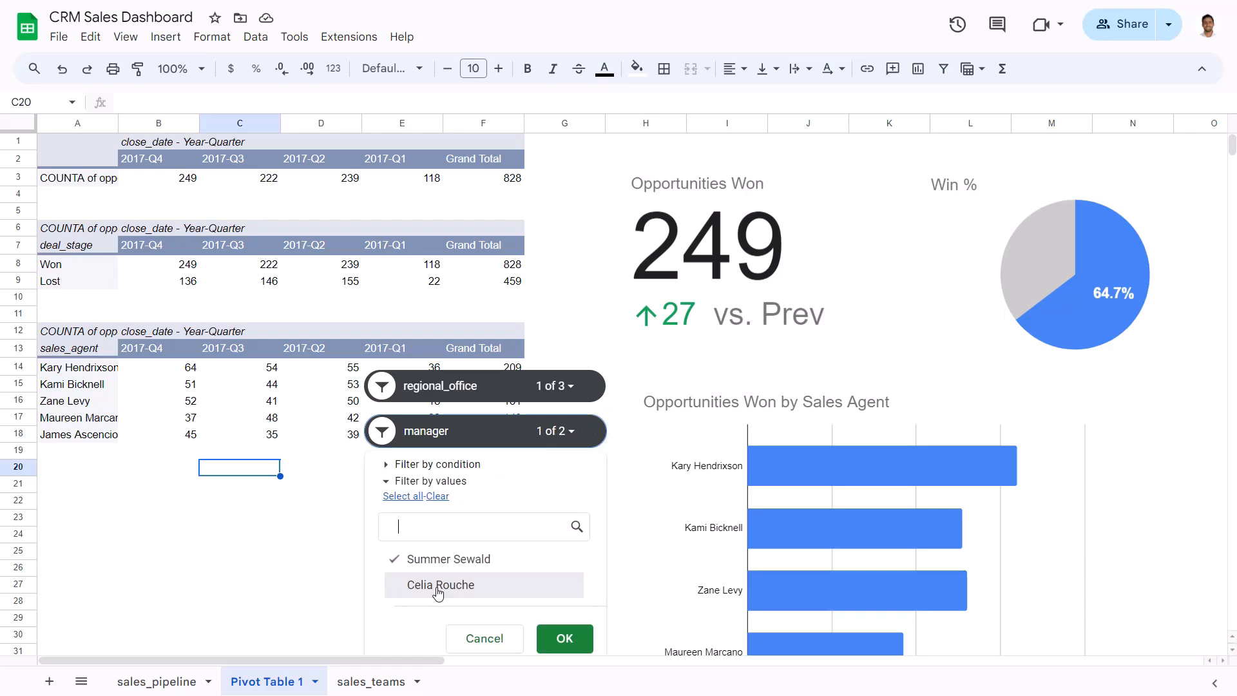
pyautogui.click(564, 638)
# Step: Add Central and East back to the regional_office slicer and check the full sales agent bar chart
pyautogui.click(554, 385)
pyautogui.click(451, 539)
pyautogui.click(451, 565)
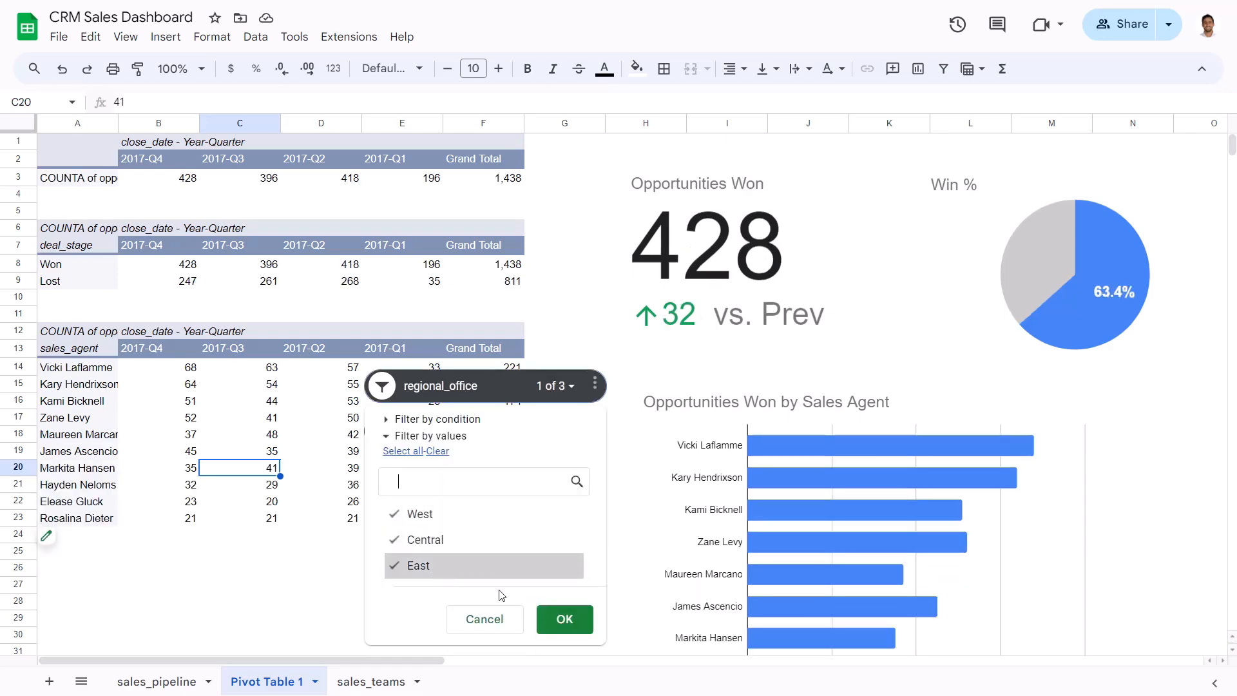
pyautogui.click(564, 618)
pyautogui.scroll(-5, 771, 493)
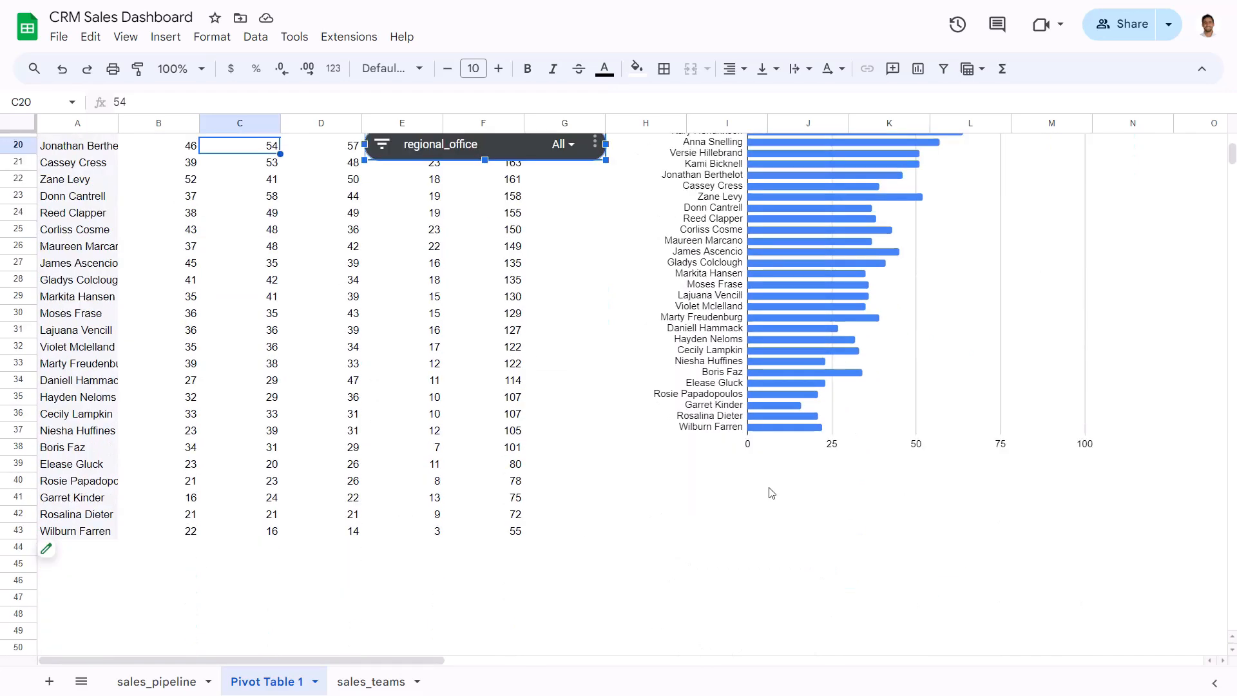
pyautogui.scroll(5, 771, 493)
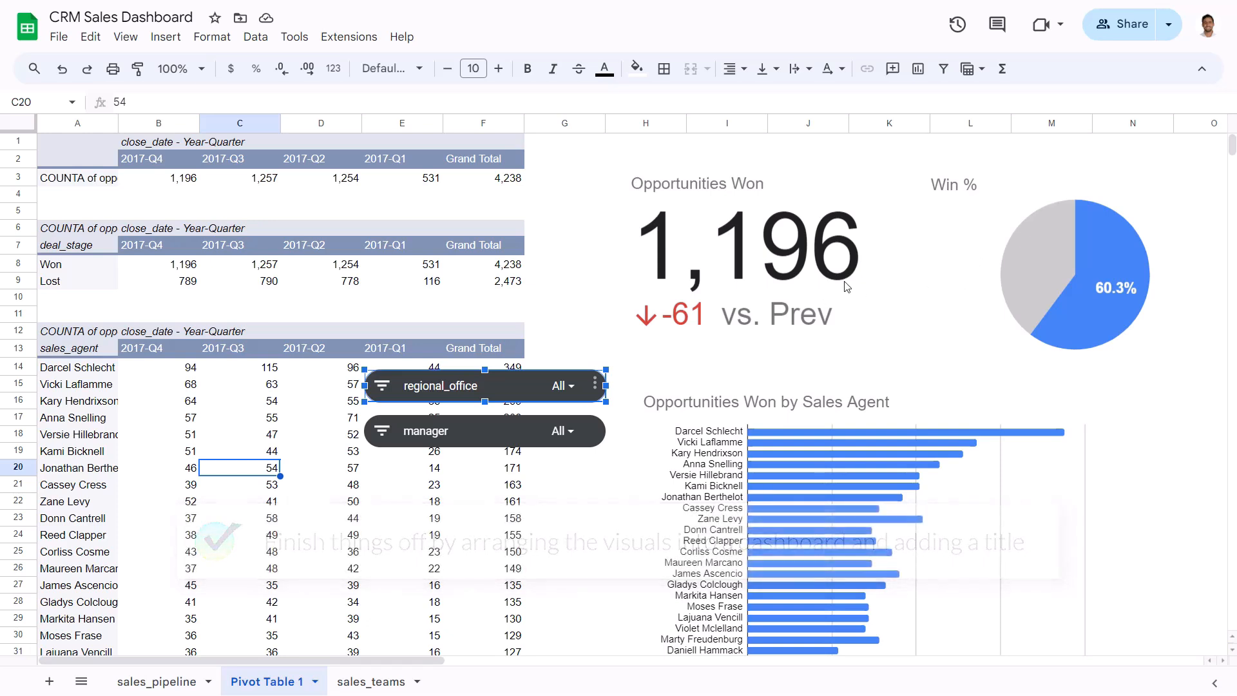
# Step: Shrink the Opportunities Won scorecard, and fit the Win % pie chart directly beside it at a smaller, matching height
pyautogui.click(815, 187)
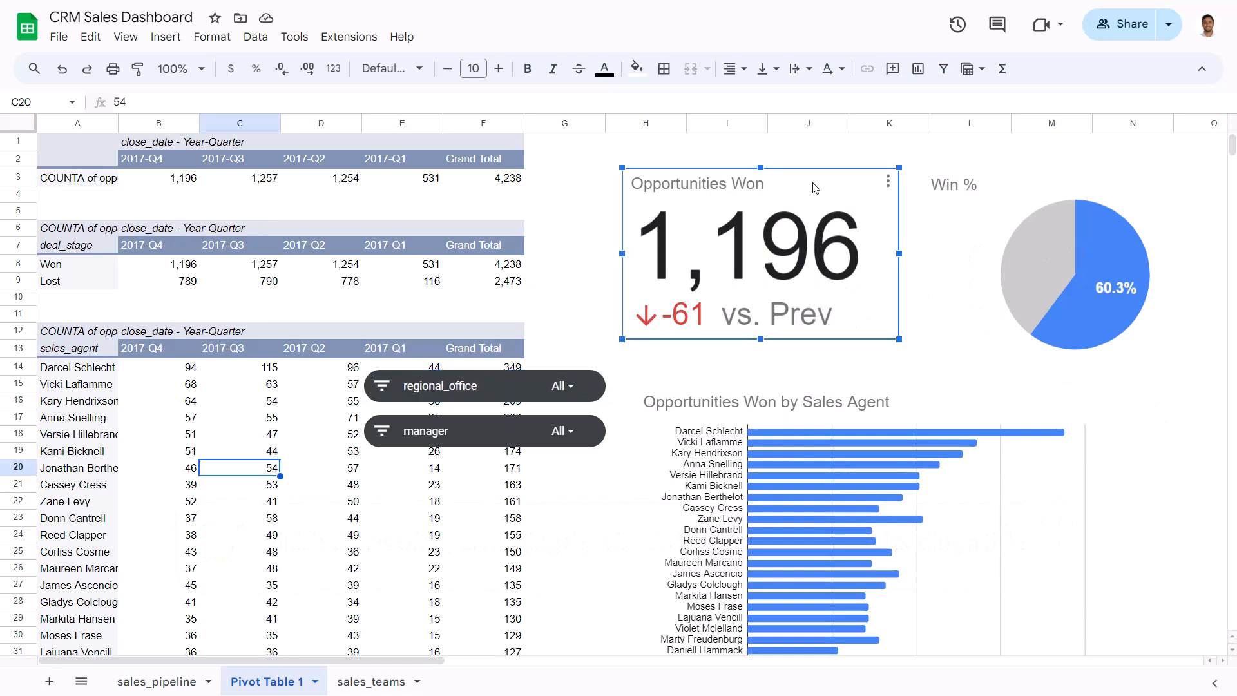
pyautogui.moveTo(899, 339); pyautogui.dragTo(860, 315)
pyautogui.click(990, 222)
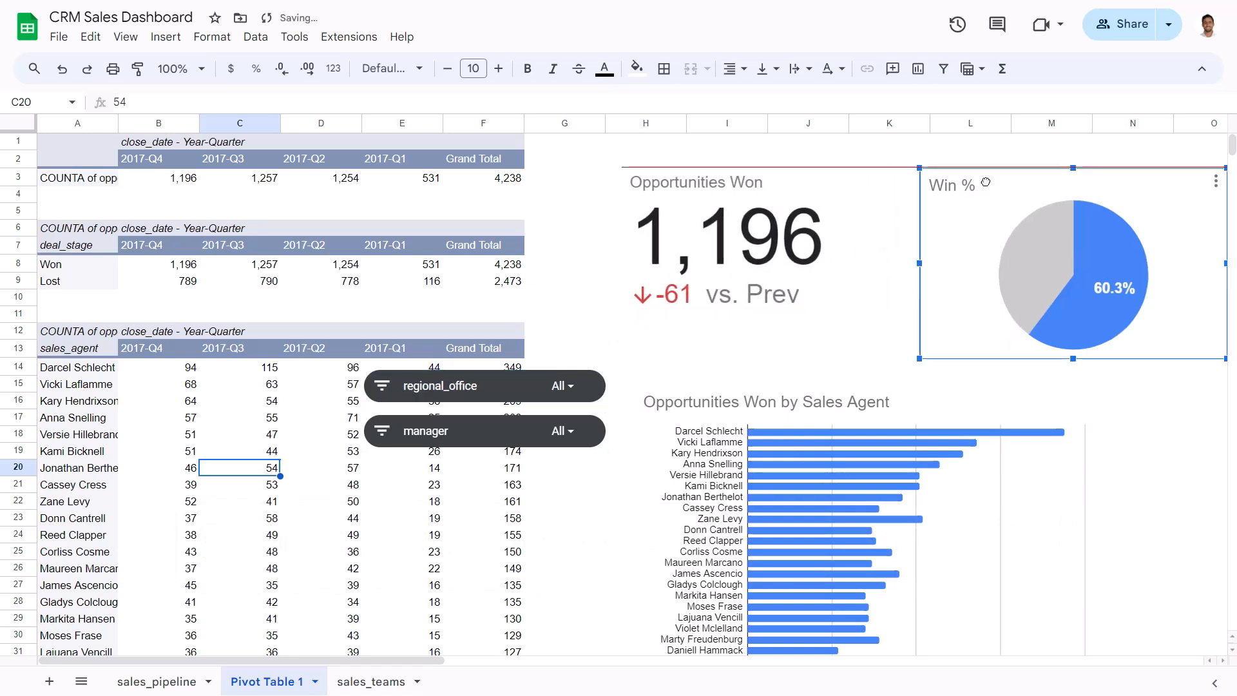
pyautogui.moveTo(995, 181); pyautogui.dragTo(935, 180)
pyautogui.moveTo(1167, 263); pyautogui.dragTo(1098, 263)
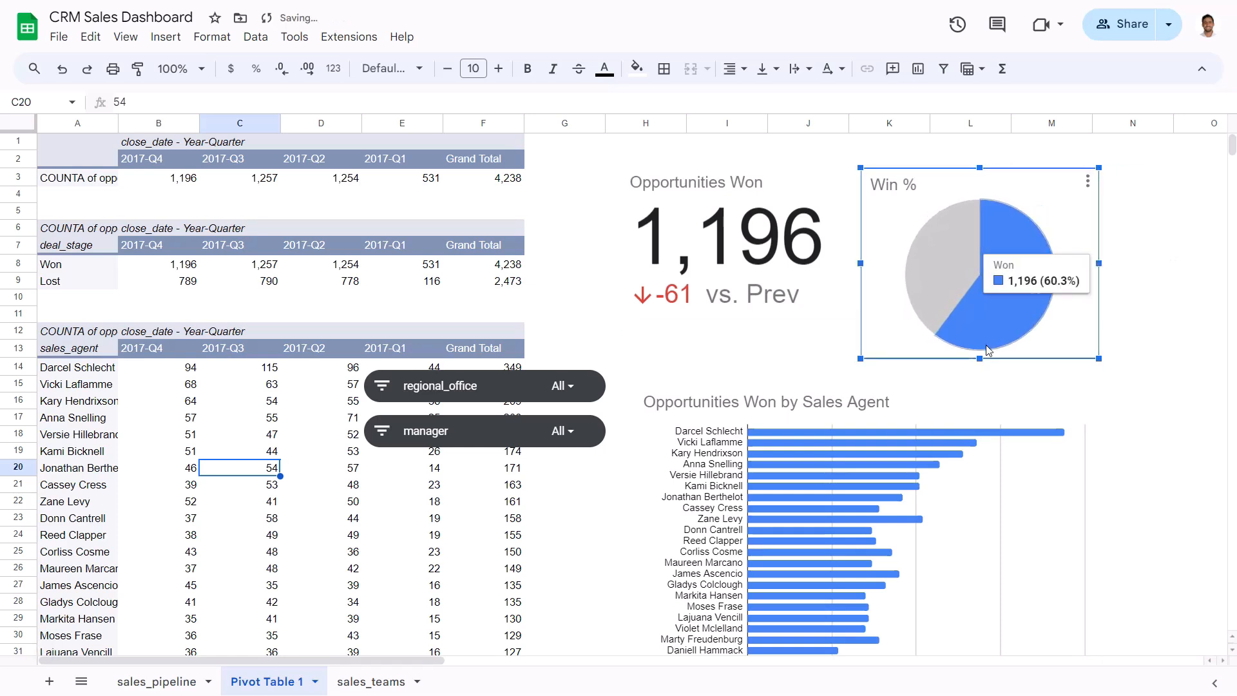
pyautogui.moveTo(978, 358); pyautogui.dragTo(979, 318)
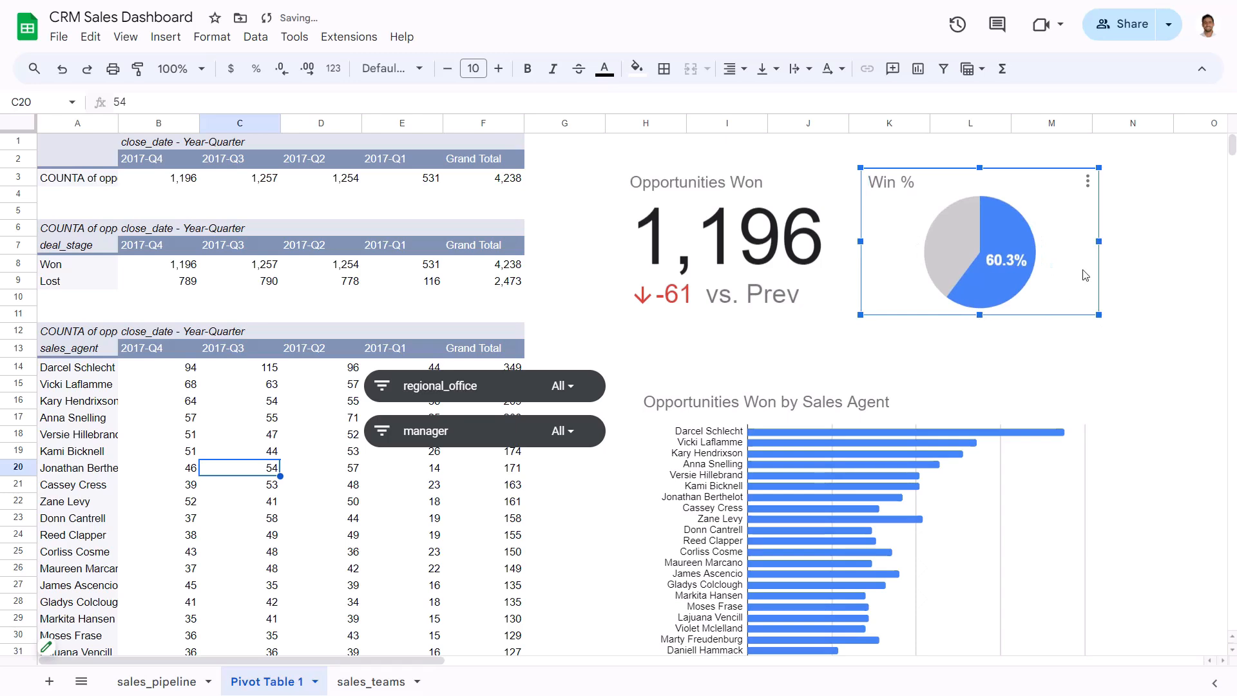
pyautogui.moveTo(1101, 241); pyautogui.dragTo(1054, 260)
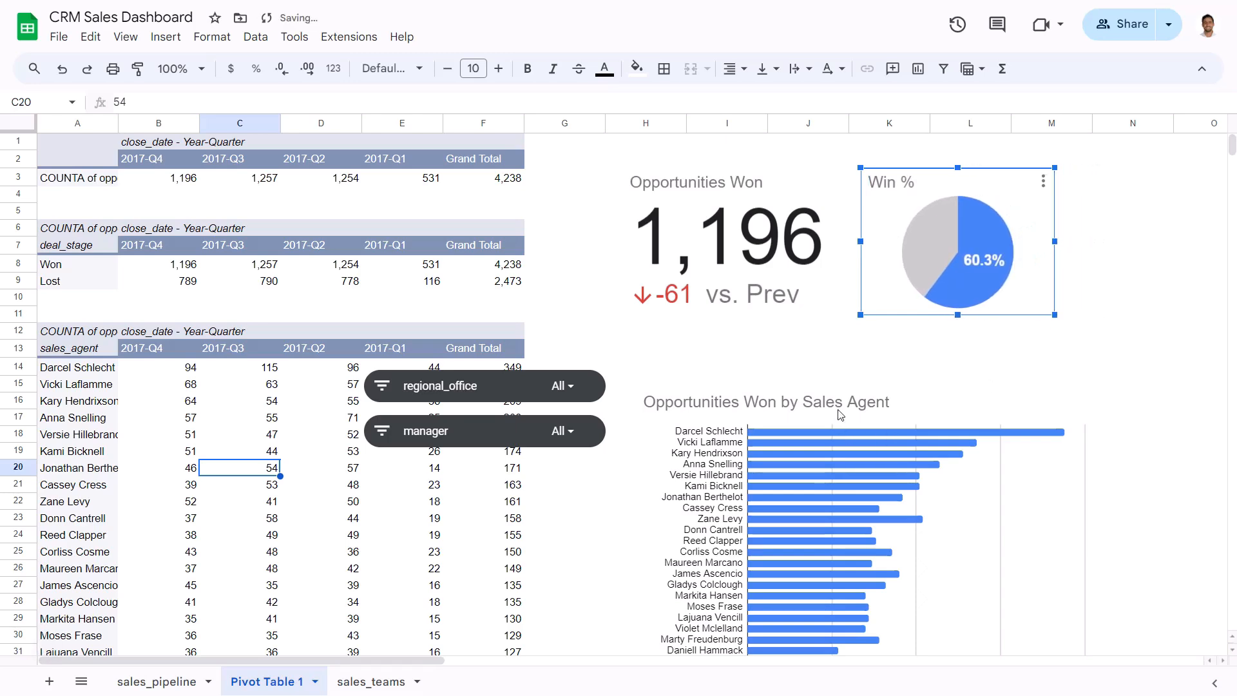
# Step: Move the sales agent bar chart up against the scorecard and narrow it to the combined width of the two charts above
pyautogui.click(900, 399)
pyautogui.scroll(-2, 900, 399)
pyautogui.scroll(2, 917, 301)
pyautogui.moveTo(915, 378); pyautogui.dragTo(919, 319)
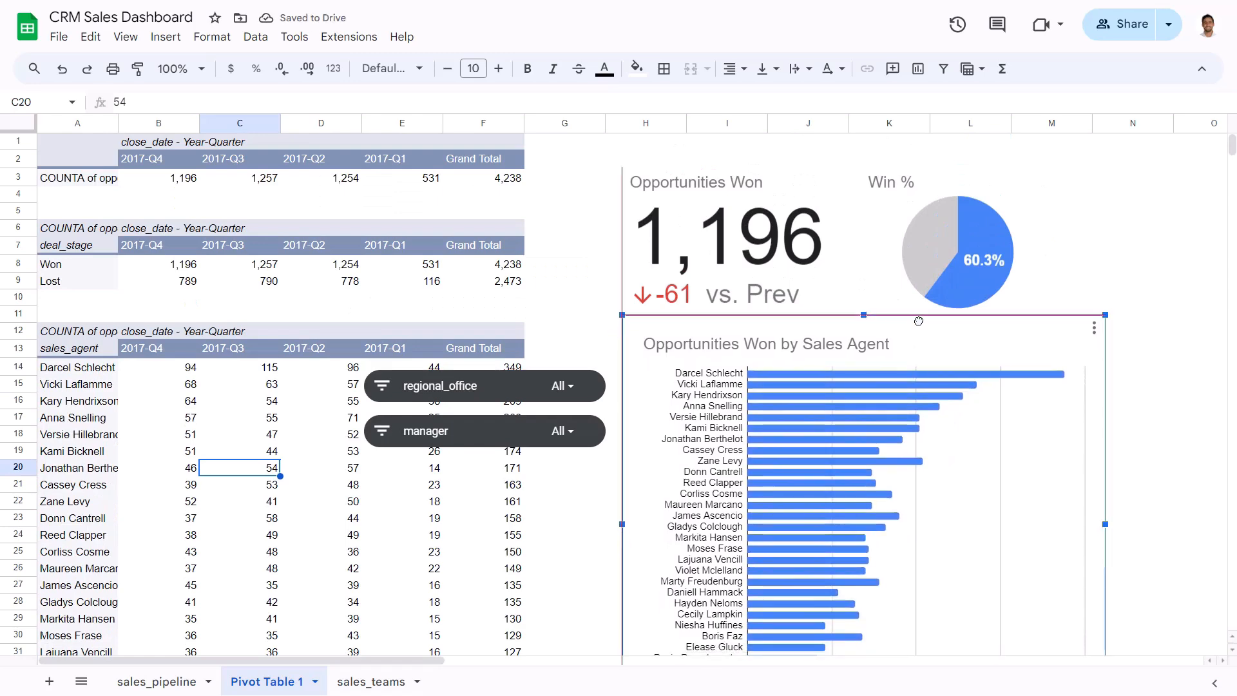
pyautogui.scroll(-1, 1087, 467)
pyautogui.moveTo(1104, 453); pyautogui.dragTo(1055, 446)
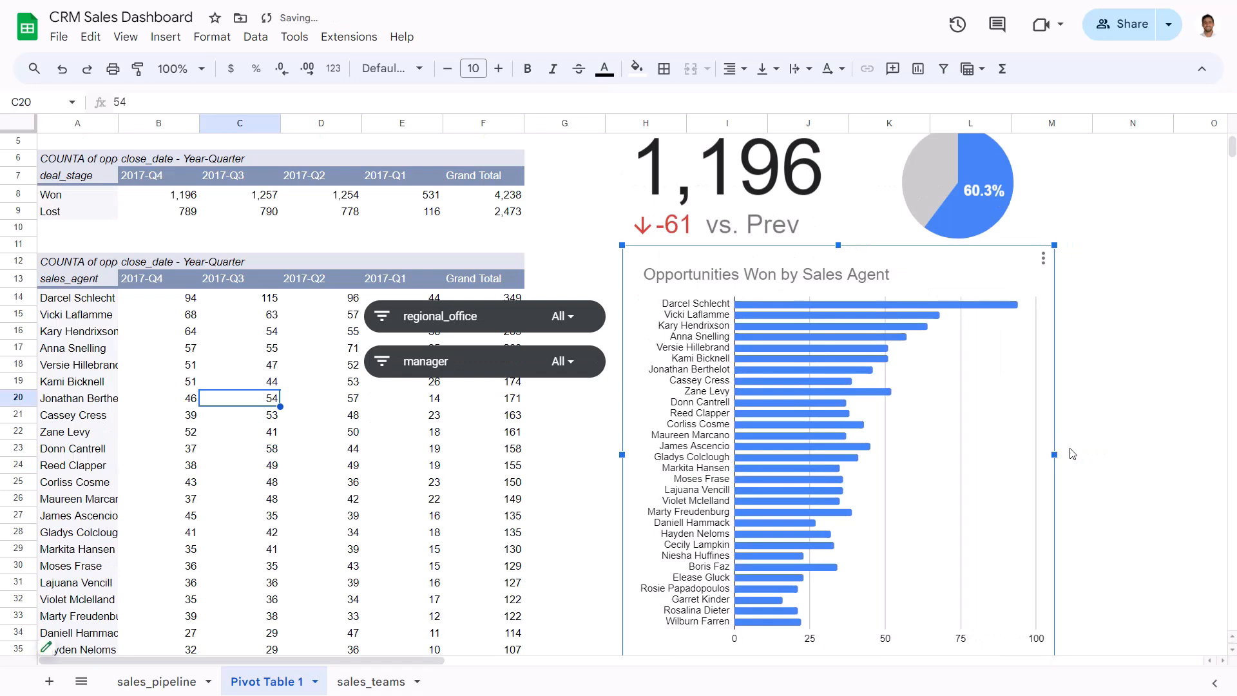
pyautogui.scroll(1, 1132, 462)
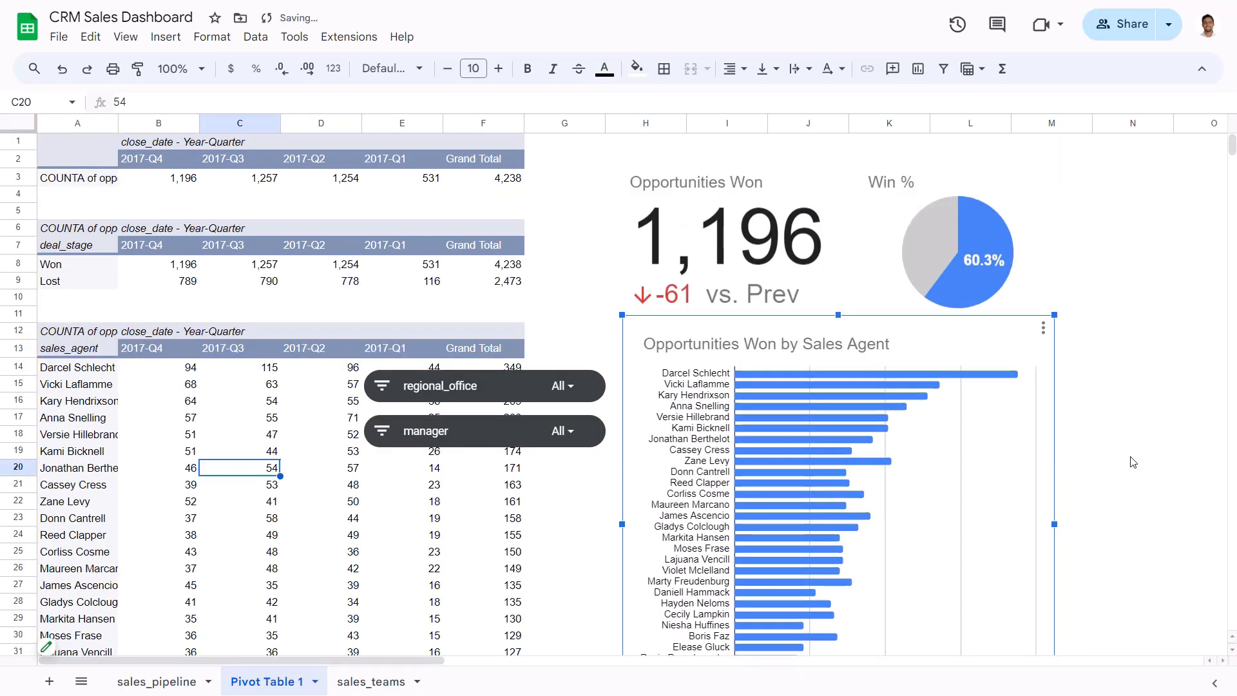
# Step: Select the bar chart, Win % pie and scorecard together and move them down to free space above them
pyautogui.click(940, 185)
pyautogui.keyDown('ctrl'); pyautogui.click(792, 189); pyautogui.keyUp('ctrl')
pyautogui.moveTo(793, 189); pyautogui.dragTo(795, 260)
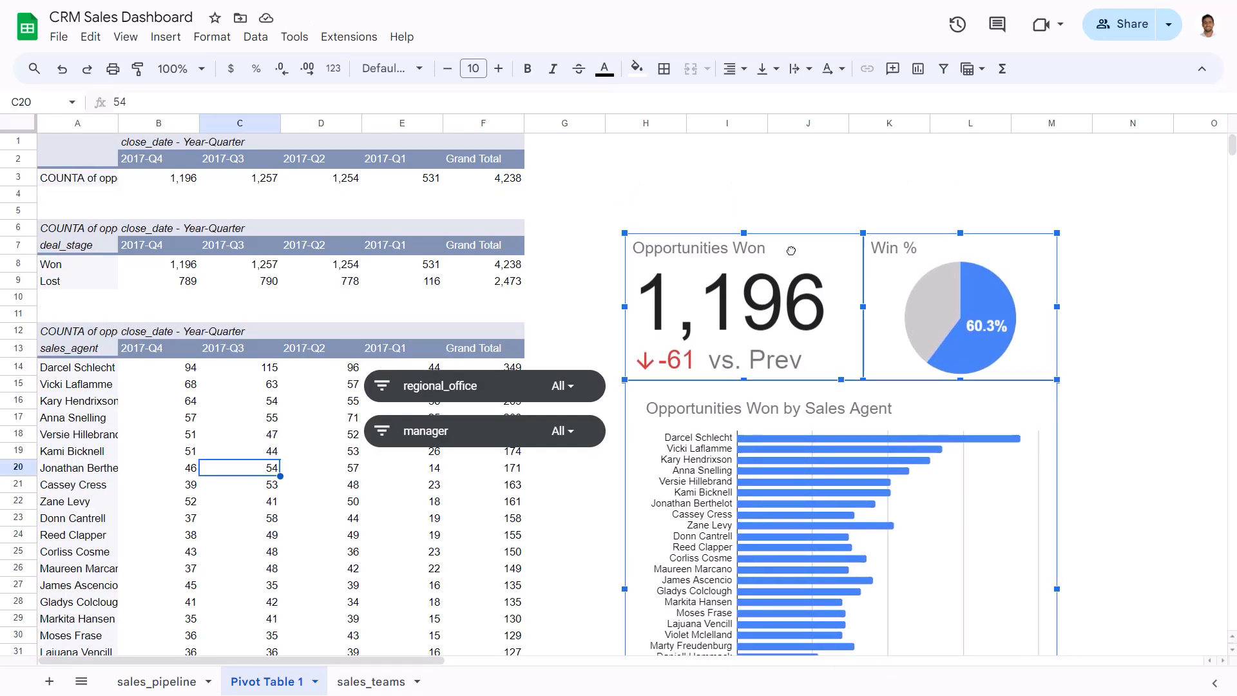
pyautogui.click(503, 333)
# Step: Place the regional_office and manager slicers side by side above the charts, narrowed to fit the dashboard width with a gap between them
pyautogui.moveTo(509, 387); pyautogui.dragTo(758, 209)
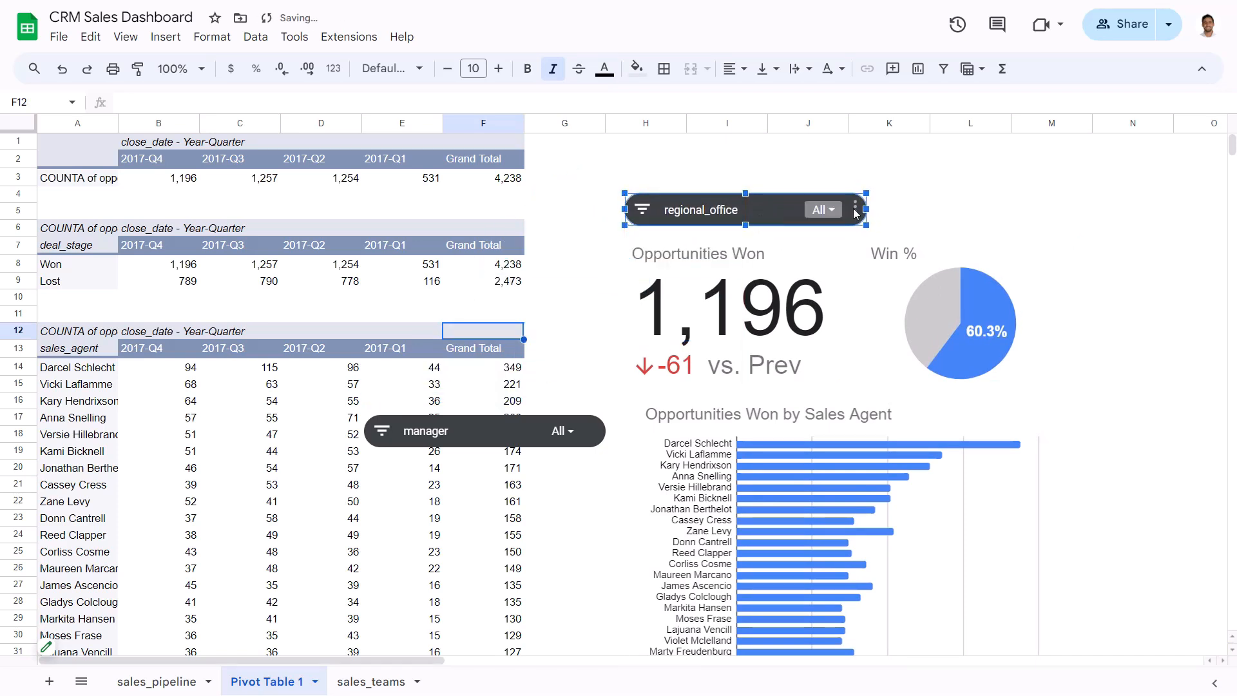
pyautogui.moveTo(864, 210); pyautogui.dragTo(829, 209)
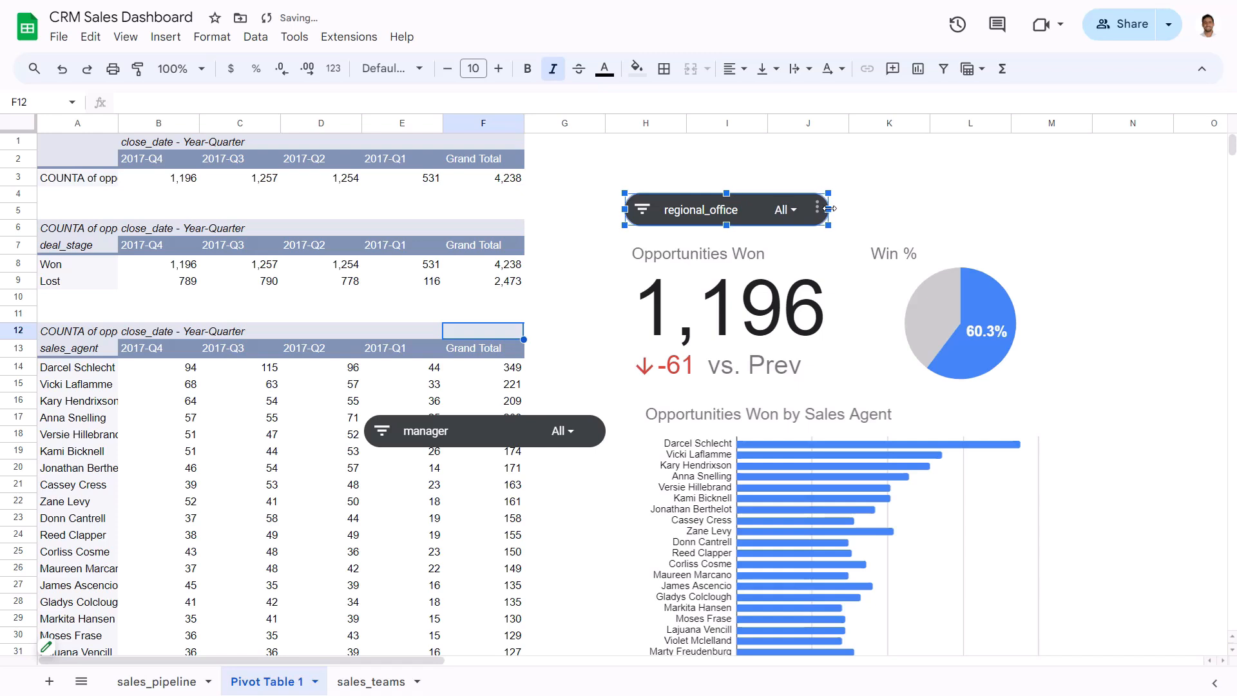
pyautogui.moveTo(455, 443); pyautogui.dragTo(927, 211)
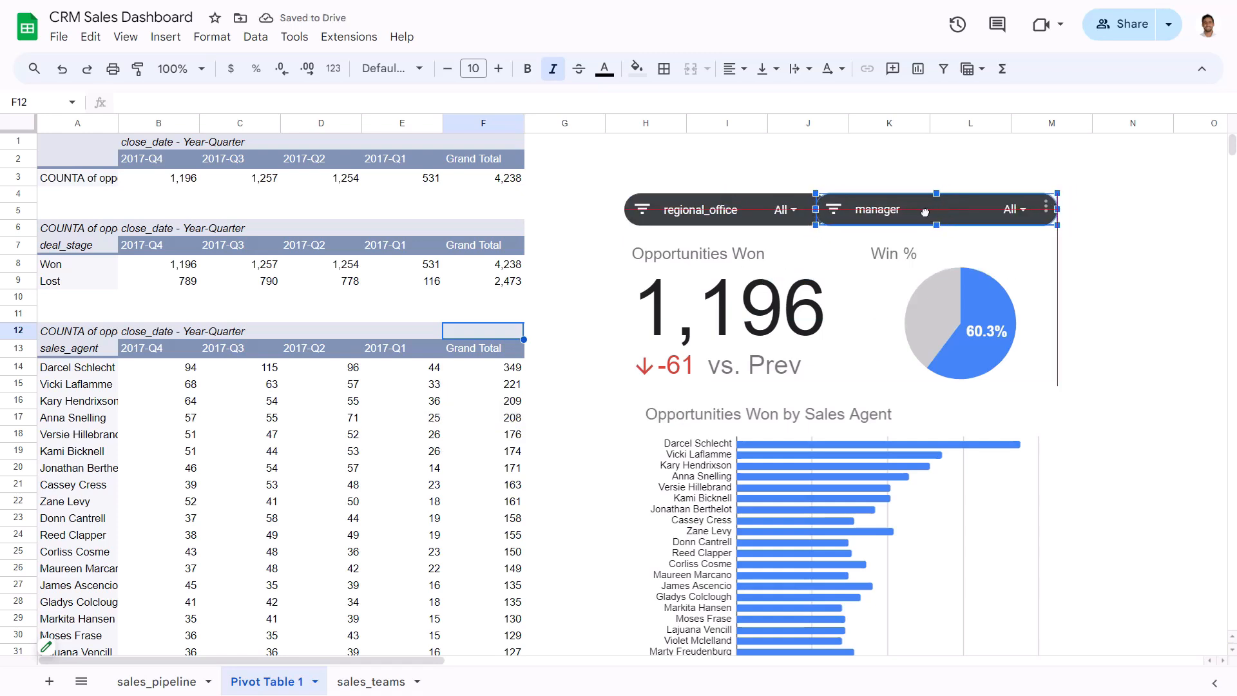
pyautogui.moveTo(829, 216); pyautogui.dragTo(866, 215)
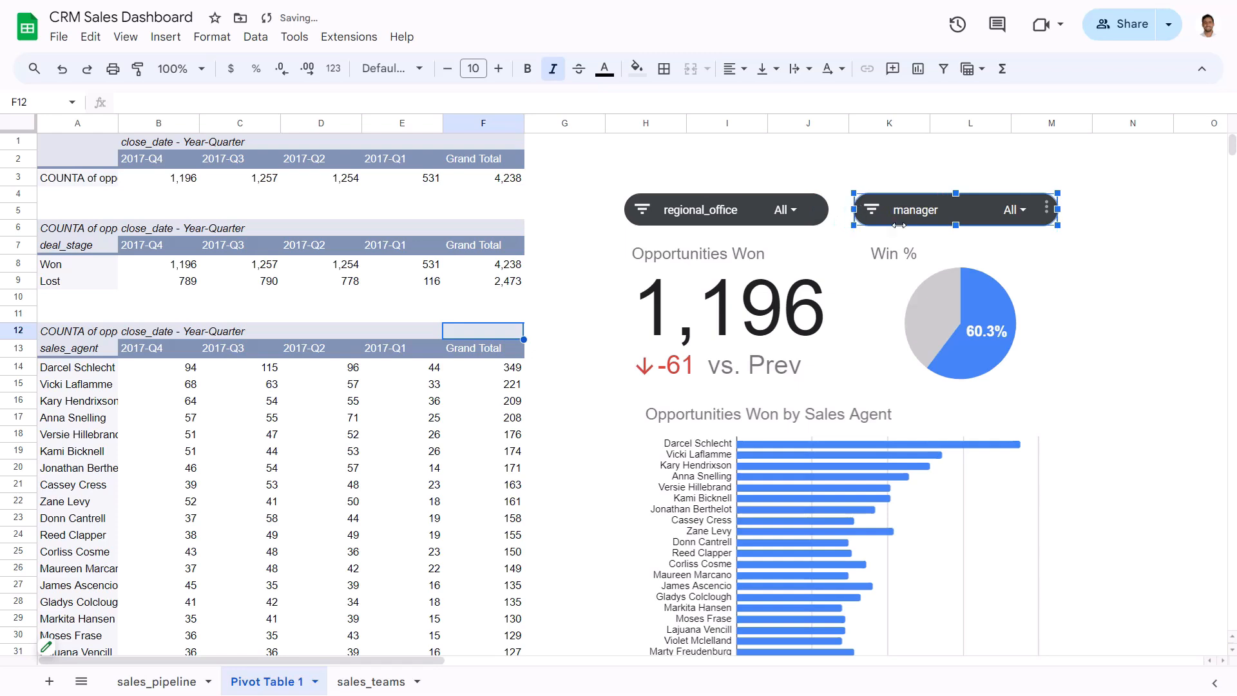
pyautogui.click(1105, 298)
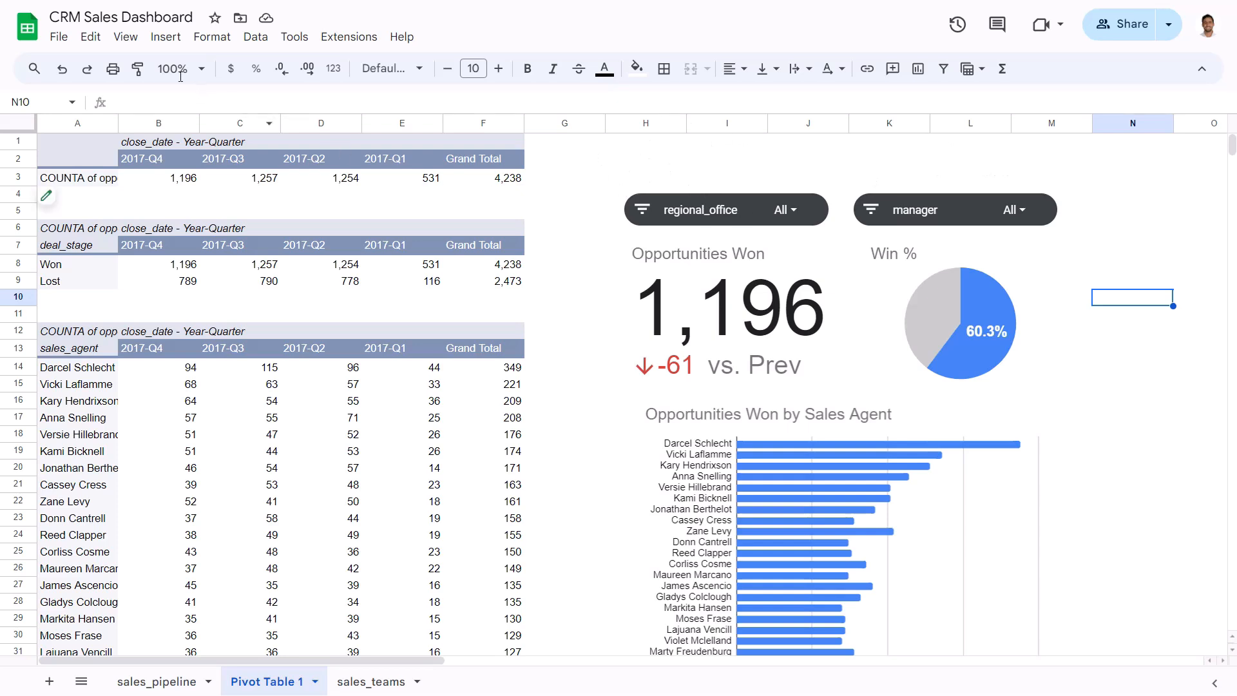
# Step: Insert a drawing with a text box reading "Quarterly Sales Performance"
pyautogui.click(166, 37)
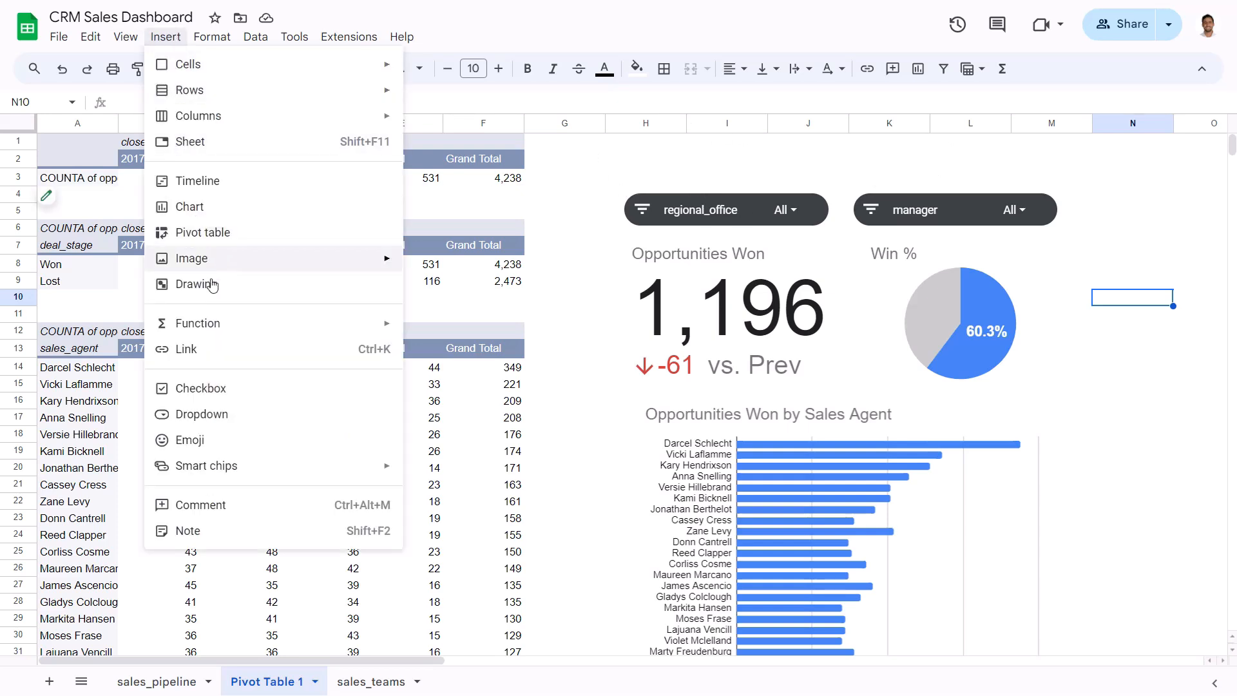
pyautogui.click(233, 290)
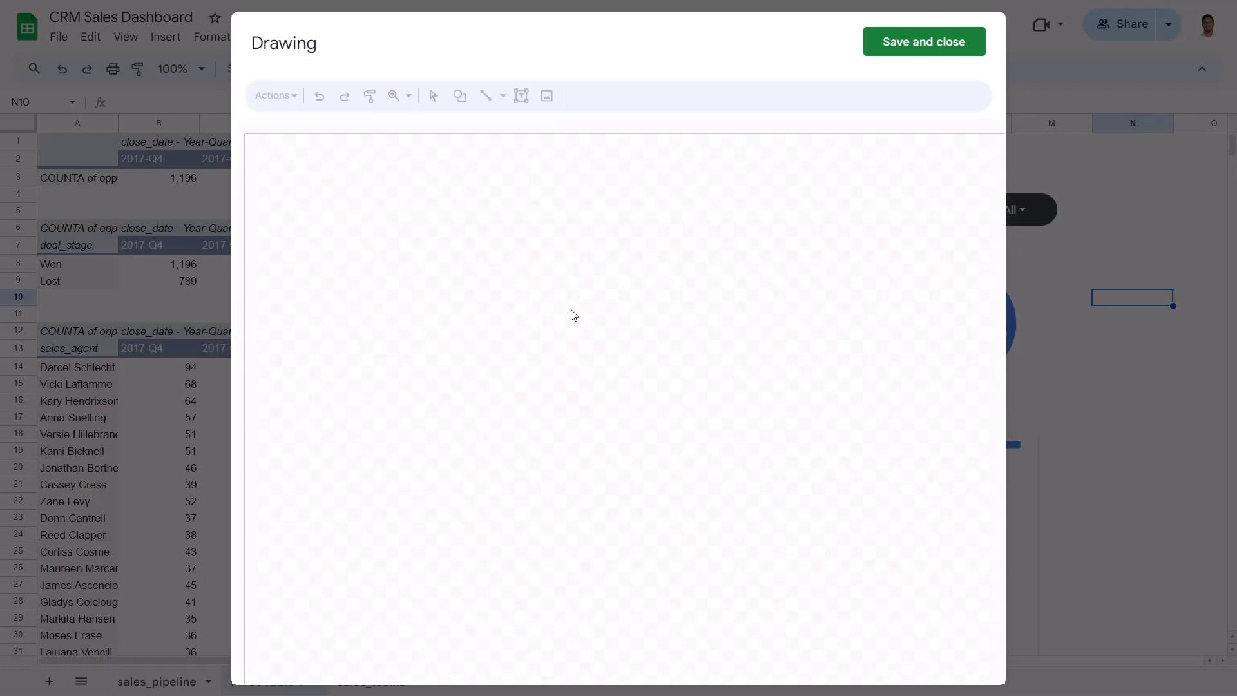
pyautogui.click(521, 95)
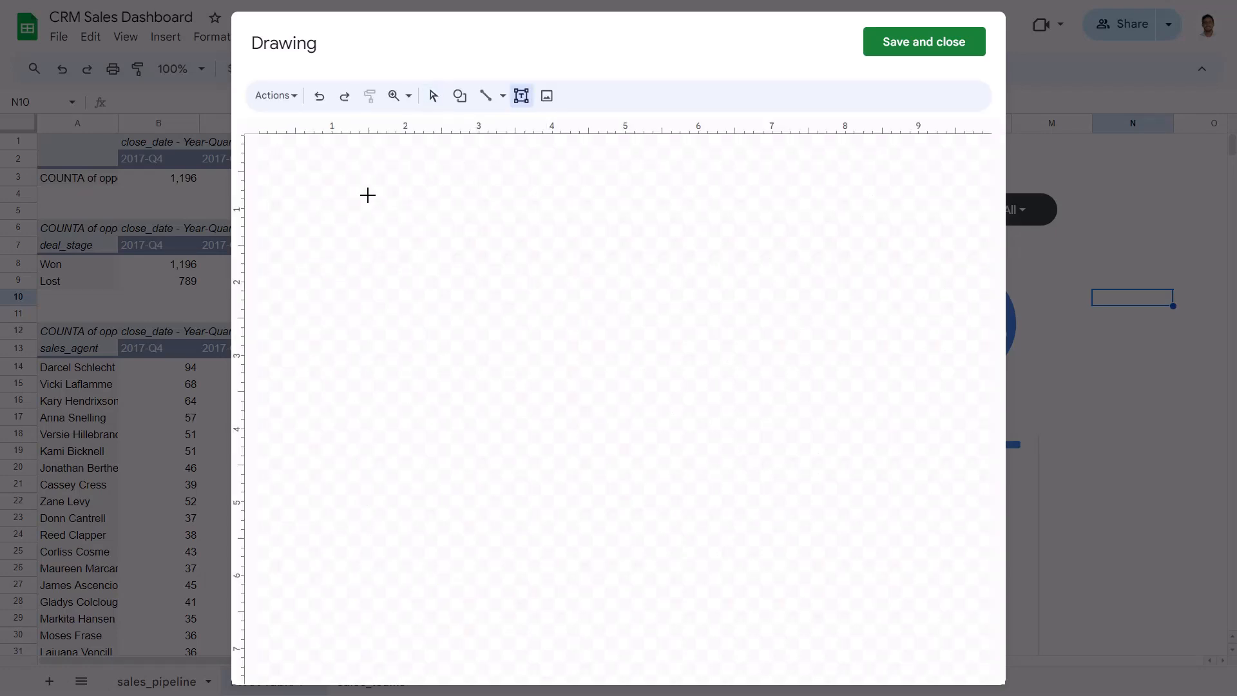
pyautogui.moveTo(330, 178); pyautogui.dragTo(651, 231)
pyautogui.hotkey('ctrl', 'z')
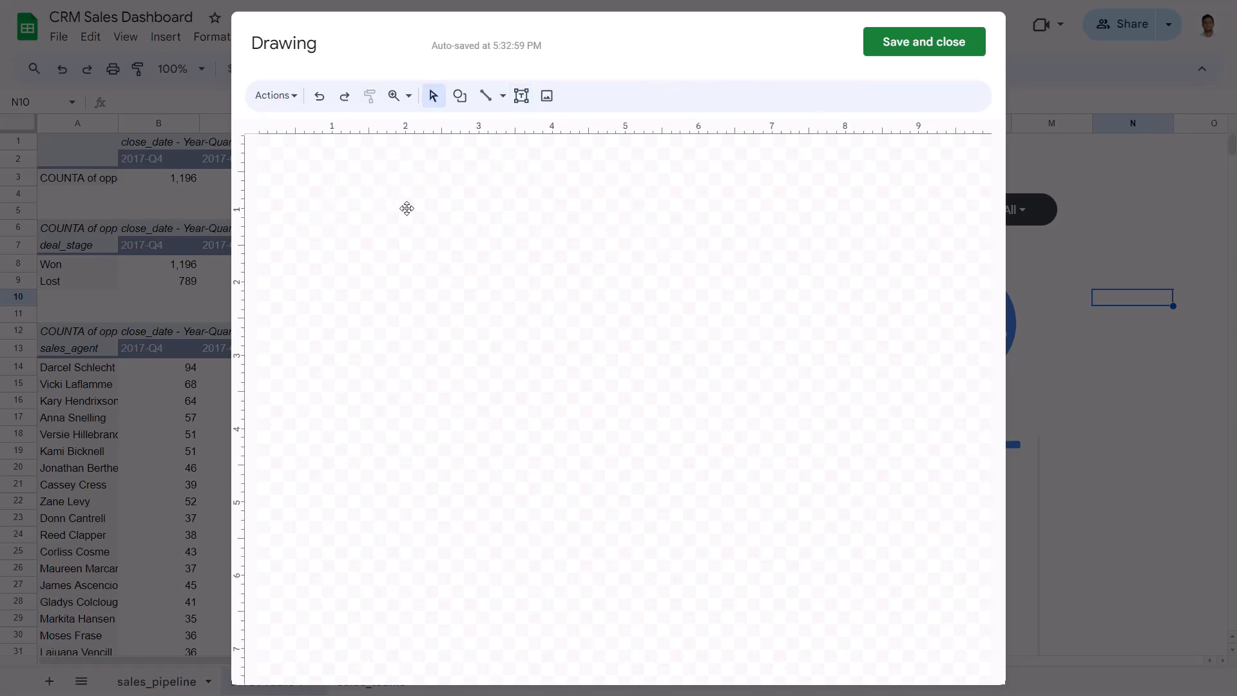
pyautogui.hotkey('ctrl', 'y')
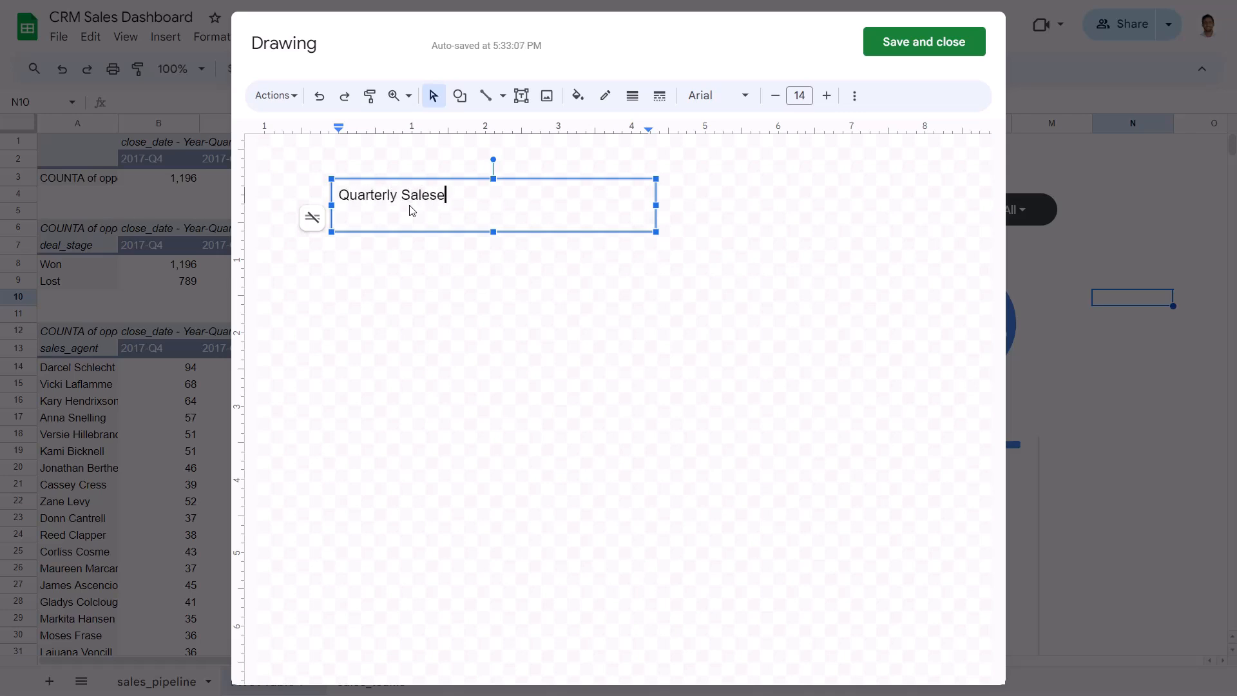
pyautogui.write('Quarterly Sales Performance')
# Step: Make the title text bold, shrink the text box to fit it, and save the drawing to the sheet
pyautogui.moveTo(340, 198); pyautogui.dragTo(572, 204)
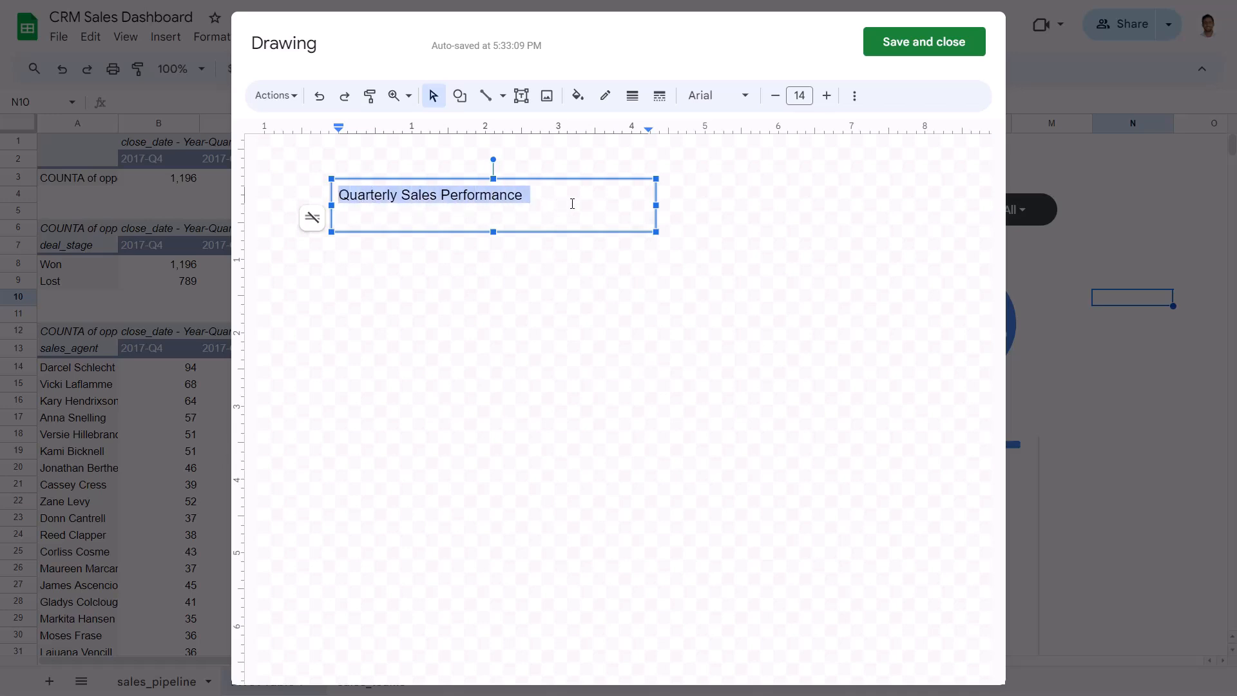
pyautogui.hotkey('ctrl', 'b')
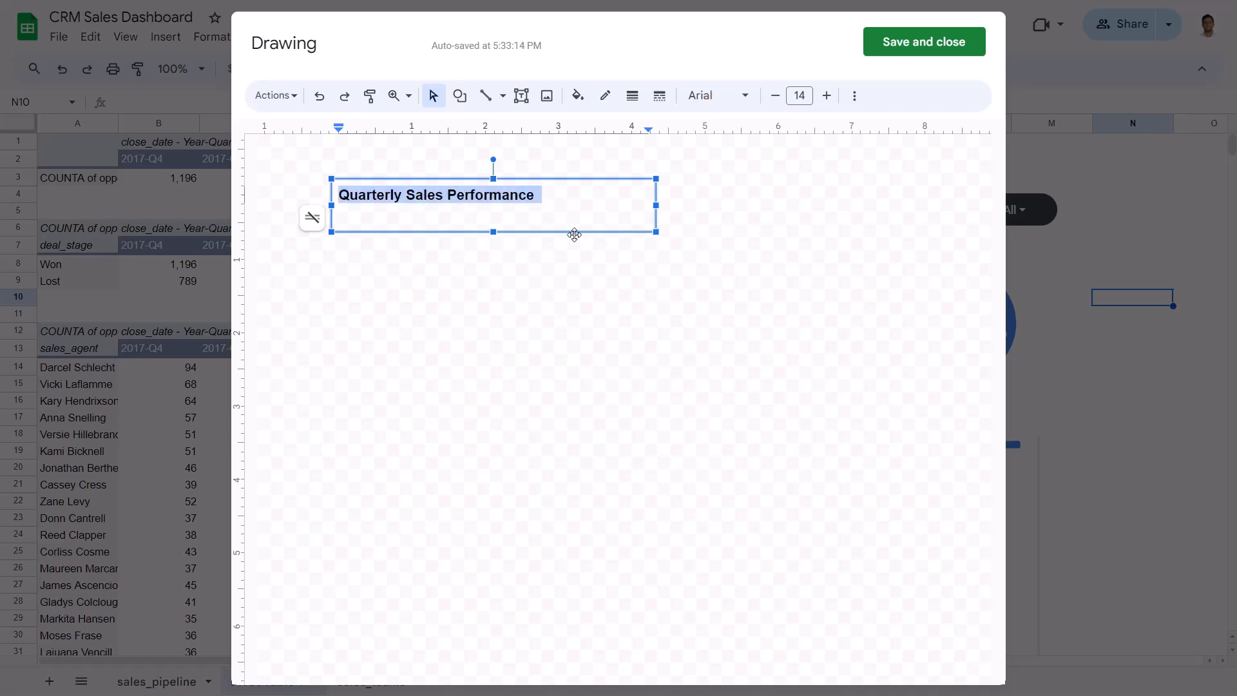
pyautogui.click(574, 232)
pyautogui.moveTo(655, 232); pyautogui.dragTo(547, 210)
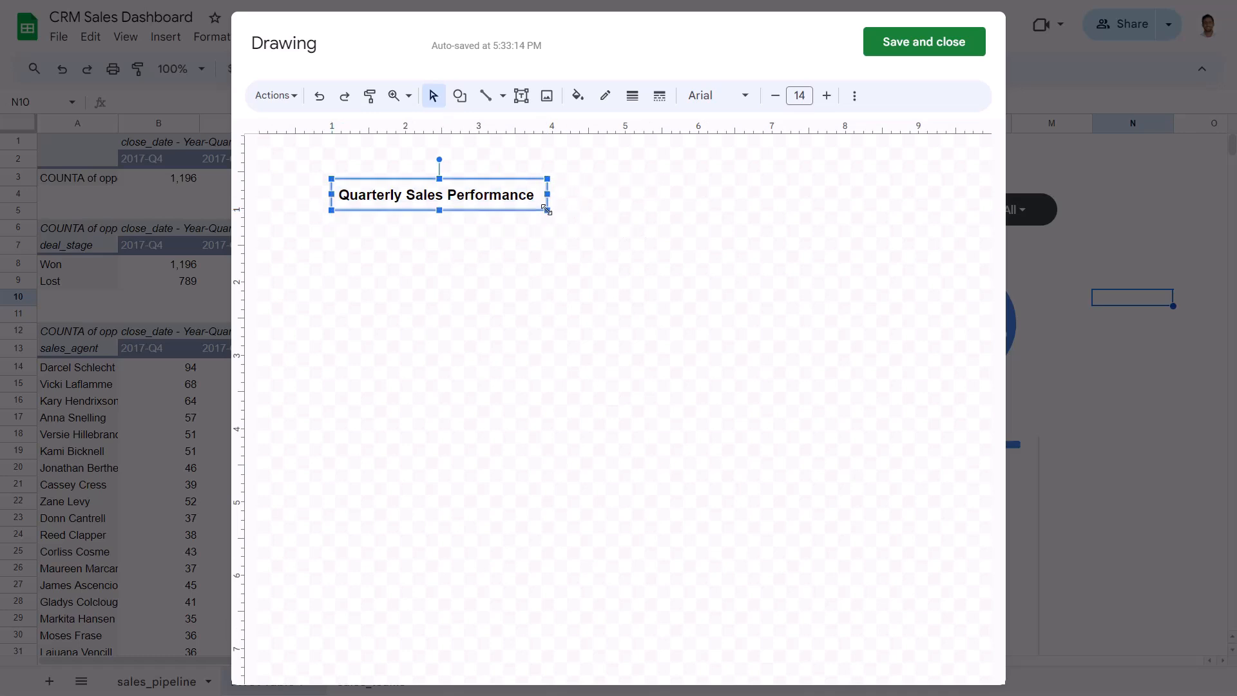
pyautogui.click(896, 42)
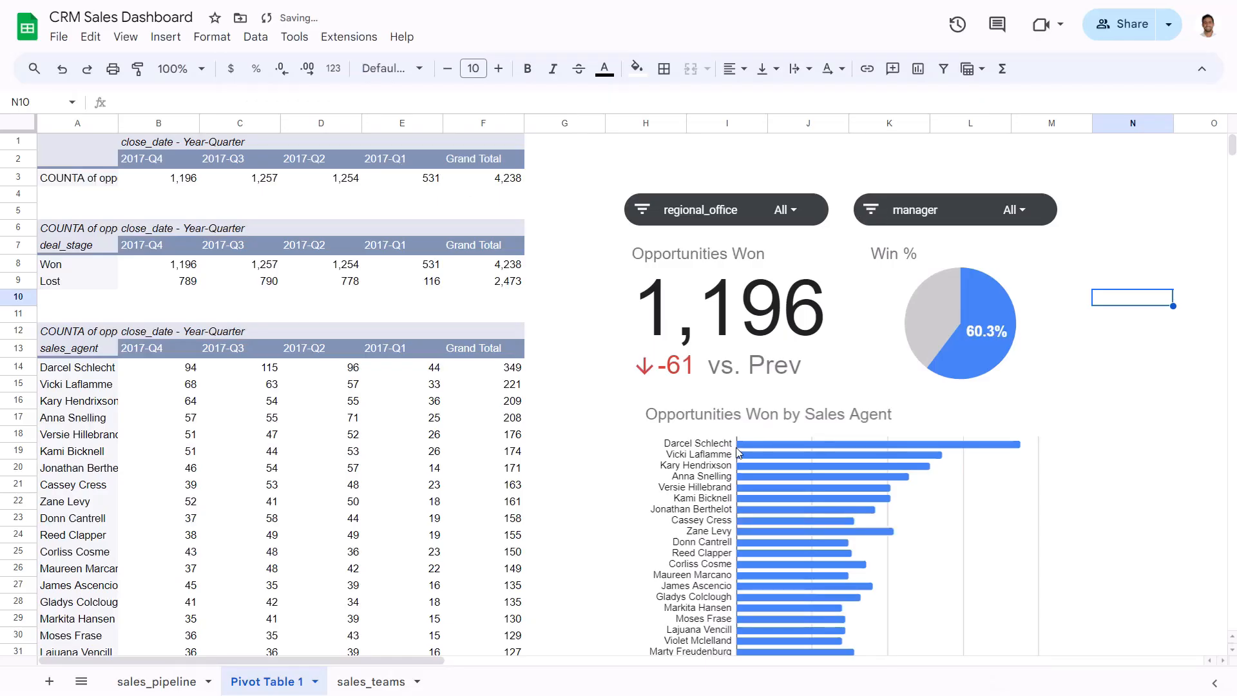
# Step: Position the title drawing above the slicers and enlarge it to span the dashboard width
pyautogui.moveTo(1147, 326); pyautogui.dragTo(652, 157)
pyautogui.moveTo(854, 176); pyautogui.dragTo(1058, 201)
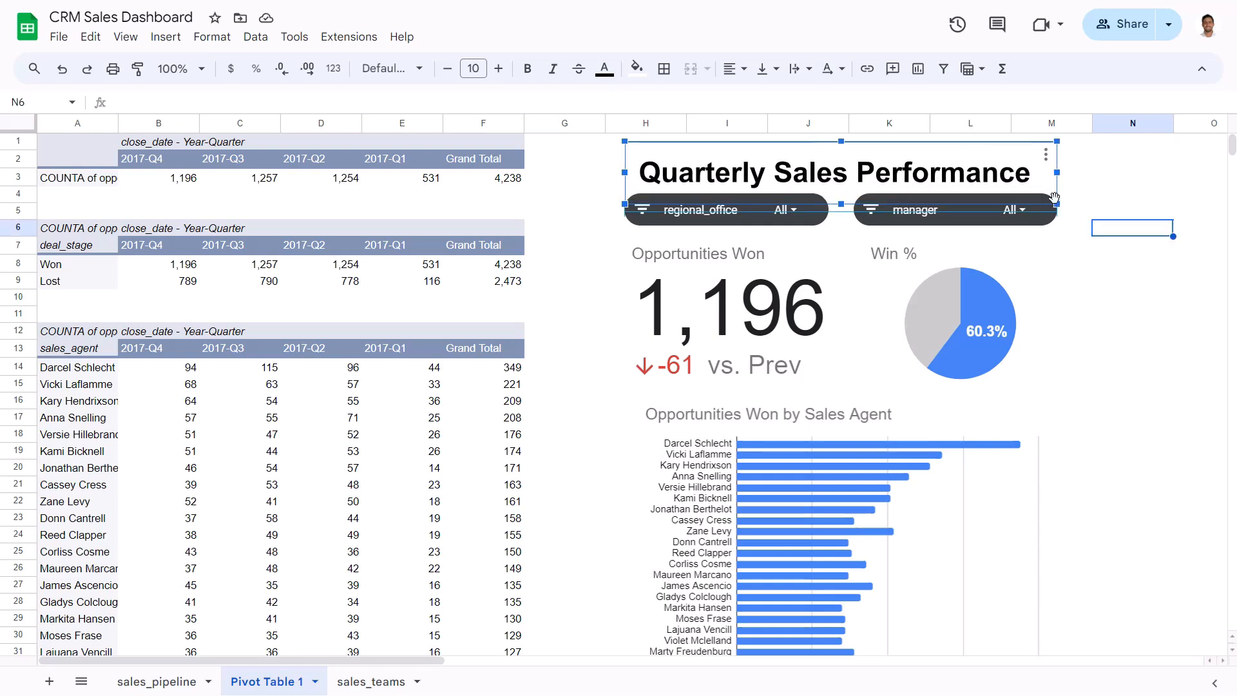
pyautogui.click(1103, 253)
pyautogui.click(728, 222)
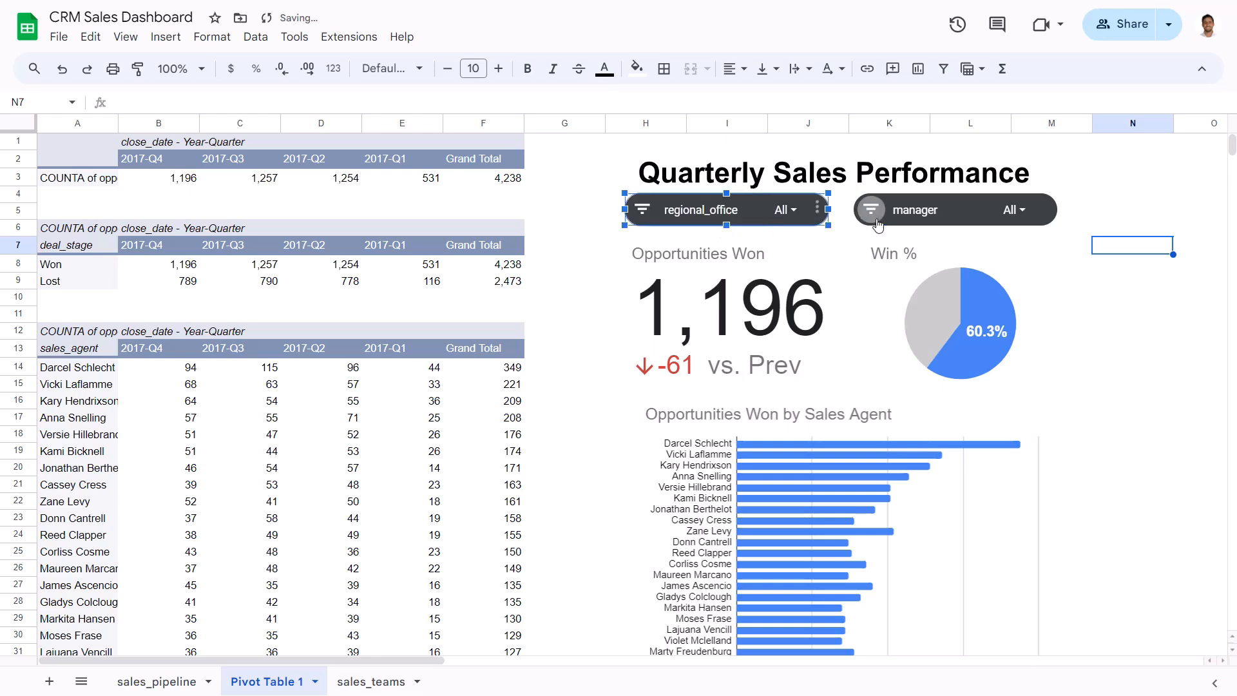
pyautogui.keyDown('ctrl'); pyautogui.click(871, 212); pyautogui.keyUp('ctrl')
pyautogui.keyDown('ctrl'); pyautogui.click(699, 277); pyautogui.keyUp('ctrl')
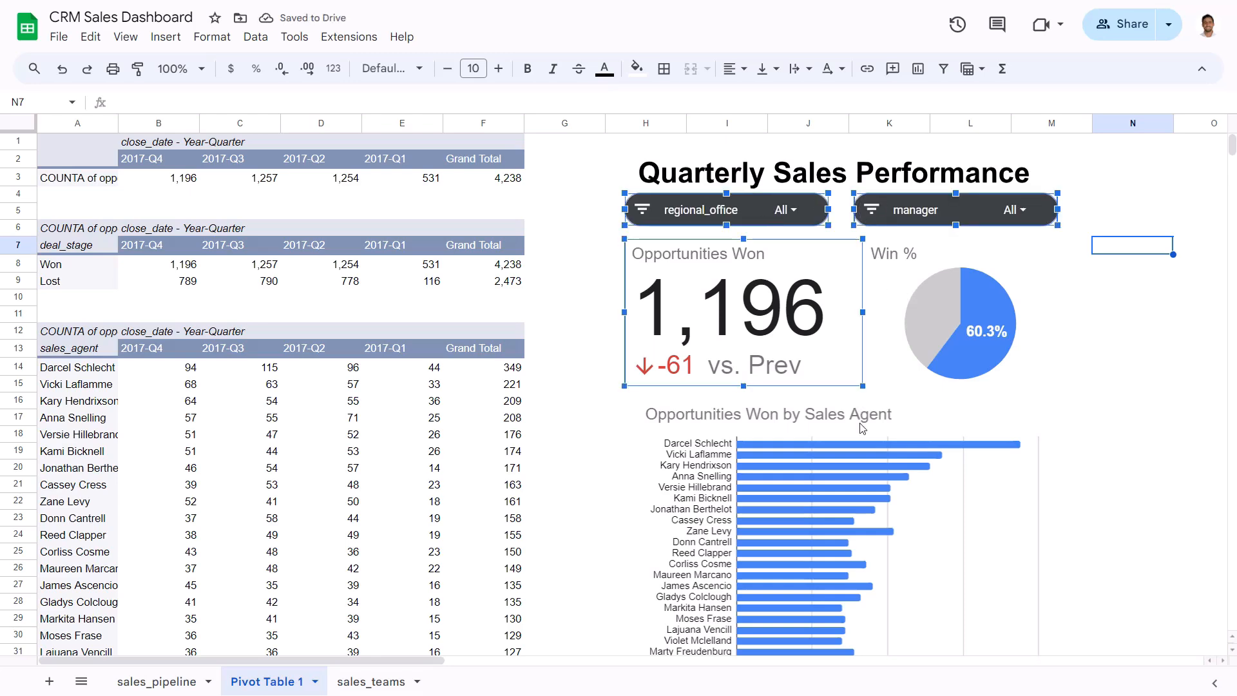
pyautogui.click(1065, 445)
# Step: Select the three charts and both slicers together, move them slightly down from the title, and check the dashboard layout
pyautogui.click(905, 413)
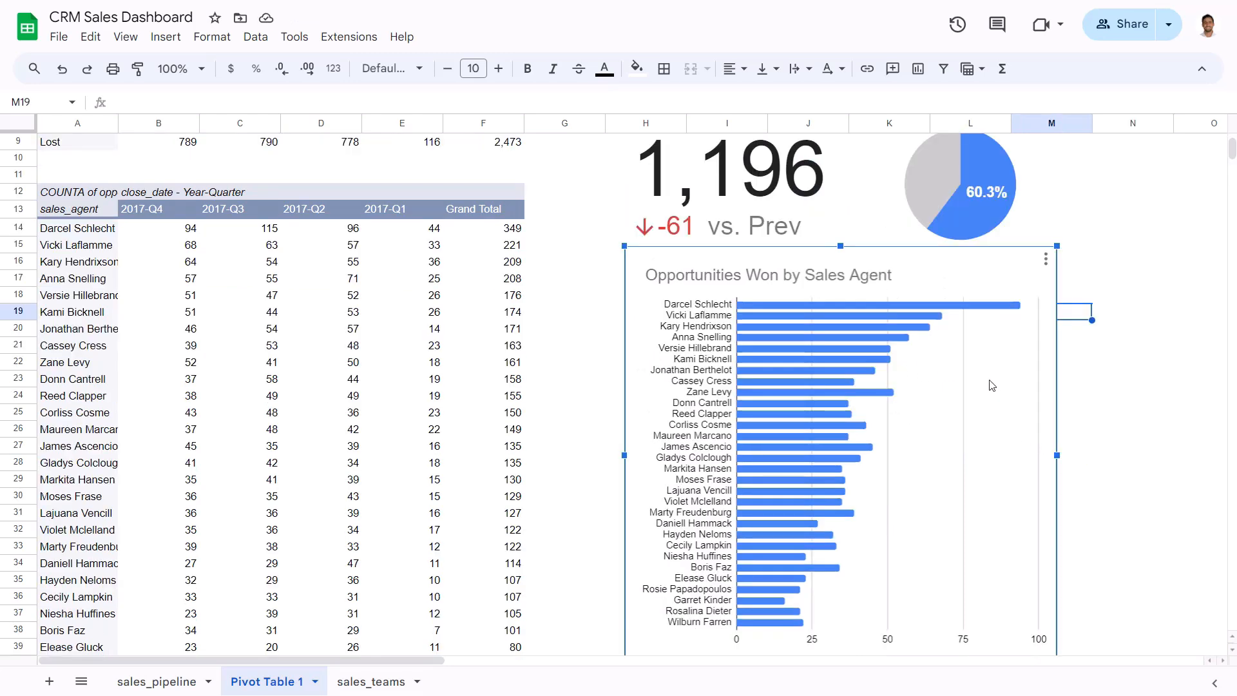
pyautogui.scroll(3, 991, 382)
pyautogui.keyDown('ctrl'); pyautogui.click(904, 260); pyautogui.keyUp('ctrl')
pyautogui.keyDown('ctrl'); pyautogui.click(813, 266); pyautogui.keyUp('ctrl')
pyautogui.keyDown('ctrl'); pyautogui.click(902, 213); pyautogui.keyUp('ctrl')
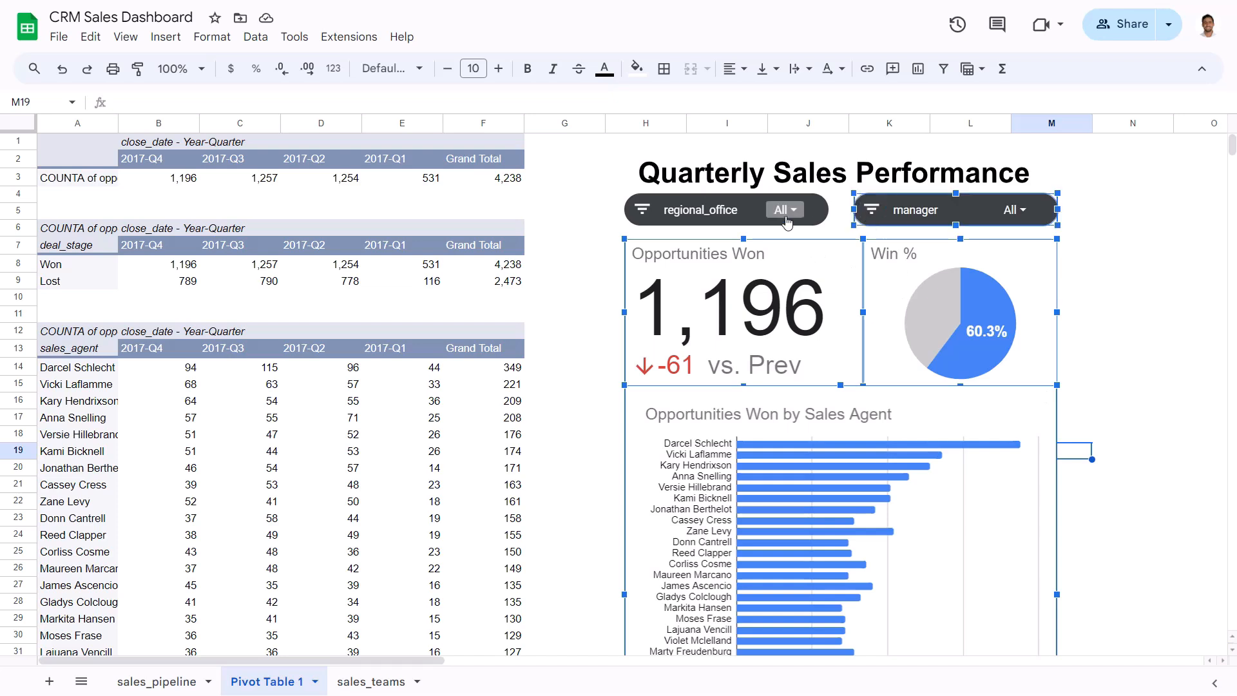
pyautogui.keyDown('ctrl'); pyautogui.click(738, 221); pyautogui.keyUp('ctrl')
pyautogui.moveTo(738, 221); pyautogui.dragTo(733, 228)
pyautogui.click(1072, 286)
pyautogui.scroll(-4, 1132, 328)
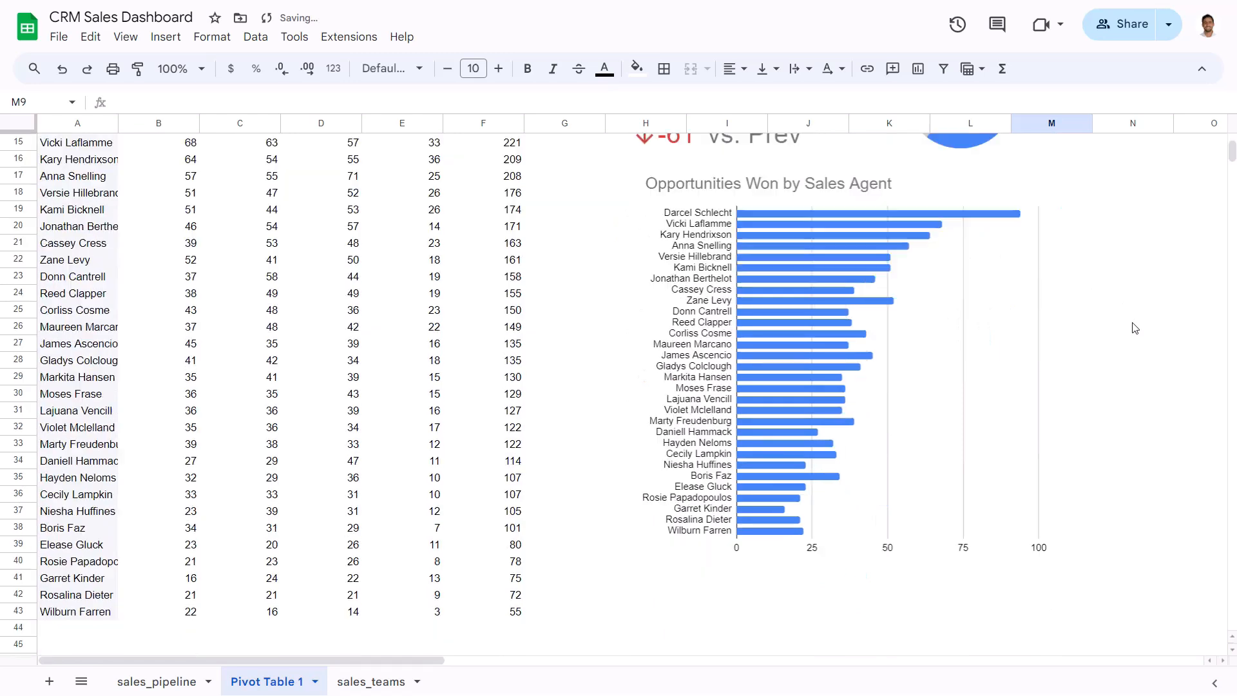
pyautogui.scroll(4, 1134, 330)
pyautogui.scroll(-4, 1135, 331)
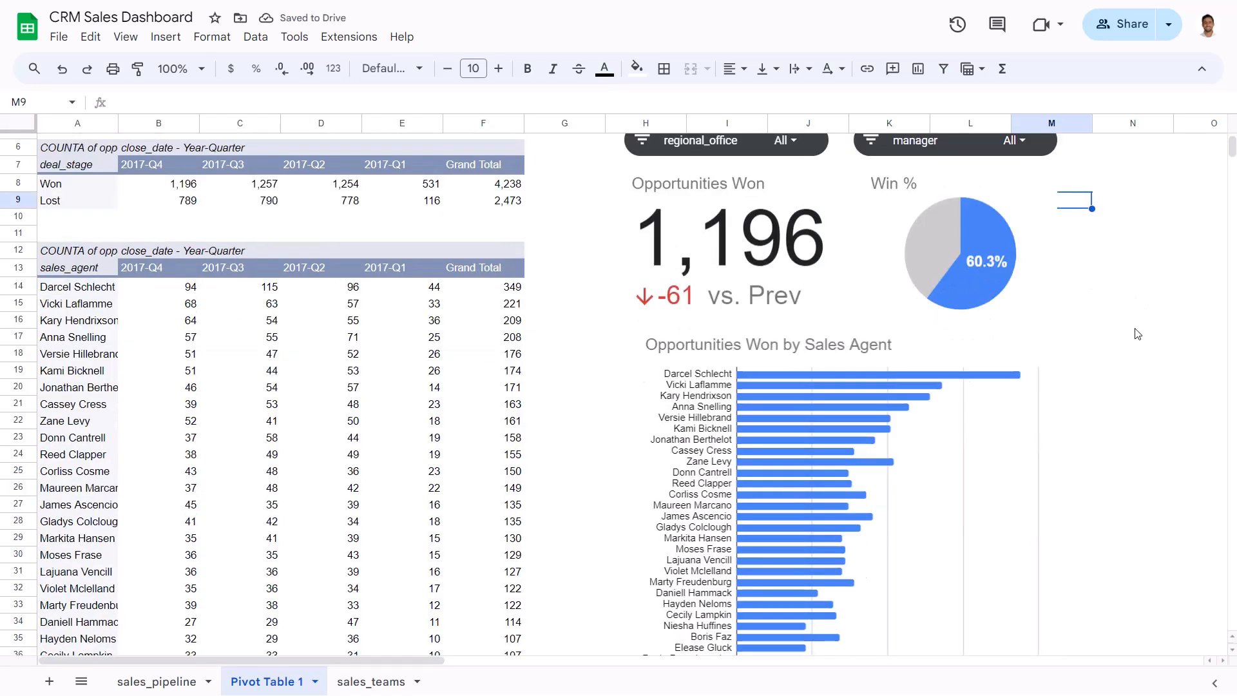
# Step: Filter the manager slicer to only the third manager listed, deselecting the other five, and apply it
pyautogui.scroll(4, 1135, 330)
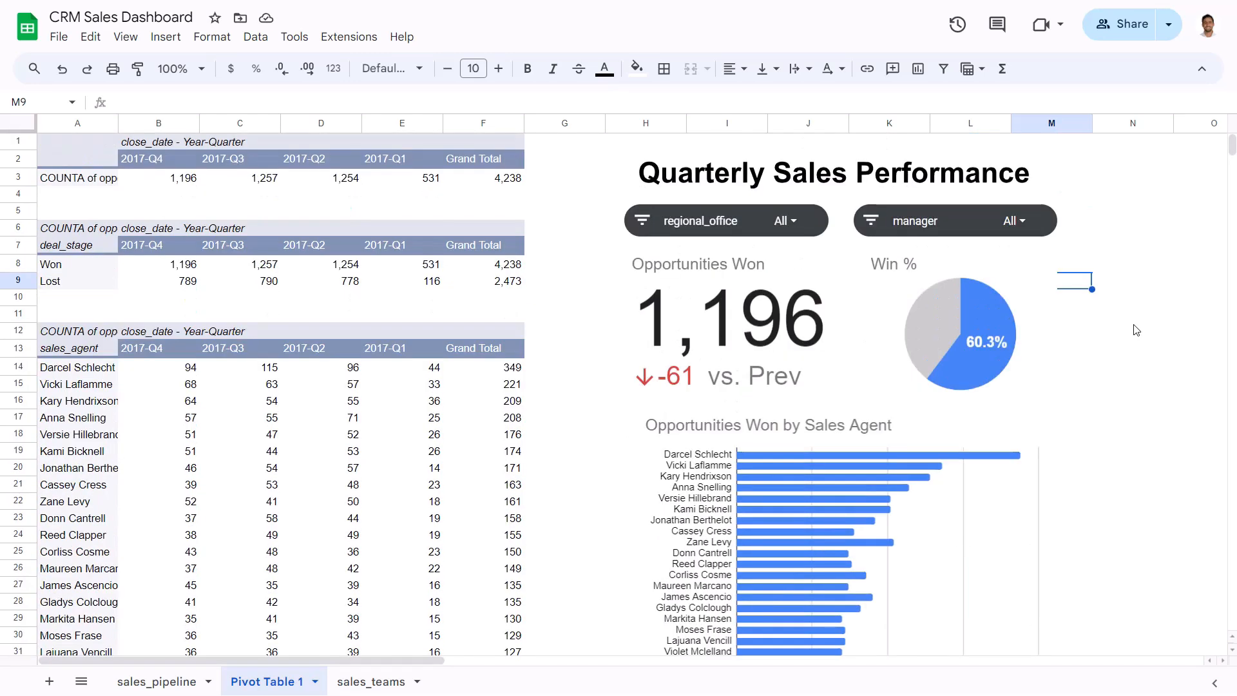
pyautogui.click(1014, 221)
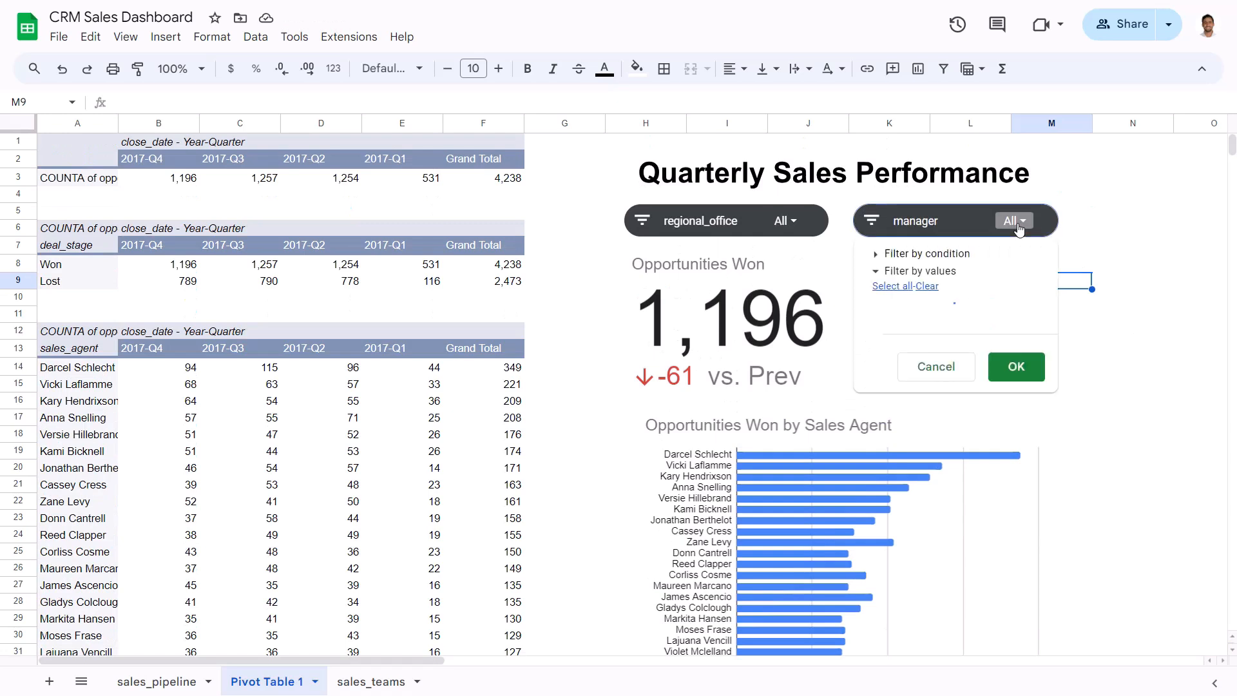
pyautogui.click(929, 374)
pyautogui.click(952, 425)
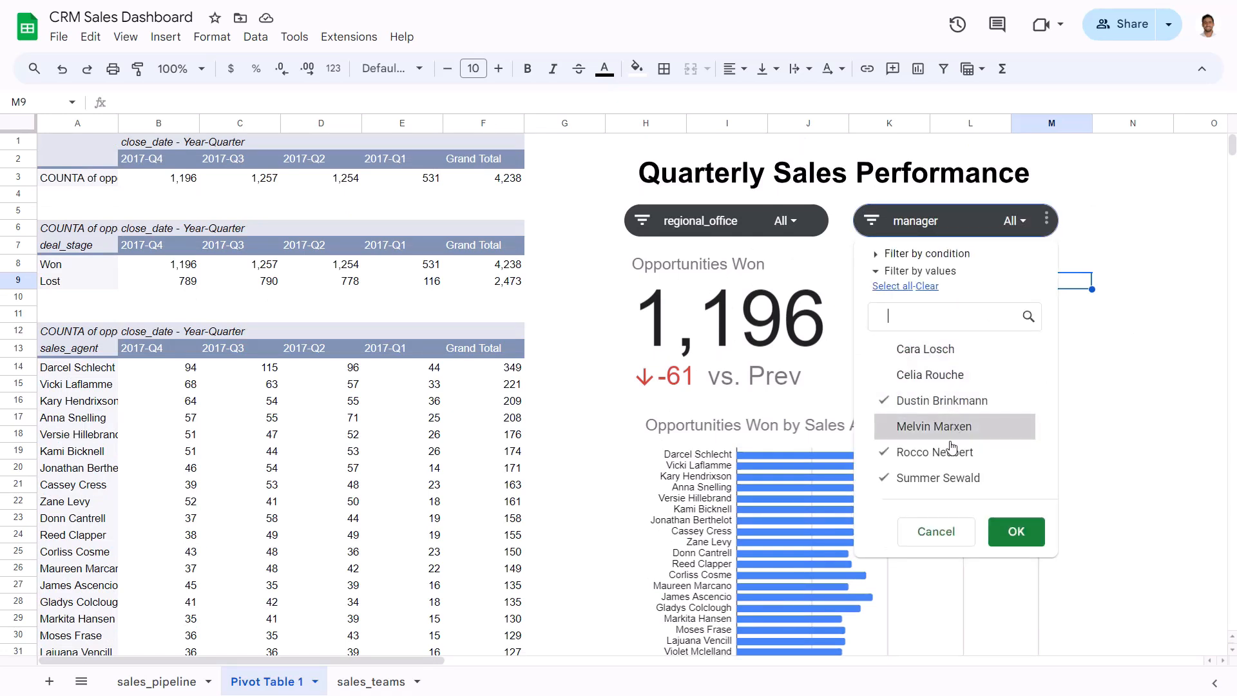
pyautogui.click(947, 451)
pyautogui.click(944, 477)
pyautogui.click(1015, 532)
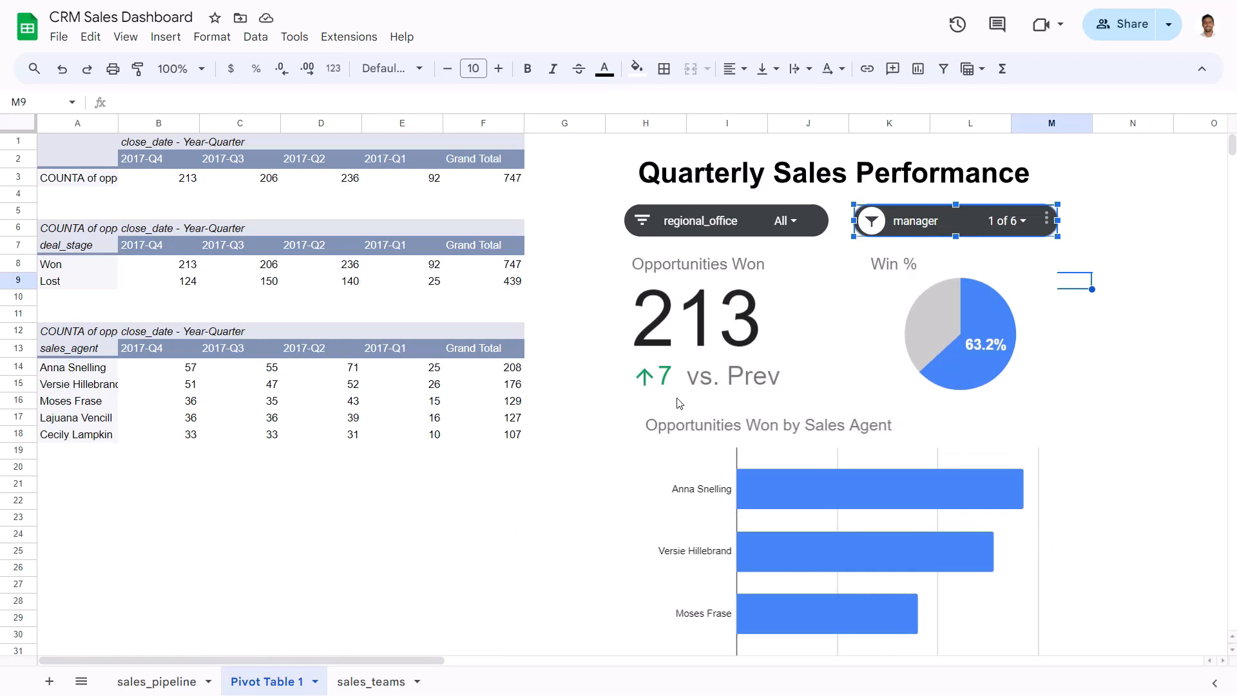
# Step: Examine the filtered dashboard, including each agent's bar in the Opportunities Won by Sales Agent chart
pyautogui.click(1123, 350)
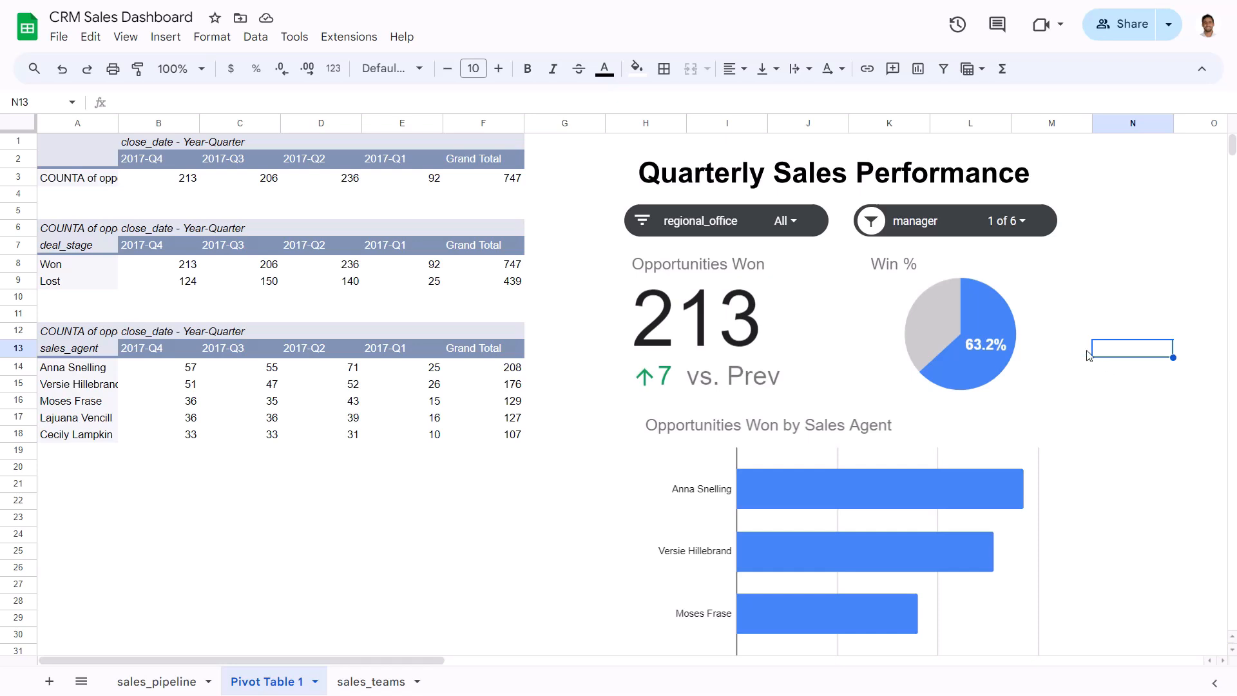
pyautogui.scroll(-5, 1038, 263)
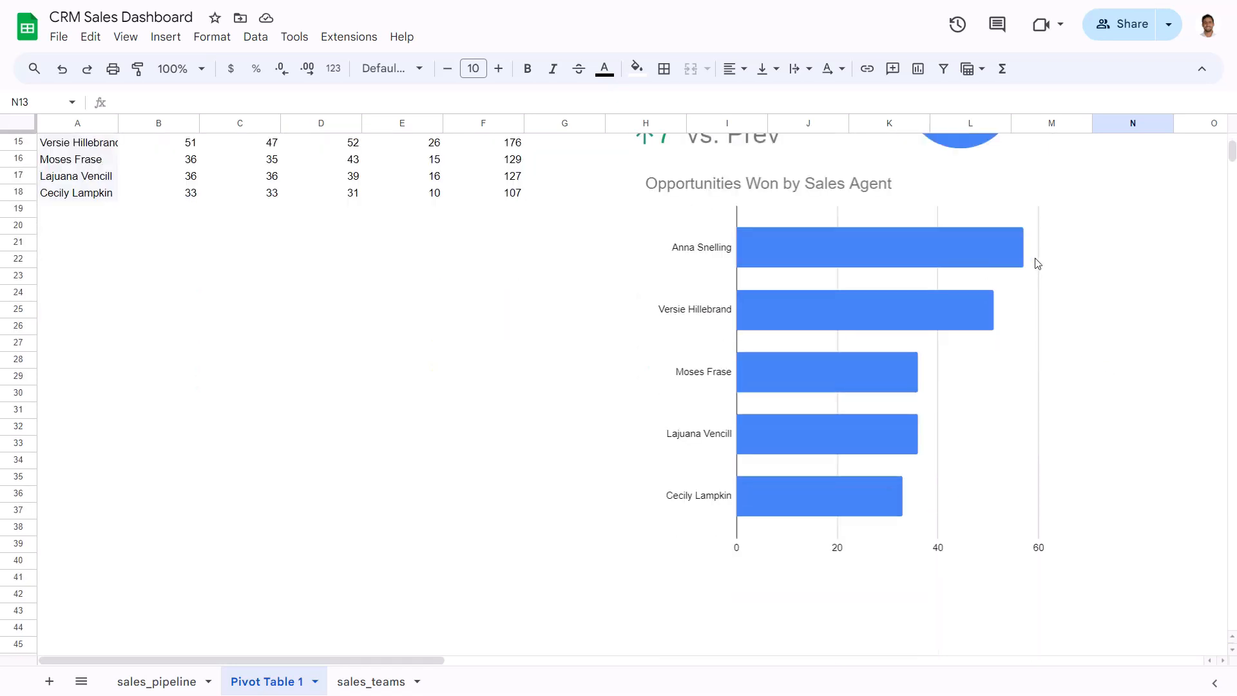
pyautogui.click(932, 219)
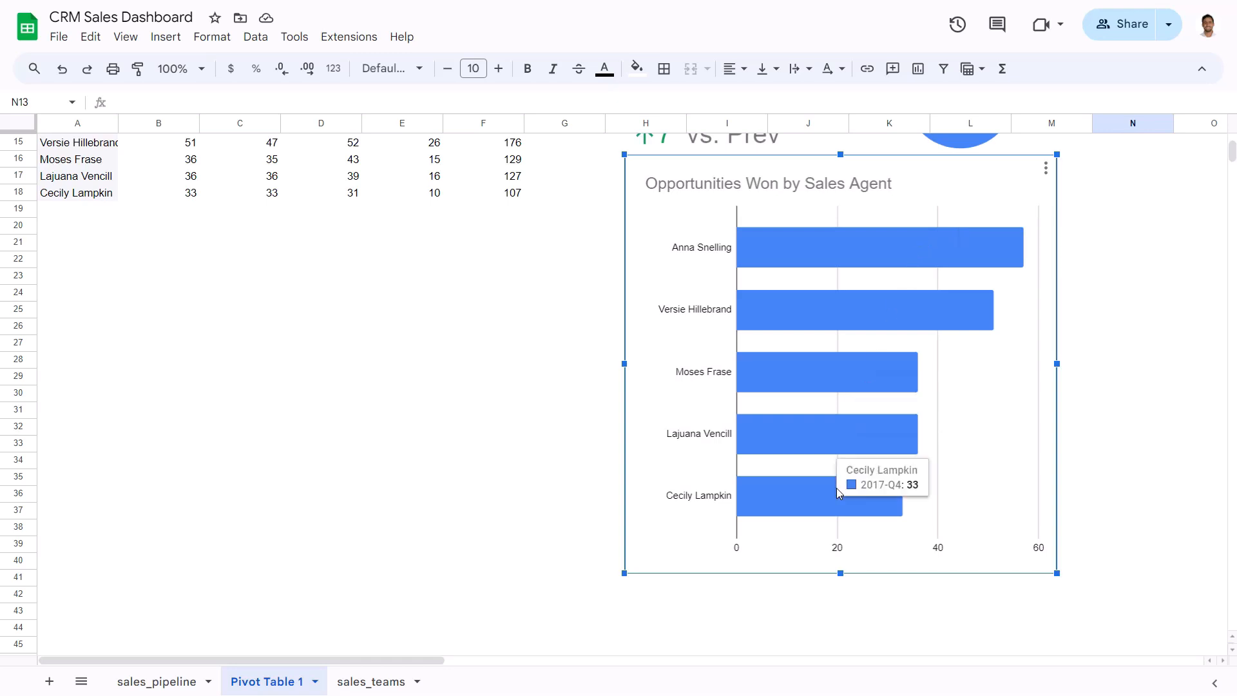
pyautogui.scroll(5, 838, 492)
pyautogui.click(1155, 428)
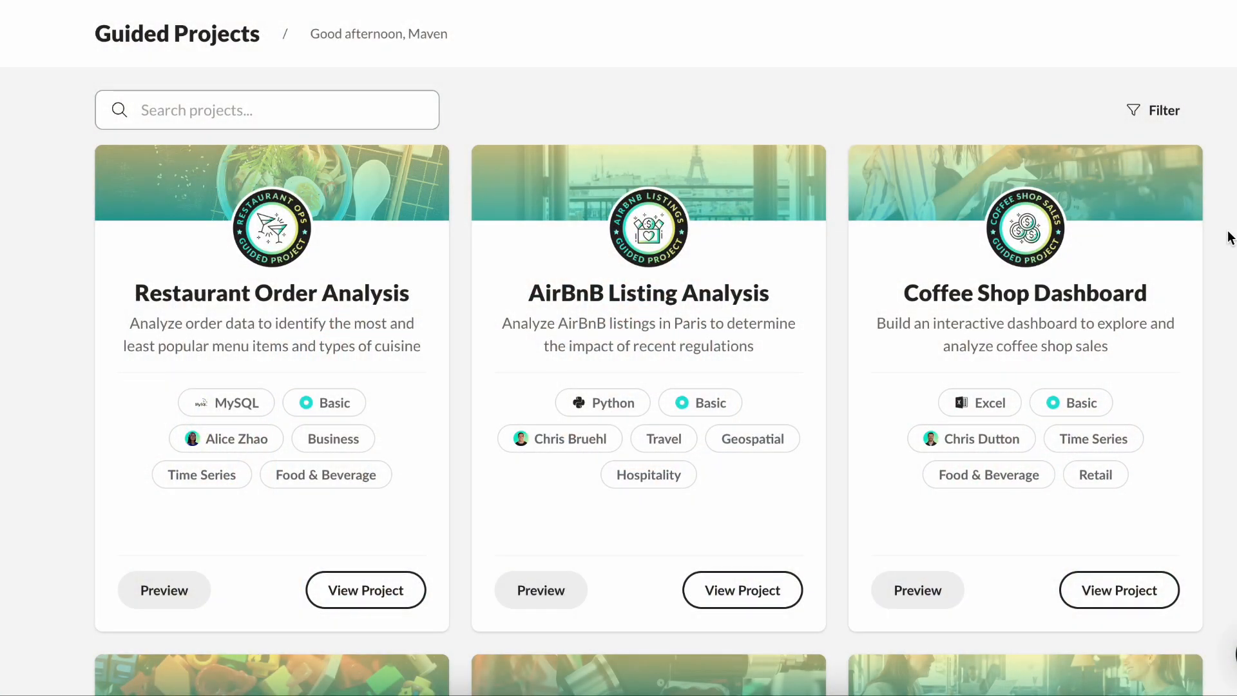
# Step: Switch to Maven's Guided Projects page, browse the projects, and filter them to Intermediate difficulty
pyautogui.scroll(-15, 1230, 237)
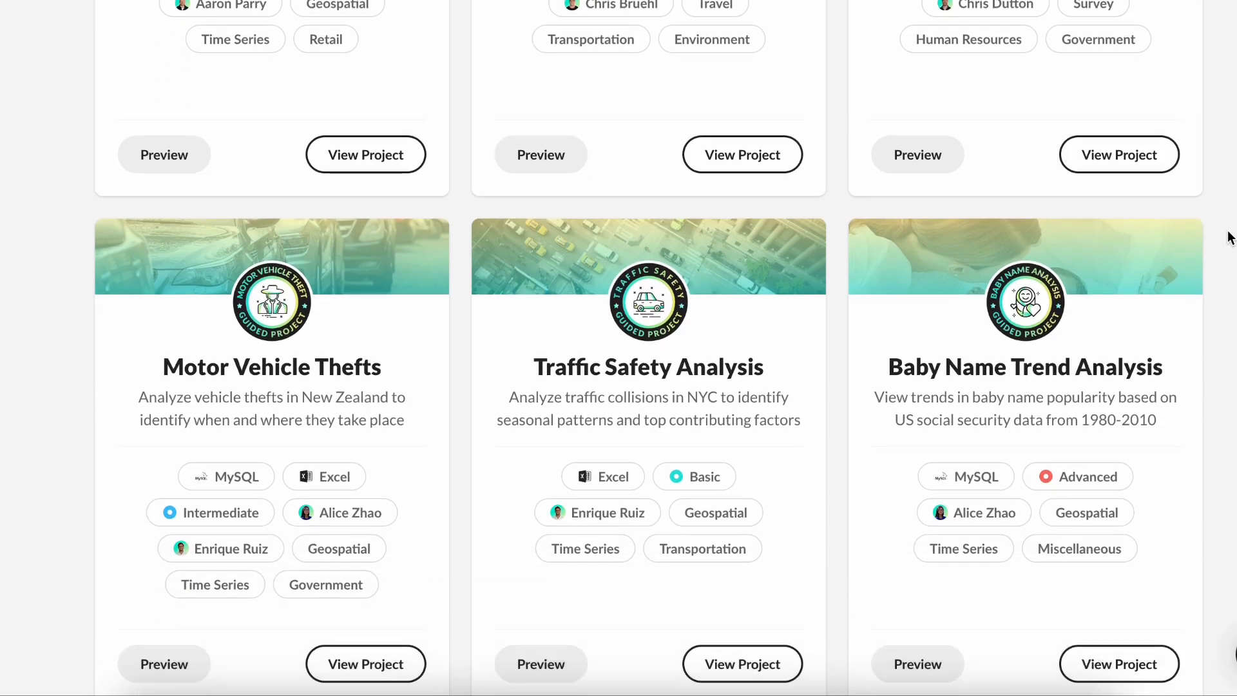
pyautogui.scroll(15, 1229, 235)
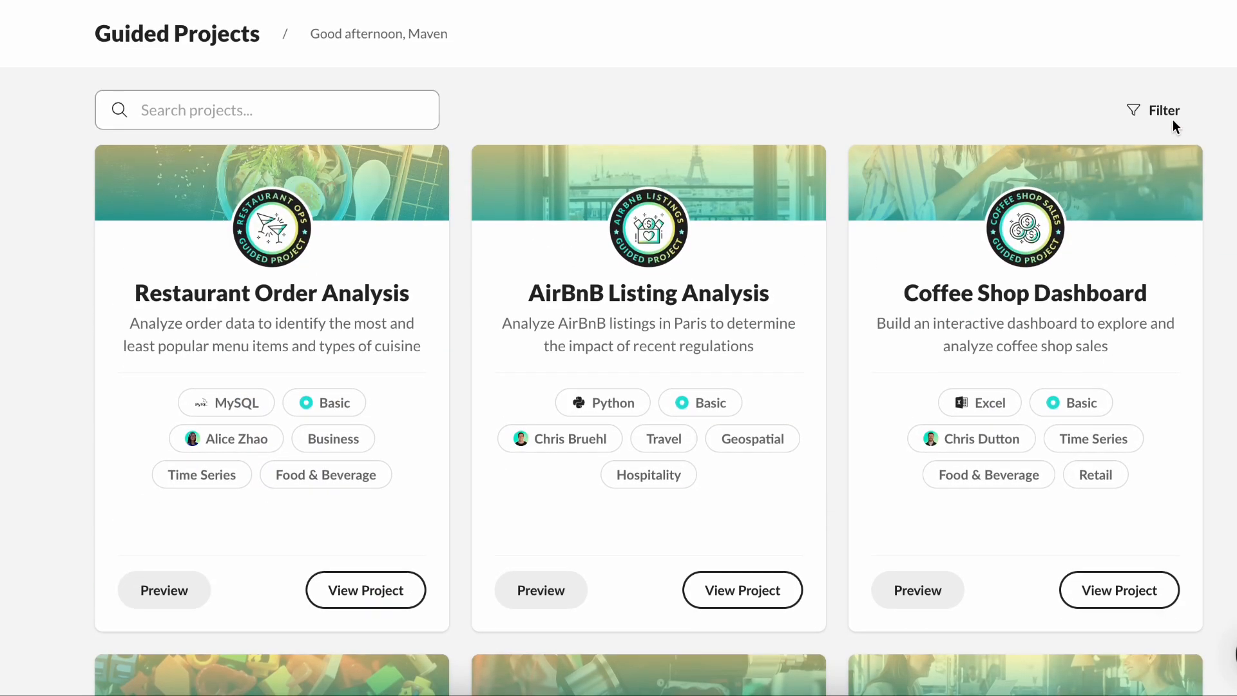
pyautogui.click(1164, 114)
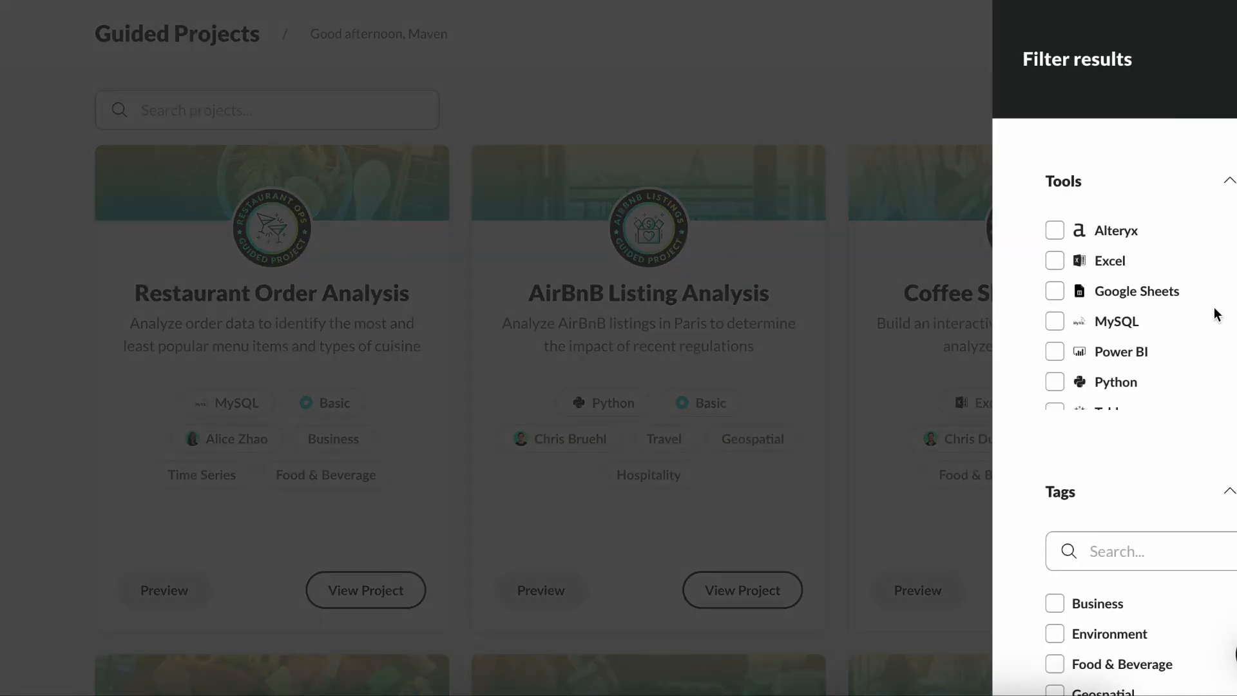
pyautogui.scroll(-1, 1217, 314)
pyautogui.scroll(1, 1216, 314)
pyautogui.scroll(-6, 1027, 360)
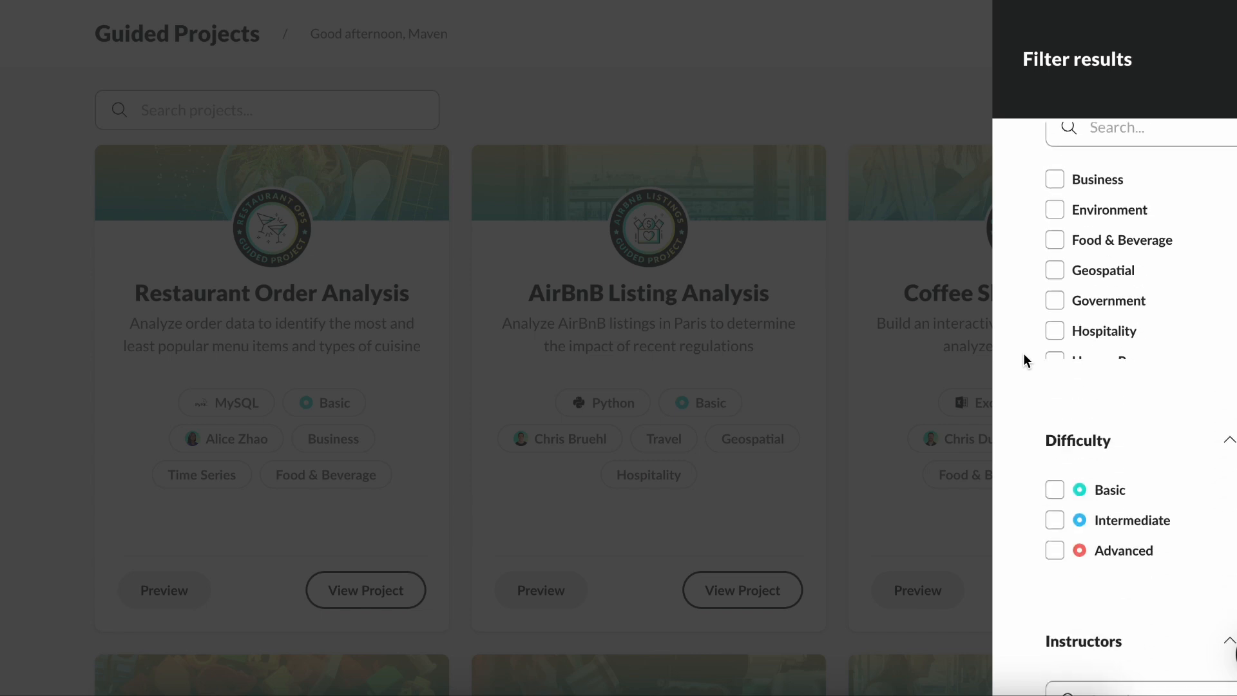
pyautogui.scroll(-2, 1027, 360)
pyautogui.click(1055, 372)
pyautogui.scroll(-2, 1005, 435)
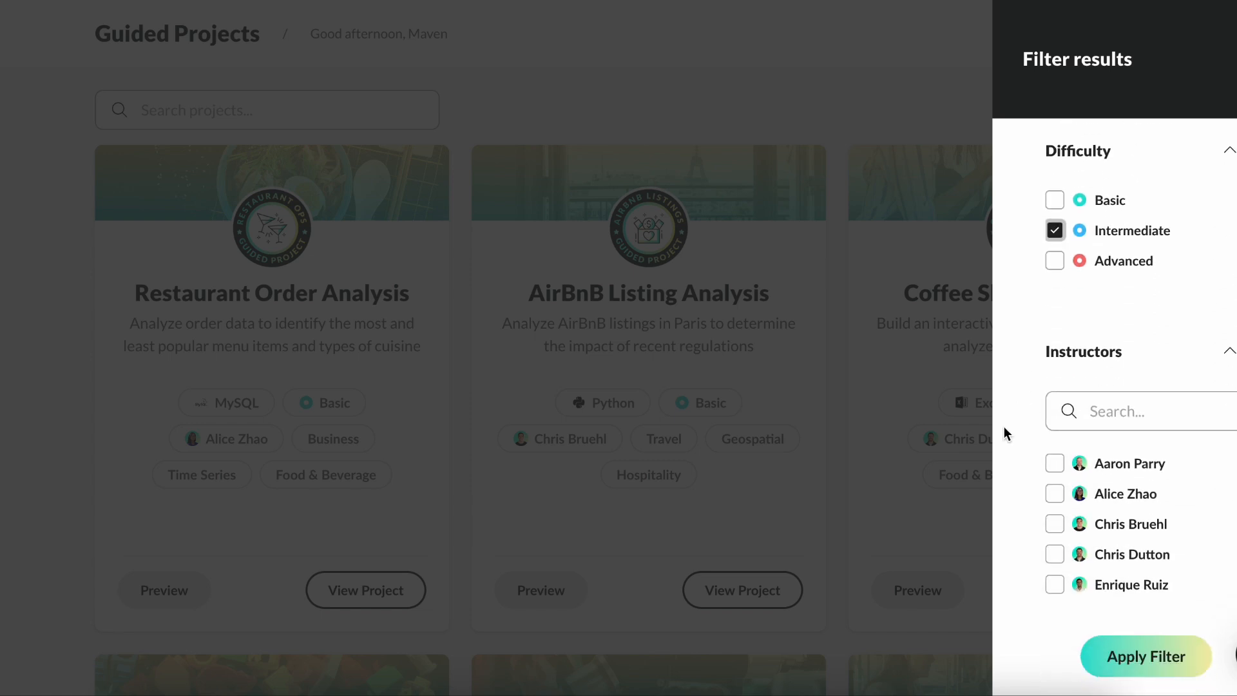
pyautogui.click(1135, 654)
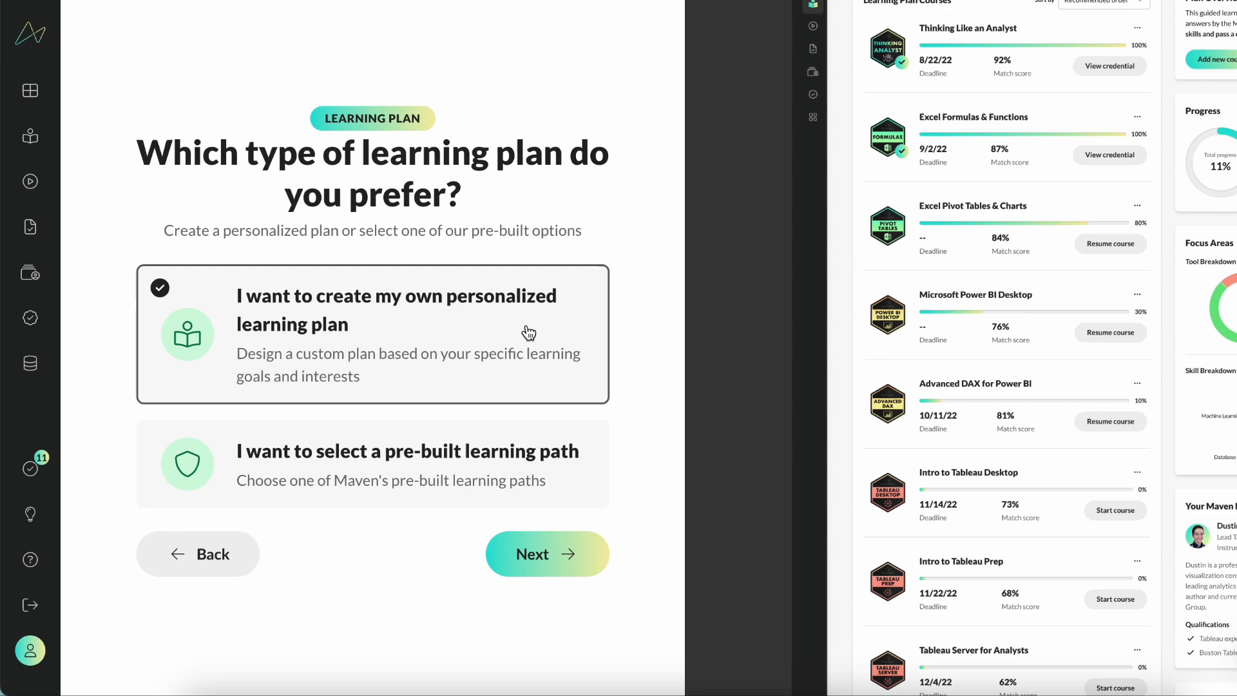
# Step: Continue with a personalized learning plan and rate Excel as Very interested and Power BI as Somewhat interested
pyautogui.click(548, 554)
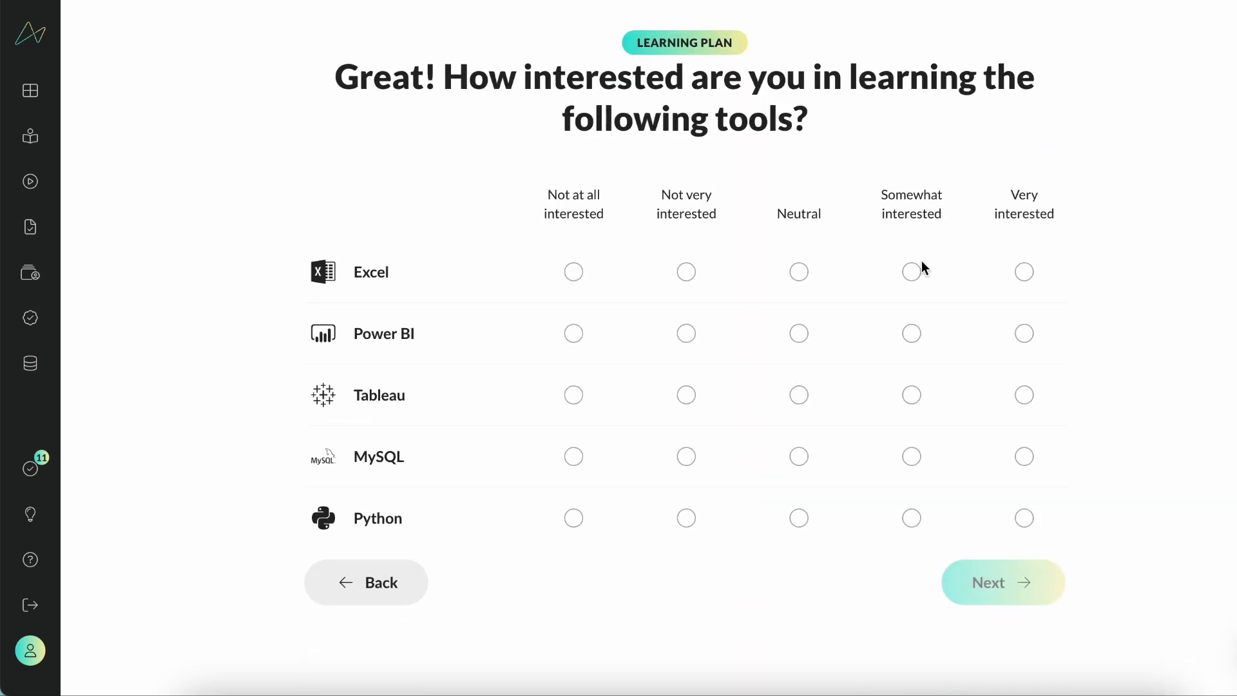
pyautogui.click(1025, 271)
pyautogui.click(912, 333)
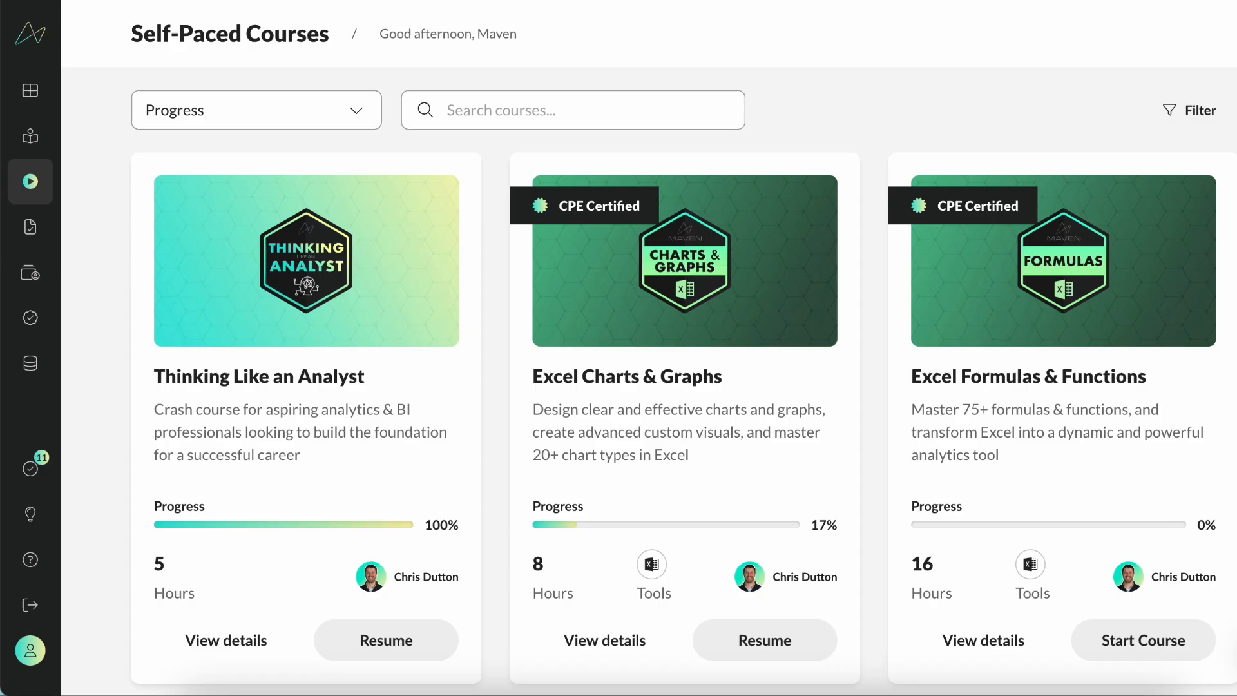
pyautogui.scroll(-10, 644, 386)
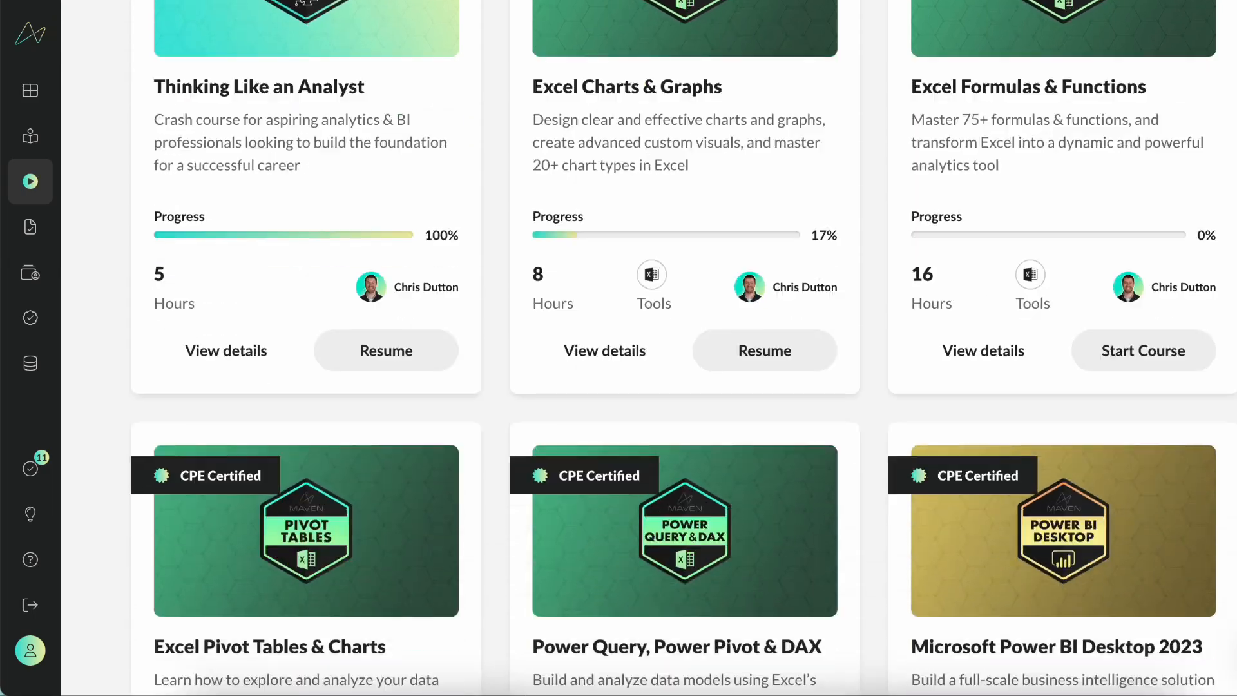